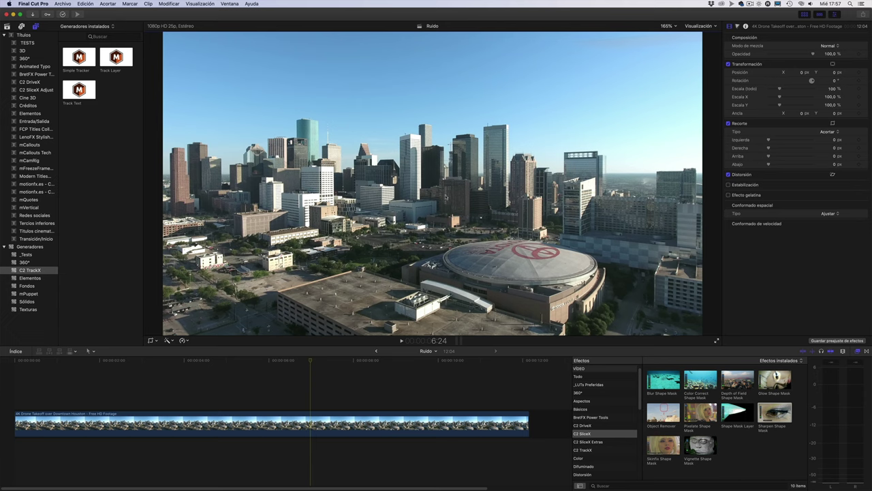
Step: Switch from Final Cut Pro to Safari with Cmd+Tab
{"action": "key", "text": "super+Tab"}
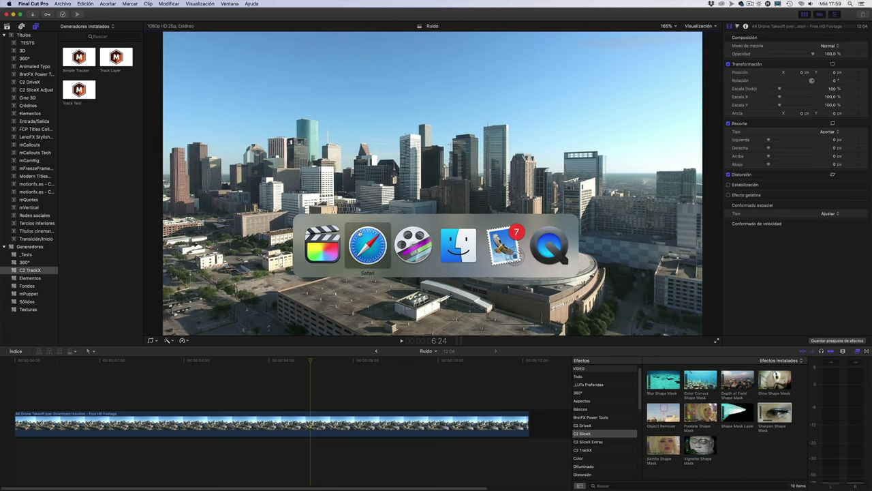
{"action": "left_click", "coordinate": [362, 235]}
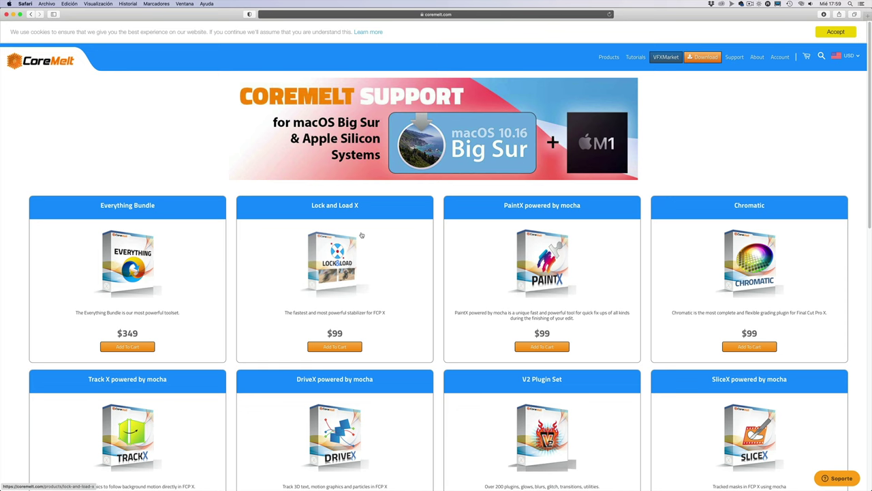
Step: Open the Track X and SliceX product pages in new tabs, then show Track X
{"action": "scroll", "coordinate": [362, 235], "scroll_direction": "down", "scroll_amount": 4}
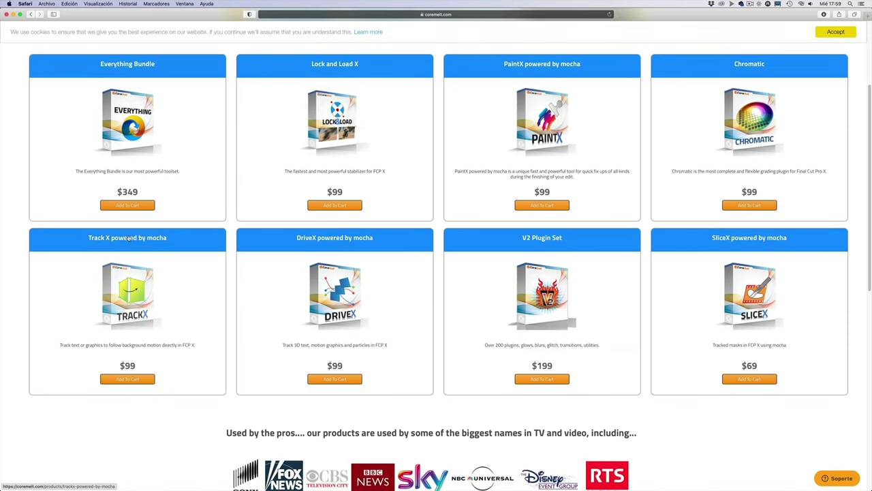
{"action": "left_click", "coordinate": [128, 238], "text": "super"}
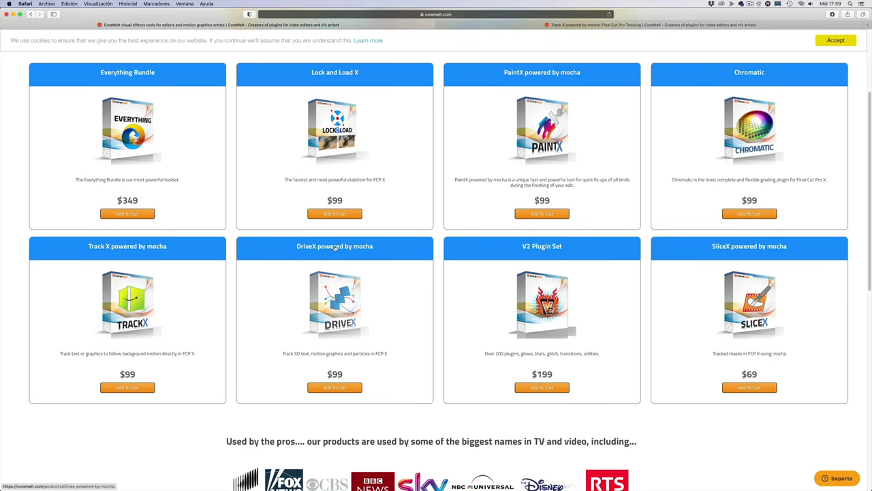
{"action": "left_click", "coordinate": [778, 248], "text": "super"}
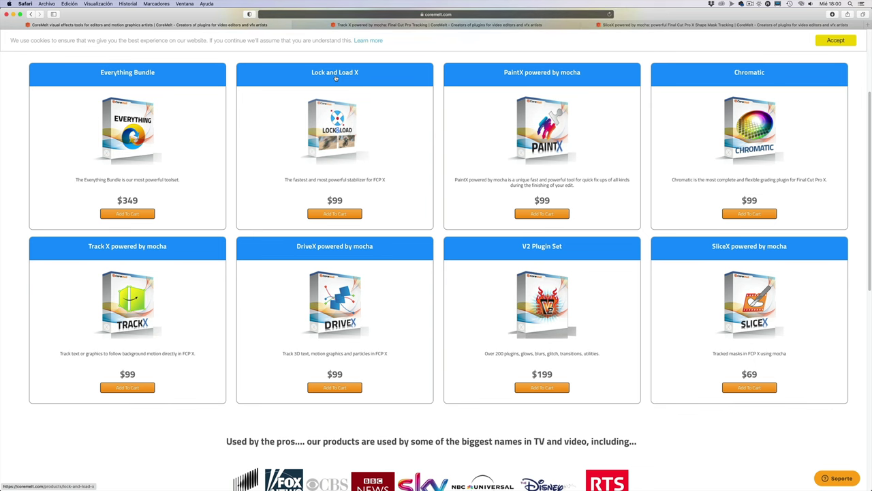
{"action": "left_click", "coordinate": [438, 26]}
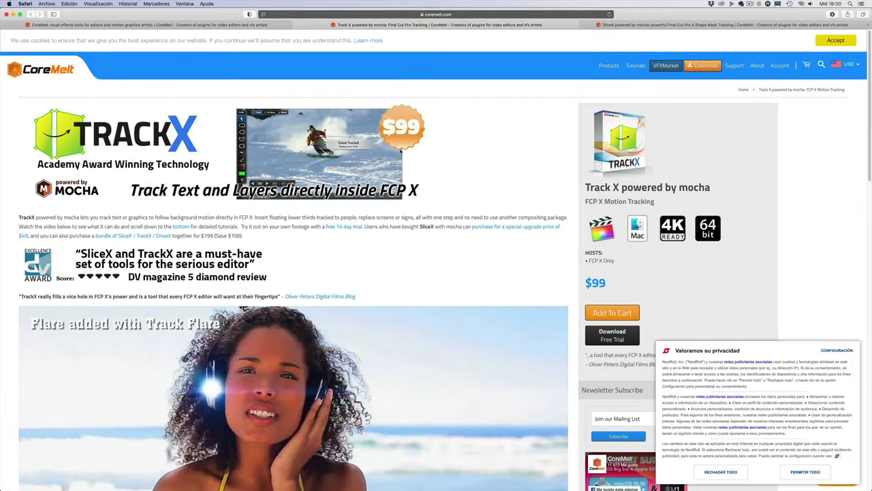
Step: Scroll through the Track X product page
{"action": "scroll", "coordinate": [429, 222], "scroll_direction": "down", "scroll_amount": 5}
{"action": "scroll", "coordinate": [429, 222], "scroll_direction": "down", "scroll_amount": 2}
{"action": "scroll", "coordinate": [429, 224], "scroll_direction": "down", "scroll_amount": 3}
{"action": "scroll", "coordinate": [429, 225], "scroll_direction": "down", "scroll_amount": 4}
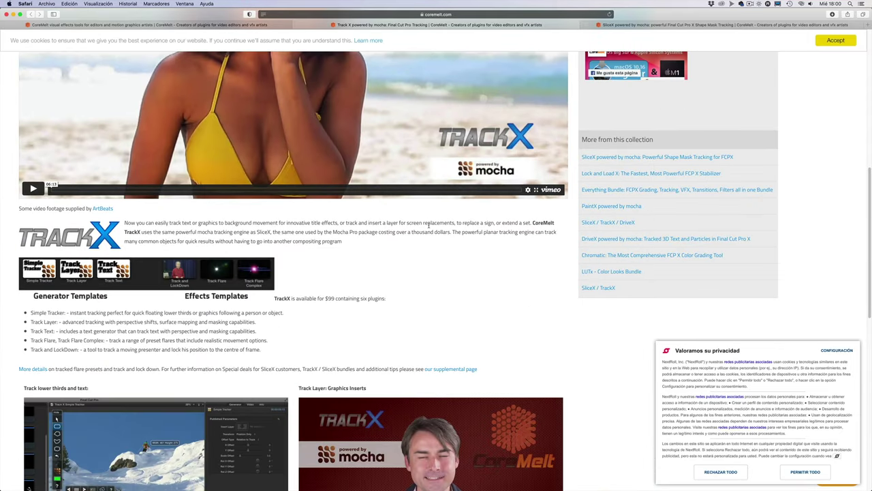
{"action": "scroll", "coordinate": [429, 223], "scroll_direction": "down", "scroll_amount": 4}
{"action": "scroll", "coordinate": [429, 225], "scroll_direction": "down", "scroll_amount": 4}
{"action": "scroll", "coordinate": [429, 227], "scroll_direction": "down", "scroll_amount": 4}
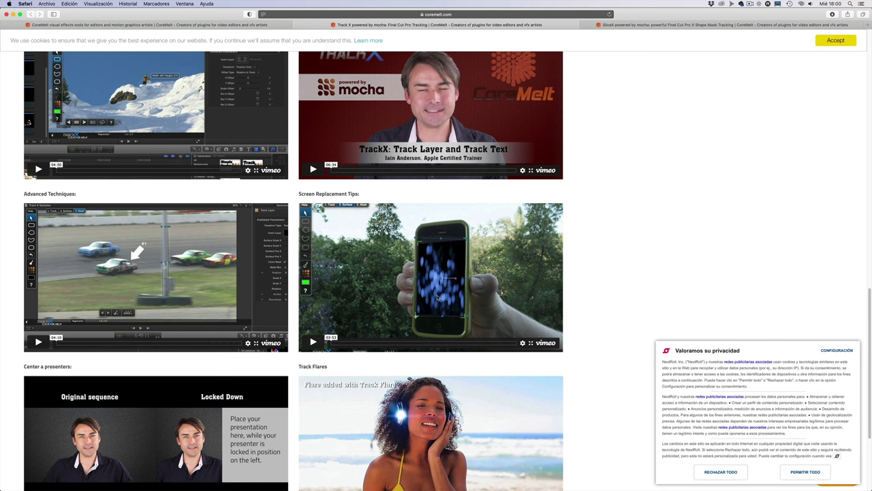
{"action": "scroll", "coordinate": [413, 298], "scroll_direction": "down", "scroll_amount": 2}
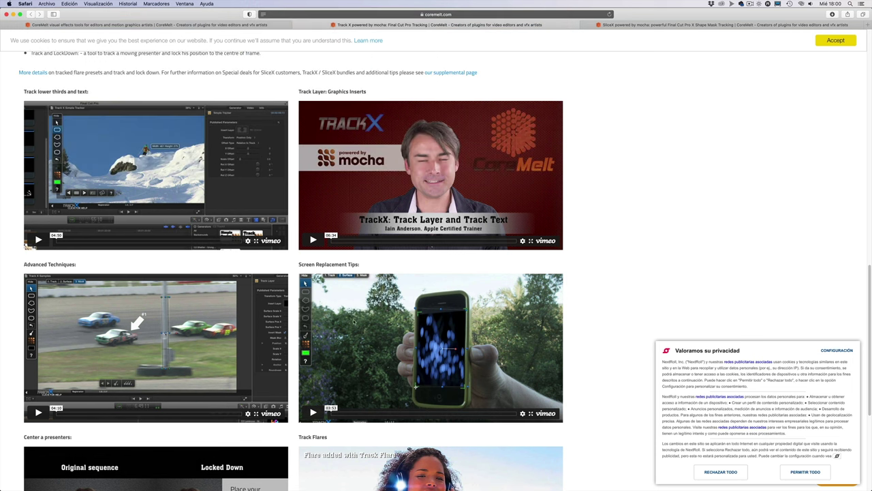
{"action": "scroll", "coordinate": [311, 210], "scroll_direction": "up", "scroll_amount": 5}
Step: Browse the SliceX powered by mocha page, priced at $69 with a free trial
{"action": "left_click", "coordinate": [614, 25]}
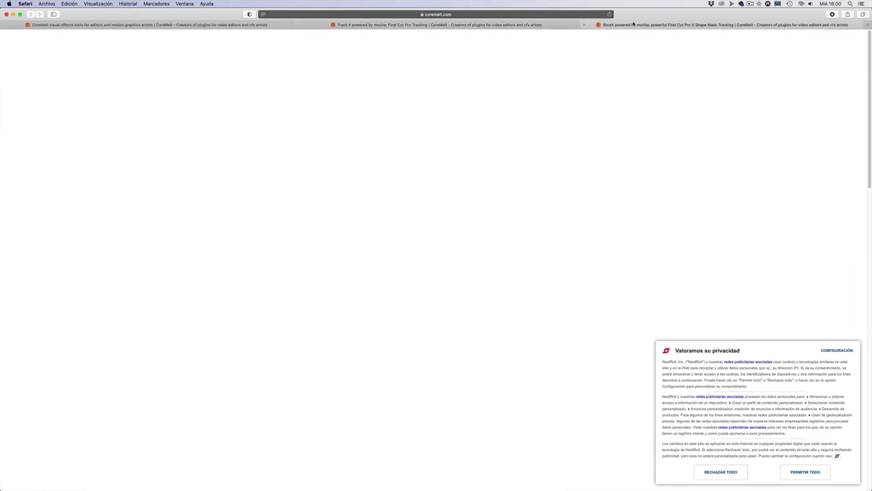
{"action": "scroll", "coordinate": [426, 225], "scroll_direction": "down", "scroll_amount": 10}
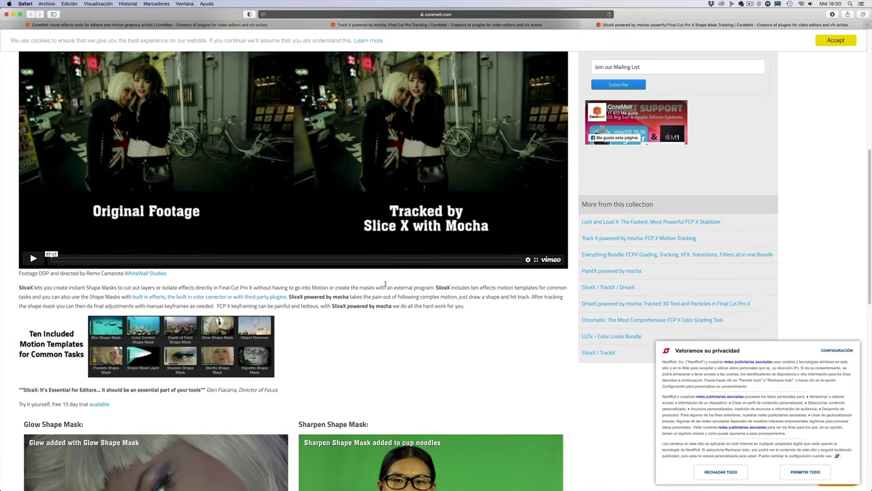
{"action": "scroll", "coordinate": [385, 285], "scroll_direction": "down", "scroll_amount": 3}
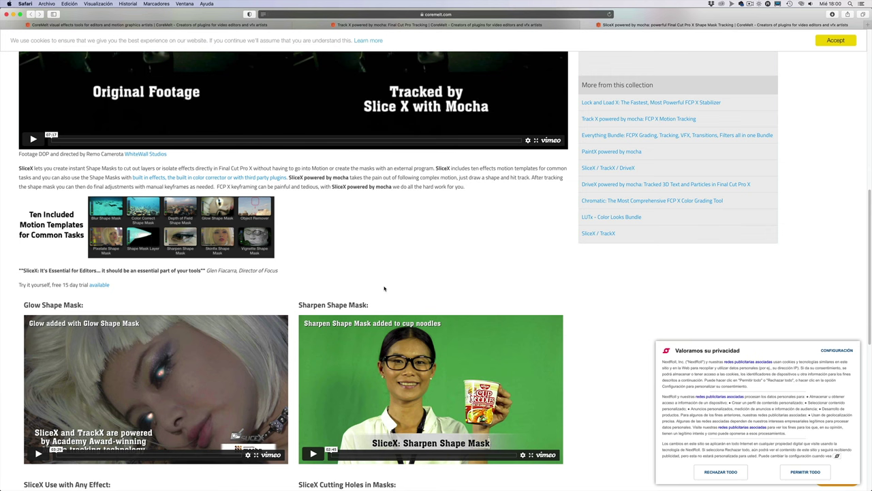
{"action": "scroll", "coordinate": [383, 288], "scroll_direction": "down", "scroll_amount": 8}
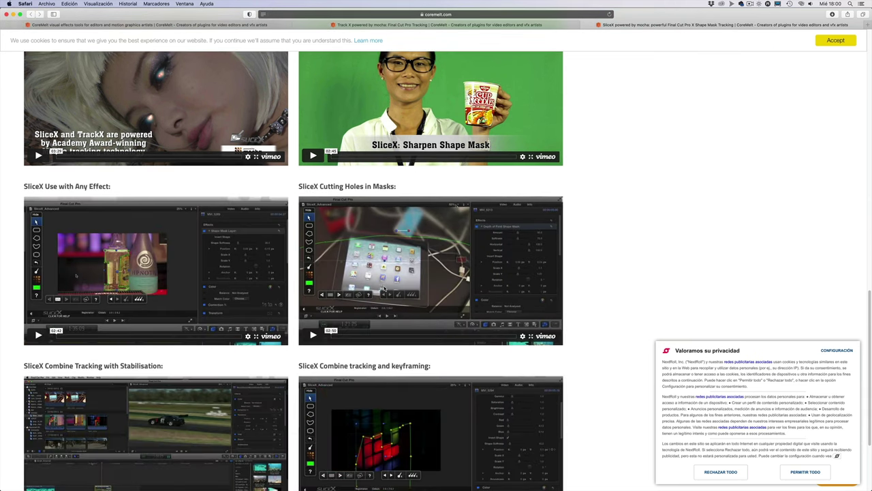
{"action": "scroll", "coordinate": [384, 288], "scroll_direction": "down", "scroll_amount": 5}
{"action": "scroll", "coordinate": [383, 273], "scroll_direction": "up", "scroll_amount": 10}
{"action": "scroll", "coordinate": [382, 231], "scroll_direction": "up", "scroll_amount": 15}
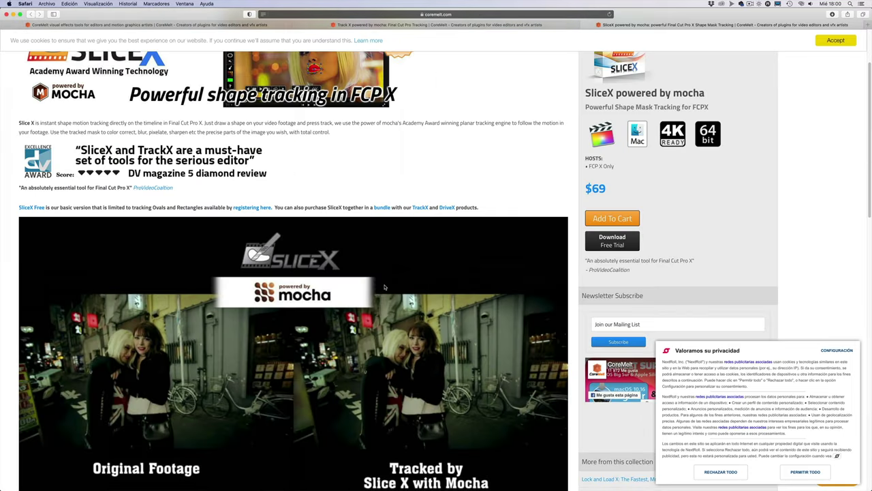
Step: Go back to the CoreMelt product overview and open the All Bundles page
{"action": "left_click", "coordinate": [193, 24]}
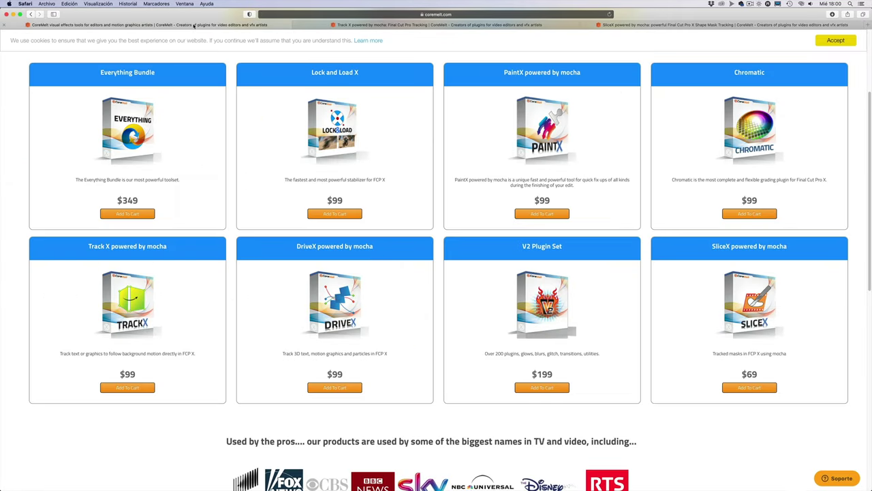
{"action": "scroll", "coordinate": [566, 174], "scroll_direction": "up", "scroll_amount": 4}
{"action": "mouse_move", "coordinate": [609, 64]}
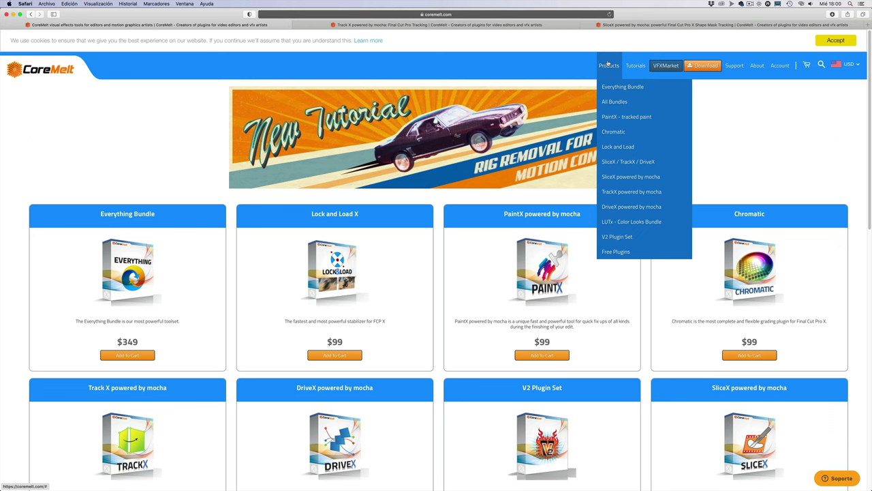
{"action": "left_click", "coordinate": [614, 101]}
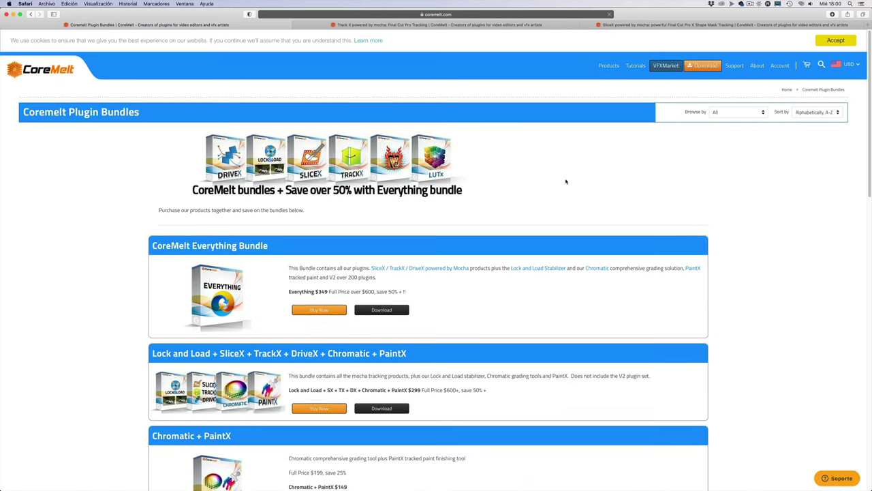
Step: Scroll through the bundle prices, then return to Final Cut Pro
{"action": "scroll", "coordinate": [565, 182], "scroll_direction": "down", "scroll_amount": 3}
{"action": "scroll", "coordinate": [566, 182], "scroll_direction": "down", "scroll_amount": 2}
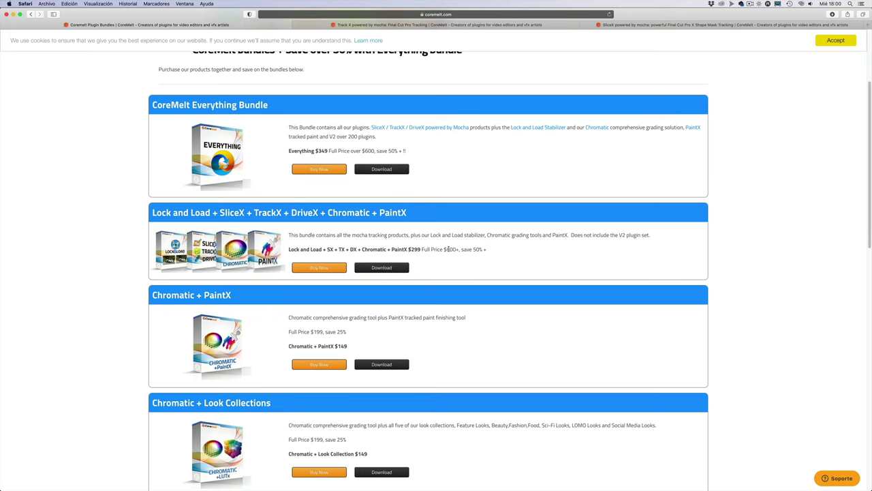
{"action": "scroll", "coordinate": [427, 257], "scroll_direction": "down", "scroll_amount": 2}
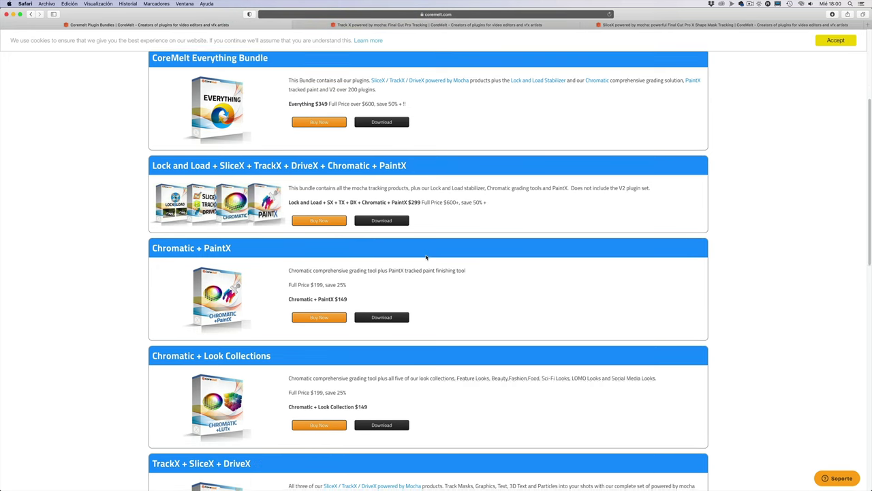
{"action": "scroll", "coordinate": [426, 257], "scroll_direction": "down", "scroll_amount": 5}
{"action": "scroll", "coordinate": [427, 257], "scroll_direction": "down", "scroll_amount": 1}
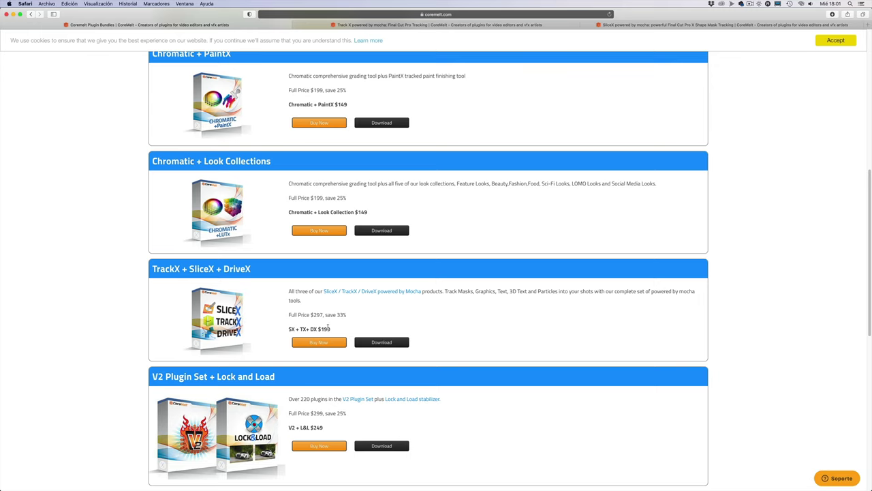
{"action": "scroll", "coordinate": [340, 317], "scroll_direction": "up", "scroll_amount": 5}
{"action": "scroll", "coordinate": [361, 307], "scroll_direction": "up", "scroll_amount": 3}
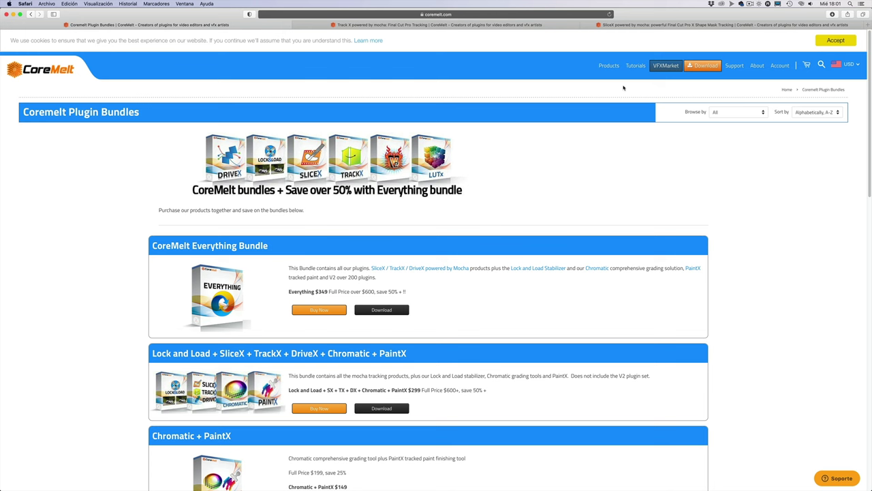
{"action": "key", "text": "super+Tab"}
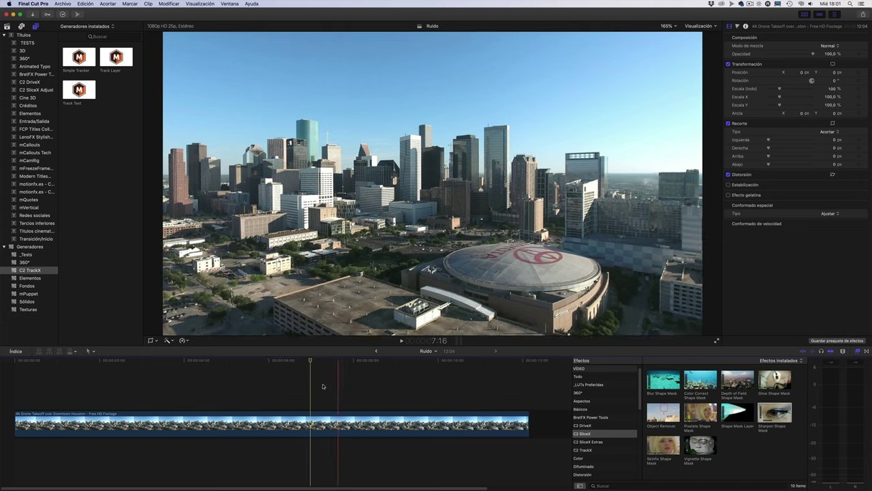
Step: Move the playhead to the clip's end and step back one frame to 12:03
{"action": "left_click", "coordinate": [508, 392]}
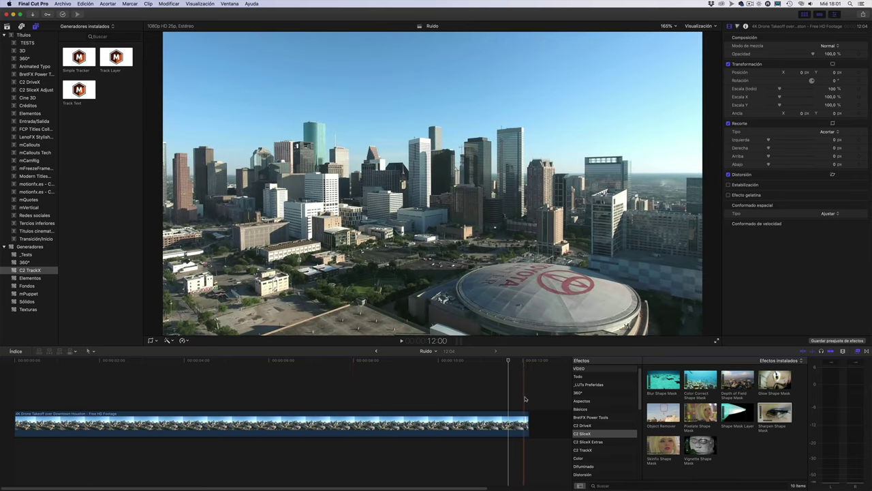
{"action": "left_click", "coordinate": [526, 398]}
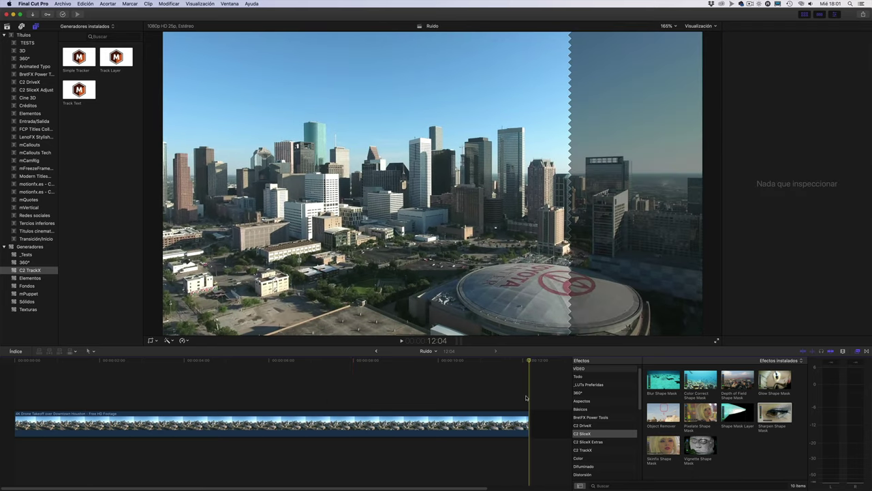
{"action": "key", "text": "Left"}
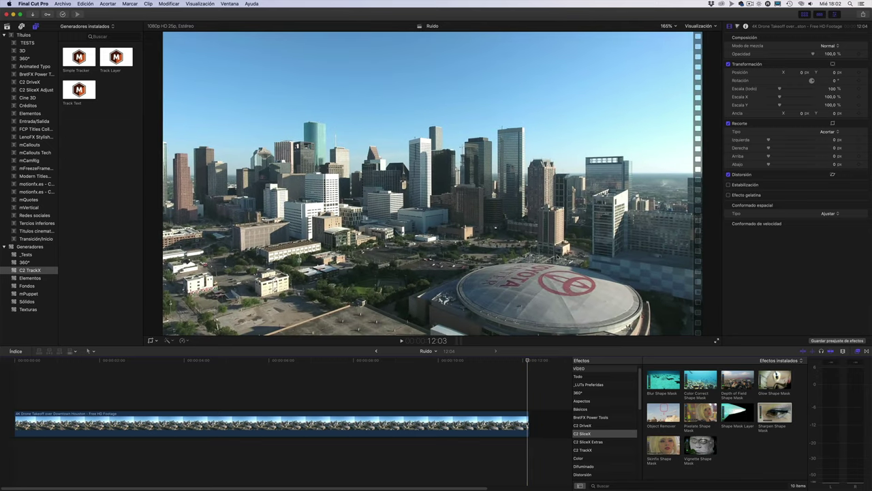
Step: Zoom the viewer to 400% and apply the SliceX Blur Shape Mask to the drone clip
{"action": "left_click", "coordinate": [667, 26]}
{"action": "left_click", "coordinate": [674, 79]}
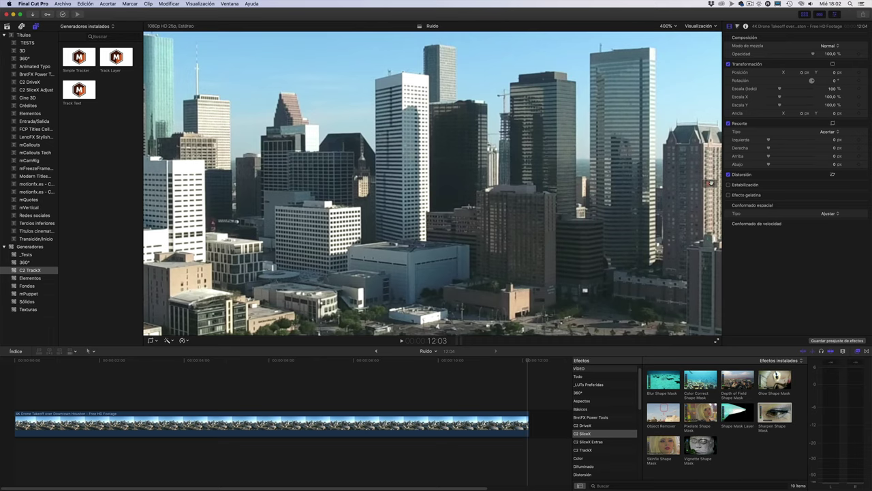
{"action": "scroll", "coordinate": [713, 186], "scroll_direction": "down", "scroll_amount": 10}
{"action": "scroll", "coordinate": [713, 185], "scroll_direction": "left", "scroll_amount": 4}
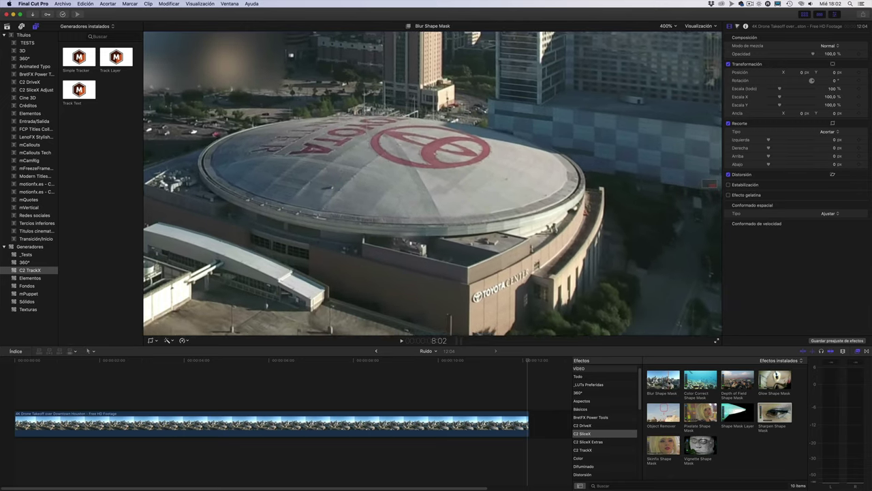
{"action": "mouse_move", "coordinate": [663, 380]}
{"action": "left_mouse_down"}
{"action": "mouse_move", "coordinate": [607, 368]}
{"action": "mouse_move", "coordinate": [508, 422]}
{"action": "left_mouse_up"}
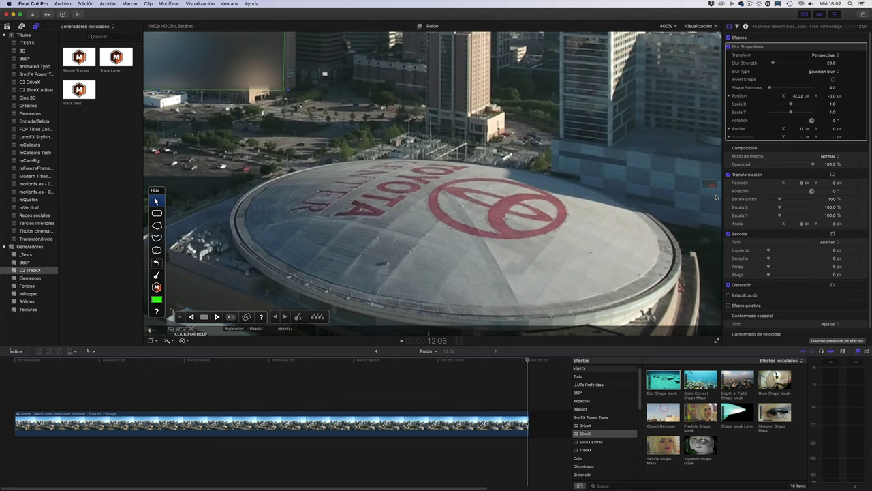
Step: Refit the frame, then zoom to 400% centred on the stadium dome
{"action": "left_click", "coordinate": [665, 26]}
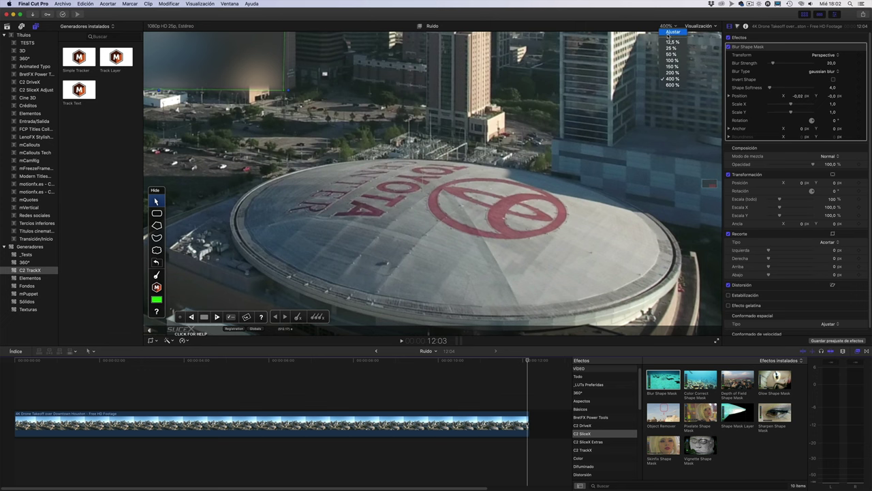
{"action": "left_click", "coordinate": [669, 36]}
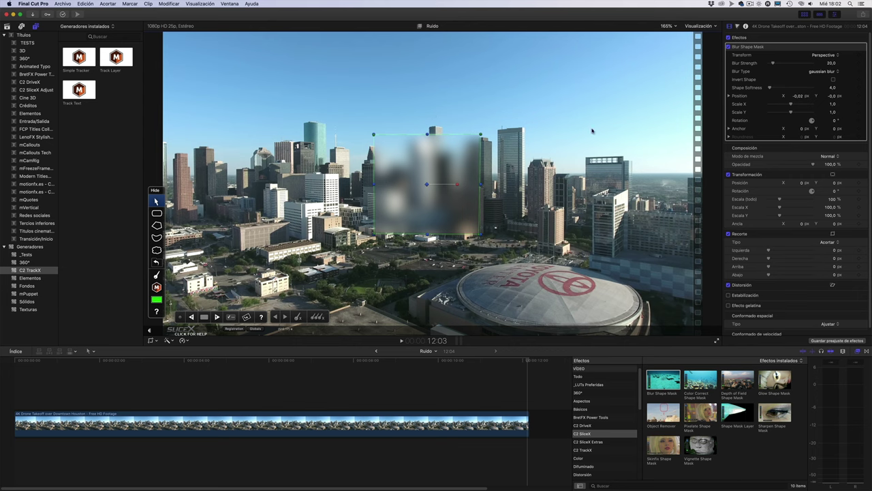
{"action": "left_click", "coordinate": [671, 26]}
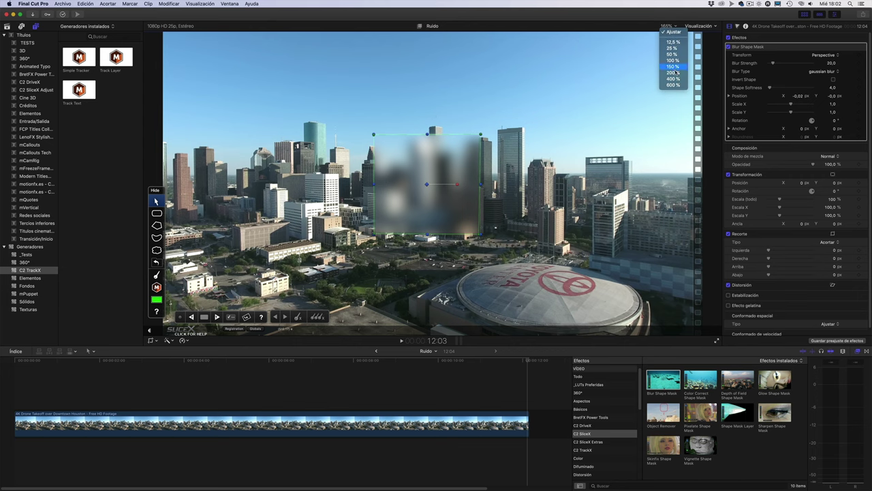
{"action": "left_click", "coordinate": [679, 80]}
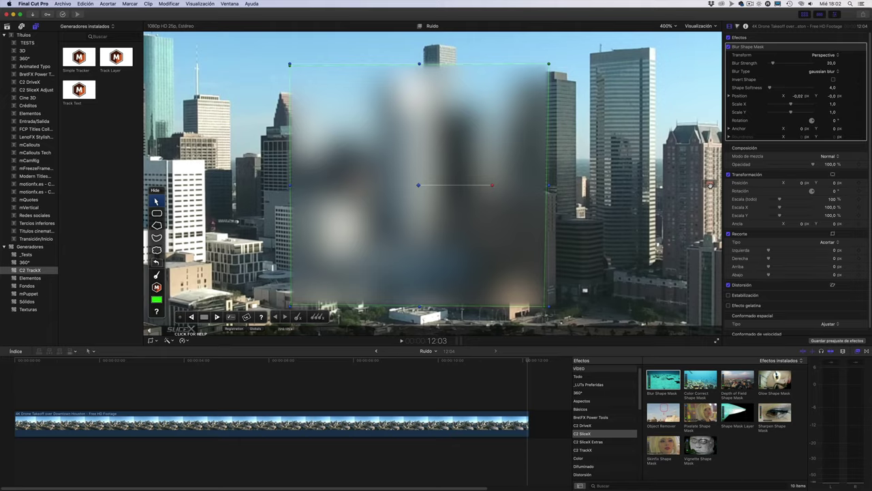
{"action": "scroll", "coordinate": [711, 188], "scroll_direction": "down", "scroll_amount": 5}
{"action": "scroll", "coordinate": [711, 187], "scroll_direction": "right", "scroll_amount": 5}
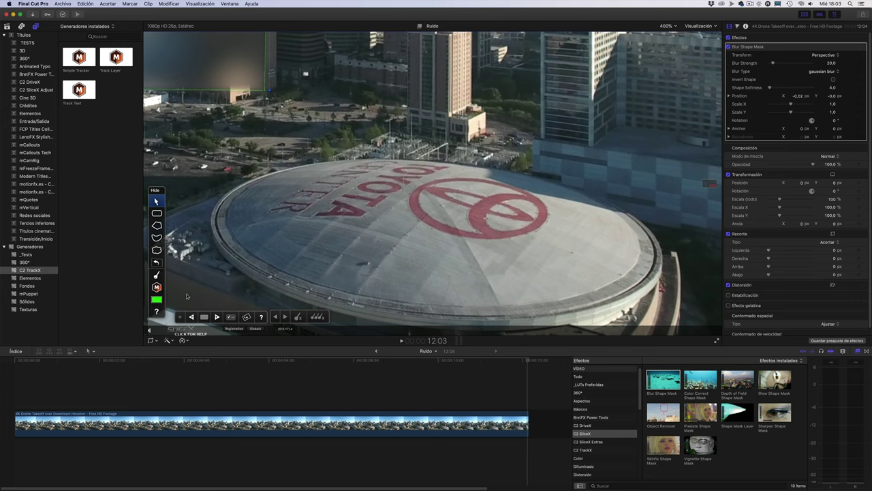
Step: Switch SliceX to the ellipse tool and draw an ellipse over the stadium dome
{"action": "left_click", "coordinate": [157, 275]}
{"action": "left_click", "coordinate": [157, 275]}
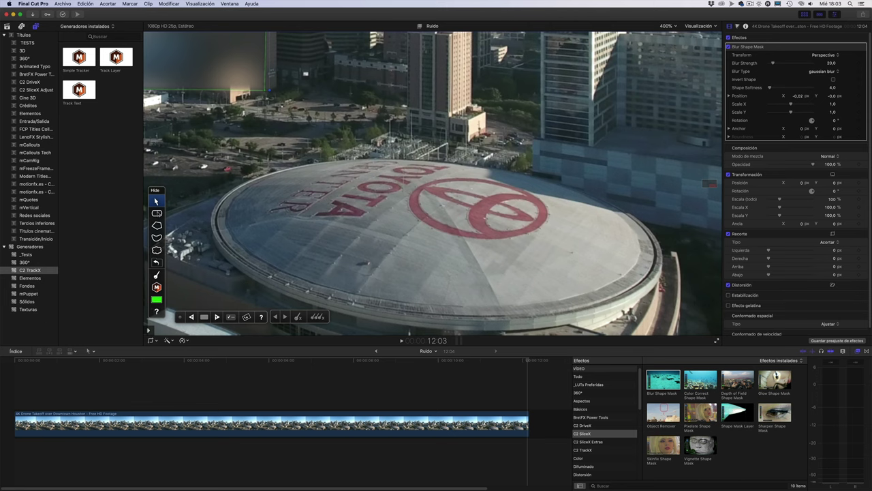
{"action": "left_click", "coordinate": [156, 213]}
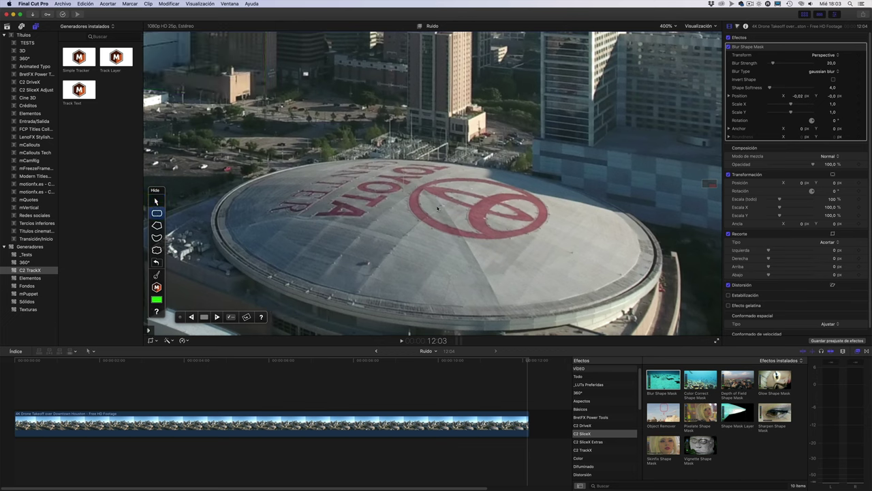
{"action": "left_click_drag", "start_coordinate": [438, 208], "coordinate": [615, 279]}
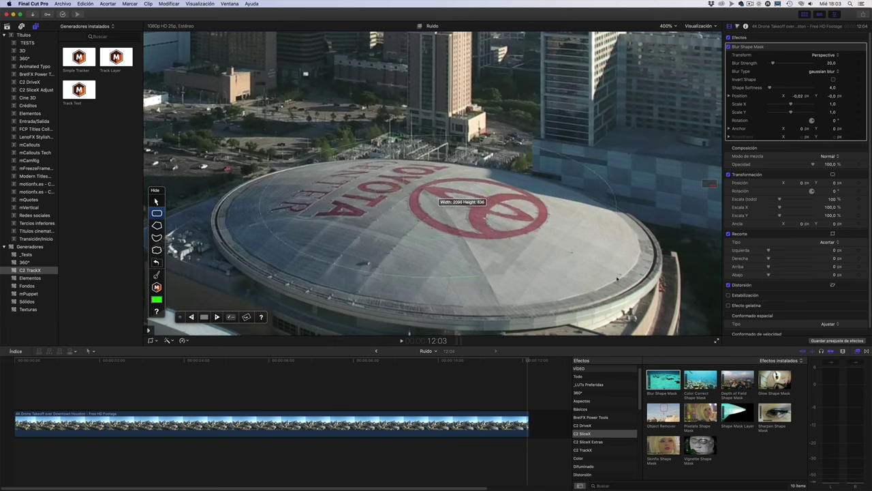
{"action": "left_click_drag", "start_coordinate": [615, 280], "coordinate": [621, 281]}
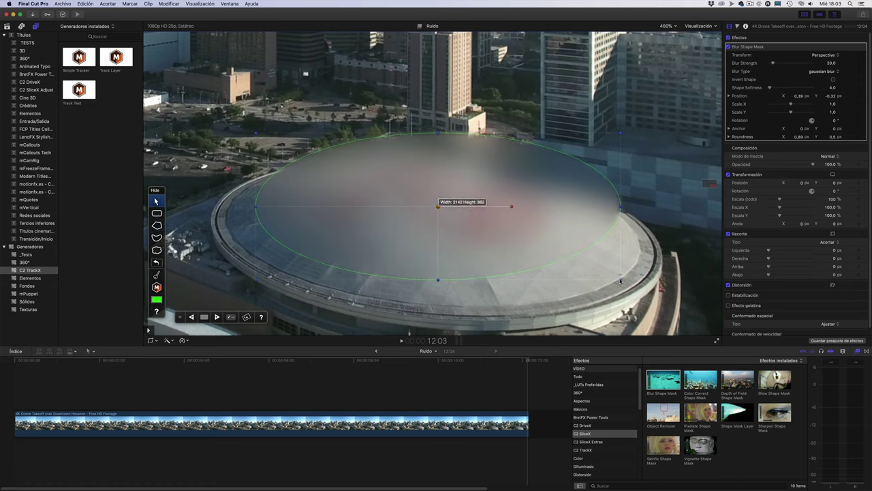
Step: Rotate, reposition and widen the ellipse until it fits the dome roof's edges
{"action": "left_click_drag", "start_coordinate": [512, 207], "coordinate": [511, 220]}
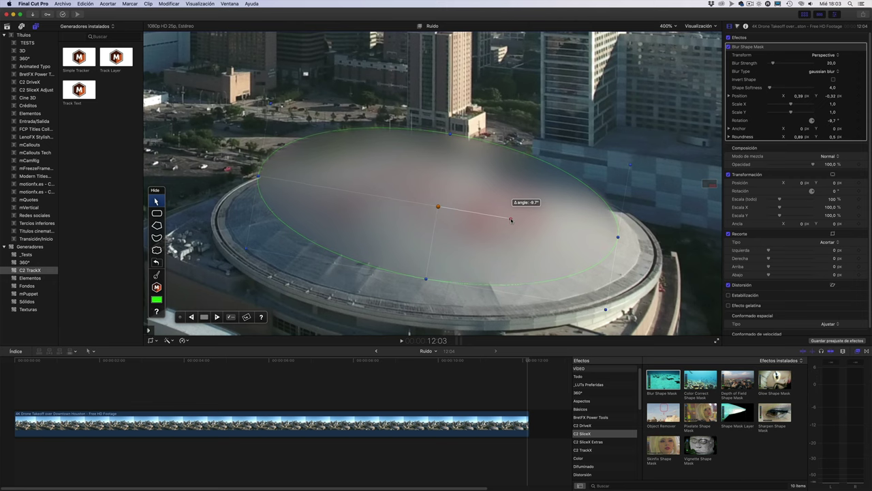
{"action": "mouse_move", "coordinate": [511, 219]}
{"action": "left_mouse_down"}
{"action": "mouse_move", "coordinate": [473, 250]}
{"action": "mouse_move", "coordinate": [479, 261]}
{"action": "left_mouse_up"}
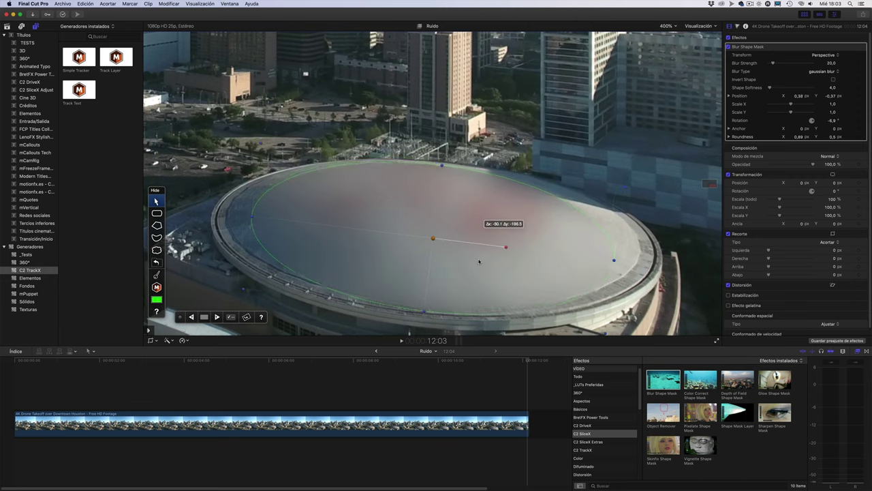
{"action": "left_click_drag", "start_coordinate": [615, 260], "coordinate": [643, 263]}
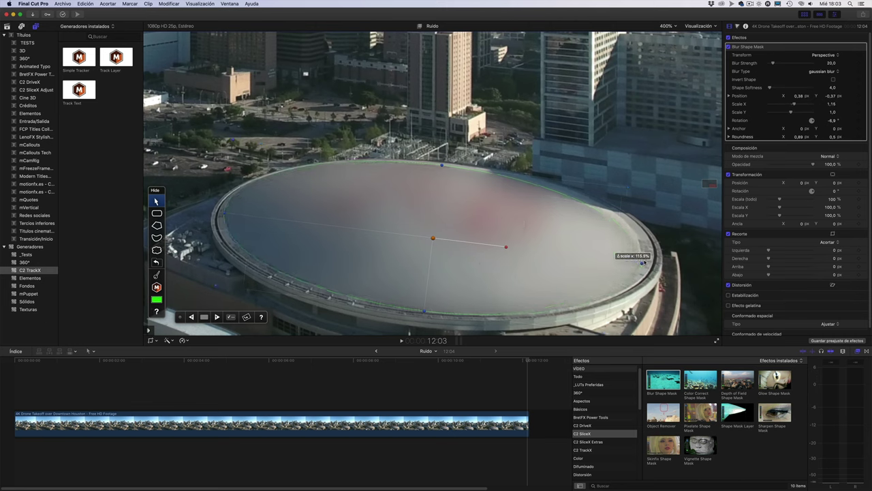
{"action": "left_click_drag", "start_coordinate": [506, 248], "coordinate": [507, 244]}
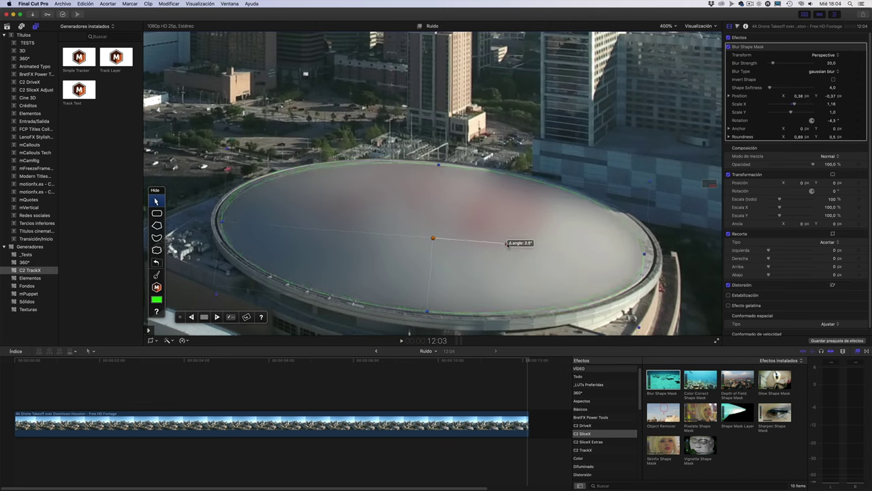
{"action": "left_click_drag", "start_coordinate": [507, 244], "coordinate": [511, 235]}
{"action": "left_click_drag", "start_coordinate": [224, 219], "coordinate": [214, 220]}
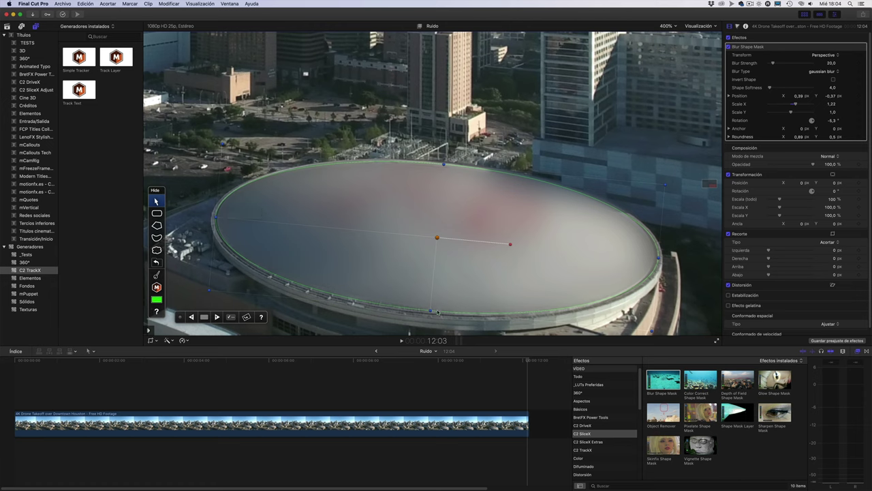
{"action": "left_click_drag", "start_coordinate": [431, 311], "coordinate": [431, 314]}
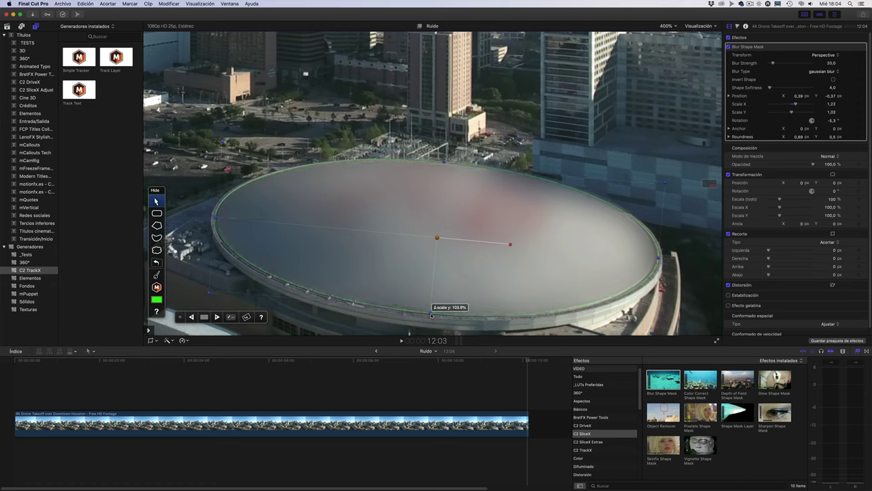
{"action": "left_click_drag", "start_coordinate": [428, 259], "coordinate": [435, 270]}
{"action": "left_click_drag", "start_coordinate": [214, 219], "coordinate": [214, 218]}
{"action": "left_click_drag", "start_coordinate": [342, 232], "coordinate": [344, 232]}
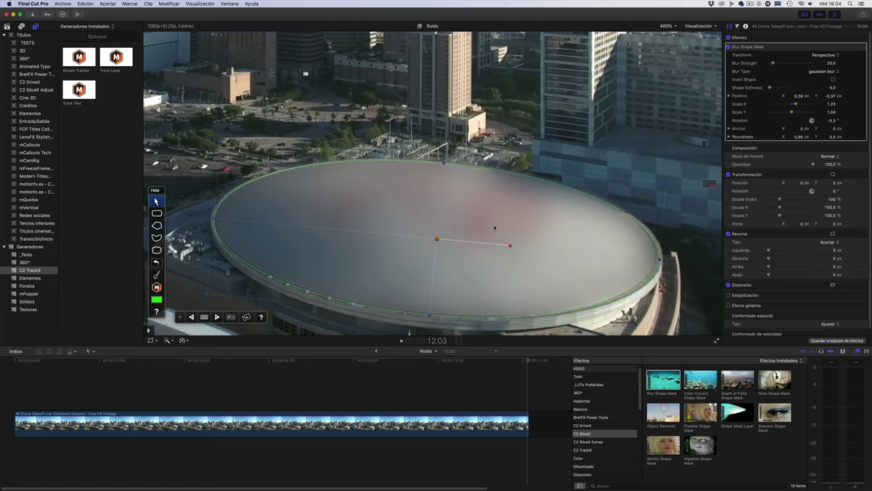
Step: Fit the whole frame in the viewer and set Blur Strength to 10
{"action": "left_click", "coordinate": [668, 27]}
{"action": "left_click", "coordinate": [669, 32]}
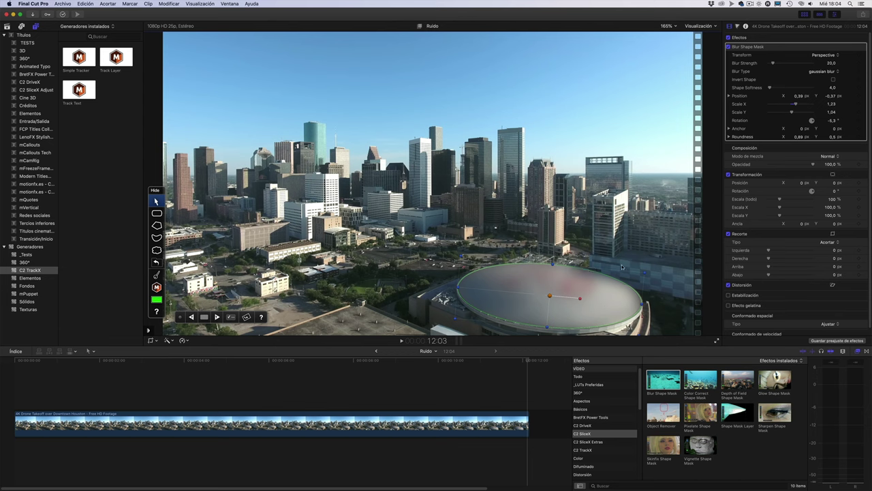
{"action": "left_click", "coordinate": [832, 63]}
{"action": "type", "text": "10"}
{"action": "key", "text": "Return"}
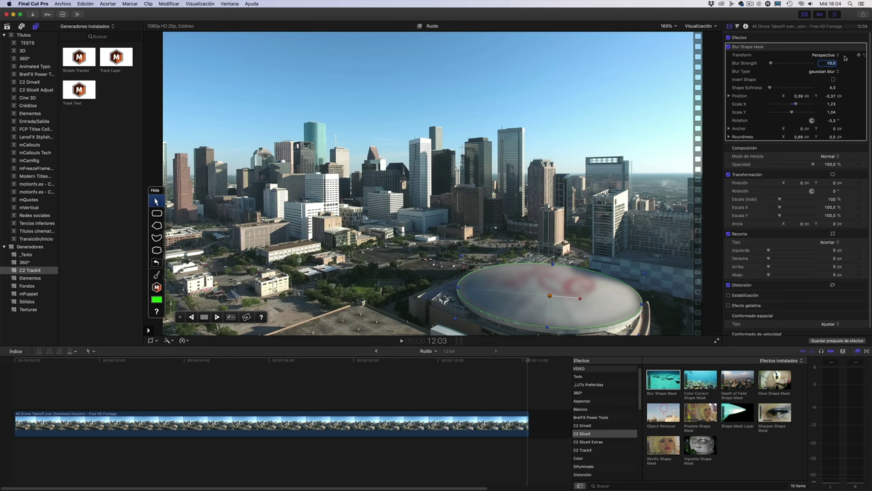
Step: Compare box and disc blur, keep gaussian, test Invert Shape off, then hide the overlay
{"action": "left_click", "coordinate": [822, 72]}
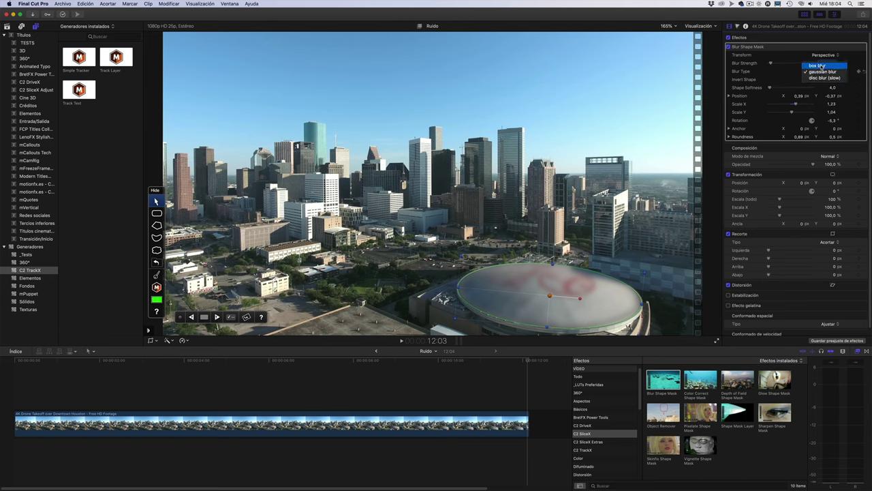
{"action": "left_click", "coordinate": [818, 66]}
{"action": "left_click", "coordinate": [822, 72]}
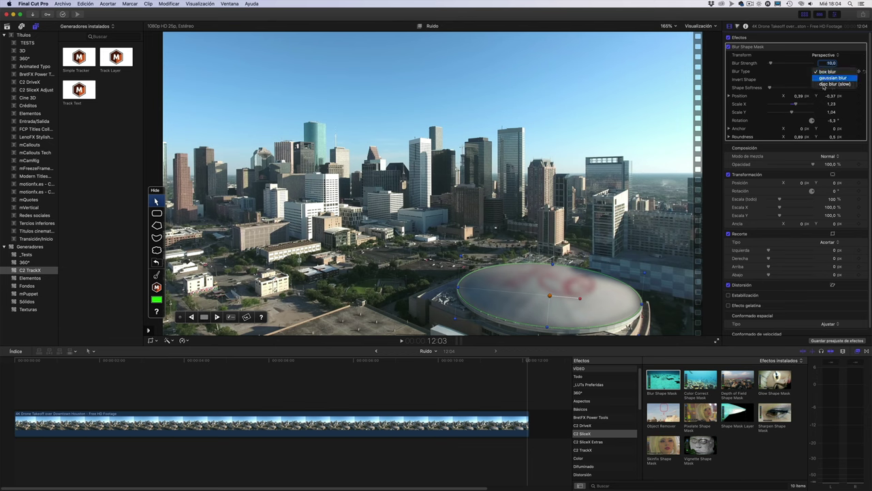
{"action": "left_click", "coordinate": [824, 85]}
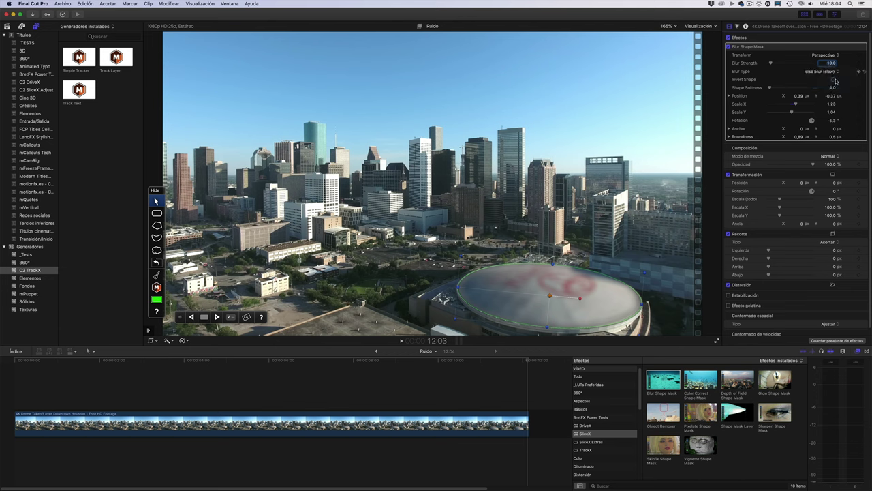
{"action": "left_click", "coordinate": [817, 71]}
{"action": "left_click", "coordinate": [822, 63]}
{"action": "left_click", "coordinate": [833, 79]}
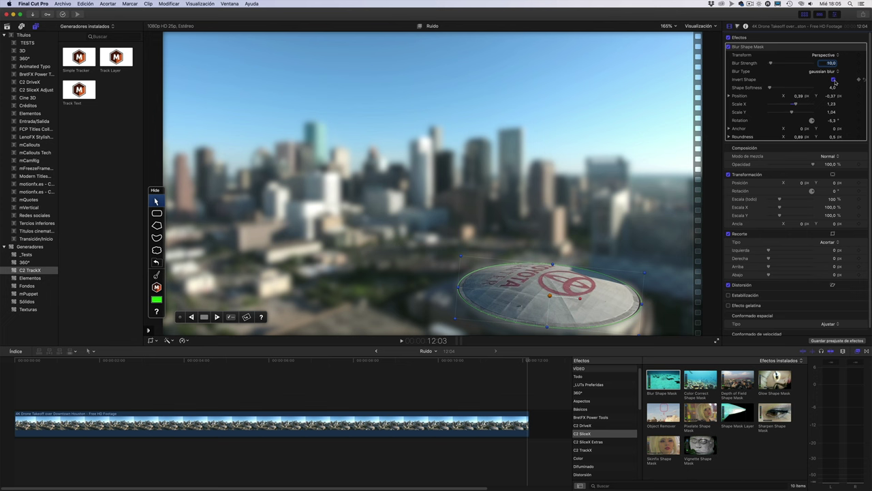
{"action": "left_click", "coordinate": [834, 79]}
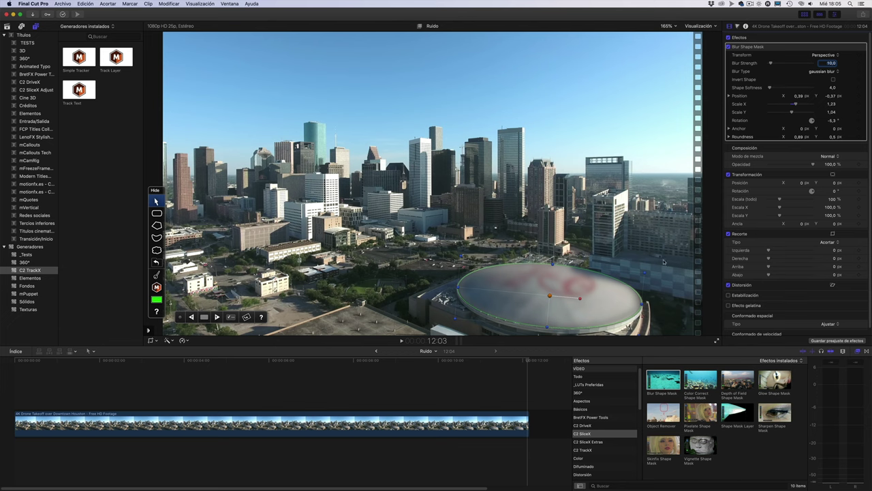
{"action": "left_click", "coordinate": [759, 48]}
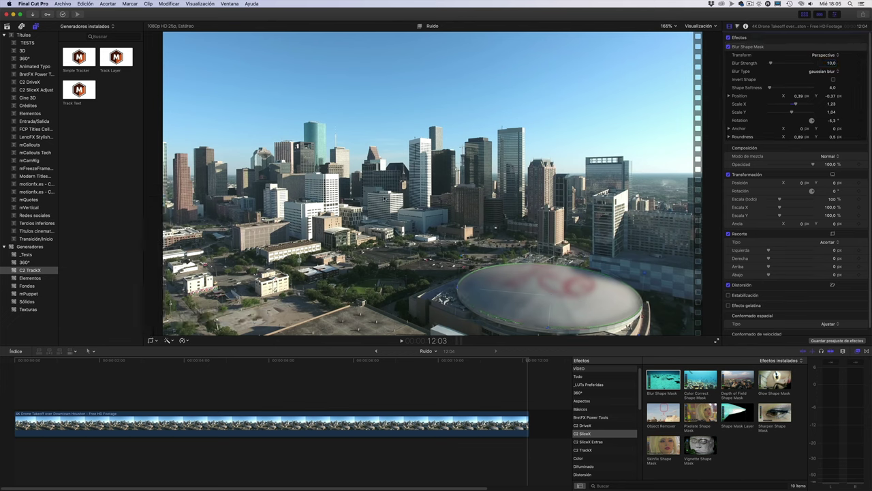
Step: Zoom the viewer to 400% and pan back to the blurred dome
{"action": "left_click", "coordinate": [667, 25]}
{"action": "left_click", "coordinate": [673, 78]}
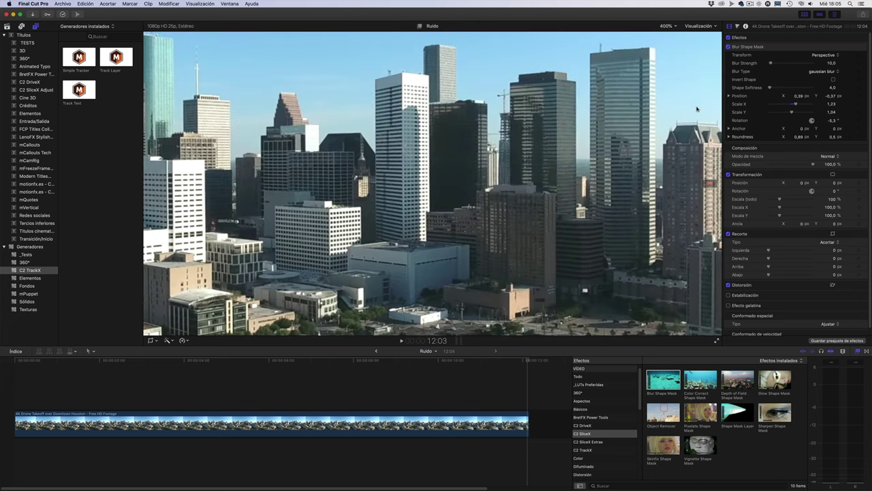
{"action": "scroll", "coordinate": [710, 181], "scroll_direction": "down", "scroll_amount": 10}
{"action": "scroll", "coordinate": [711, 185], "scroll_direction": "down", "scroll_amount": 5}
{"action": "scroll", "coordinate": [712, 188], "scroll_direction": "left", "scroll_amount": 3}
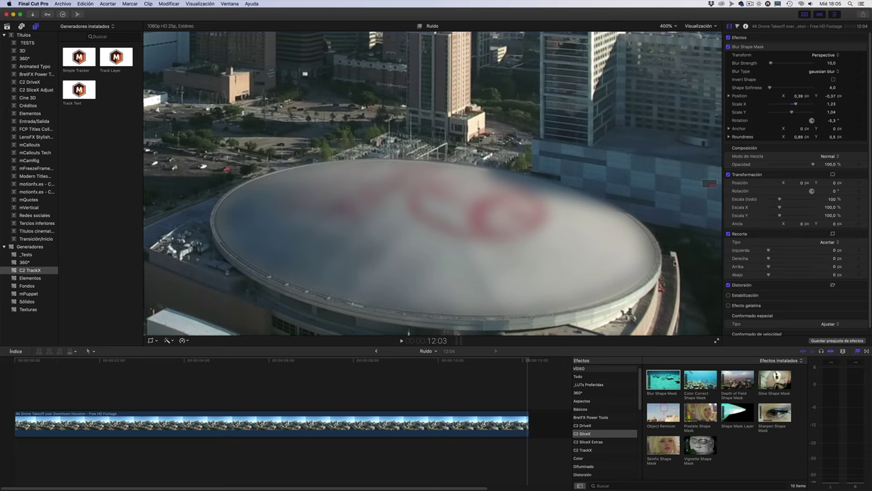
Step: Try Shape Softness 0, 4 and 2, settle on 3, then adjust Position X and Scale Y
{"action": "left_click", "coordinate": [833, 87]}
{"action": "type", "text": "0"}
{"action": "key", "text": "Return"}
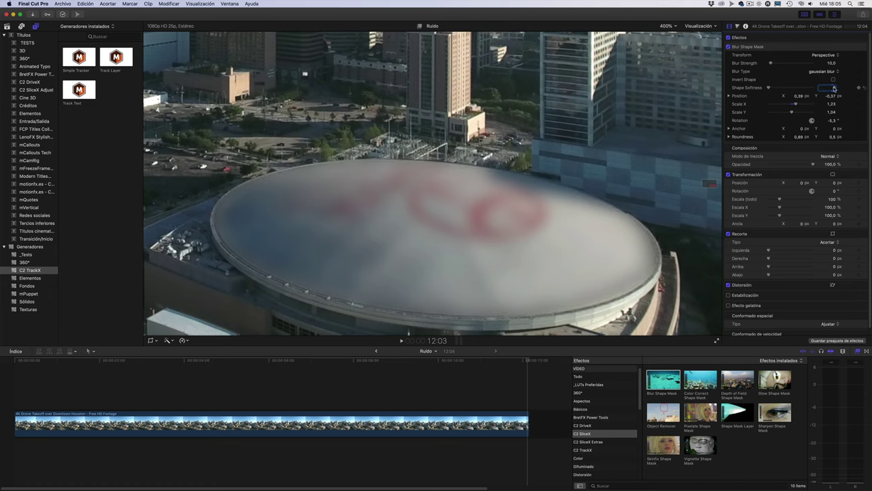
{"action": "type", "text": "4"}
{"action": "key", "text": "Return"}
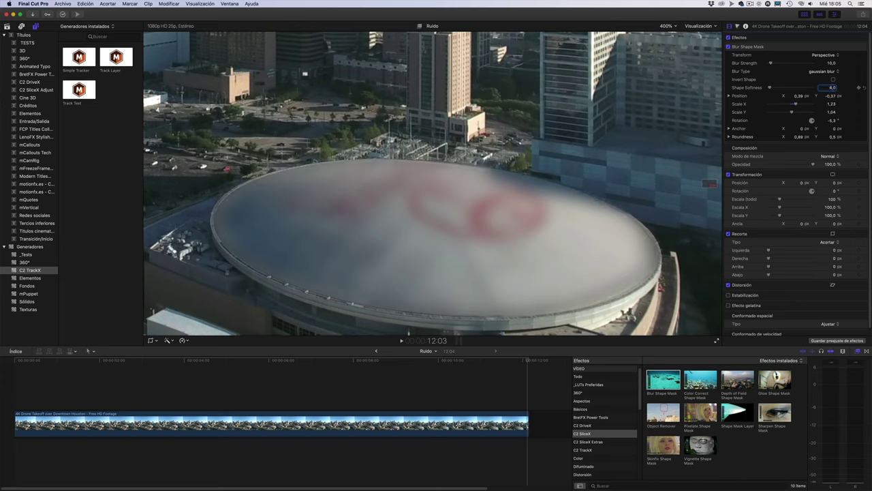
{"action": "type", "text": "2"}
{"action": "key", "text": "Return"}
{"action": "type", "text": "3"}
{"action": "key", "text": "Return"}
{"action": "mouse_move", "coordinate": [799, 96]}
{"action": "left_mouse_down"}
{"action": "mouse_move", "coordinate": [814, 95]}
{"action": "mouse_move", "coordinate": [799, 96]}
{"action": "left_mouse_up"}
{"action": "left_click_drag", "start_coordinate": [791, 113], "coordinate": [791, 113]}
Step: Keep Perspective as the tracking transform and lower the dome's Blur Strength to 8
{"action": "left_click", "coordinate": [835, 56]}
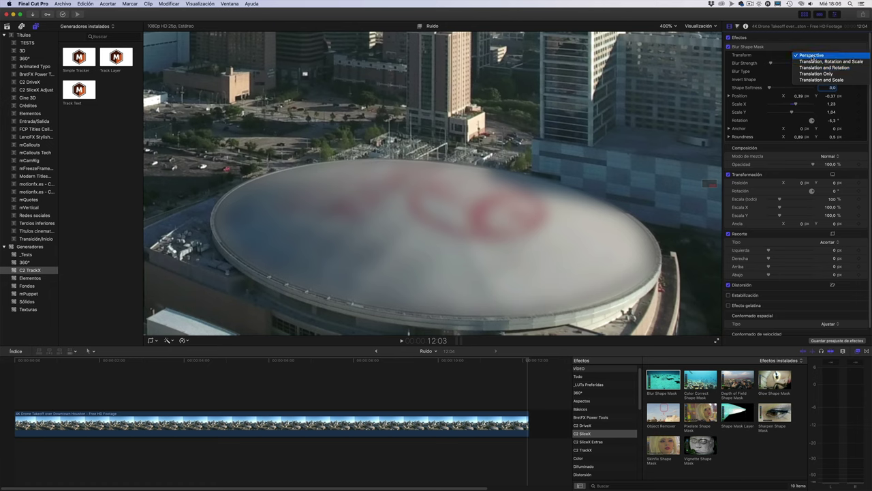
{"action": "left_click", "coordinate": [811, 56]}
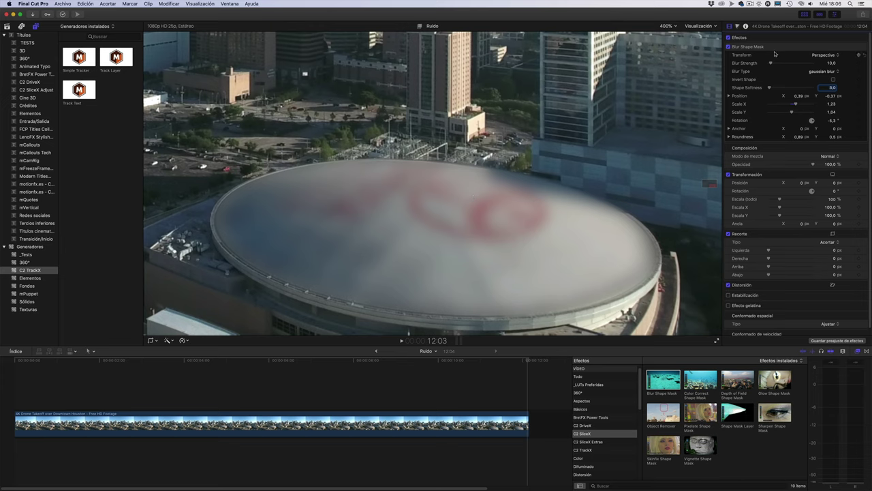
{"action": "left_click", "coordinate": [748, 47]}
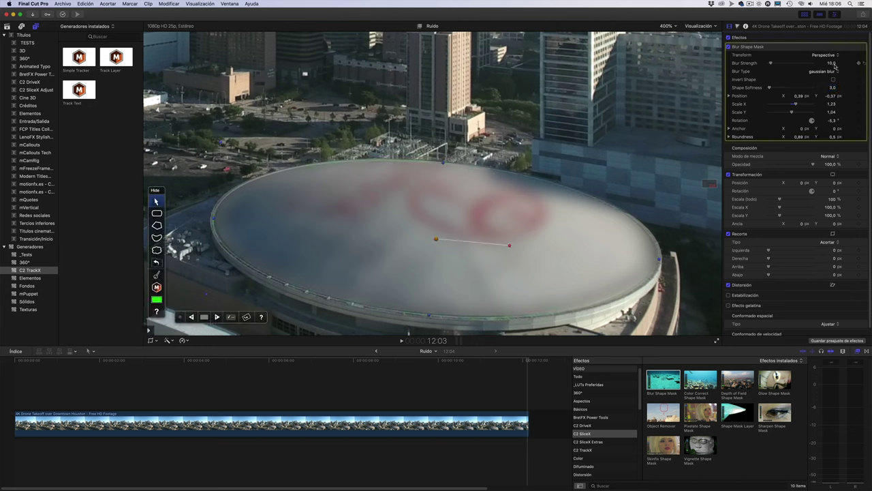
{"action": "type", "text": "6"}
{"action": "key", "text": "Return"}
Step: Track the mask backward through part of the clip, then stop tracking
{"action": "left_click", "coordinate": [217, 318]}
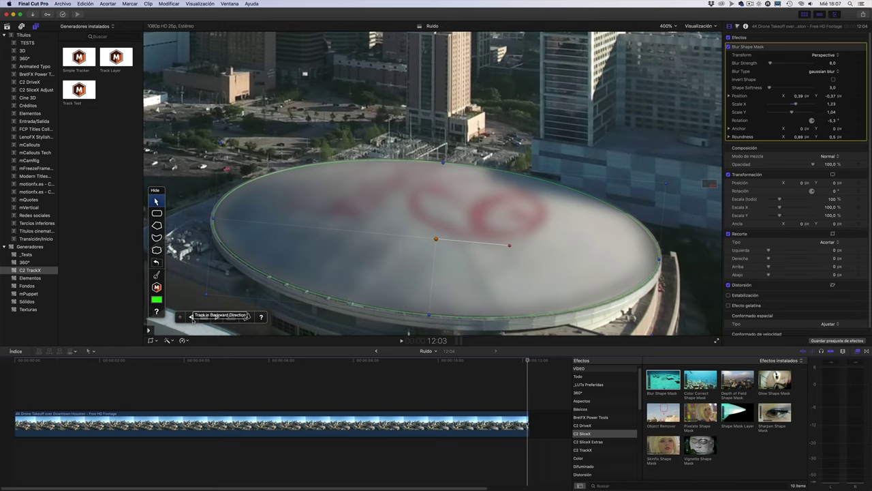
{"action": "left_click", "coordinate": [201, 321]}
{"action": "left_click", "coordinate": [203, 317]}
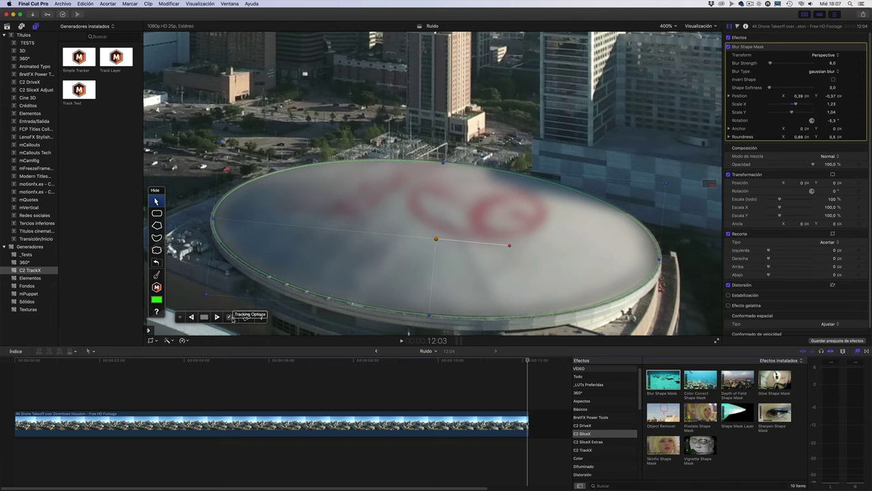
Step: Set the mask tracker's quality to High and its model to Perspective
{"action": "left_click", "coordinate": [231, 318]}
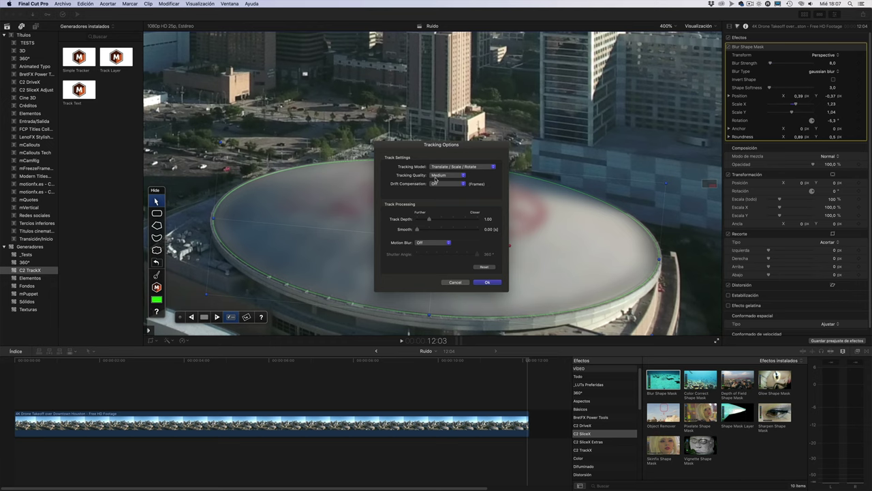
{"action": "left_click", "coordinate": [446, 176]}
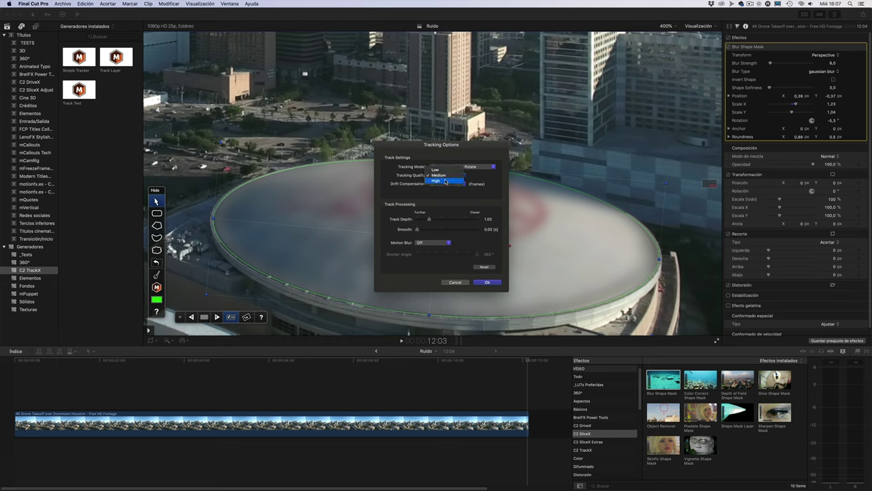
{"action": "left_click", "coordinate": [446, 181]}
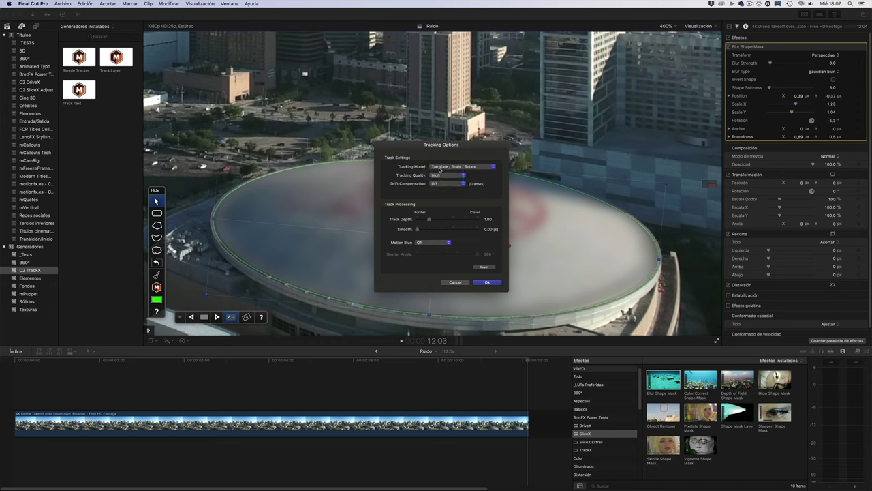
{"action": "left_click", "coordinate": [473, 168]}
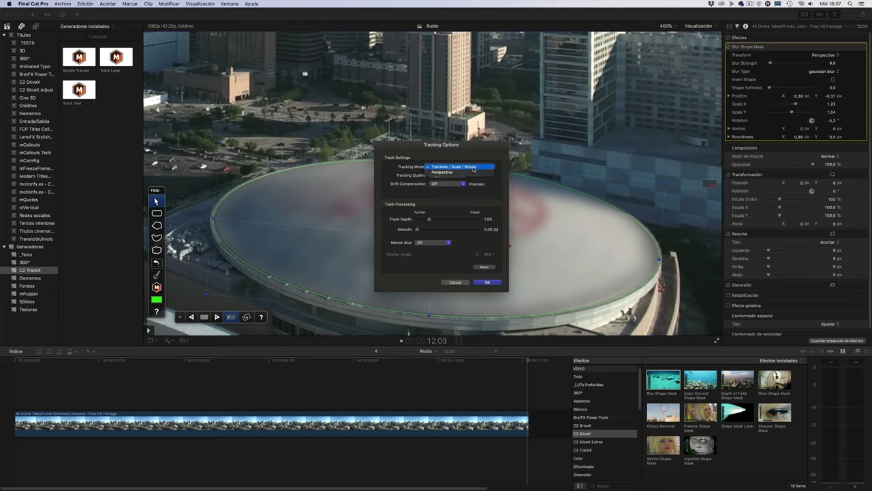
{"action": "left_click", "coordinate": [471, 173]}
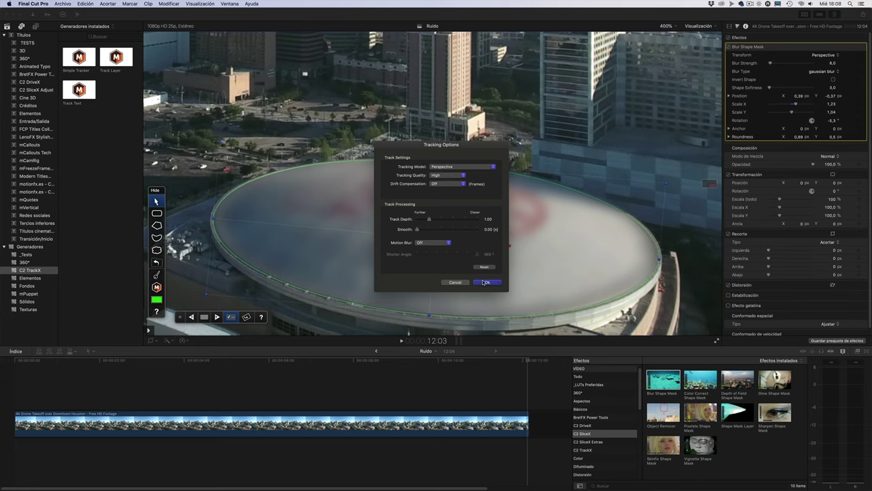
{"action": "left_click", "coordinate": [484, 282]}
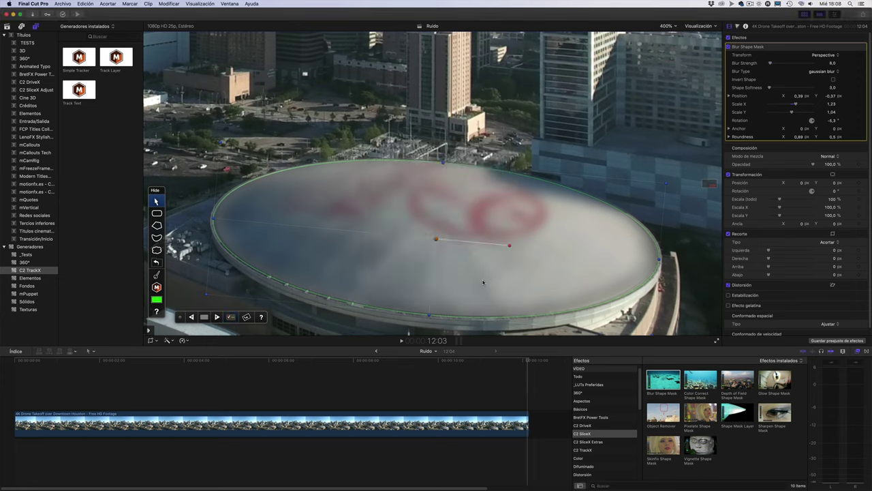
{"action": "left_click", "coordinate": [671, 26]}
Step: Set the viewer zoom to Fit, going from 400% to 165%
{"action": "left_click", "coordinate": [673, 31]}
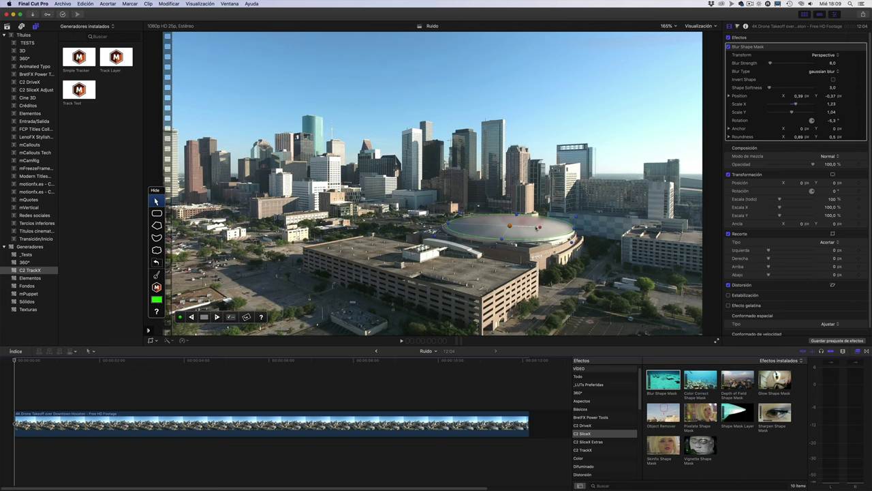
Step: Nudge the mask onto the roof, then keyframe Position and Scale X/Y near the clip's end
{"action": "left_click_drag", "start_coordinate": [514, 230], "coordinate": [514, 231]}
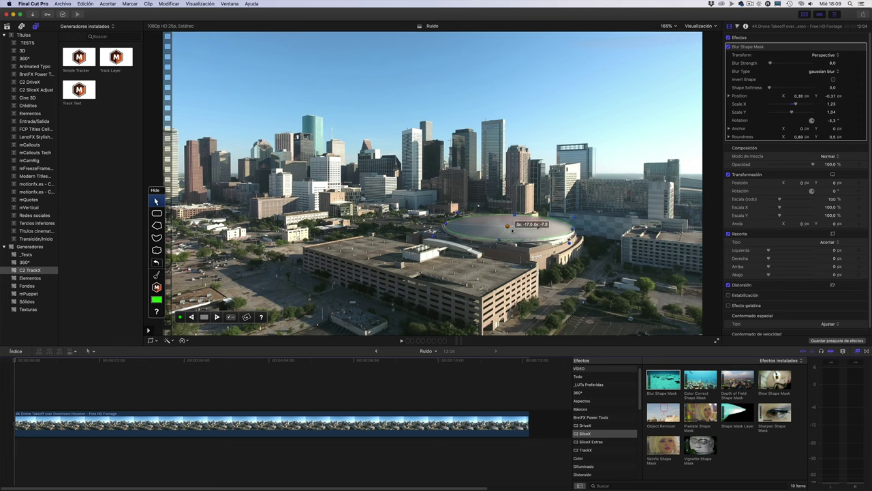
{"action": "left_click_drag", "start_coordinate": [514, 214], "coordinate": [516, 212]}
{"action": "left_click", "coordinate": [326, 383]}
{"action": "left_click_drag", "start_coordinate": [349, 384], "coordinate": [527, 387]}
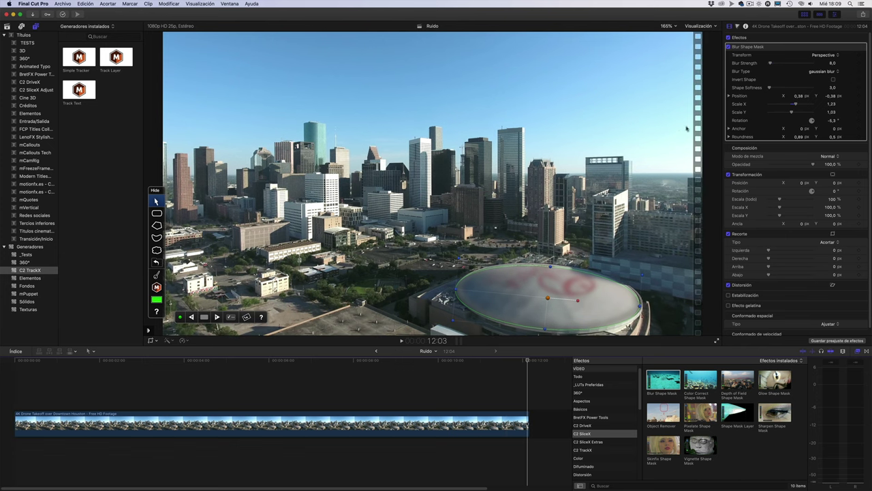
{"action": "left_click", "coordinate": [860, 96]}
{"action": "left_click", "coordinate": [859, 103]}
{"action": "left_click", "coordinate": [860, 112]}
{"action": "left_click_drag", "start_coordinate": [564, 302], "coordinate": [564, 290]}
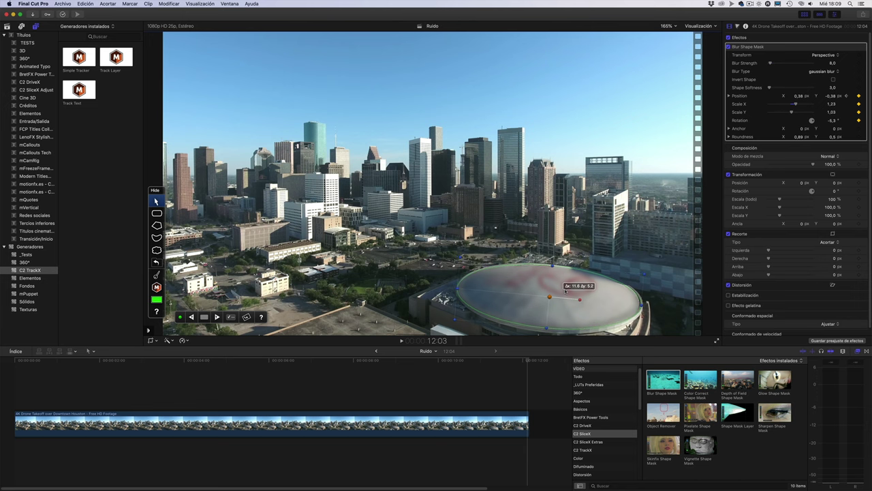
Step: Reposition, rotate and resize the mask over the roof at the clip's start
{"action": "left_click", "coordinate": [11, 394]}
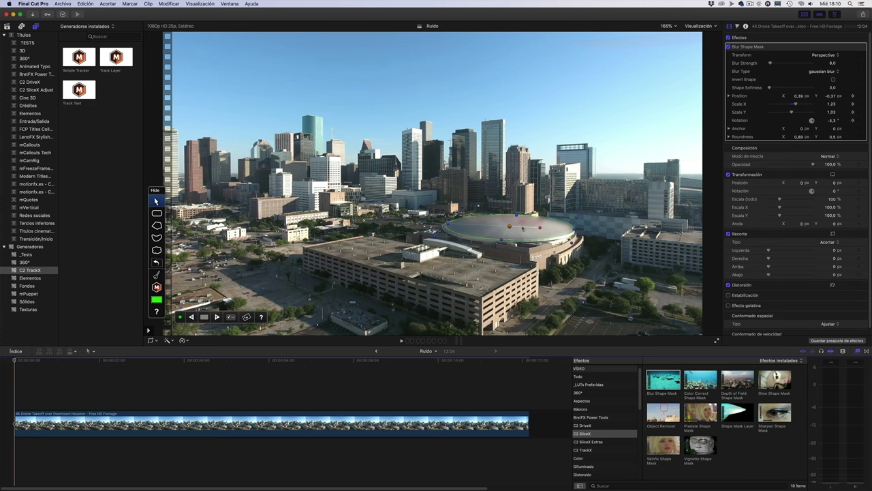
{"action": "left_click_drag", "start_coordinate": [517, 234], "coordinate": [514, 232]}
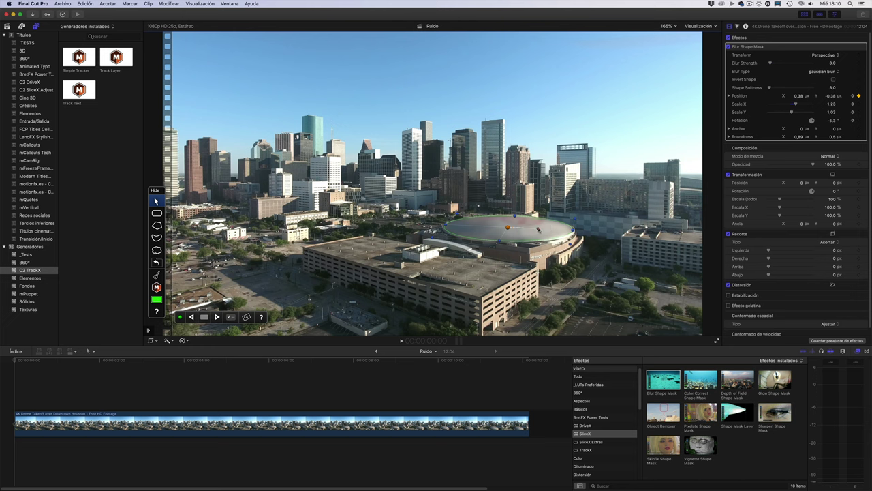
{"action": "left_click_drag", "start_coordinate": [538, 228], "coordinate": [523, 235]}
{"action": "left_click_drag", "start_coordinate": [502, 244], "coordinate": [502, 243]}
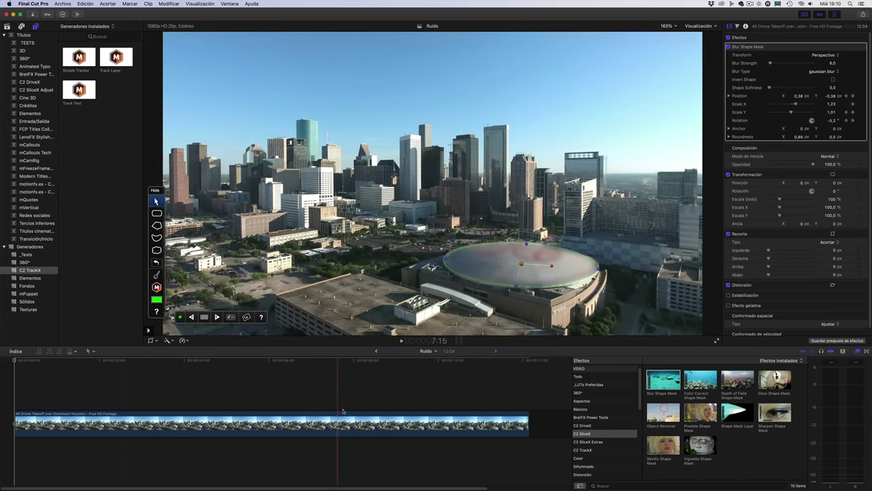
Step: Stretch and tilt the mask at mid-clip, then play back to check it
{"action": "left_click", "coordinate": [300, 409]}
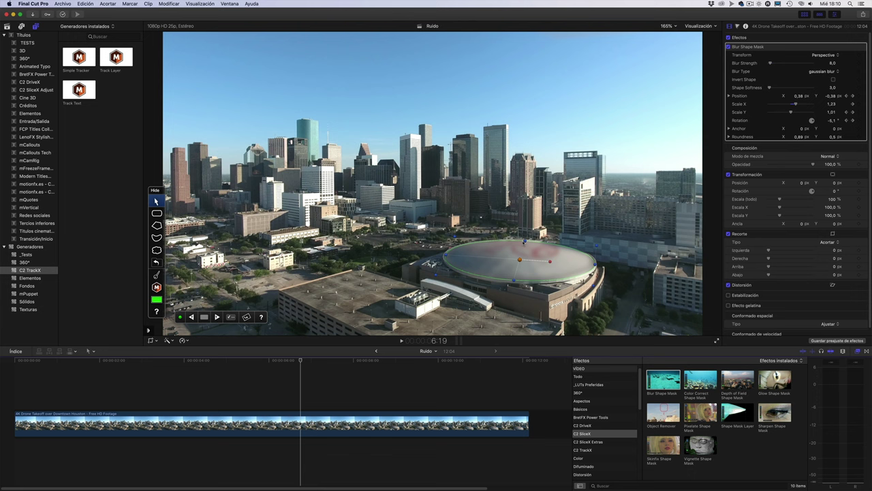
{"action": "left_click_drag", "start_coordinate": [525, 241], "coordinate": [525, 239]}
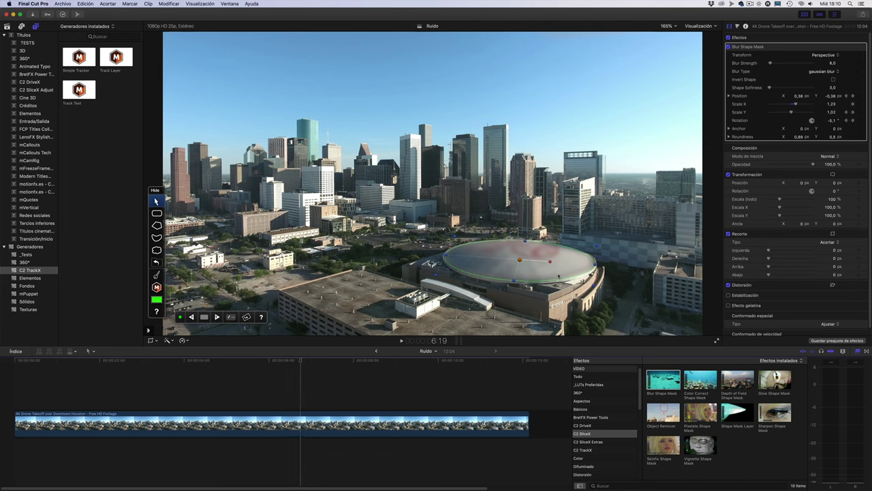
{"action": "left_click", "coordinate": [550, 262]}
{"action": "left_click_drag", "start_coordinate": [551, 262], "coordinate": [552, 263]}
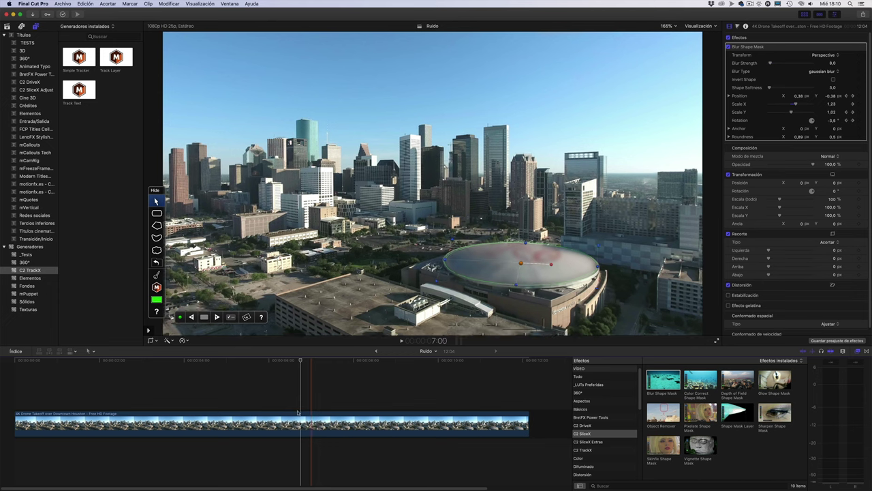
{"action": "left_click", "coordinate": [271, 409]}
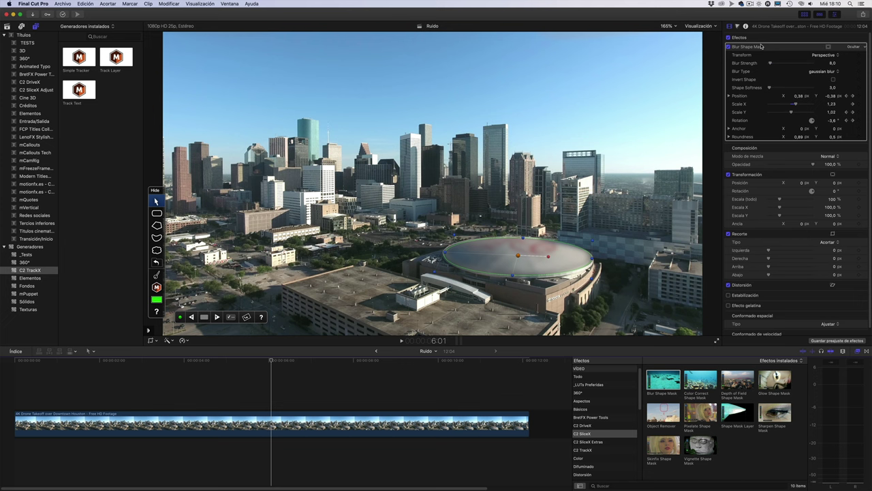
{"action": "key", "text": "space"}
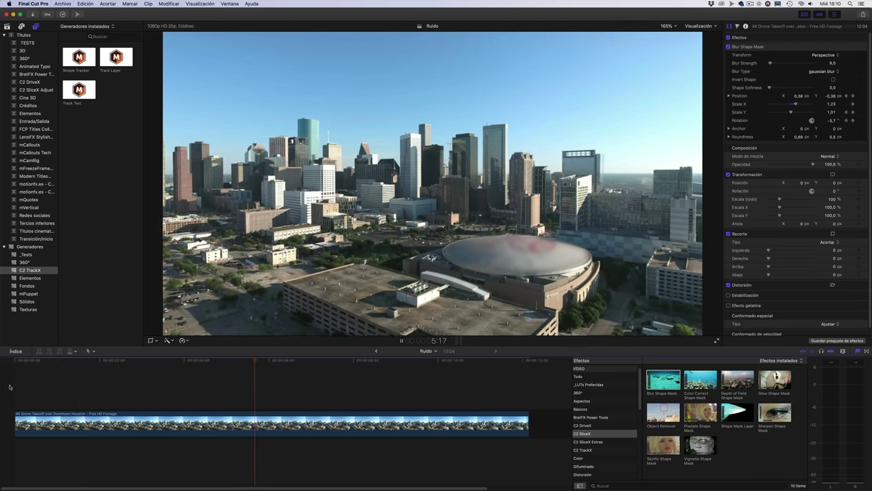
Step: Set the Blur Shape Mask's tracking motion blur to Medium Quality
{"action": "key", "text": "space"}
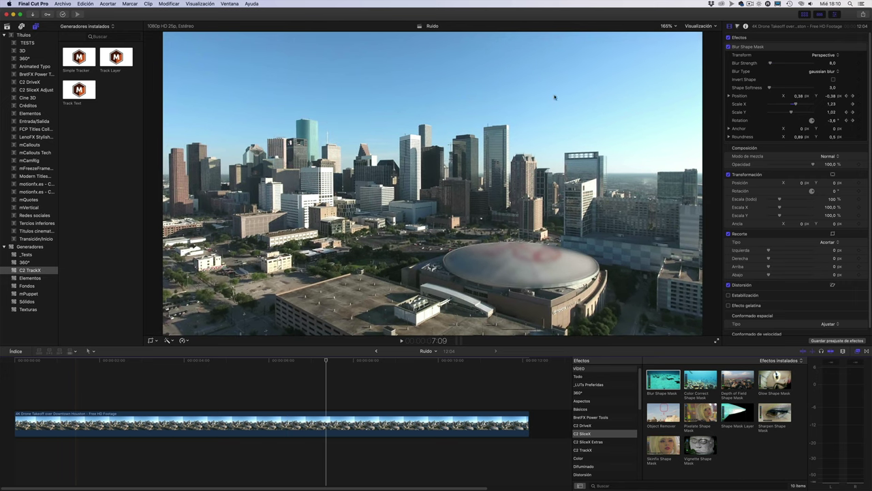
{"action": "left_click", "coordinate": [756, 48]}
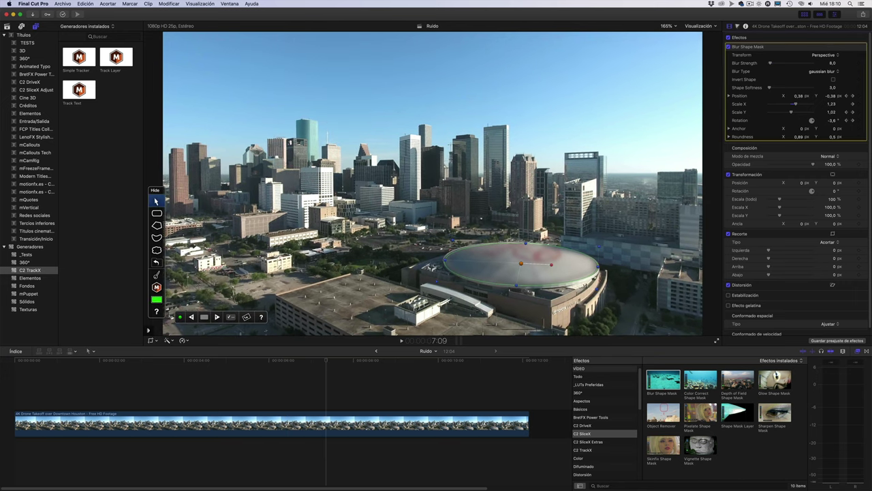
{"action": "left_click", "coordinate": [231, 317]}
{"action": "left_click", "coordinate": [426, 243]}
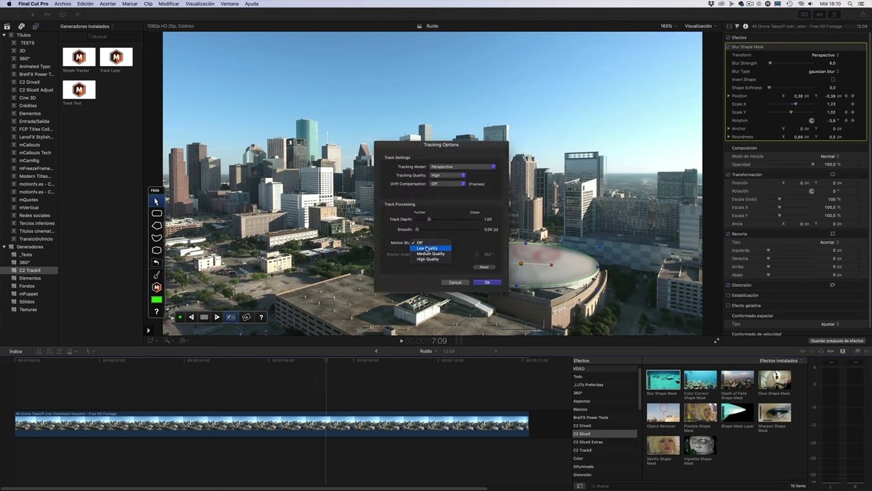
{"action": "left_click", "coordinate": [427, 254]}
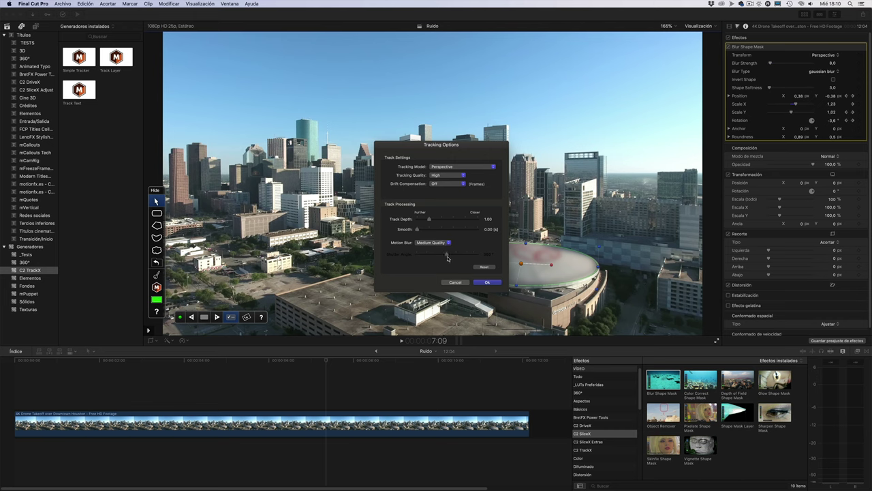
{"action": "left_click", "coordinate": [494, 282]}
{"action": "left_click", "coordinate": [131, 385]}
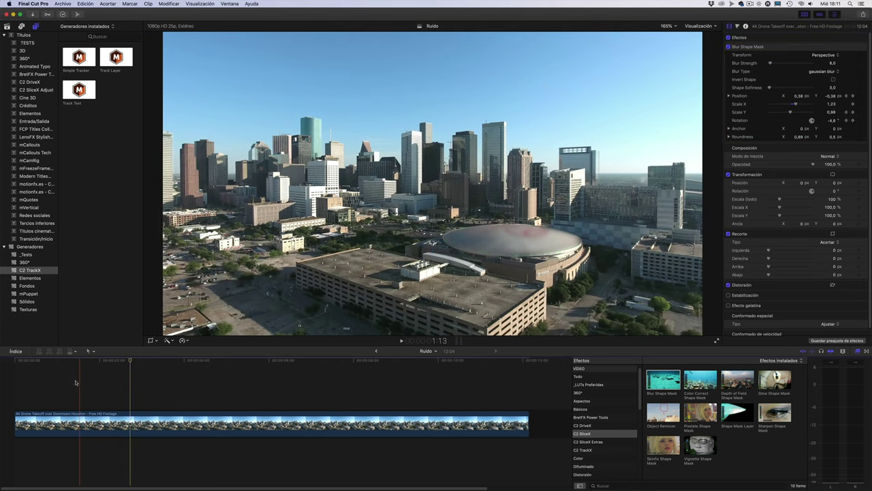
{"action": "key", "text": "space"}
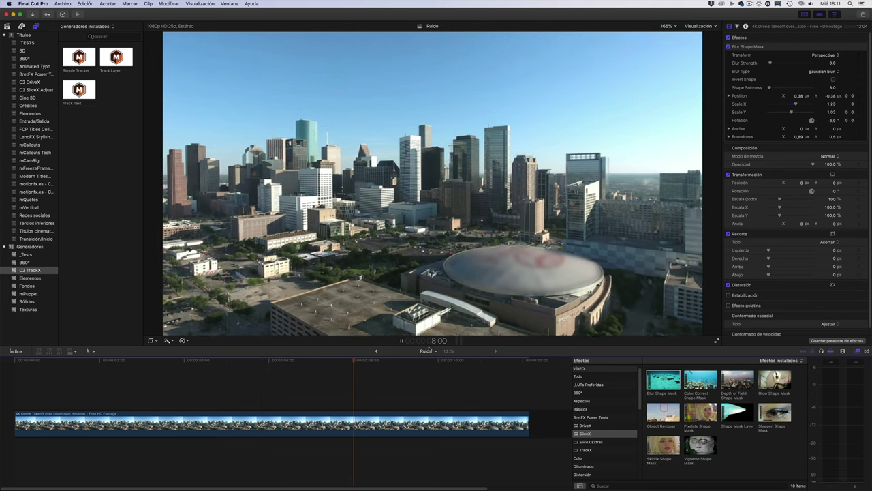
{"action": "left_click", "coordinate": [34, 367]}
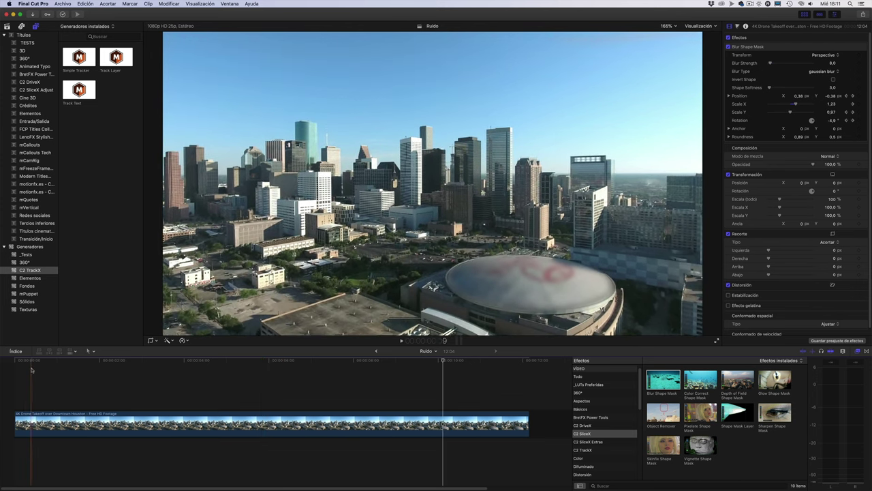
{"action": "key", "text": "space"}
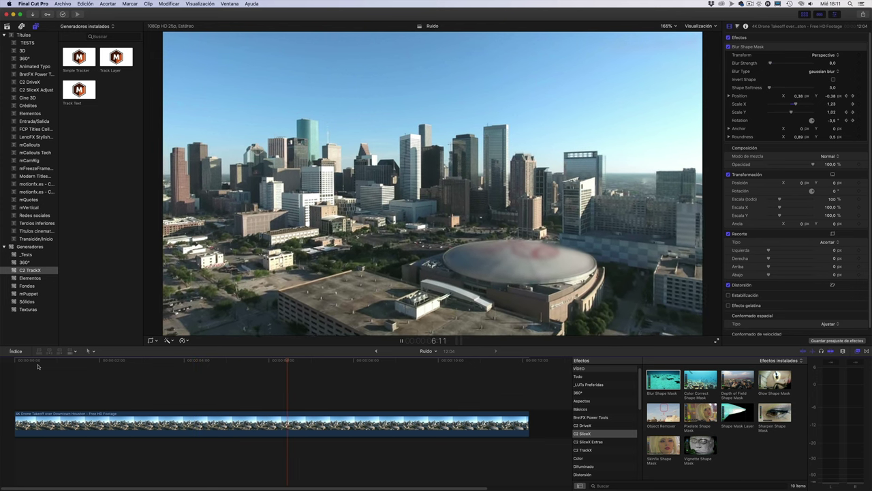
{"action": "key", "text": "space"}
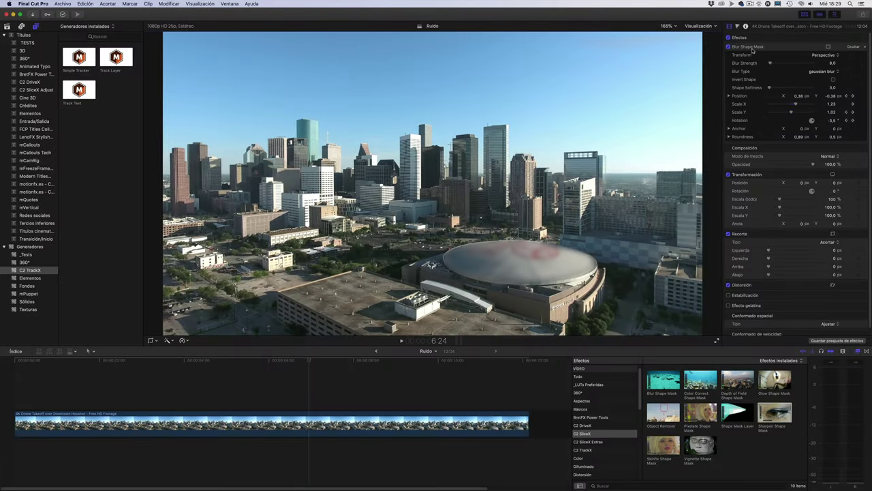
Step: Select Blur Shape Mask and uncheck it to unblur the dome's red logo
{"action": "left_click", "coordinate": [754, 48]}
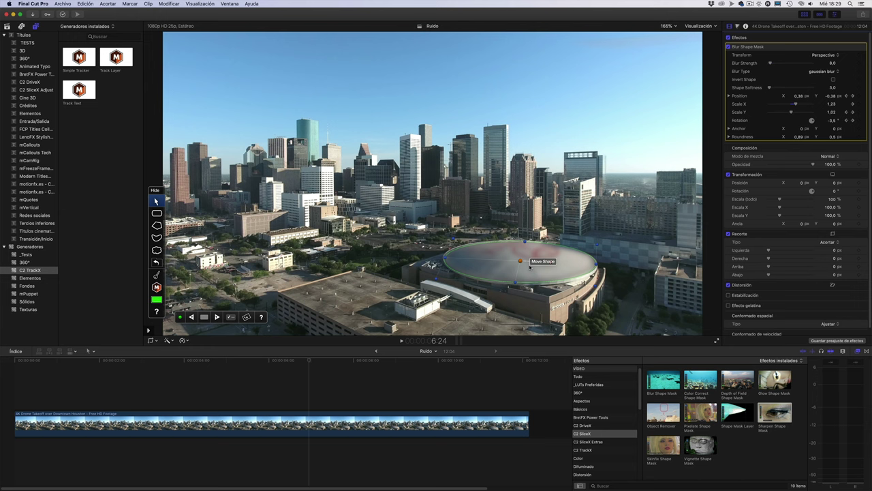
{"action": "left_click", "coordinate": [729, 47]}
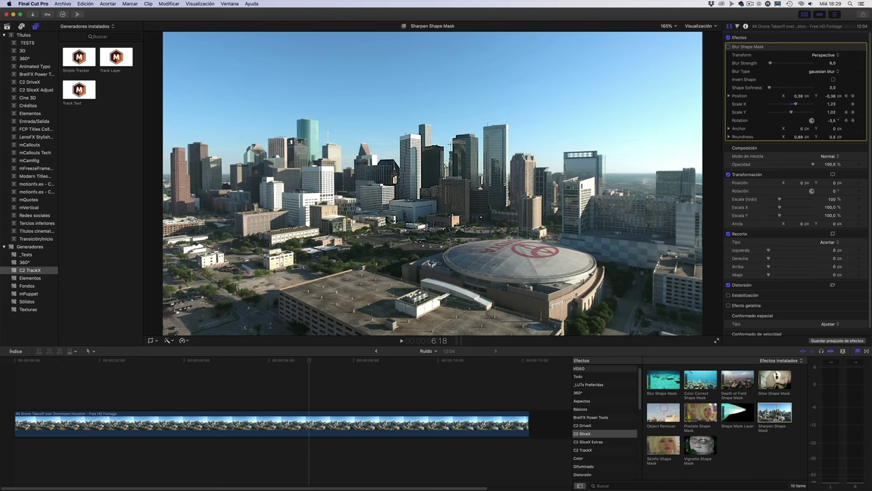
Step: Add a disabled Sharpen Shape Mask to the drone clip, then reselect Blur Shape Mask
{"action": "left_click_drag", "start_coordinate": [775, 412], "coordinate": [378, 434]}
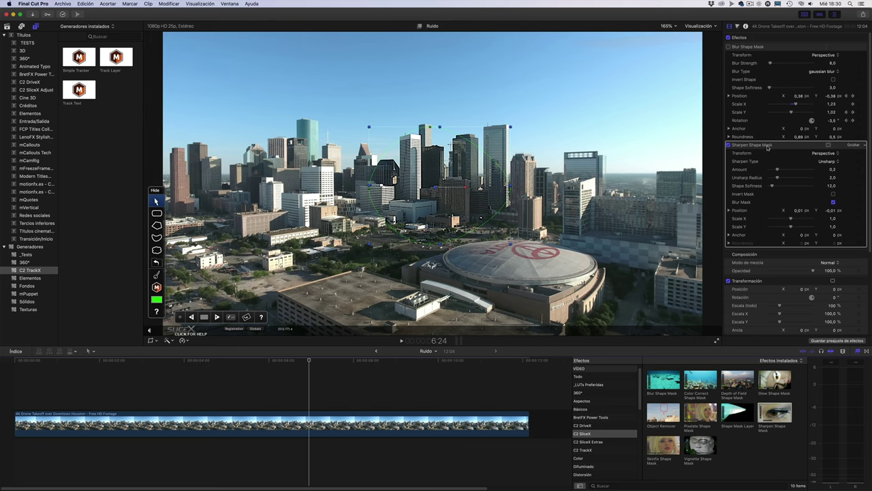
{"action": "left_click", "coordinate": [729, 145]}
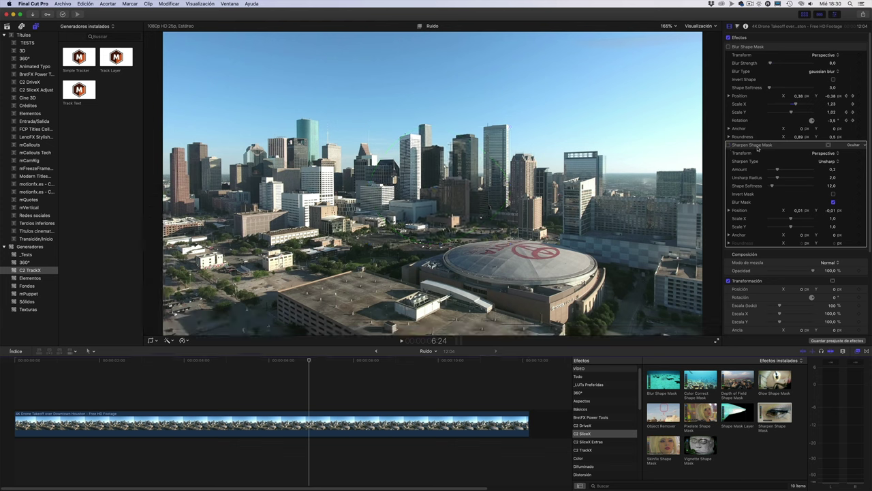
{"action": "left_click", "coordinate": [747, 48]}
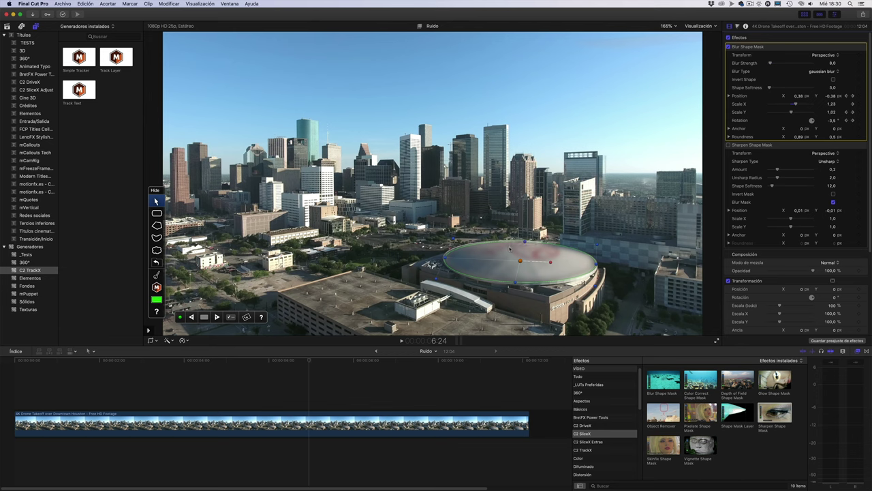
Step: Copy the blur mask, disable Blur Shape Mask, and enable and select Sharpen Shape Mask
{"action": "right_click", "coordinate": [510, 248]}
{"action": "left_click", "coordinate": [523, 253]}
{"action": "left_click", "coordinate": [729, 46]}
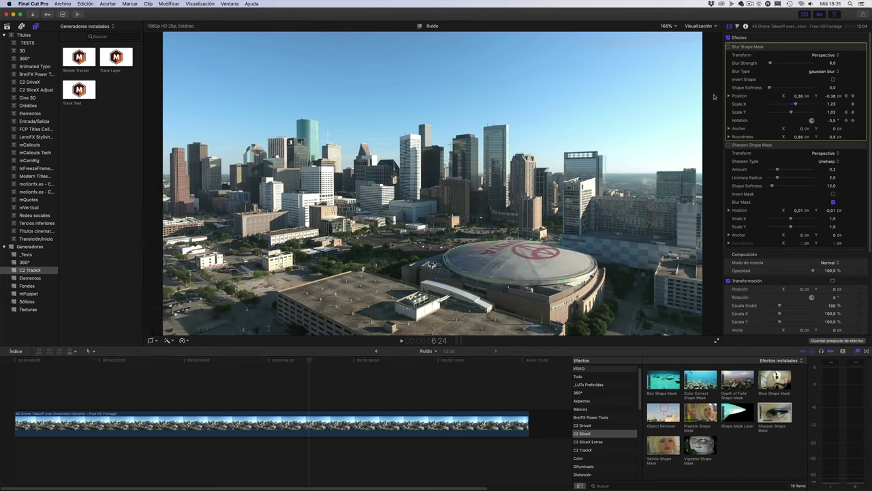
{"action": "left_click", "coordinate": [729, 145]}
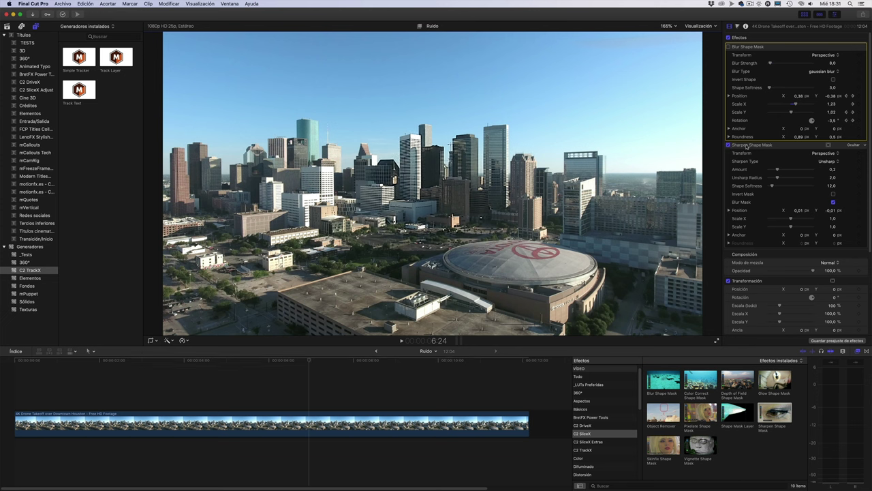
{"action": "left_click", "coordinate": [746, 145]}
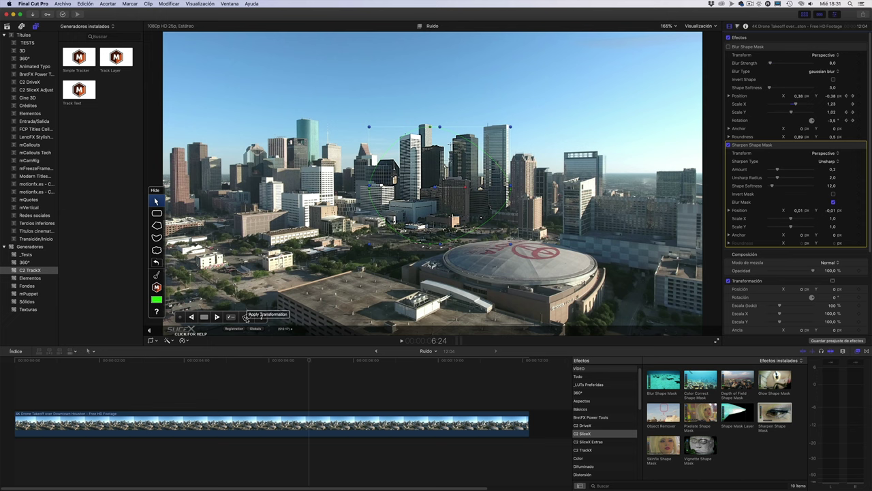
Step: Paste the copied Track Data & Shape onto the sharpen mask
{"action": "left_click", "coordinate": [246, 318]}
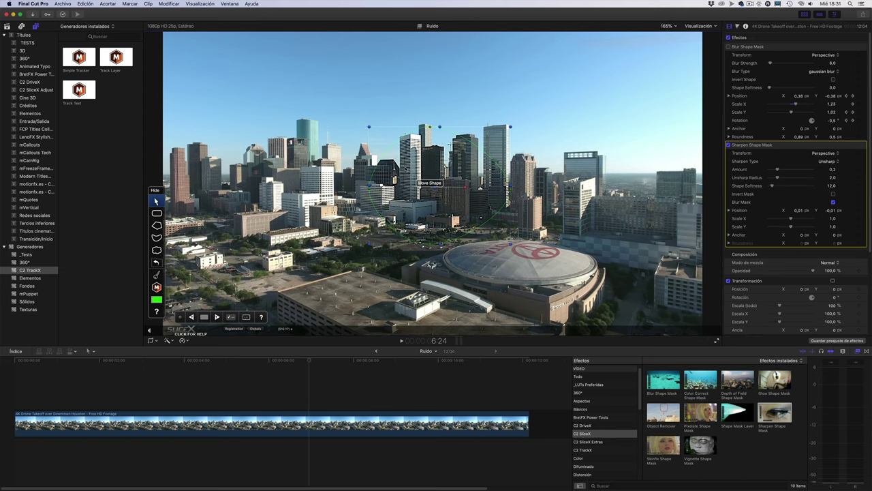
{"action": "right_click", "coordinate": [405, 168]}
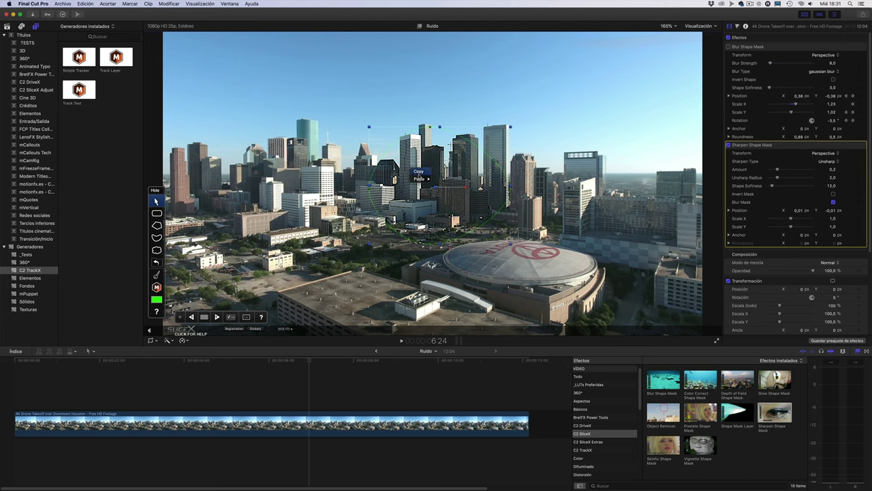
{"action": "mouse_move", "coordinate": [417, 179]}
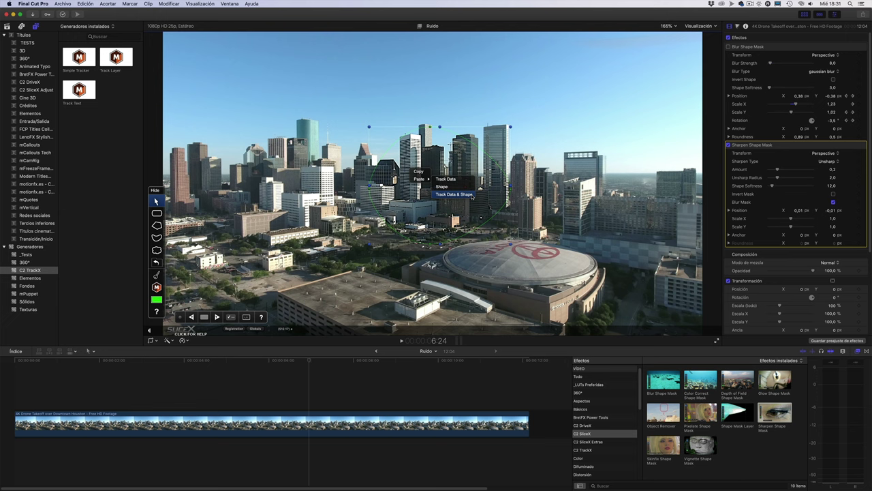
{"action": "left_click", "coordinate": [472, 195]}
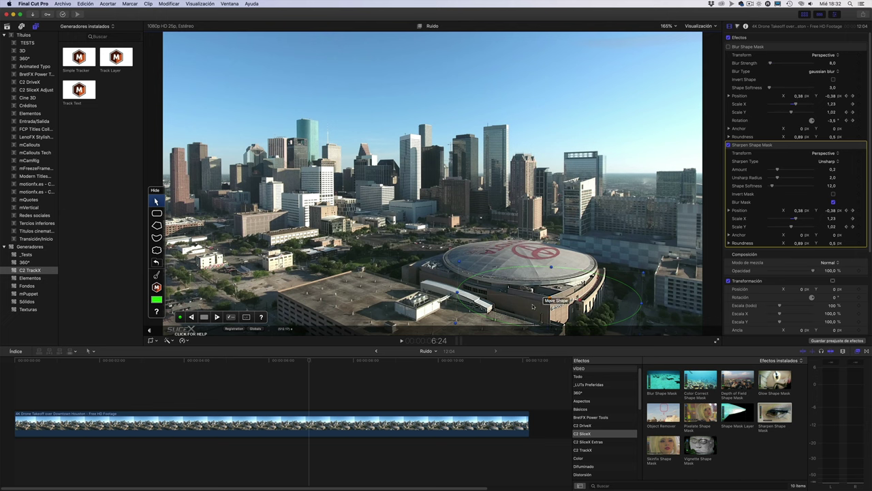
Step: Hide the sharpen mask outline and move the playhead to 11:00
{"action": "left_click", "coordinate": [246, 317]}
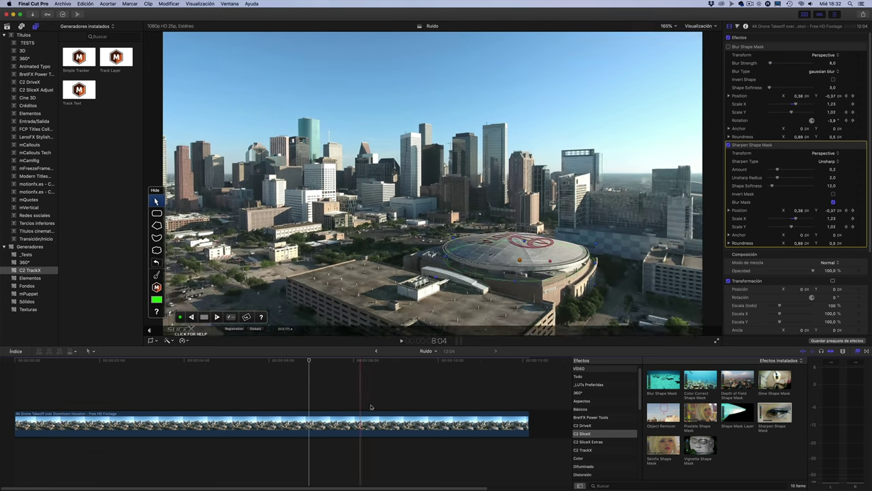
{"action": "left_click", "coordinate": [481, 407]}
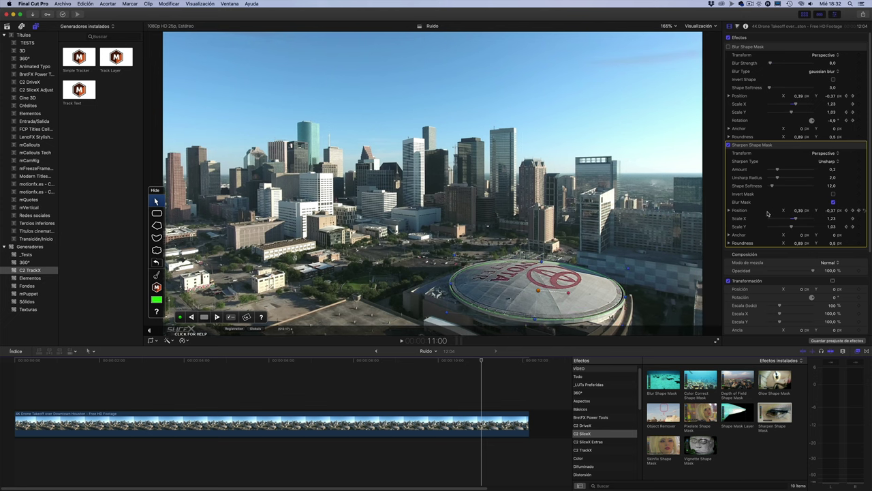
Step: Keep Unsharp type with Amount 0.36, Unsharp Radius 3.99 and Shape Softness 43.0
{"action": "left_click", "coordinate": [829, 161]}
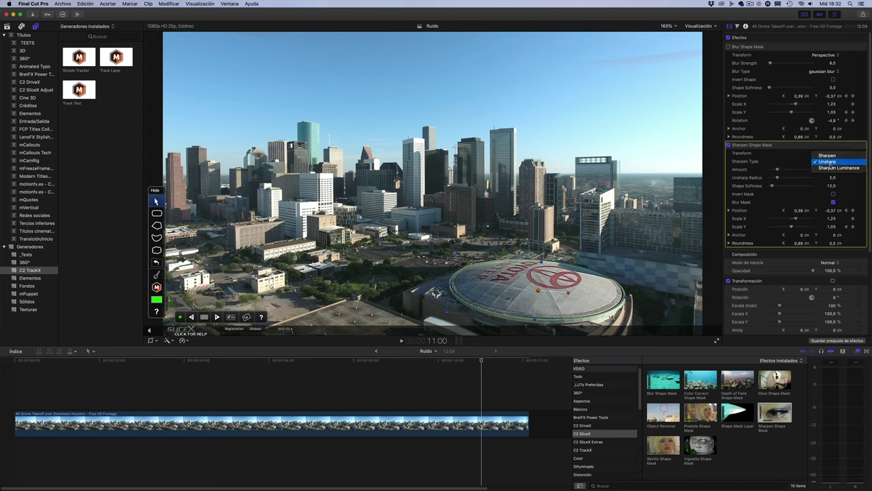
{"action": "left_click", "coordinate": [828, 162]}
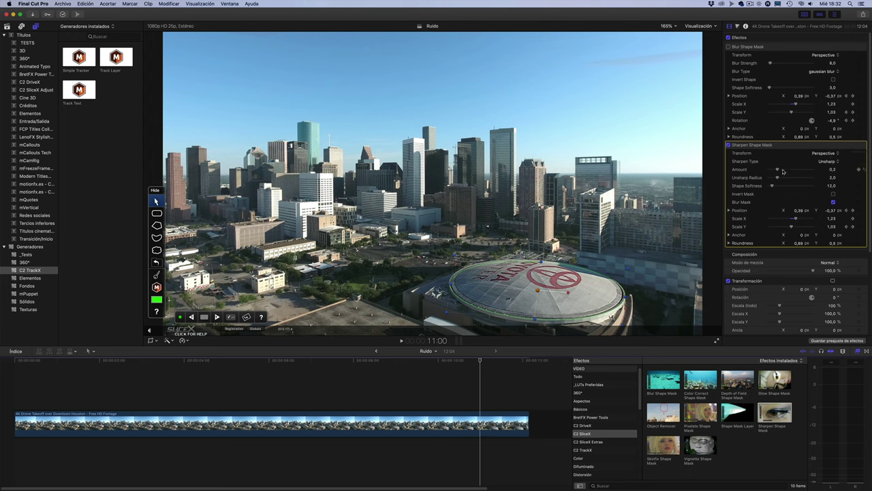
{"action": "mouse_move", "coordinate": [778, 169]}
{"action": "left_mouse_down"}
{"action": "mouse_move", "coordinate": [787, 170]}
{"action": "mouse_move", "coordinate": [781, 187]}
{"action": "left_mouse_up"}
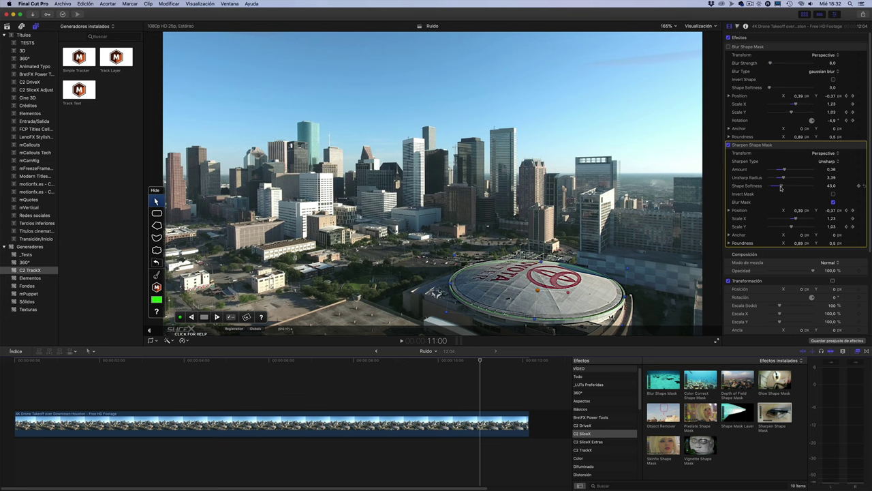
{"action": "left_click", "coordinate": [26, 384]}
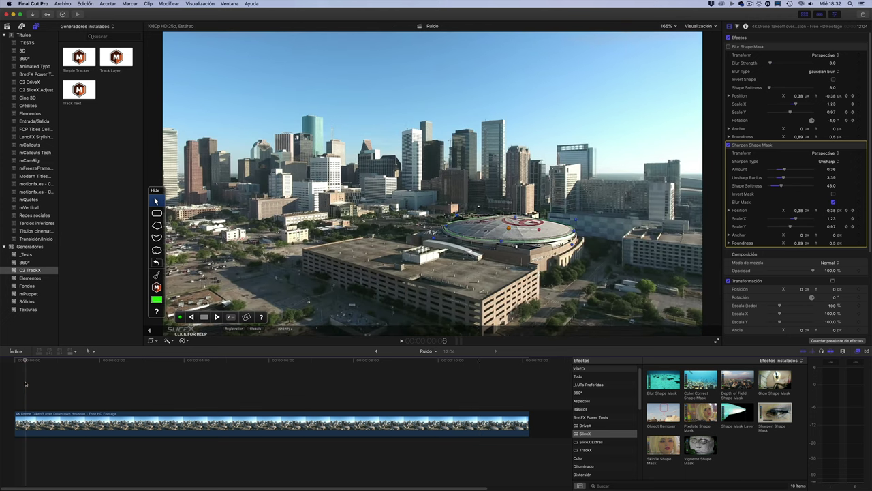
Step: Play the clip from the start to review the sharpened dome, then stop
{"action": "key", "text": "space"}
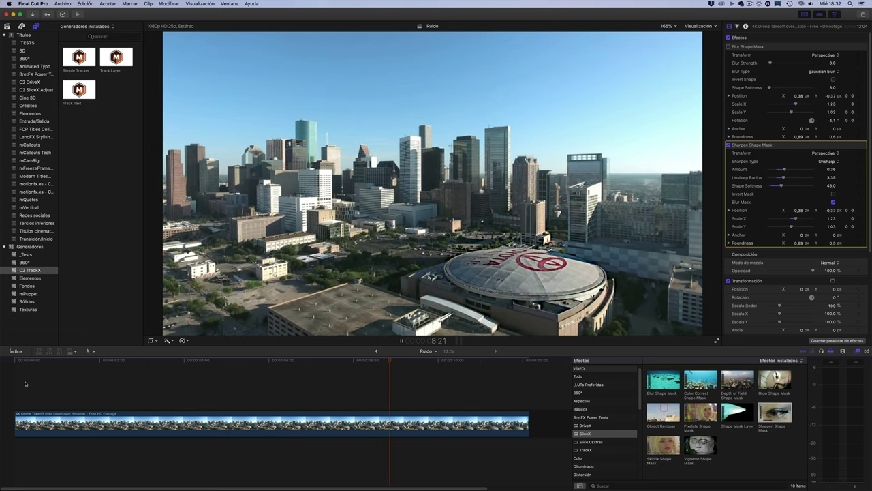
{"action": "key", "text": "space"}
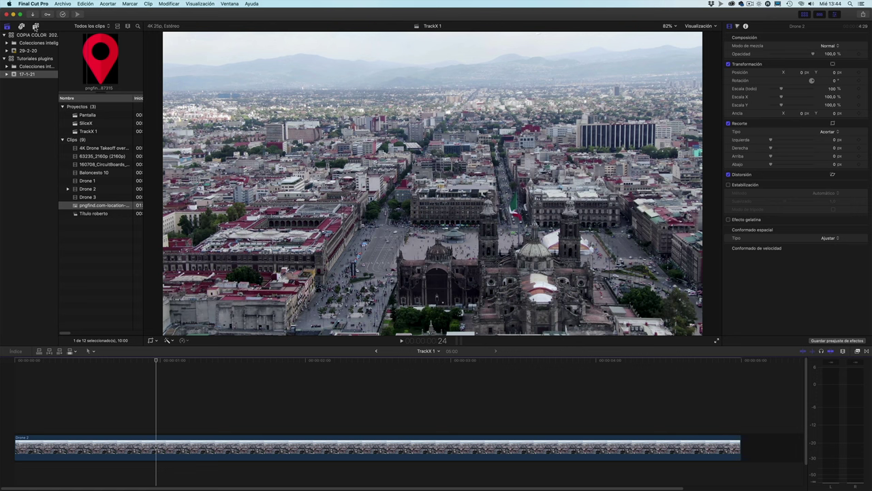
Step: Show the C2 TrackX generators and park the playhead about 1:15 into the Drone 2 clip
{"action": "left_click", "coordinate": [35, 26]}
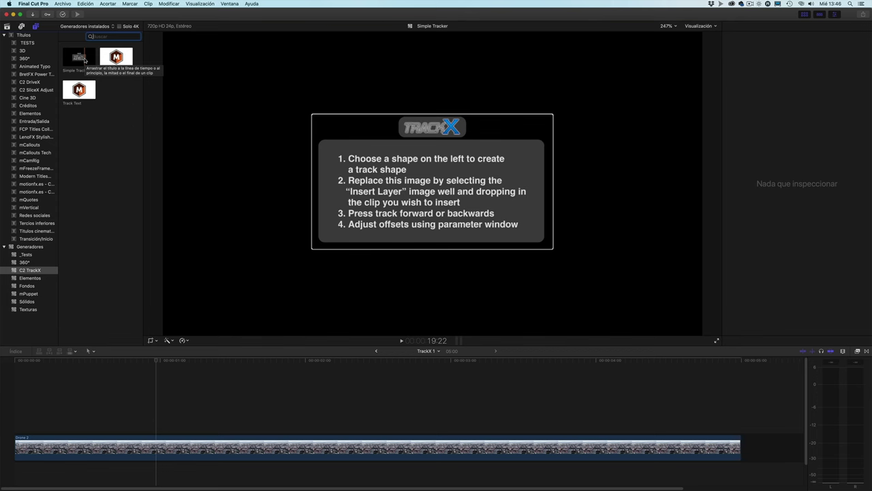
{"action": "left_click", "coordinate": [158, 402]}
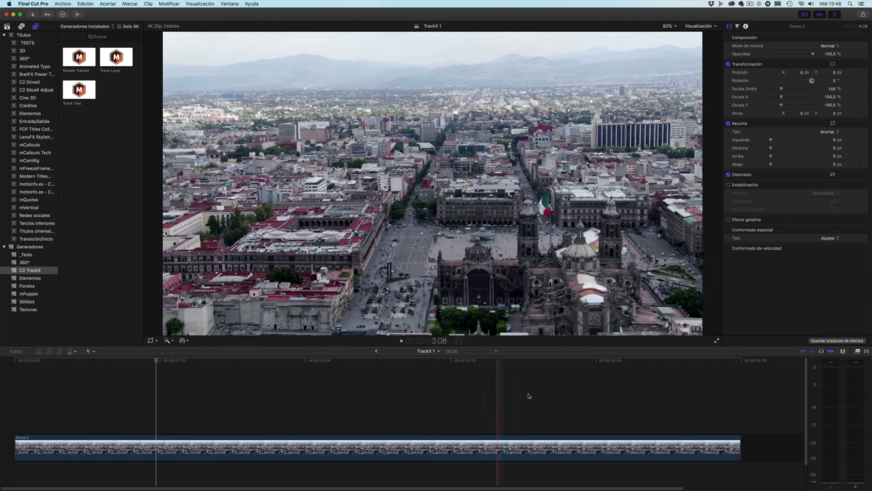
{"action": "left_click", "coordinate": [252, 400]}
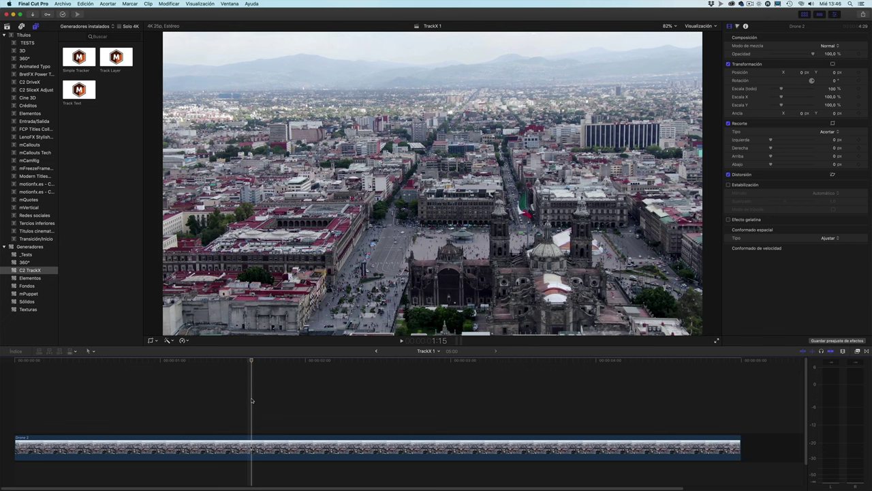
Step: Place the Simple Tracker generator in the timeline directly above the Drone 2 clip
{"action": "left_click", "coordinate": [72, 58]}
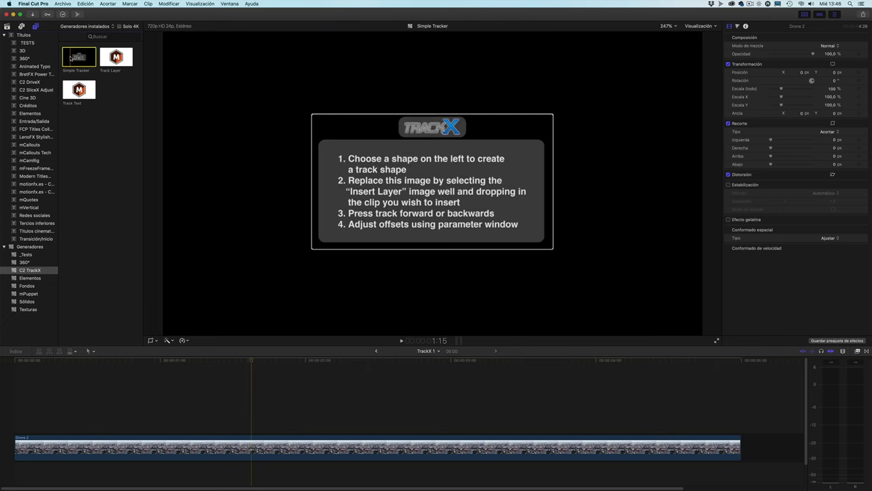
{"action": "left_click_drag", "start_coordinate": [71, 58], "coordinate": [8, 402]}
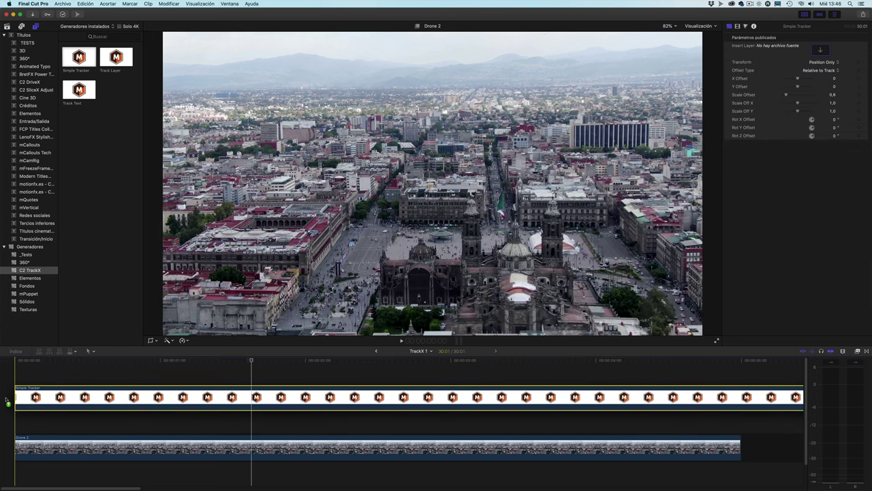
{"action": "left_click_drag", "start_coordinate": [7, 403], "coordinate": [6, 400]}
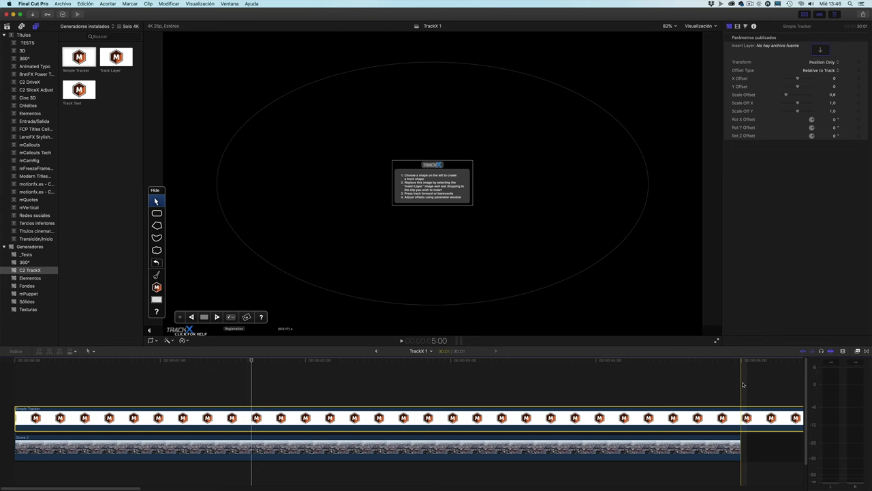
Step: Trim the Simple Tracker to end with the Drone 2 clip, then return to the first frame
{"action": "key", "text": "alt+bracketright"}
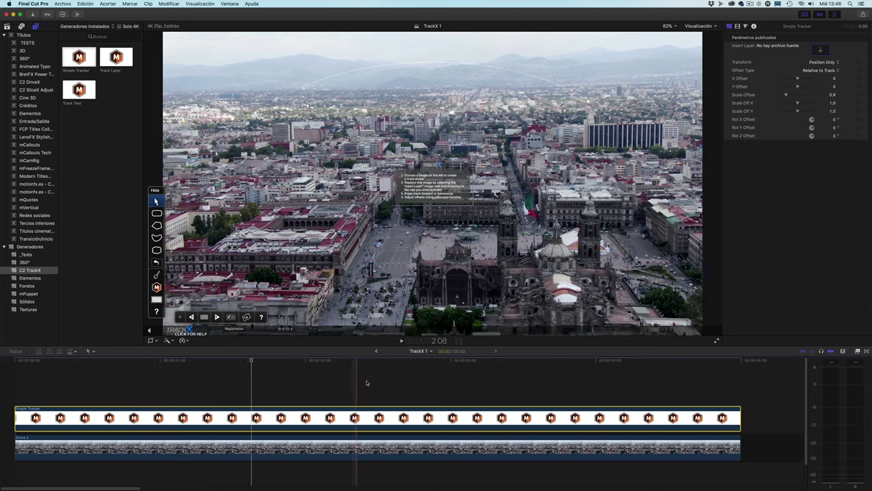
{"action": "left_click", "coordinate": [459, 378]}
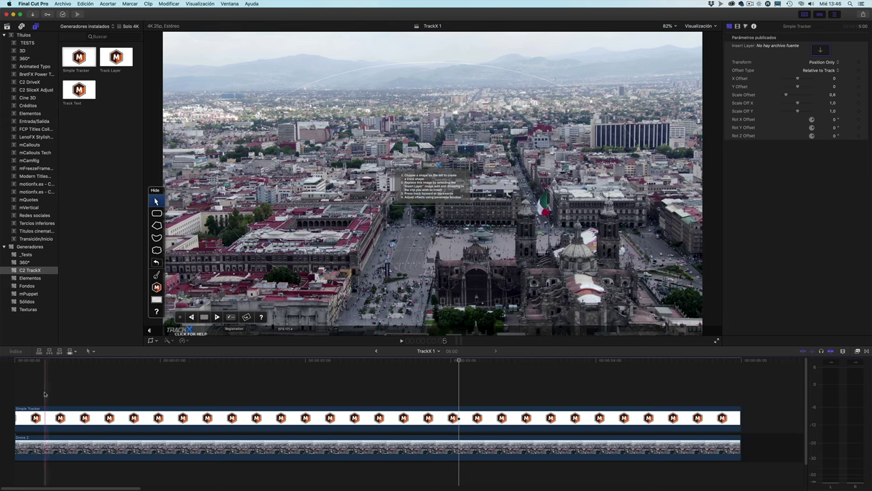
{"action": "left_click", "coordinate": [11, 386]}
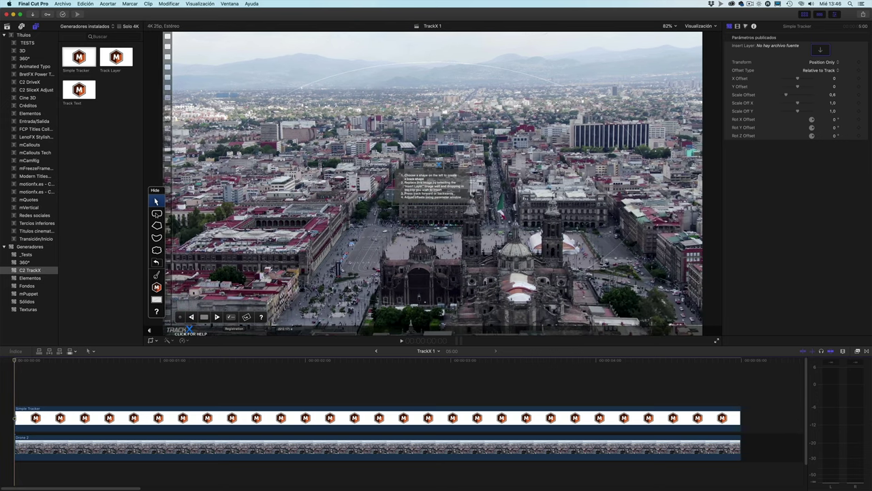
Step: Draw a rectangular track shape around the cathedral's left bell tower in the viewer
{"action": "left_click", "coordinate": [157, 213]}
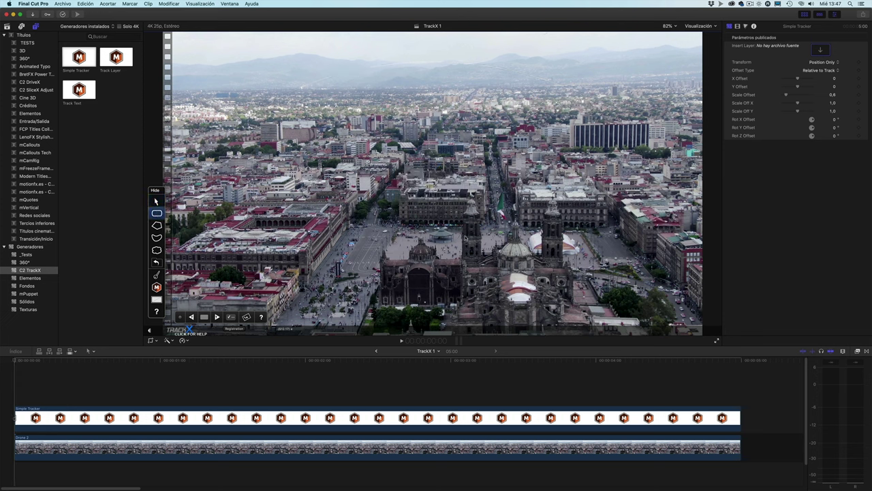
{"action": "left_click_drag", "start_coordinate": [472, 236], "coordinate": [479, 260]}
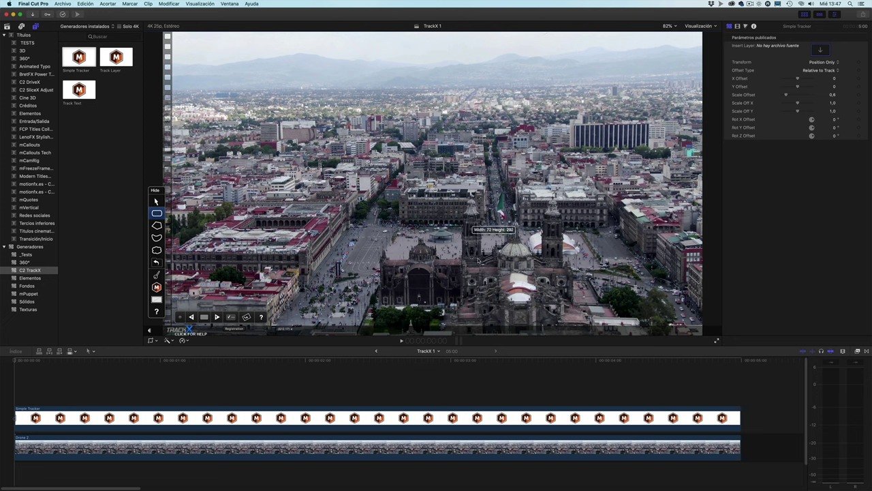
{"action": "left_click_drag", "start_coordinate": [478, 259], "coordinate": [479, 261]}
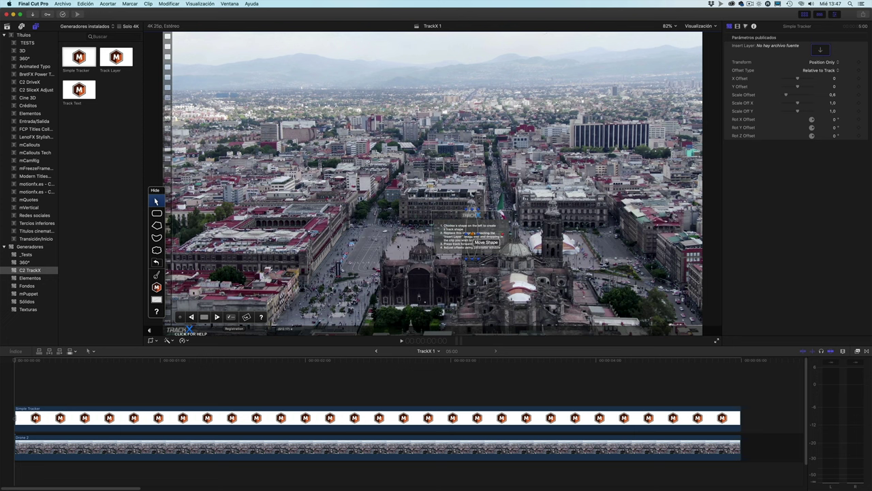
Step: Accept the Tracking Options and track the tower box forward through the whole drone clip
{"action": "left_click", "coordinate": [231, 318]}
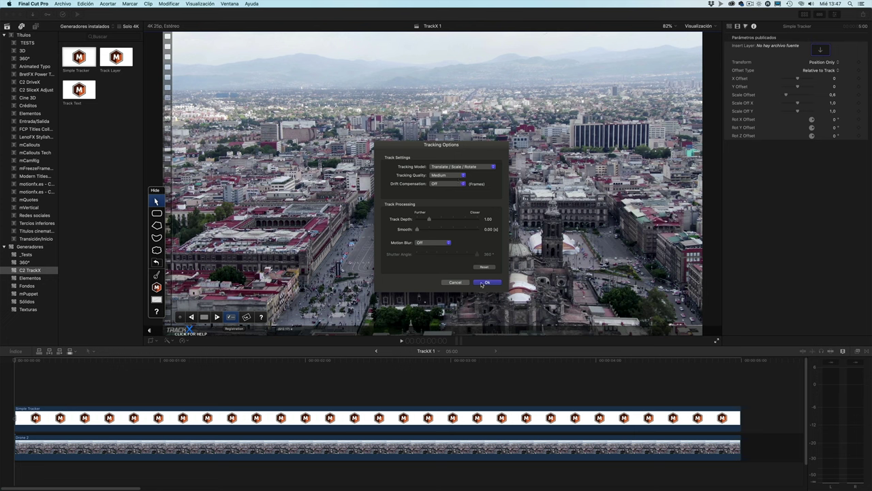
{"action": "left_click", "coordinate": [486, 283]}
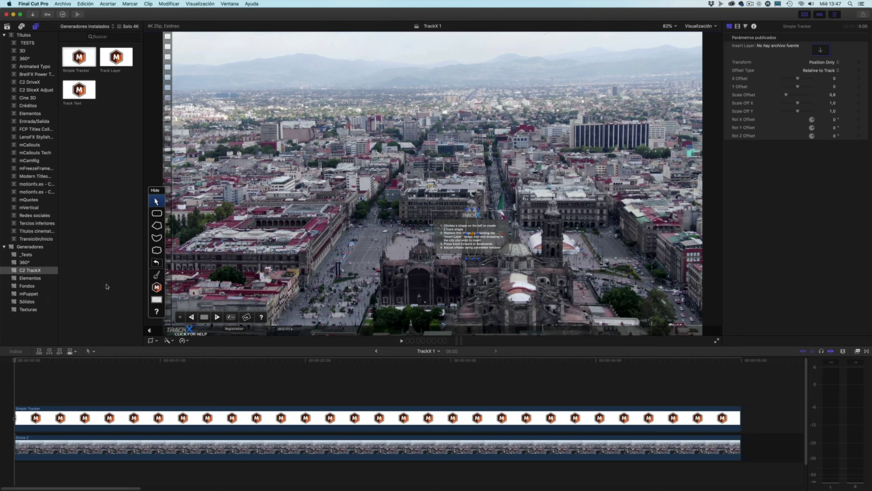
{"action": "left_click", "coordinate": [217, 318]}
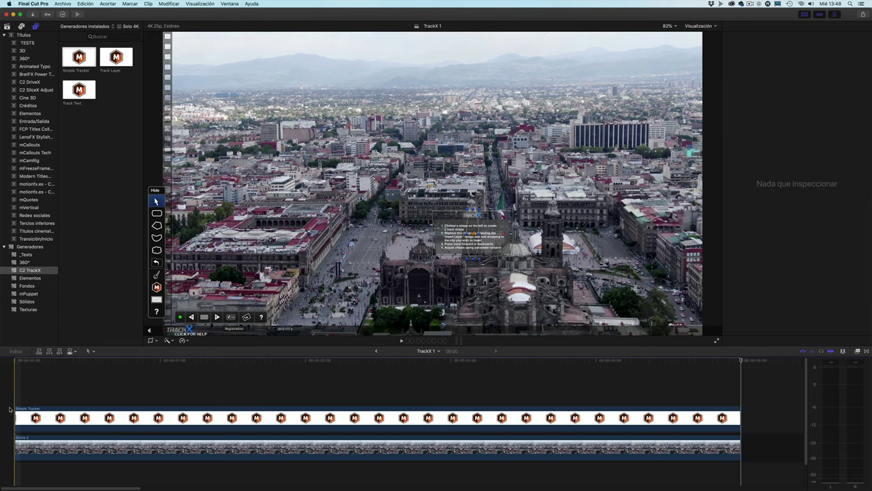
Step: Select the Simple Tracker at a later frame and keep its Transform set to Position Only
{"action": "left_click", "coordinate": [15, 414]}
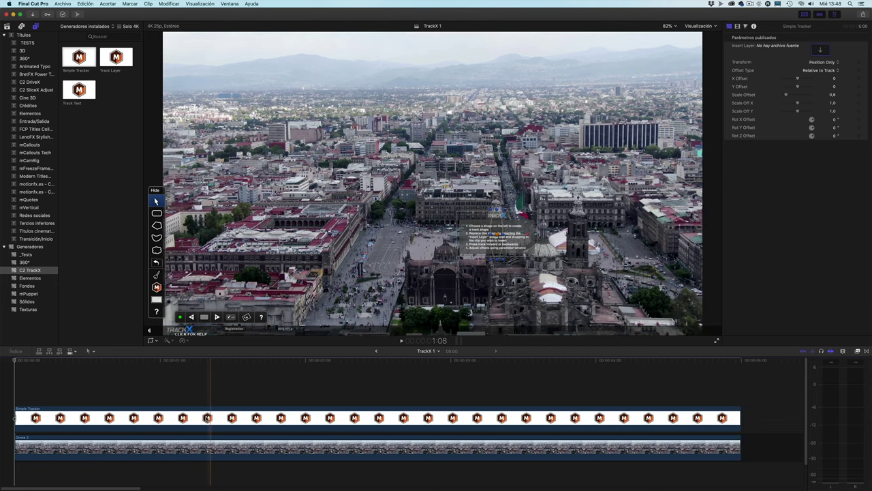
{"action": "left_click", "coordinate": [141, 365]}
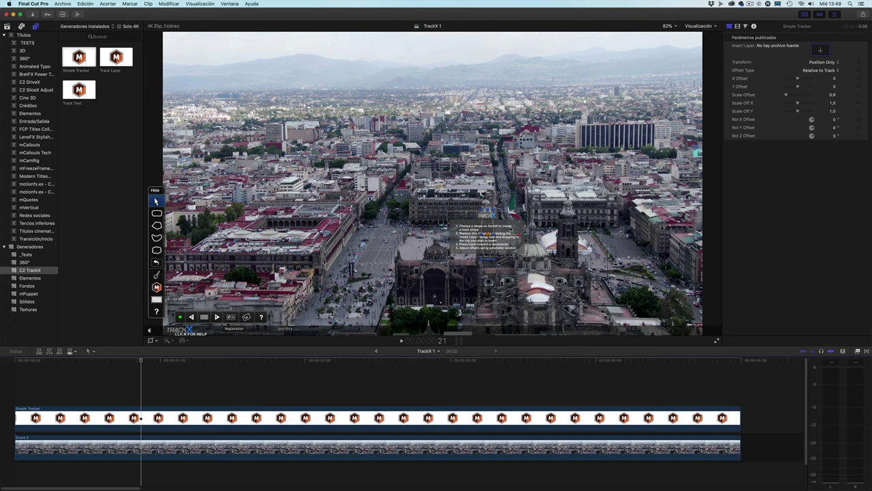
{"action": "left_click", "coordinate": [828, 63]}
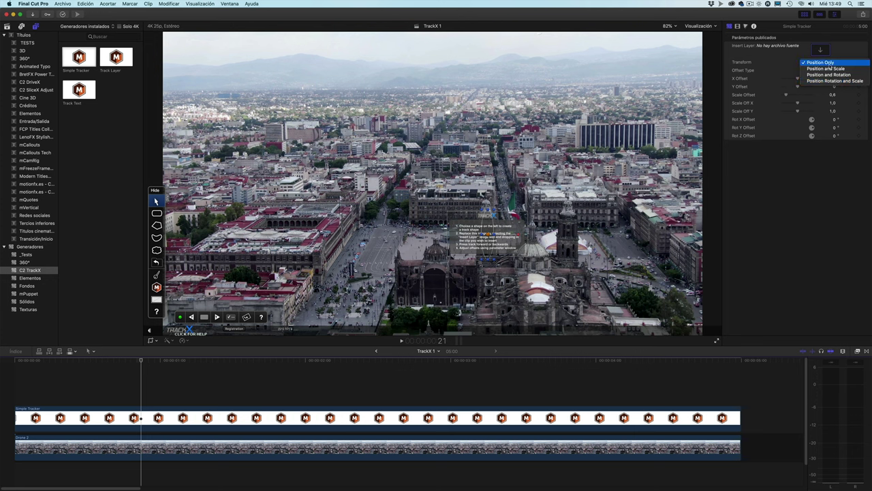
{"action": "left_click", "coordinate": [828, 62]}
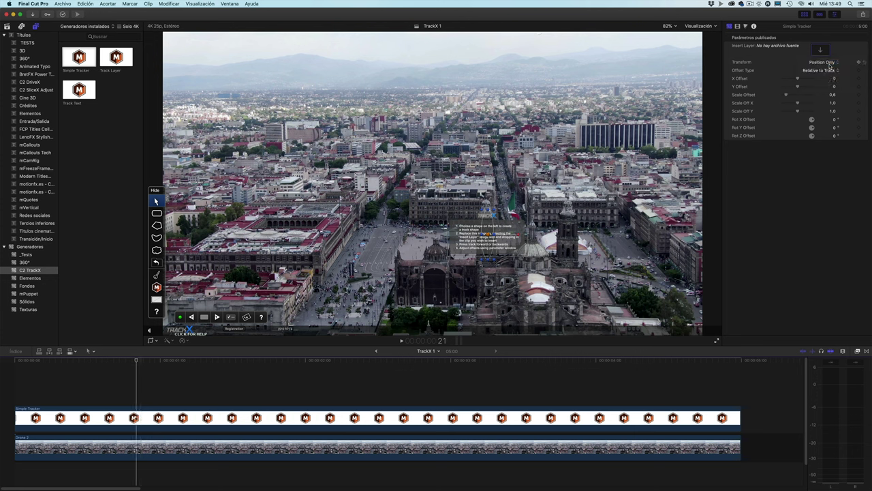
Step: Set the tracker's Insert Layer to the red pngfind location-pin image with Aplicar clip
{"action": "left_click", "coordinate": [6, 26]}
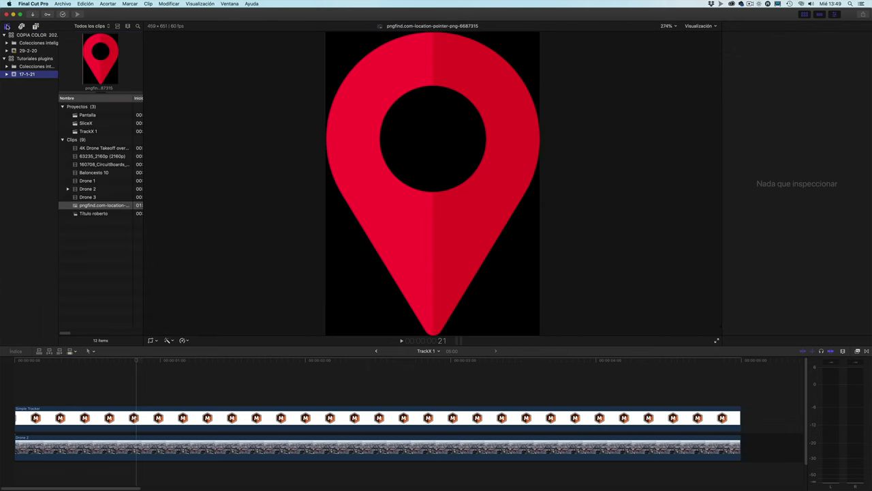
{"action": "left_click", "coordinate": [133, 378]}
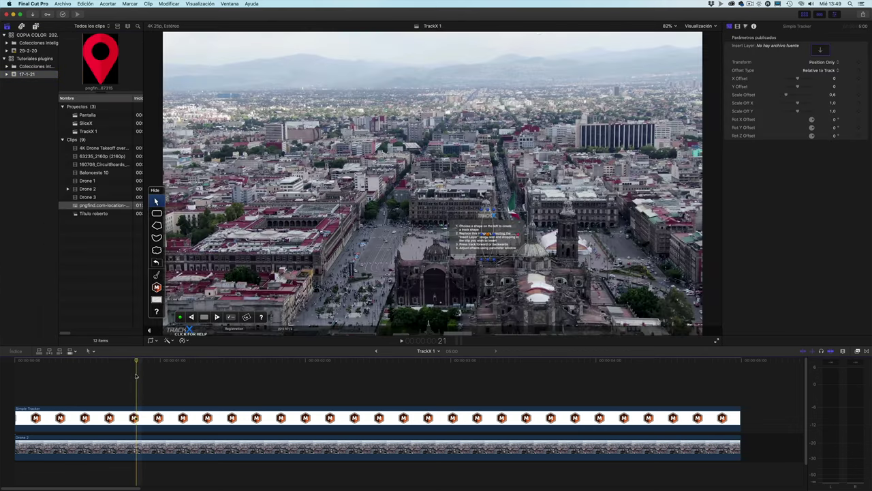
{"action": "left_click", "coordinate": [823, 50]}
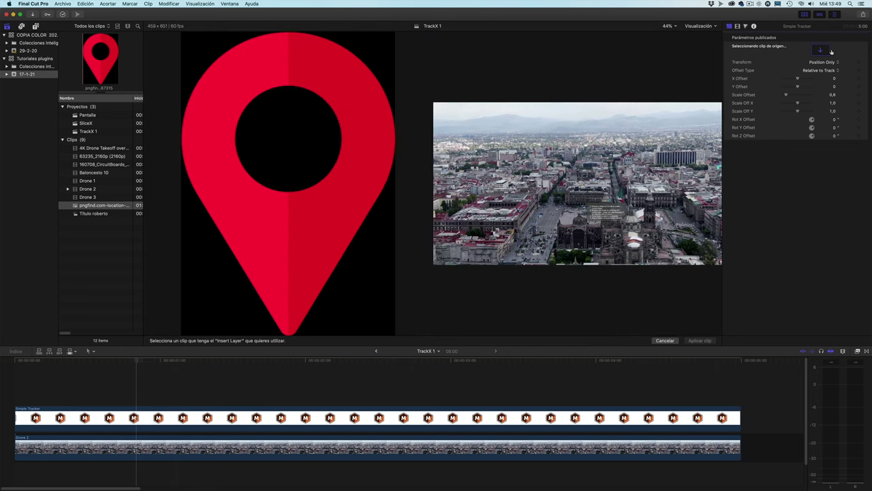
{"action": "left_click", "coordinate": [103, 208]}
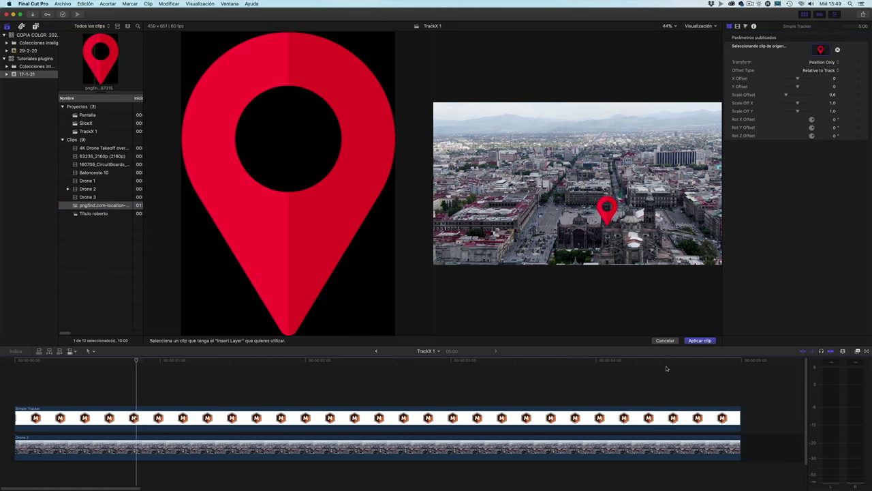
{"action": "left_click", "coordinate": [696, 341]}
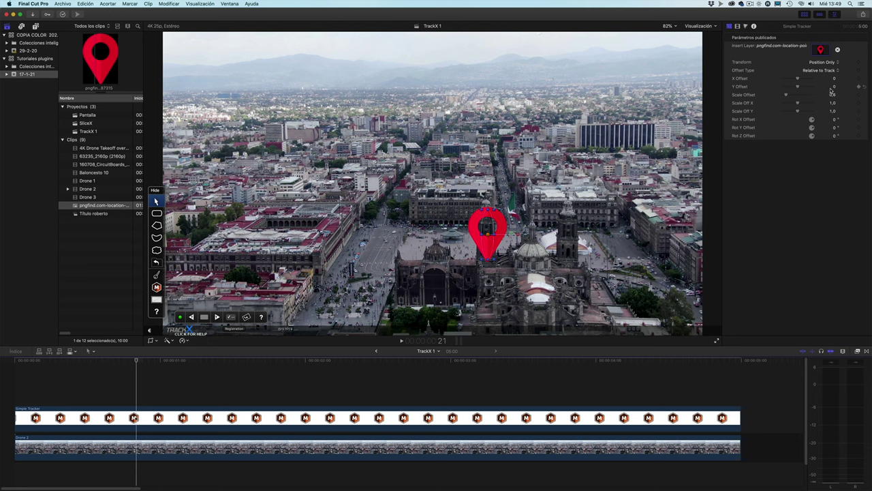
Step: Raise the pin with Y Offset, shrink it with Scale Offset, and enter X Offset 0,63
{"action": "left_click_drag", "start_coordinate": [834, 87], "coordinate": [835, 71]}
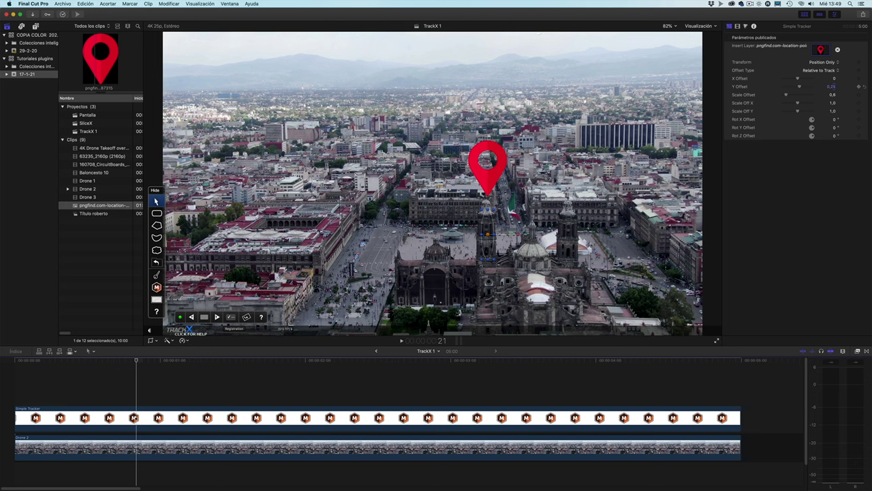
{"action": "mouse_move", "coordinate": [833, 97]}
{"action": "left_mouse_down"}
{"action": "mouse_move", "coordinate": [833, 123]}
{"action": "mouse_move", "coordinate": [832, 79]}
{"action": "left_mouse_up"}
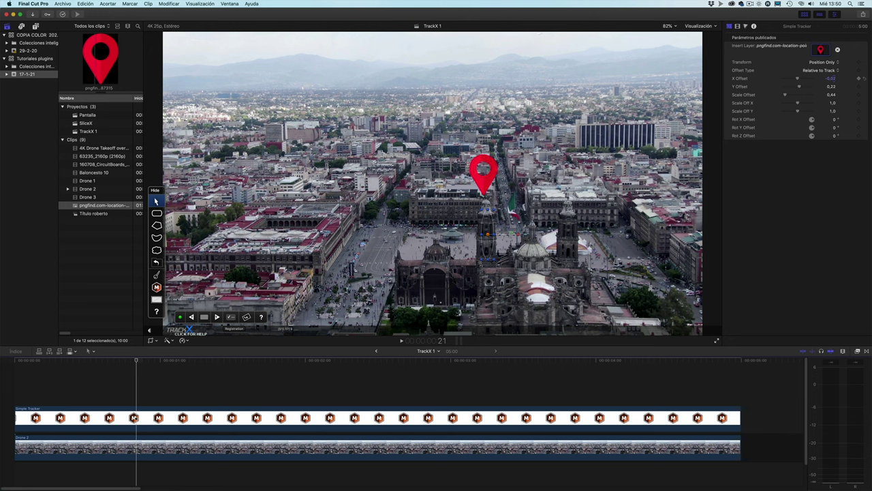
{"action": "left_click_drag", "start_coordinate": [832, 78], "coordinate": [839, 78]}
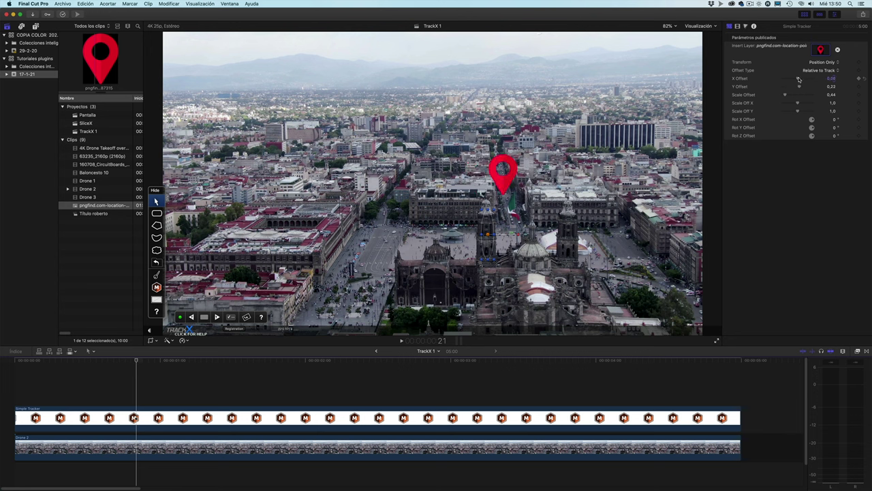
{"action": "type", "text": "0,63"}
{"action": "key", "text": "Return"}
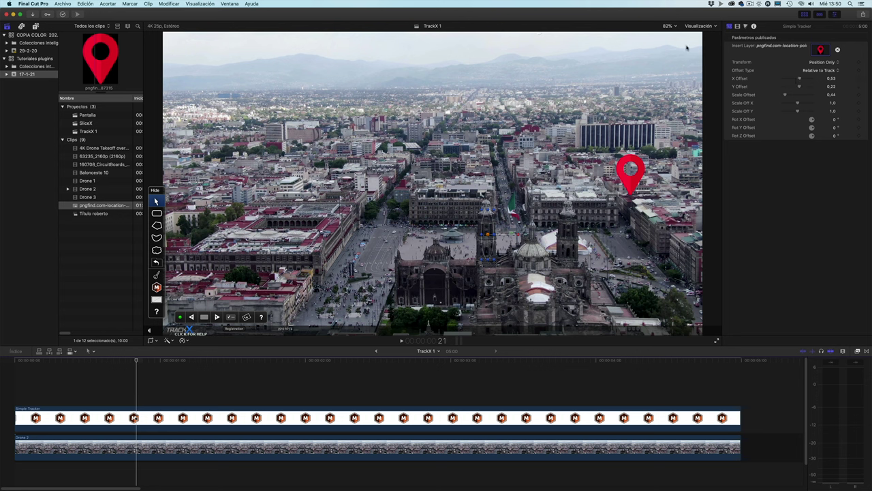
Step: Switch the viewer to Rendimiento óptimo and slide the pin back to X offset -0.02
{"action": "left_click", "coordinate": [700, 27]}
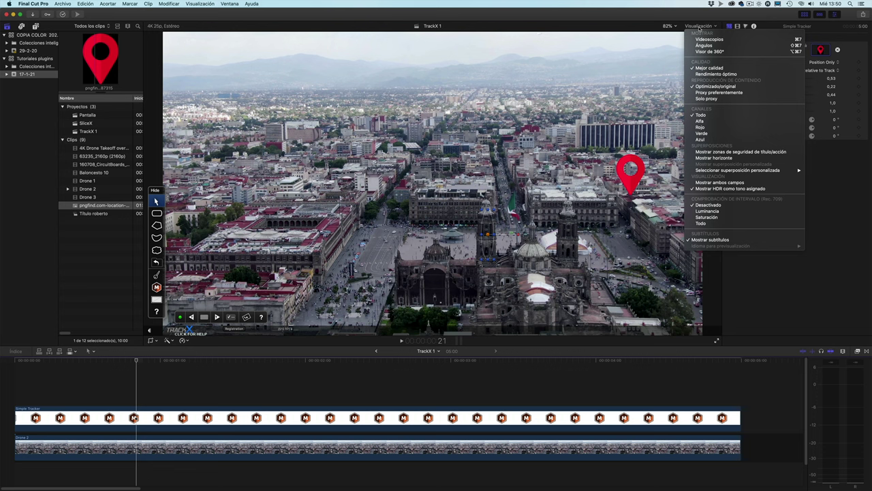
{"action": "left_click", "coordinate": [708, 74]}
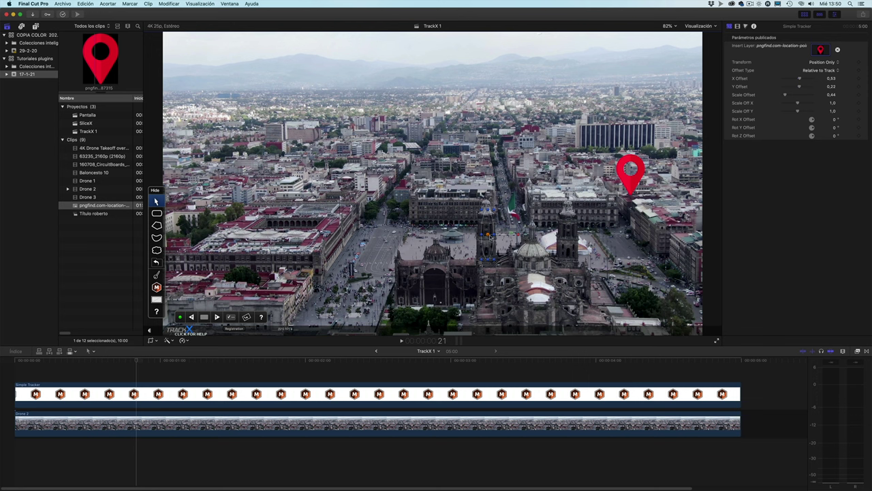
{"action": "left_click_drag", "start_coordinate": [801, 80], "coordinate": [799, 80]}
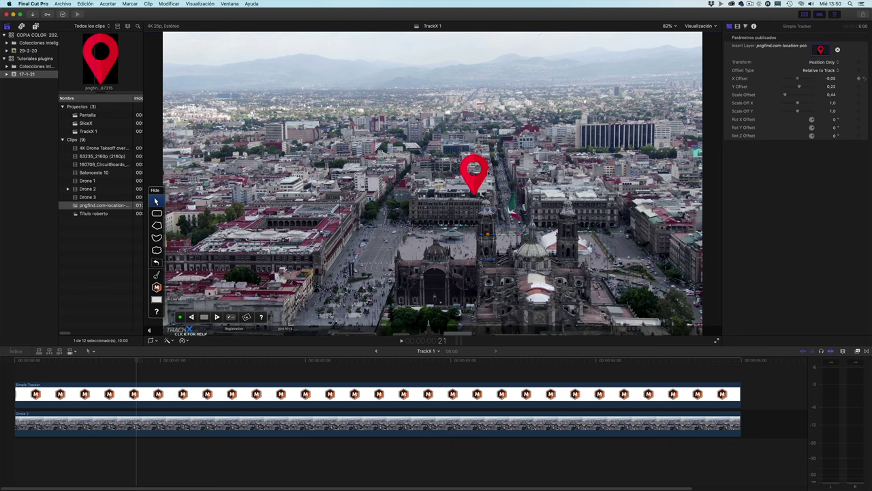
{"action": "left_click_drag", "start_coordinate": [197, 359], "coordinate": [136, 360]}
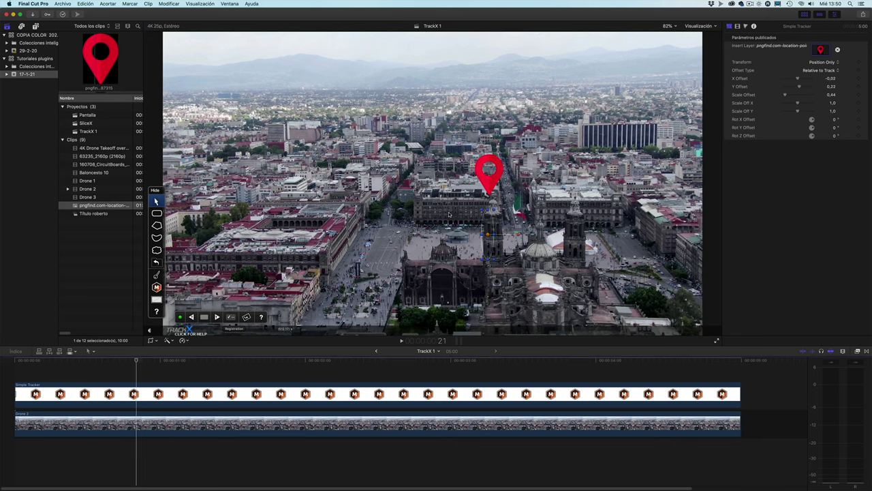
{"action": "left_click", "coordinate": [667, 27]}
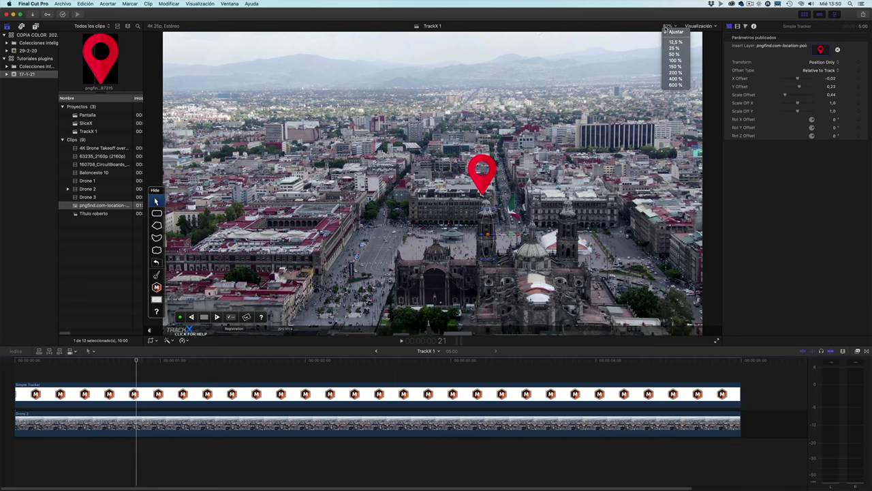
Step: Zoom the viewer to 200% and nudge the pin to X offset -0.01 onto the bell tower
{"action": "left_click", "coordinate": [674, 72]}
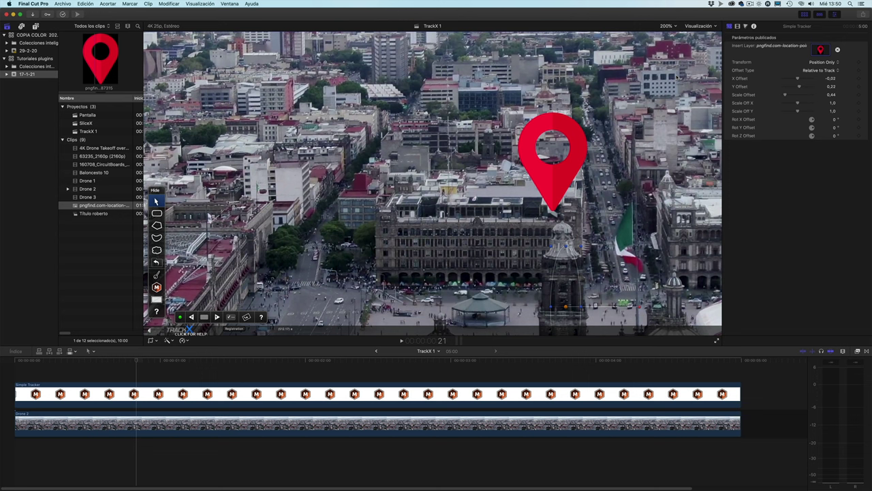
{"action": "mouse_move", "coordinate": [739, 81]}
{"action": "left_click", "coordinate": [833, 80]}
{"action": "left_click_drag", "start_coordinate": [832, 80], "coordinate": [845, 80]}
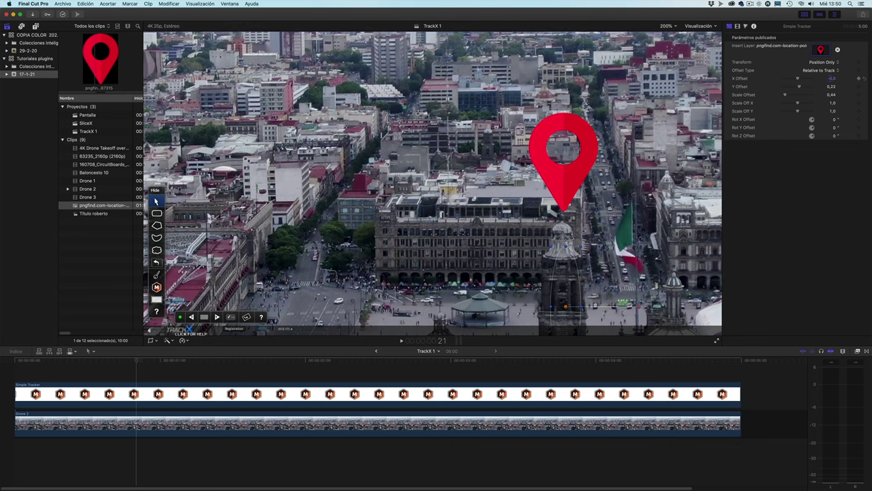
{"action": "left_click_drag", "start_coordinate": [832, 79], "coordinate": [832, 79]}
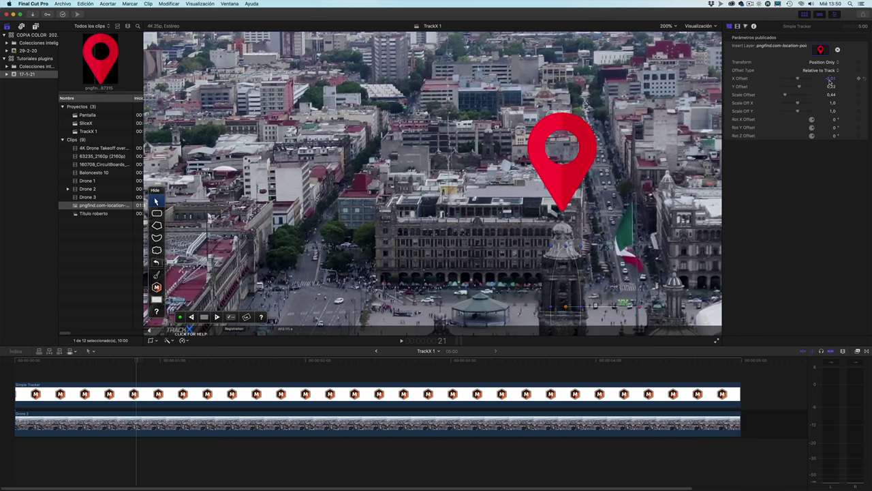
Step: Return to the first frame and fit the whole drone shot with Ajustar
{"action": "key", "text": "Home"}
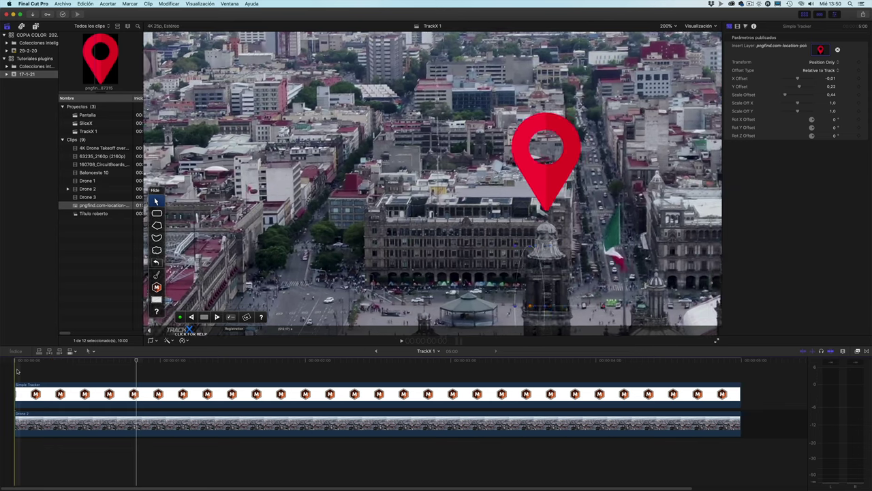
{"action": "left_click", "coordinate": [667, 25]}
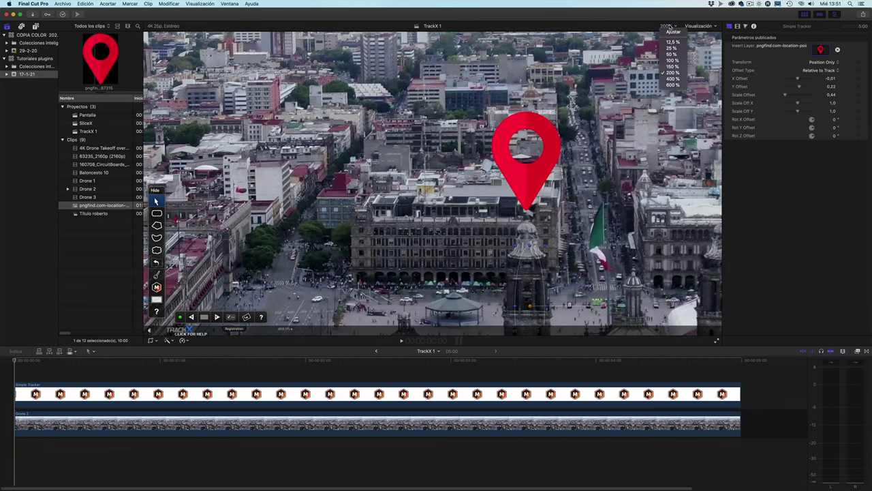
{"action": "left_click", "coordinate": [671, 32]}
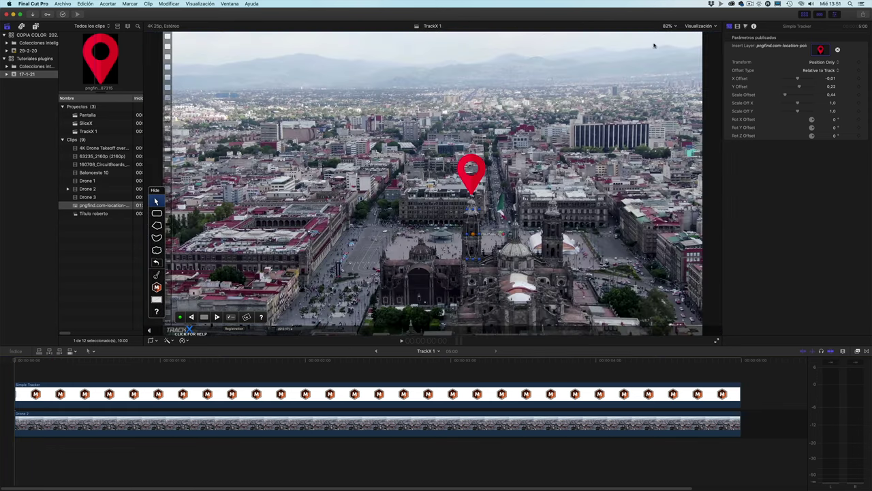
Step: Set the tracker's Motion Blur to Medium Quality in Tracking Options
{"action": "left_click", "coordinate": [231, 318]}
{"action": "left_click", "coordinate": [436, 247]}
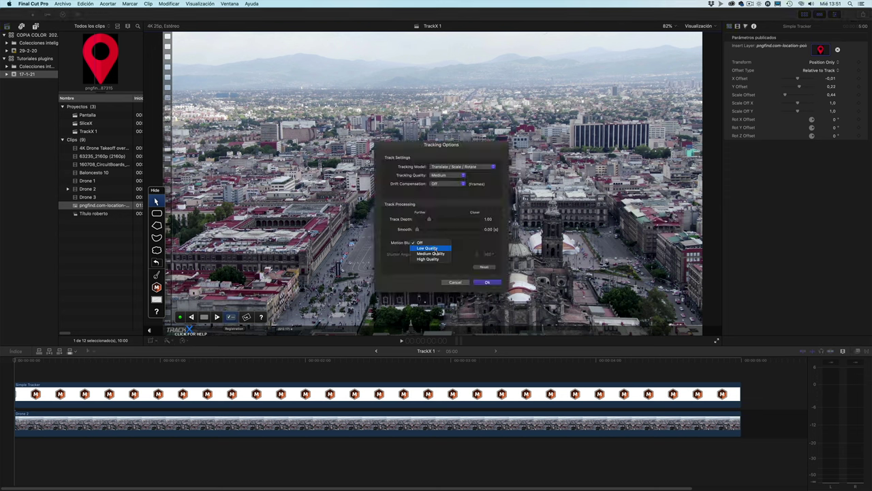
{"action": "left_click", "coordinate": [438, 254]}
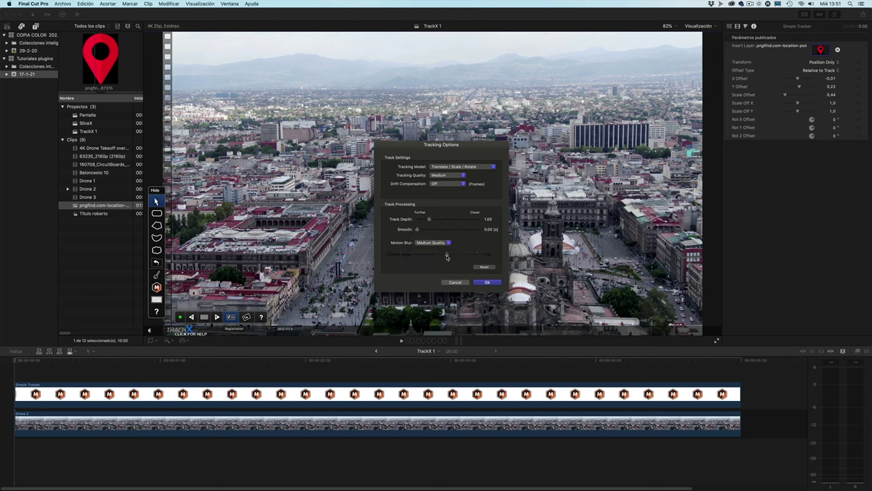
{"action": "left_click", "coordinate": [488, 282]}
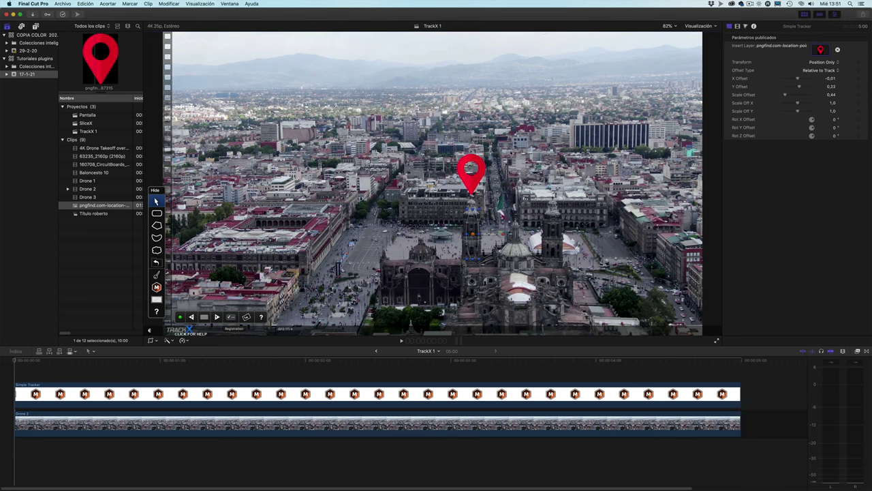
Step: Play the clip from the start to check the pin tracking, then jump to the end
{"action": "left_click", "coordinate": [13, 374]}
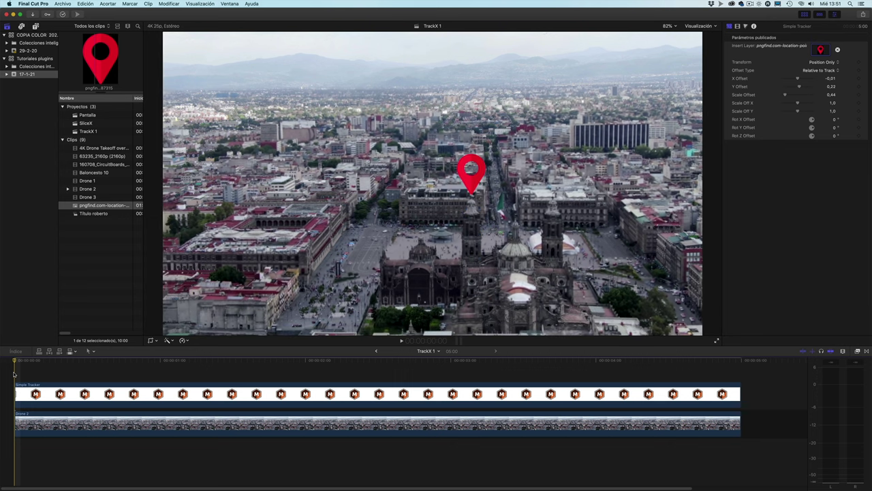
{"action": "key", "text": "space"}
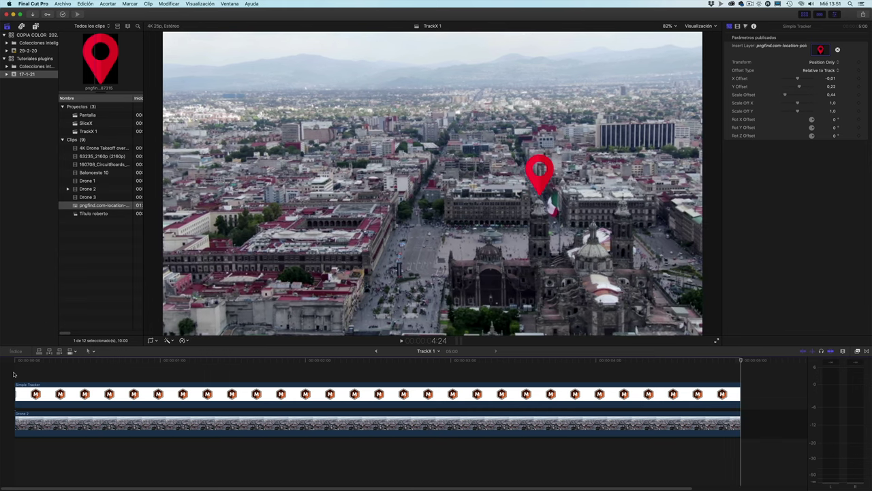
{"action": "key", "text": "space"}
{"action": "left_click", "coordinate": [182, 394]}
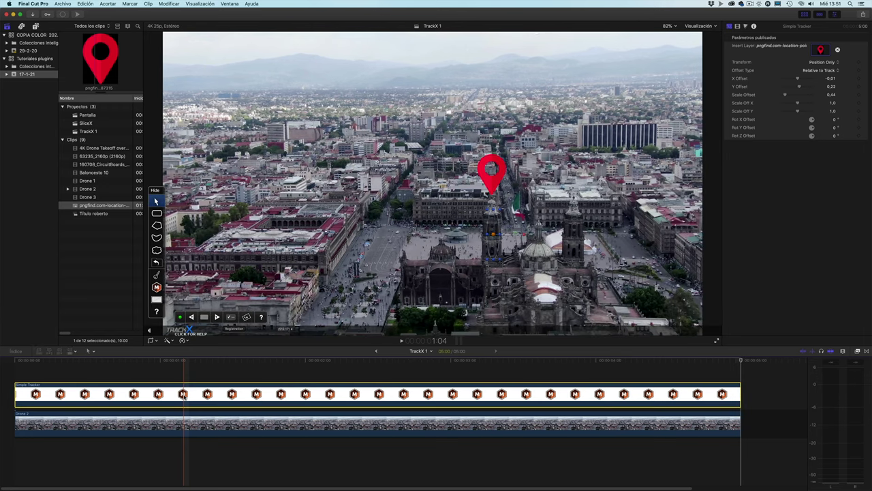
{"action": "key", "text": "End"}
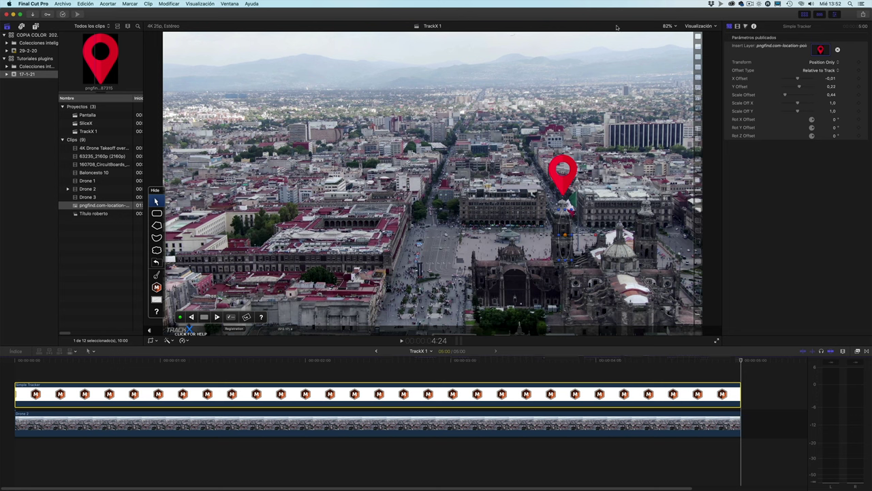
{"action": "left_click", "coordinate": [669, 26]}
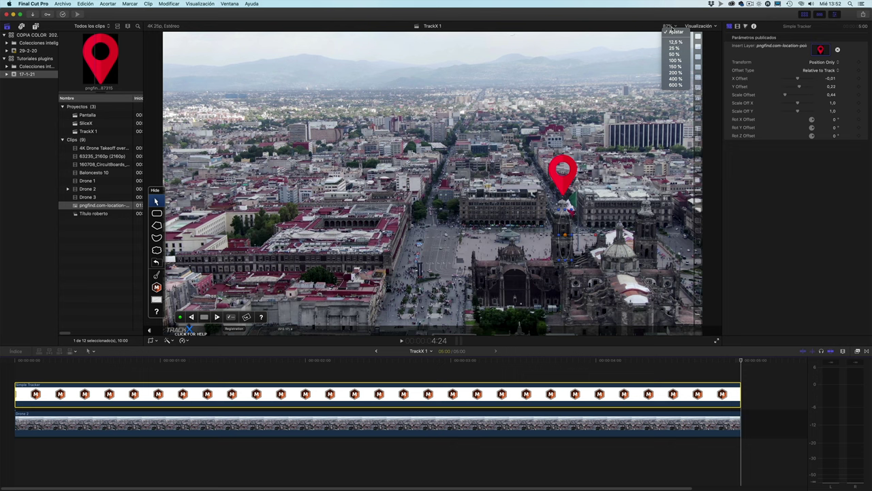
{"action": "left_click", "coordinate": [671, 32]}
Step: Switch the viewer to Mejor calidad and replay the tracked pin from the beginning
{"action": "left_click", "coordinate": [701, 26]}
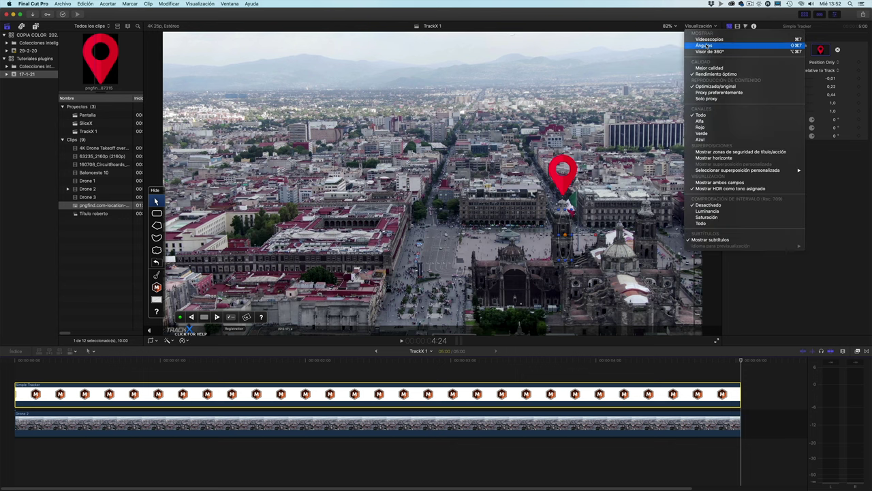
{"action": "left_click", "coordinate": [709, 67]}
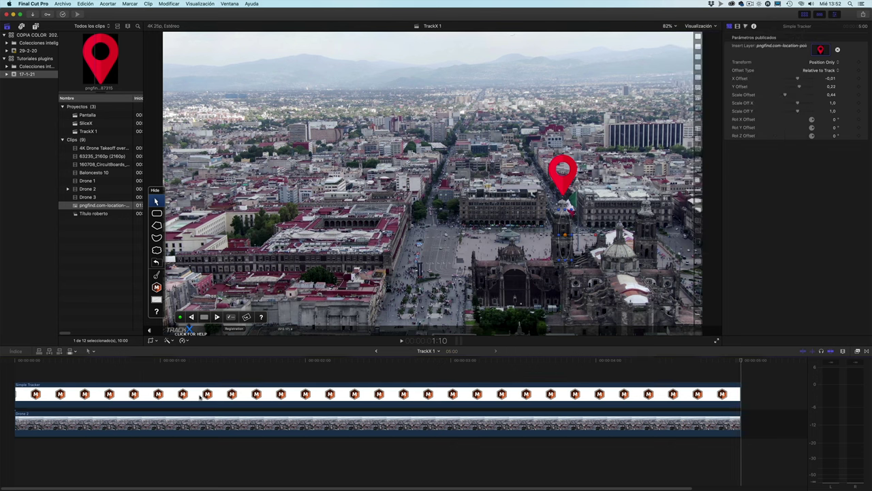
{"action": "left_click", "coordinate": [15, 376]}
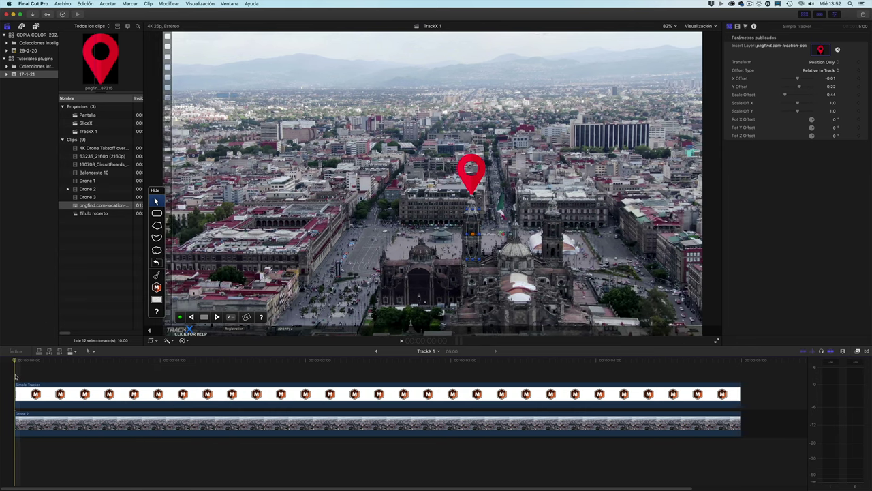
{"action": "key", "text": "space"}
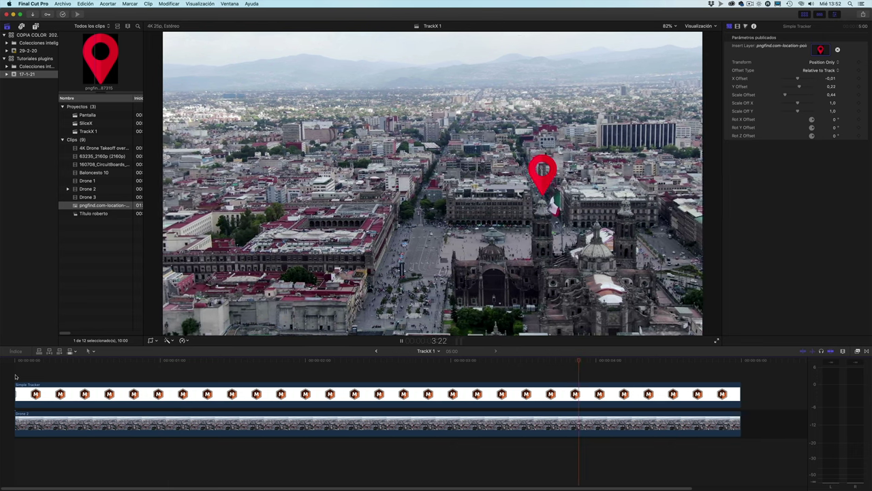
{"action": "key", "text": "space"}
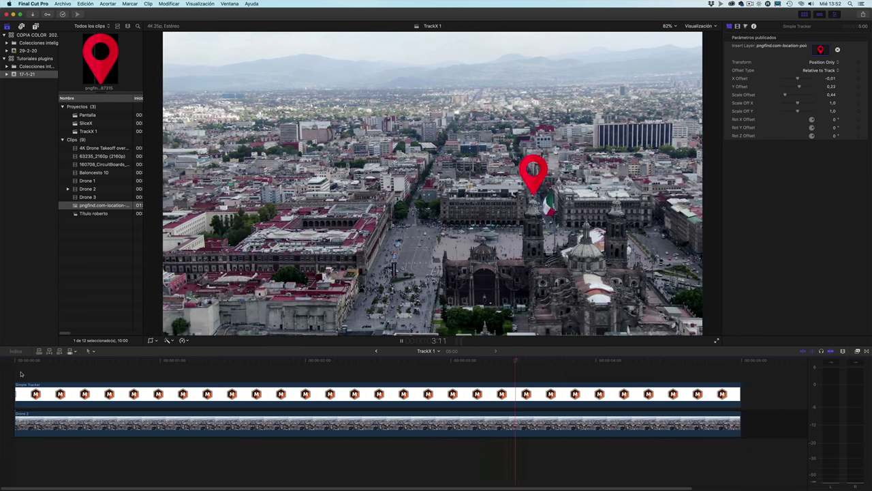
Step: Stop playback at 1:20 and switch viewer playback back to optimal performance
{"action": "left_click", "coordinate": [22, 371]}
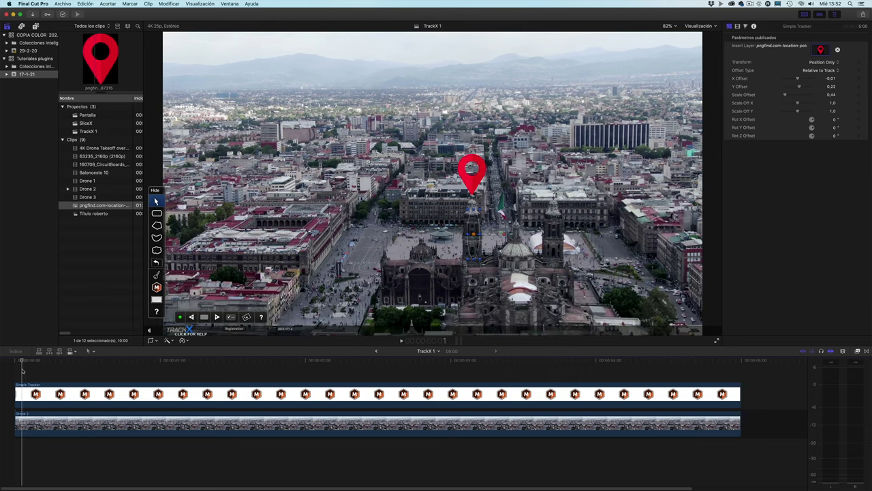
{"action": "key", "text": "space"}
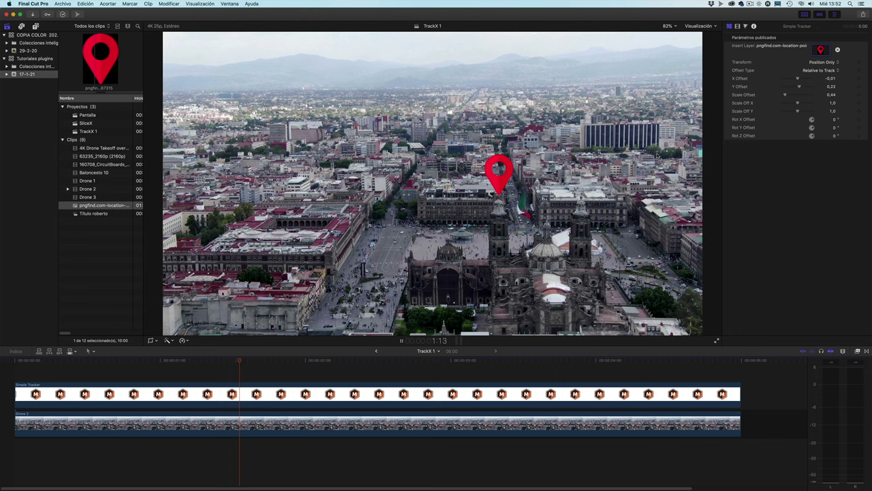
{"action": "key", "text": "space"}
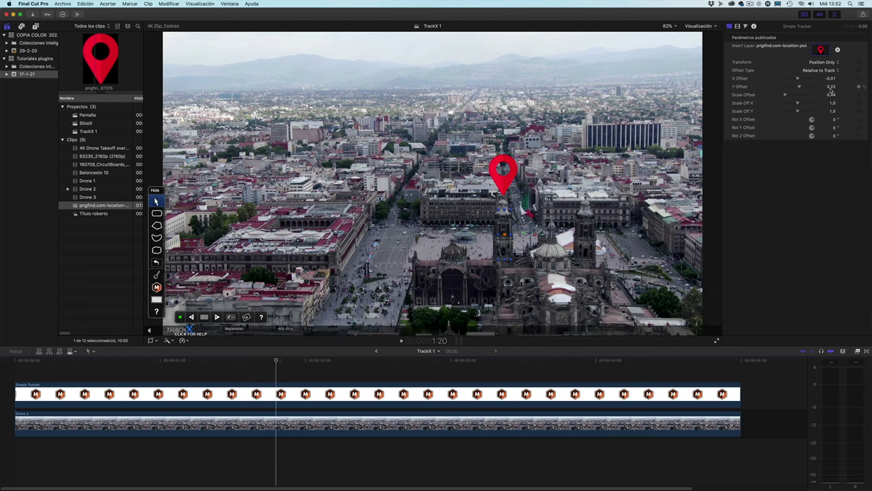
{"action": "left_click", "coordinate": [704, 30]}
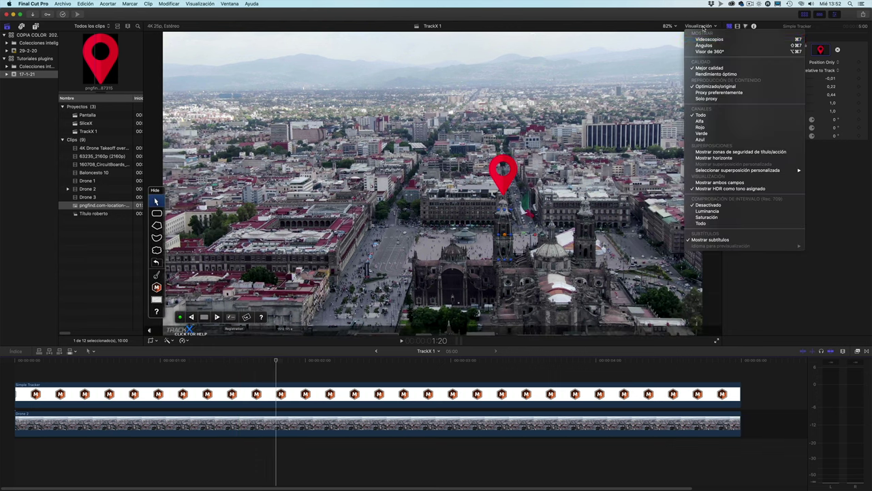
{"action": "left_click", "coordinate": [706, 74]}
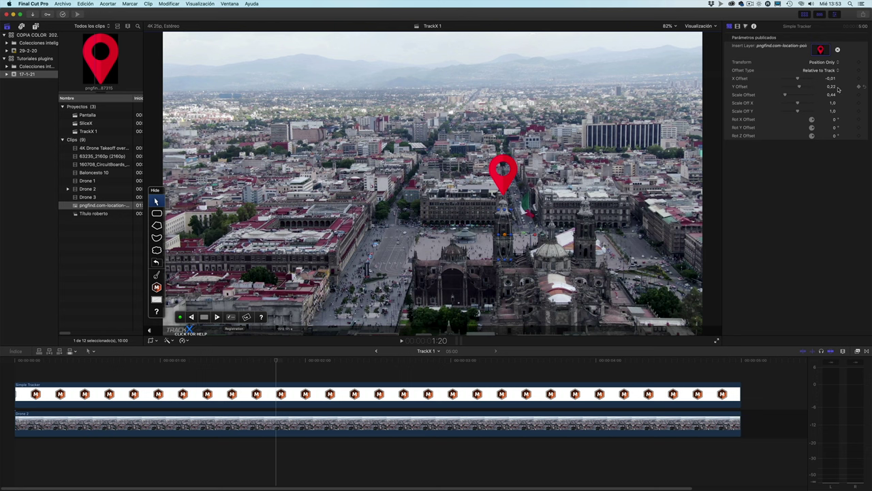
Step: Set the pin's Y Offset to 0,23, then select the tracker clip in the timeline
{"action": "left_click", "coordinate": [832, 87]}
{"action": "key", "text": "Return"}
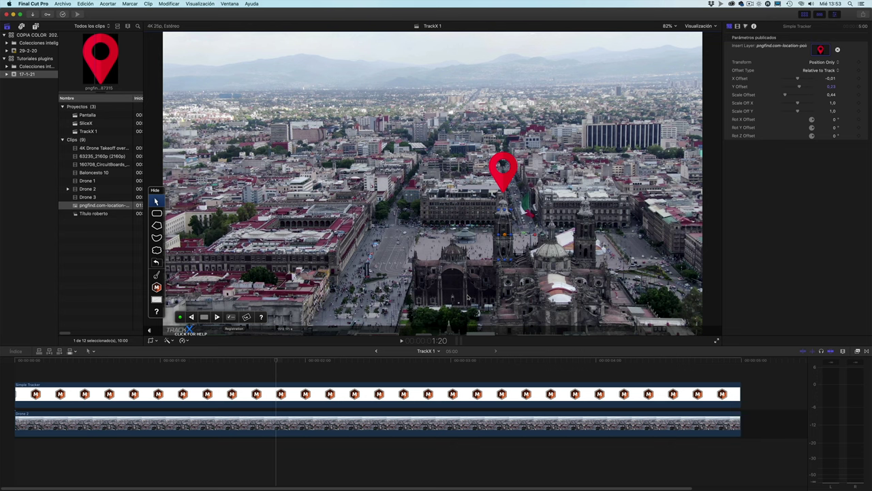
{"action": "left_click", "coordinate": [278, 390]}
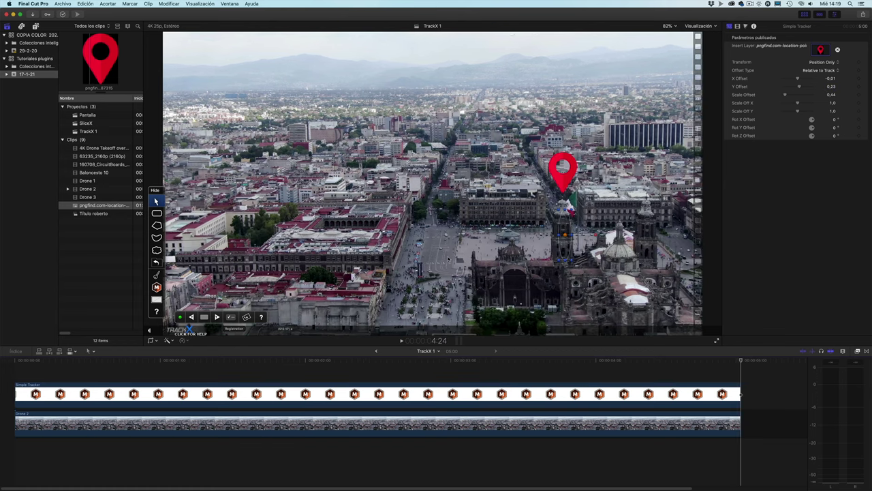
Step: Disable the first Simple Tracker clip with V and add a new Simple Tracker above the footage
{"action": "key", "text": "Home"}
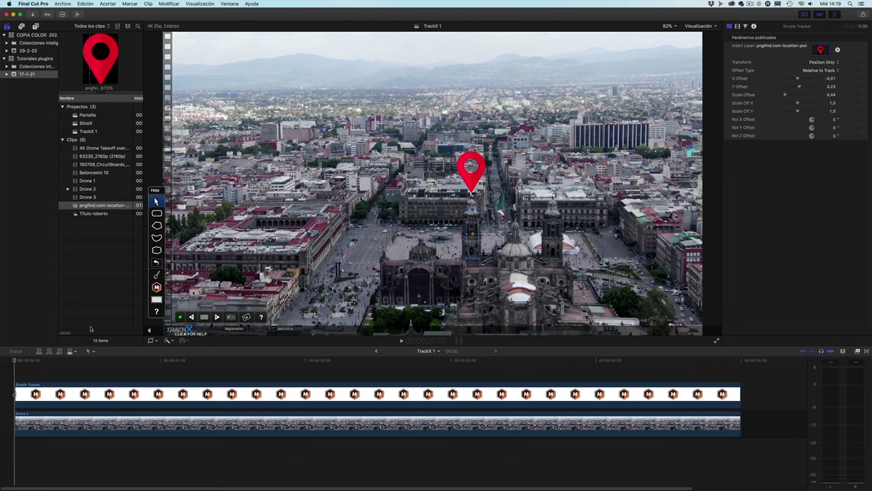
{"action": "left_click", "coordinate": [43, 394]}
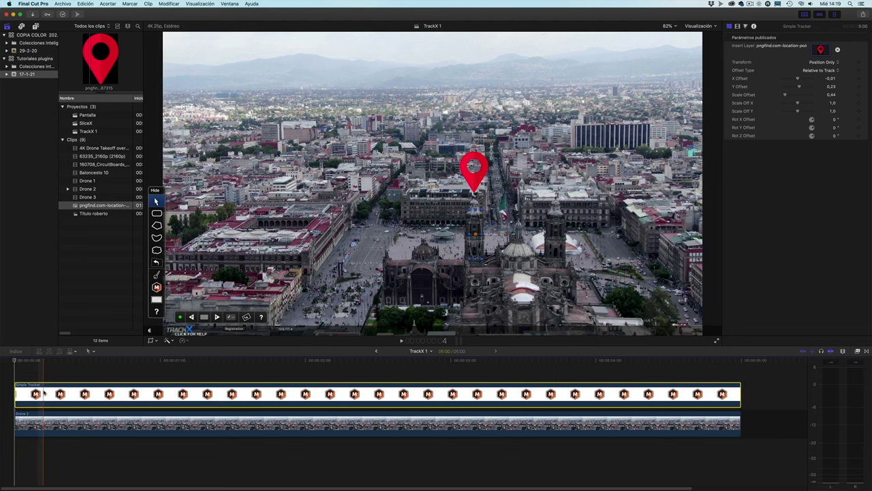
{"action": "key", "text": "v"}
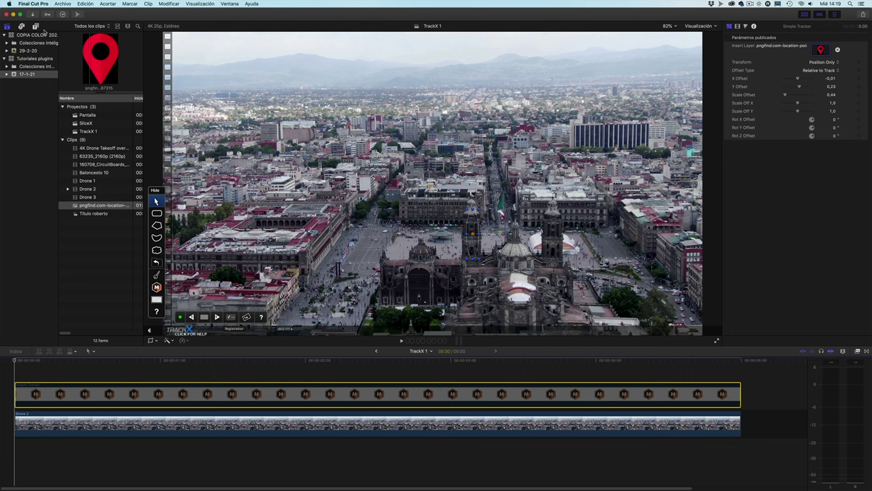
{"action": "left_click", "coordinate": [36, 26]}
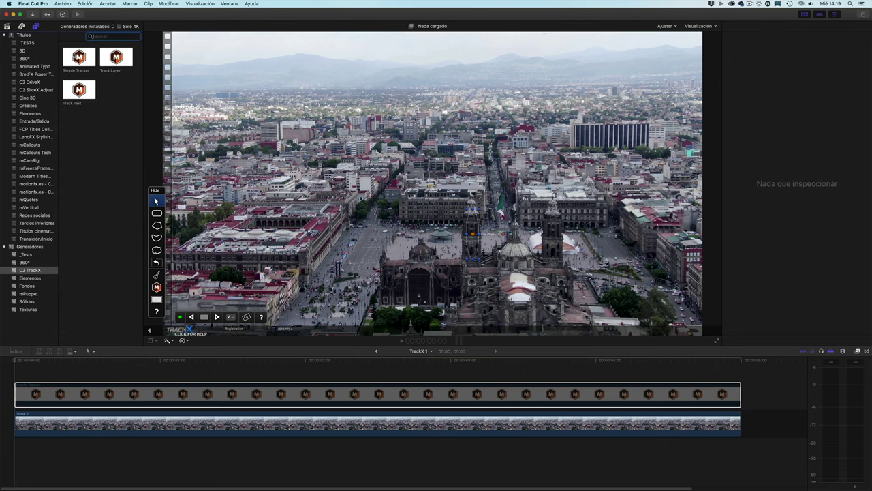
{"action": "left_click_drag", "start_coordinate": [75, 56], "coordinate": [17, 364]}
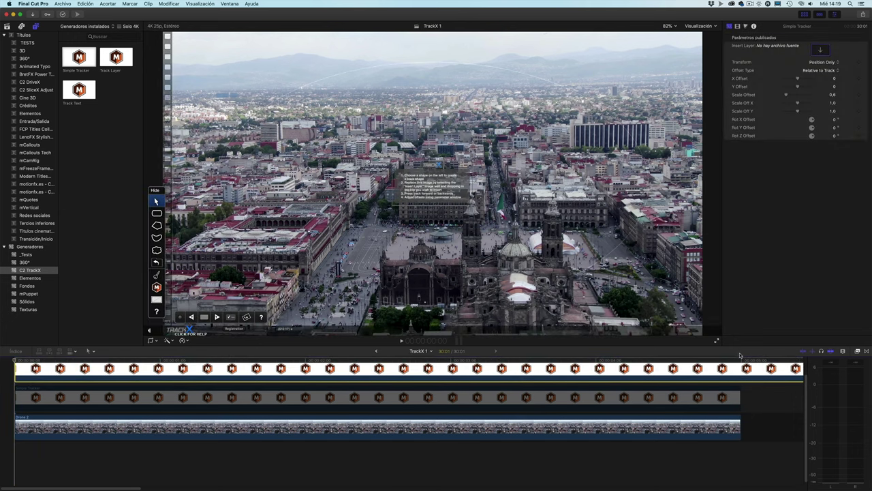
Step: Trim the new tracker to end at 5:00 and draw a small tracking shape on the right-hand building
{"action": "left_click", "coordinate": [741, 359]}
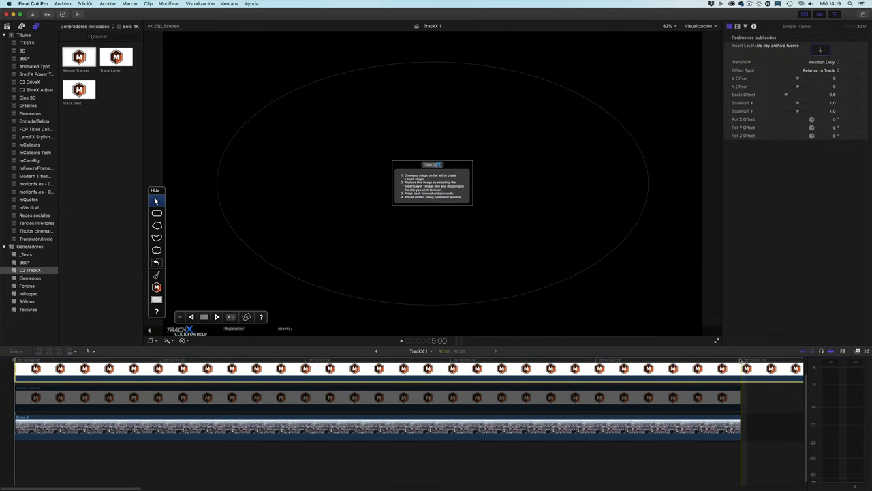
{"action": "key", "text": "alt+bracketright"}
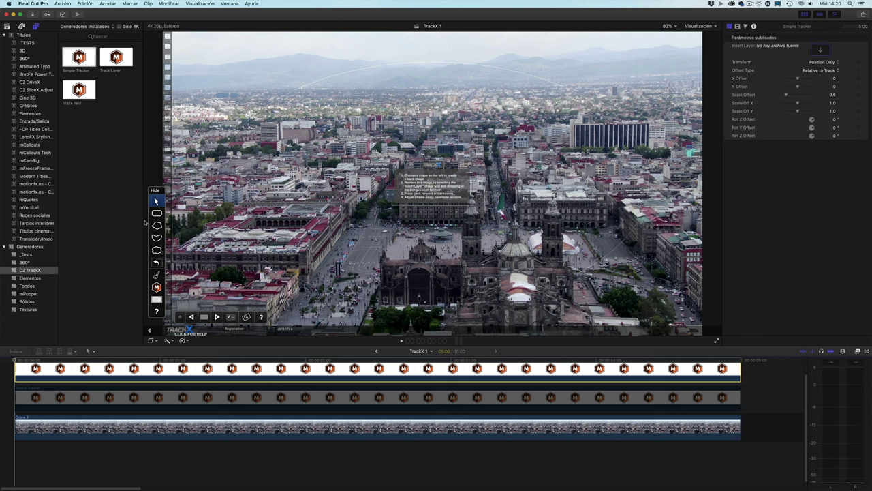
{"action": "left_click", "coordinate": [157, 213]}
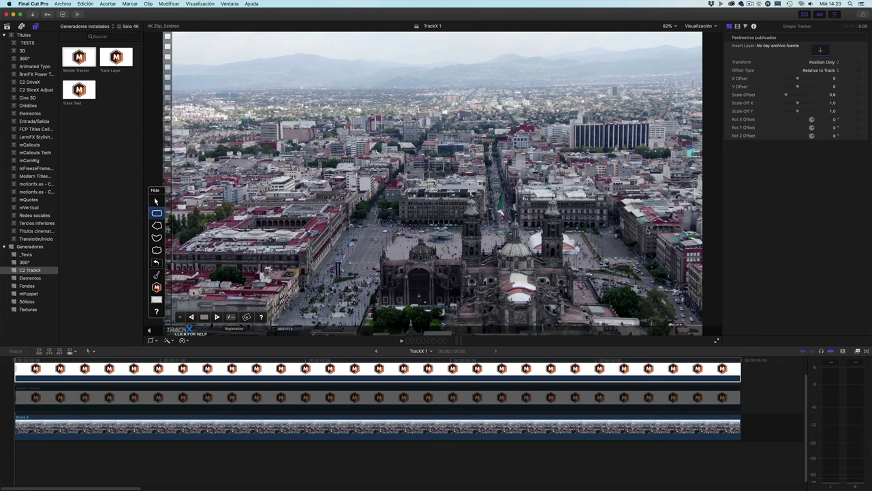
{"action": "left_click_drag", "start_coordinate": [655, 221], "coordinate": [659, 228]}
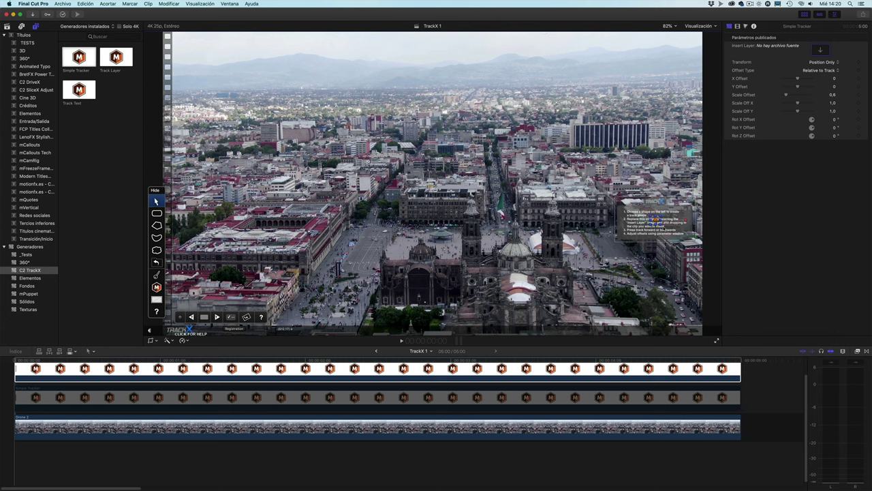
Step: Zoom the viewer to 200%, then back to 50%, and adjust the tracking shape's corner rounding
{"action": "left_click", "coordinate": [668, 25]}
{"action": "left_click", "coordinate": [675, 72]}
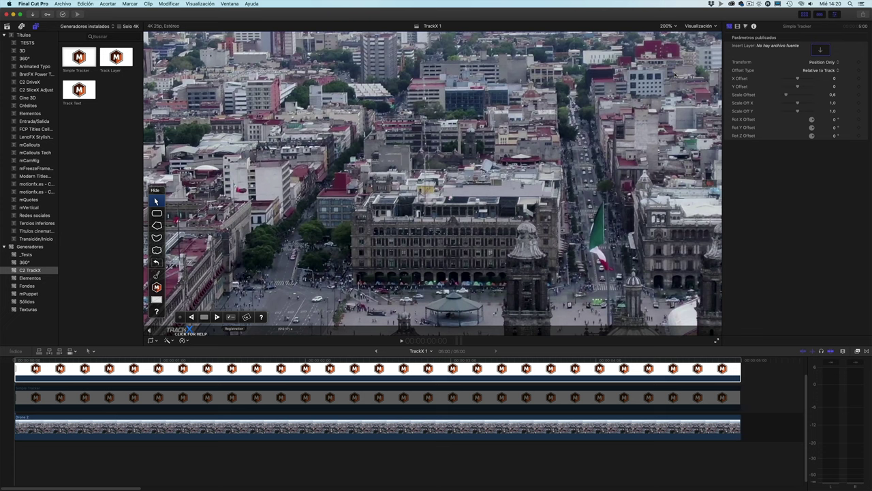
{"action": "scroll", "coordinate": [707, 184], "scroll_direction": "down", "scroll_amount": 5}
{"action": "scroll", "coordinate": [717, 185], "scroll_direction": "up", "scroll_amount": 2}
{"action": "scroll", "coordinate": [709, 205], "scroll_direction": "up", "scroll_amount": 2}
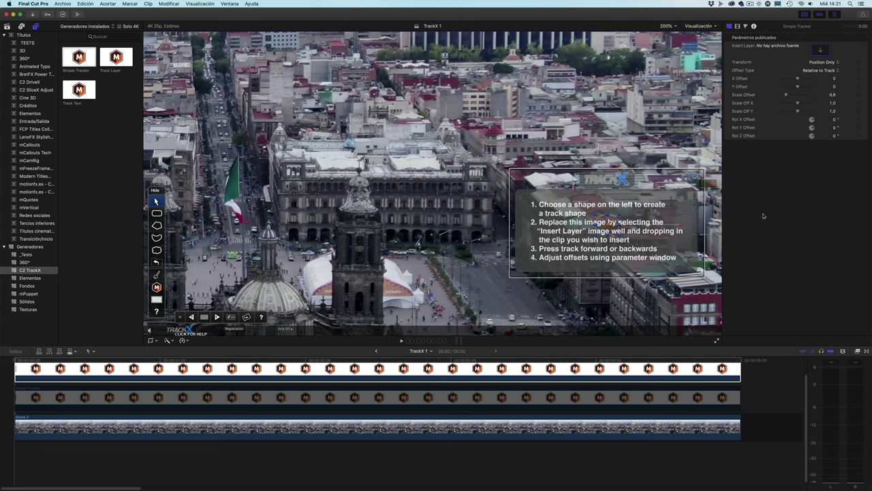
{"action": "left_click", "coordinate": [673, 27]}
{"action": "left_click", "coordinate": [674, 54]}
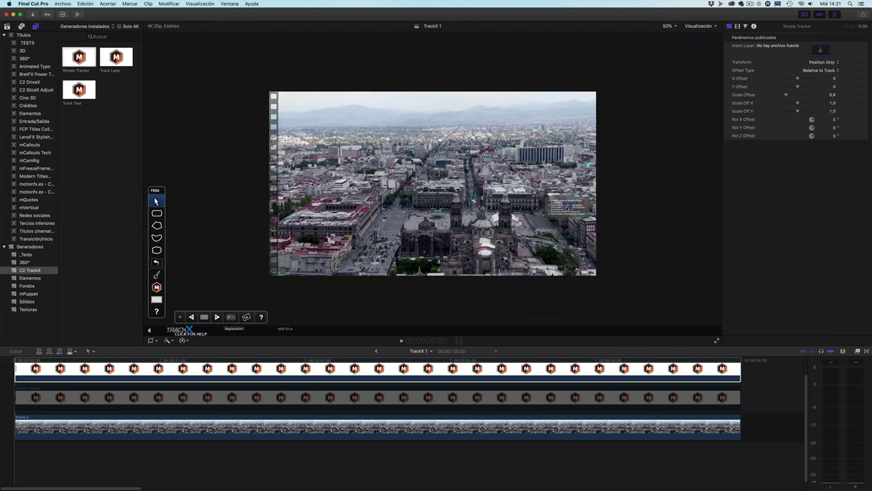
{"action": "left_click_drag", "start_coordinate": [568, 206], "coordinate": [567, 204]}
Step: At 200% zoom, draw a wide rectangle tracking shape over the building right of the cathedral
{"action": "left_click", "coordinate": [668, 27]}
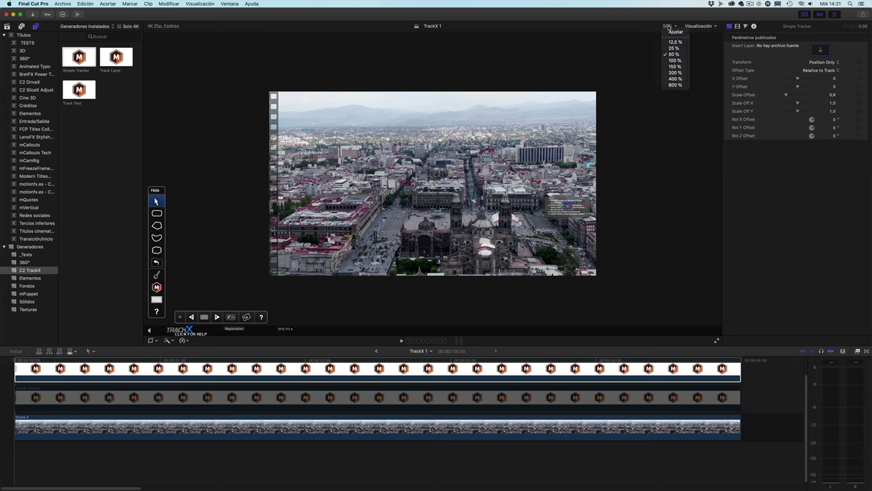
{"action": "left_click", "coordinate": [676, 73]}
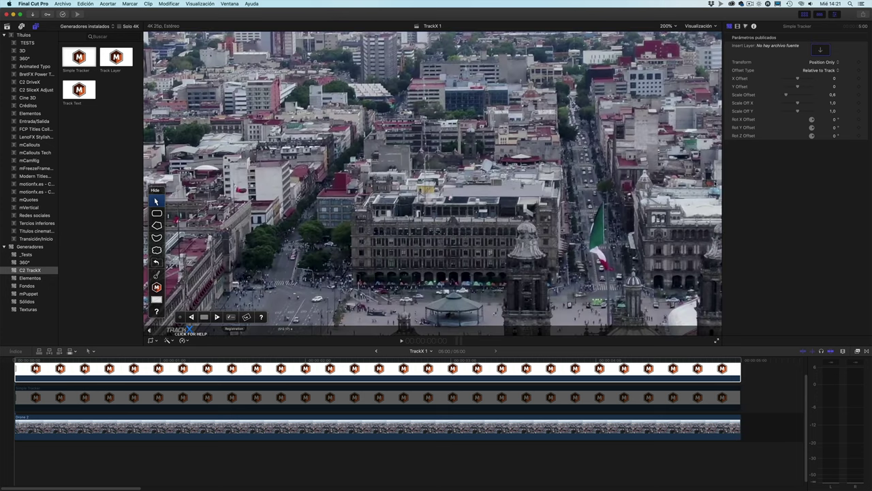
{"action": "scroll", "coordinate": [713, 184], "scroll_direction": "right", "scroll_amount": 10}
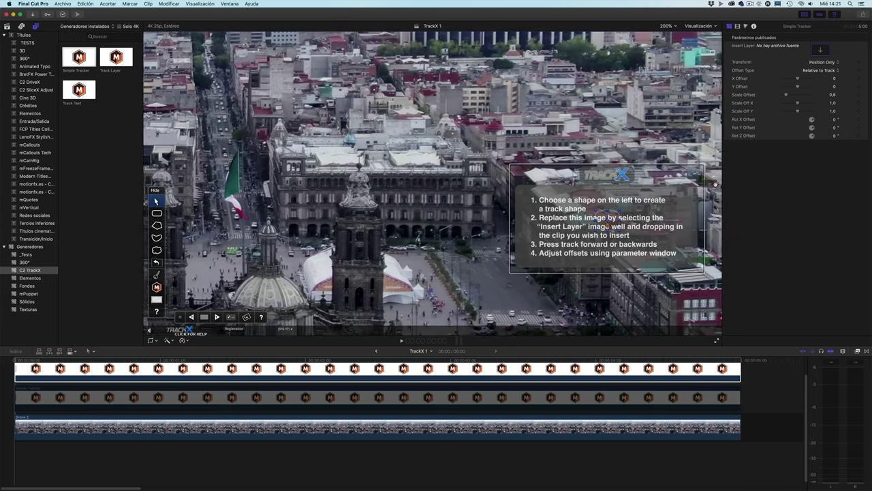
{"action": "left_click", "coordinate": [157, 213]}
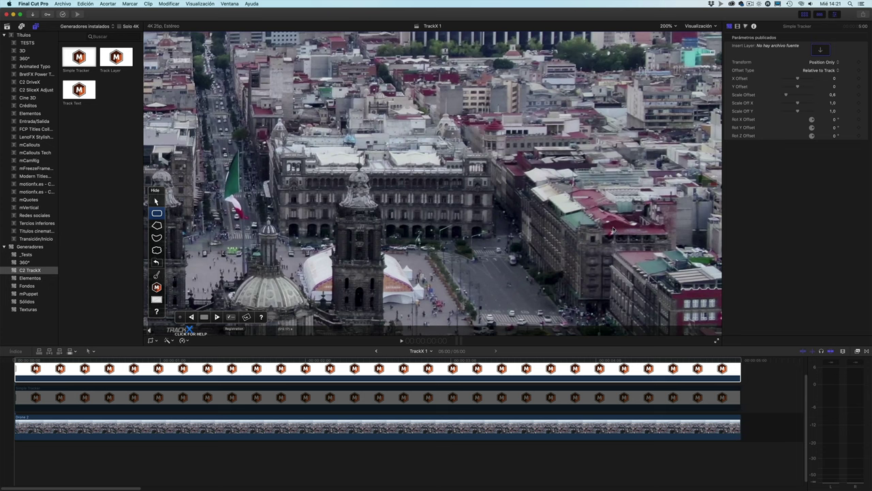
{"action": "left_click_drag", "start_coordinate": [612, 232], "coordinate": [674, 255]}
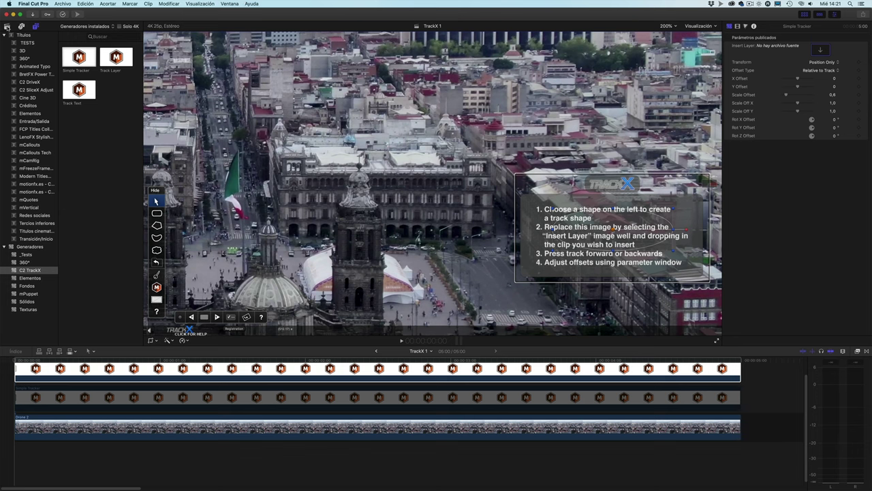
Step: Set the new TrackX clip's Insert Layer to the red location-pin clip and apply it
{"action": "left_click", "coordinate": [7, 26]}
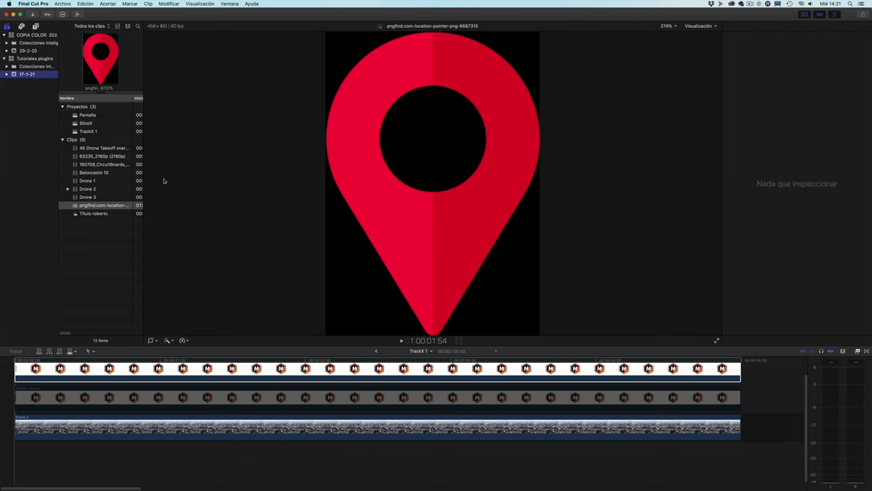
{"action": "left_click", "coordinate": [446, 369]}
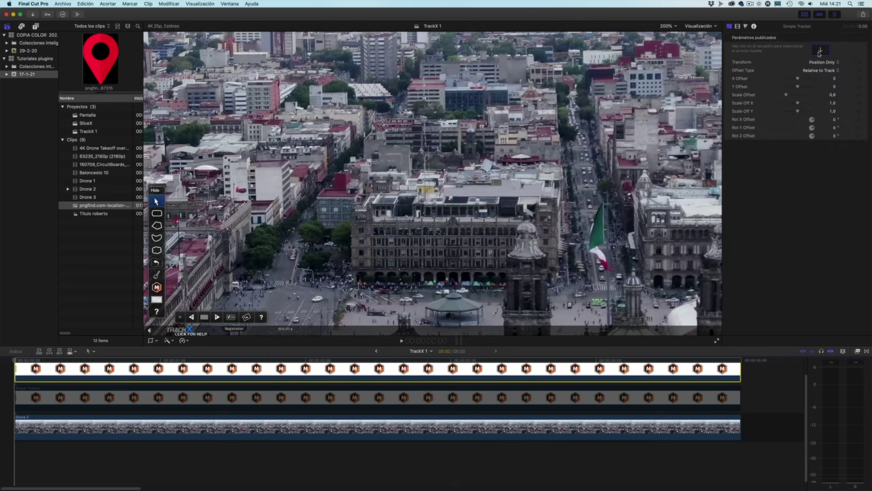
{"action": "left_click", "coordinate": [820, 51]}
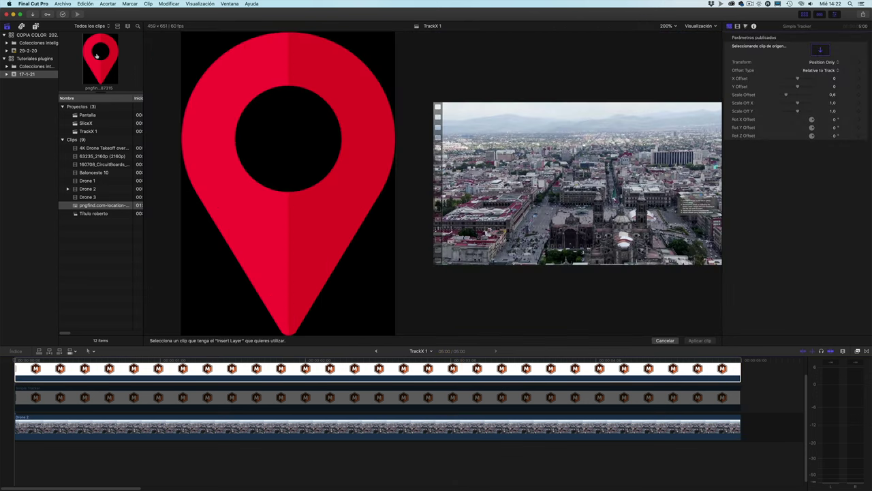
{"action": "left_click", "coordinate": [97, 54]}
{"action": "left_click", "coordinate": [709, 341]}
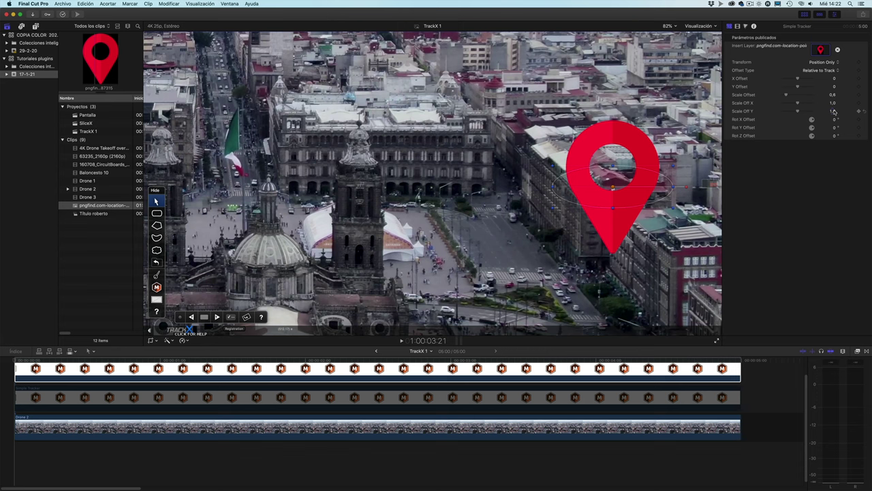
Step: Drag the second pin's Y Offset up to 0,15, then select the TrackX clip in the timeline
{"action": "left_click_drag", "start_coordinate": [832, 86], "coordinate": [832, 68]}
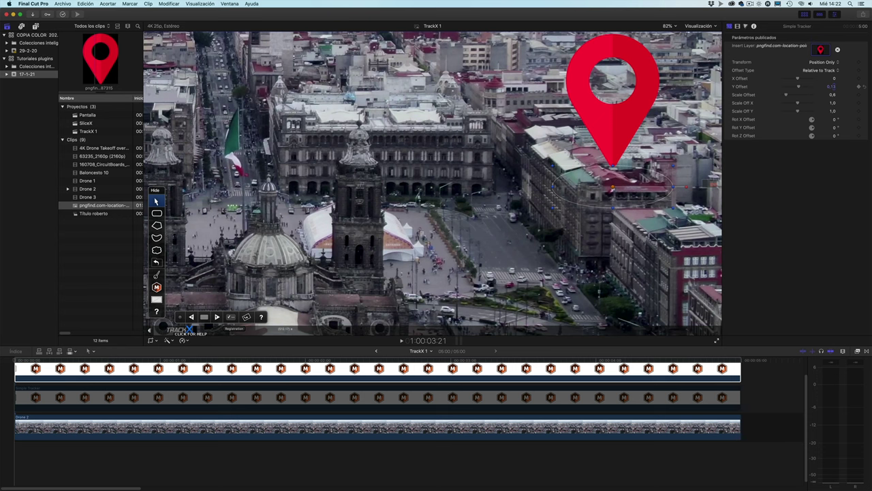
{"action": "left_click_drag", "start_coordinate": [832, 87], "coordinate": [832, 65]}
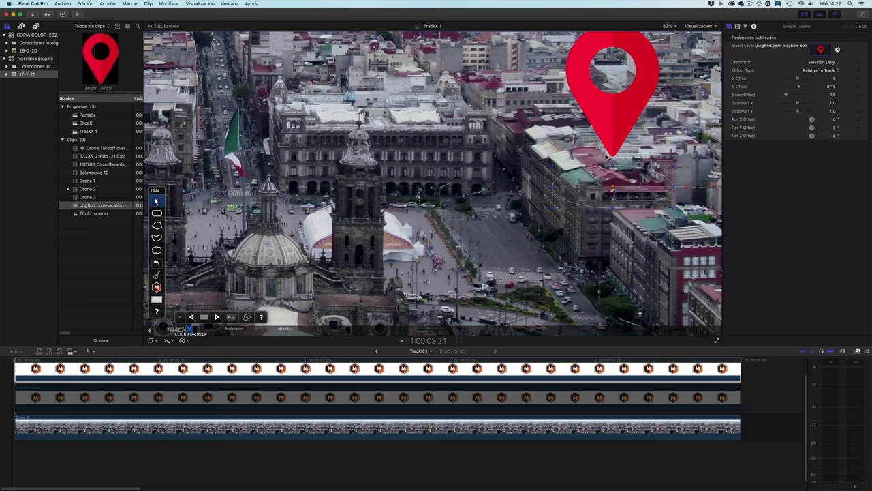
{"action": "left_click", "coordinate": [245, 372]}
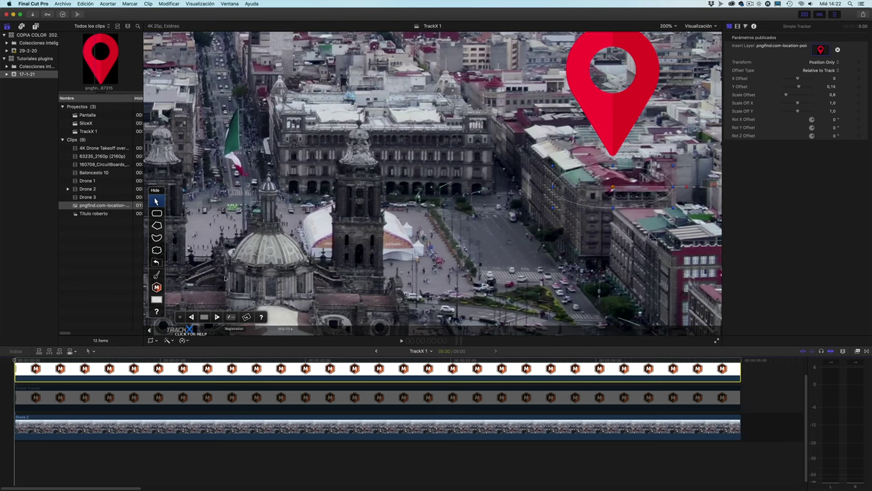
Step: Set TrackX Tracking Quality to High in the Tracking Options dialog
{"action": "left_click", "coordinate": [230, 317]}
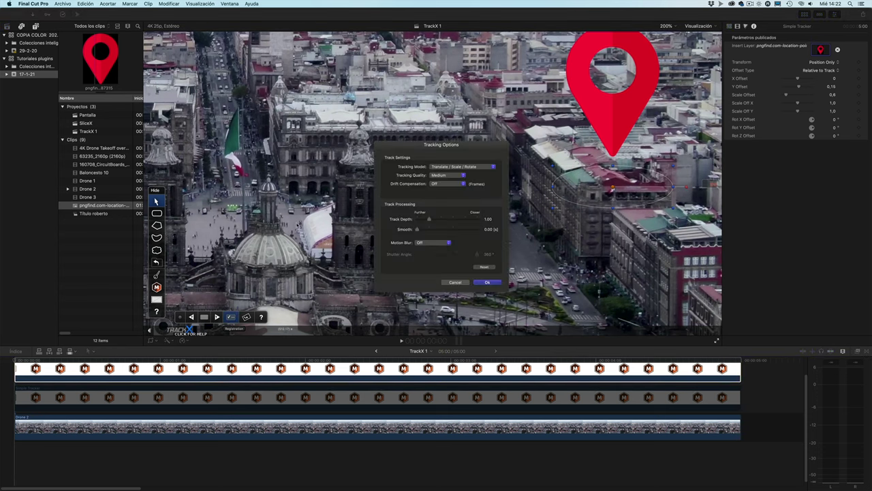
{"action": "left_click", "coordinate": [444, 176]}
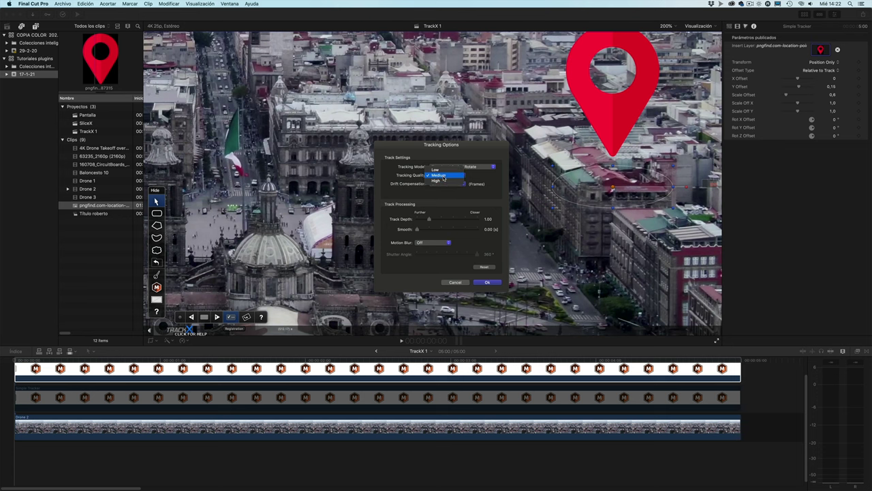
{"action": "left_click", "coordinate": [444, 181]}
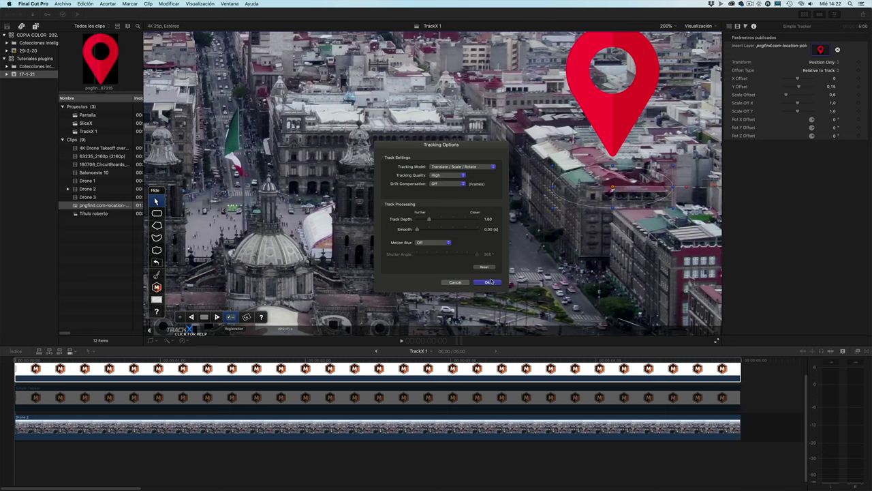
{"action": "left_click", "coordinate": [488, 283]}
Step: Fit the whole frame in the viewer and track the shape forward through the clip
{"action": "left_click", "coordinate": [667, 26]}
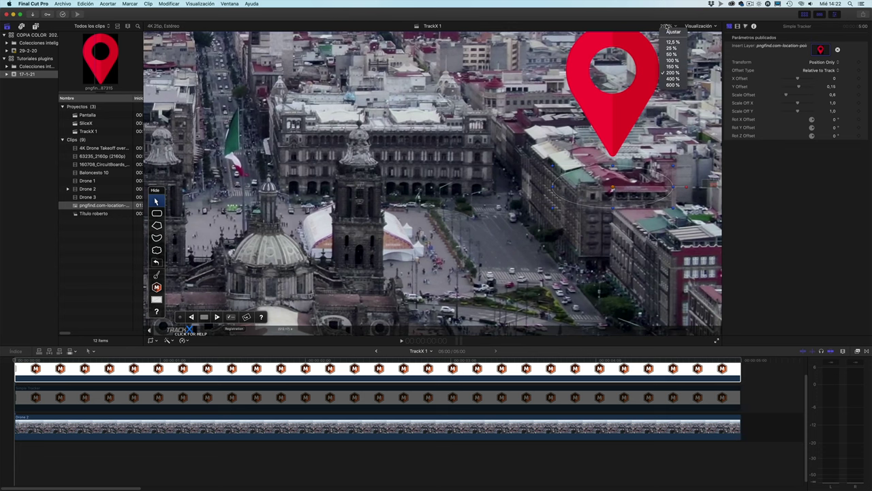
{"action": "left_click", "coordinate": [671, 32]}
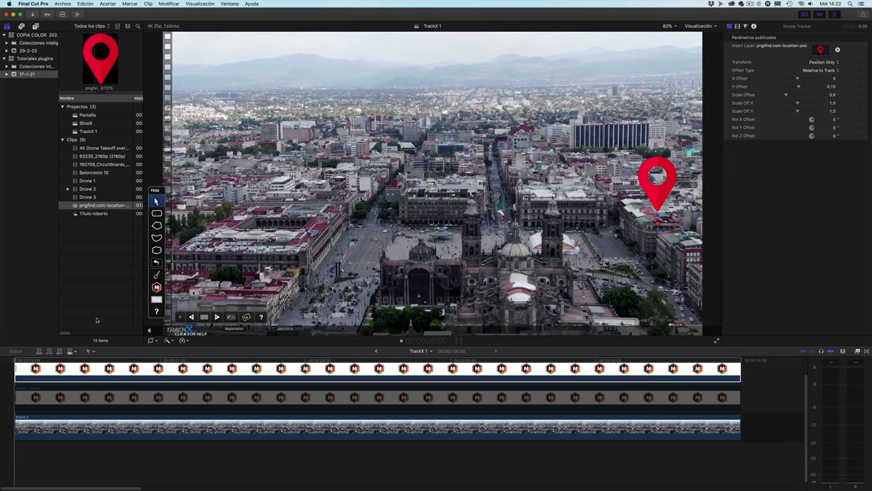
{"action": "left_click", "coordinate": [217, 317]}
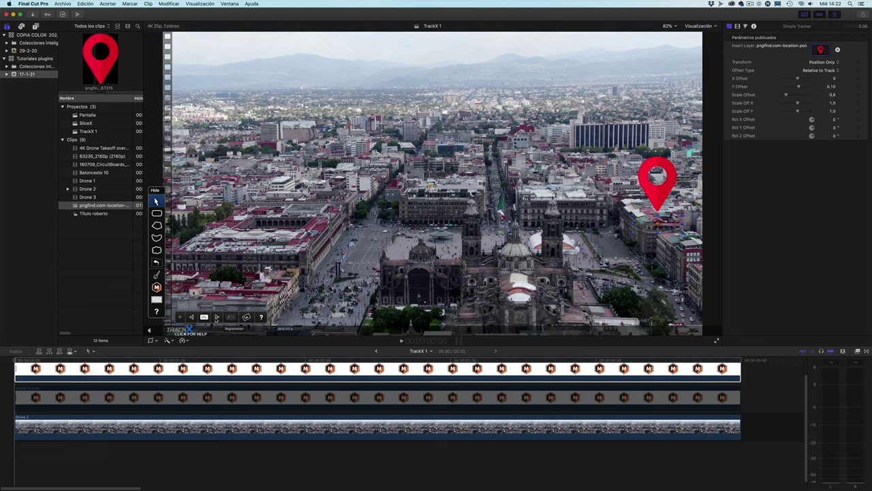
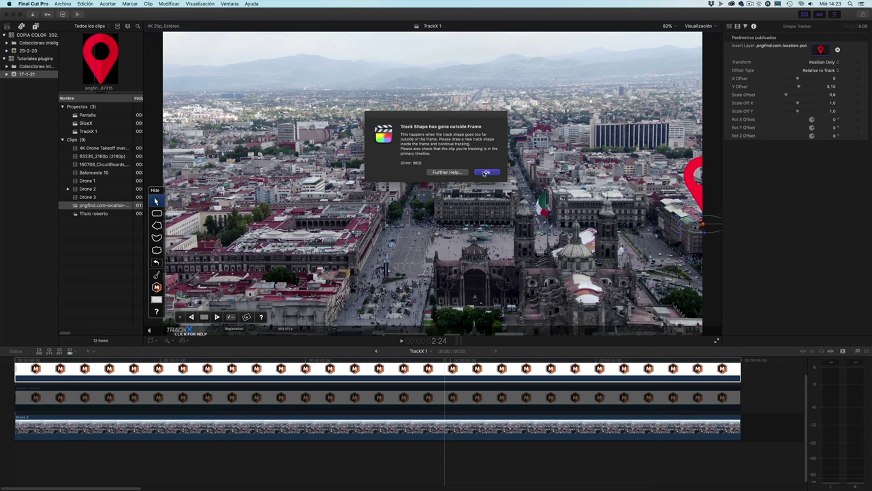
Step: Dismiss the 'Track Shape has gone outside Frame' warning over the drone footage
{"action": "left_click", "coordinate": [486, 172]}
{"action": "left_click", "coordinate": [485, 172]}
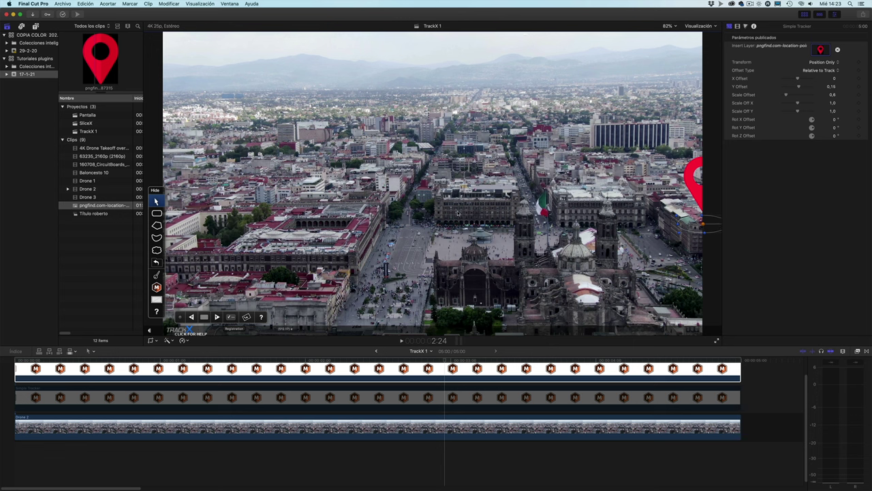
{"action": "left_click", "coordinate": [667, 27]}
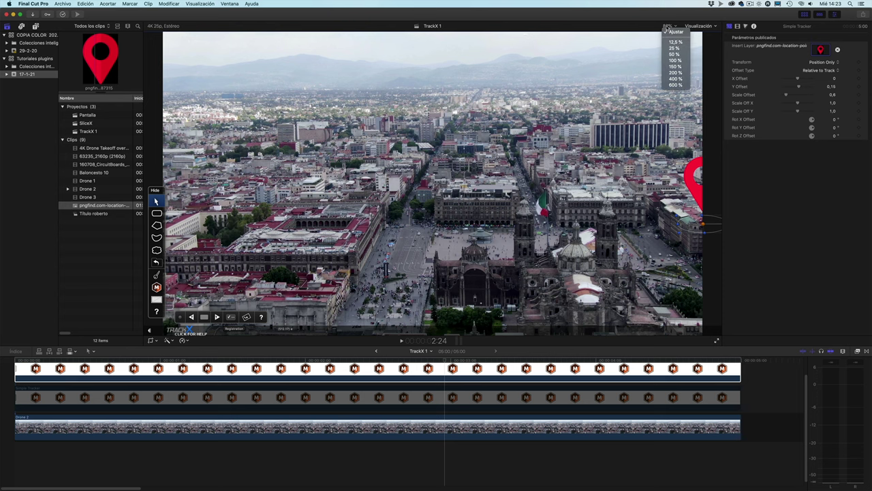
Step: Zoom the viewer to 200%, pick the TrackX brush, and return the tracker clip to frame 1:05
{"action": "left_click", "coordinate": [685, 73]}
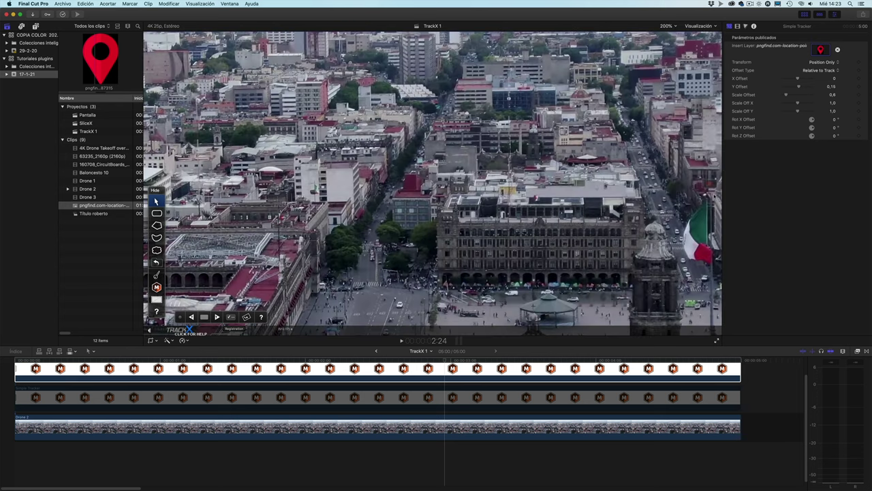
{"action": "scroll", "coordinate": [433, 184], "scroll_direction": "right", "scroll_amount": 10}
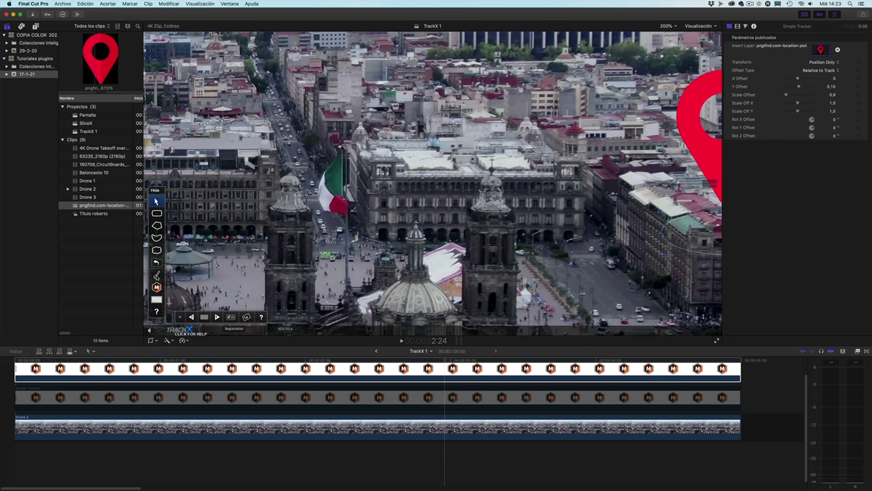
{"action": "left_click", "coordinate": [157, 275]}
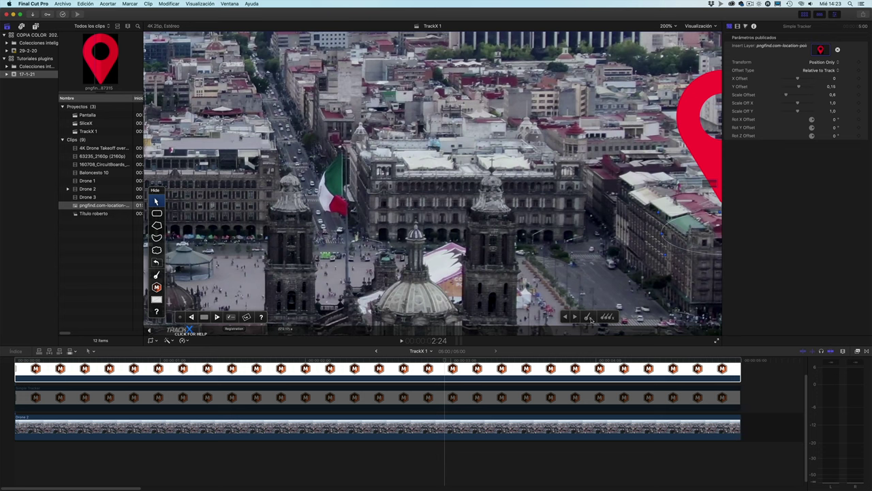
{"action": "left_click", "coordinate": [455, 372]}
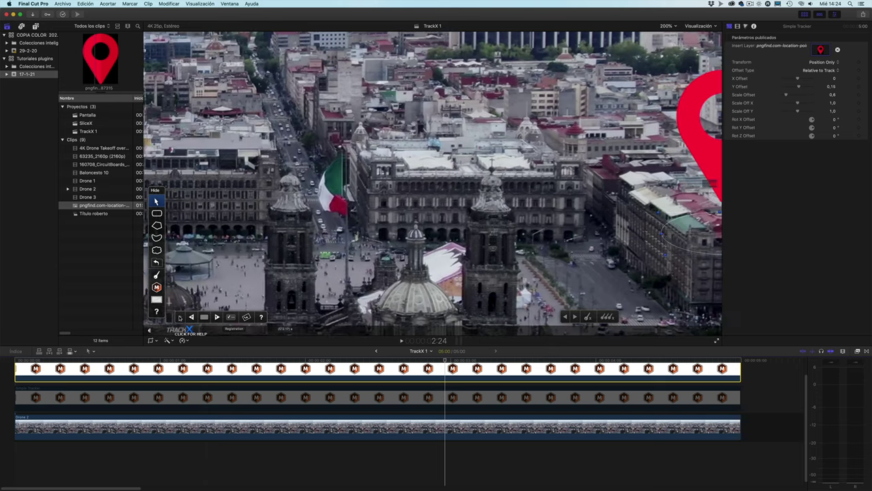
{"action": "left_click", "coordinate": [190, 356]}
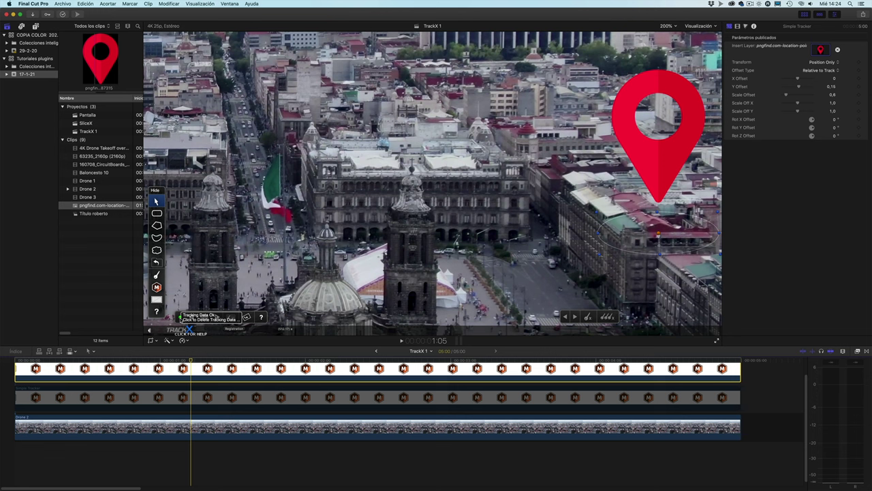
Step: Delete the pin clip's tracking data backward from frame 1:05
{"action": "left_click", "coordinate": [180, 317]}
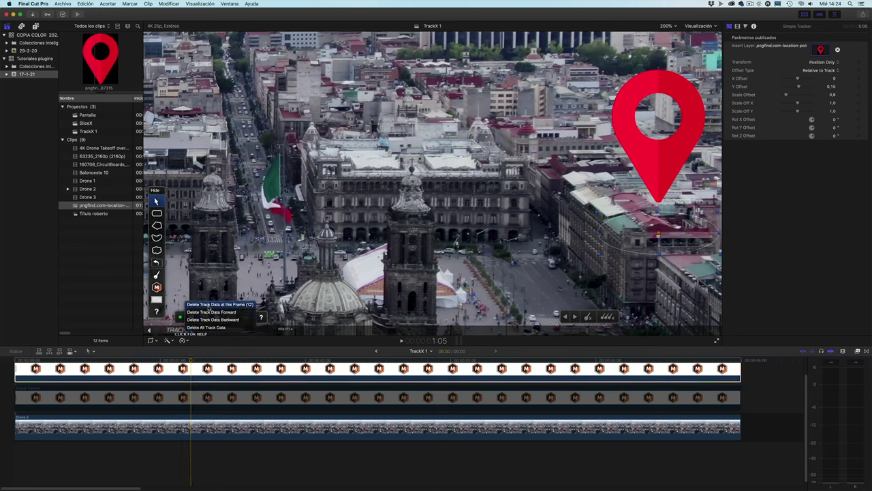
{"action": "left_click", "coordinate": [214, 311]}
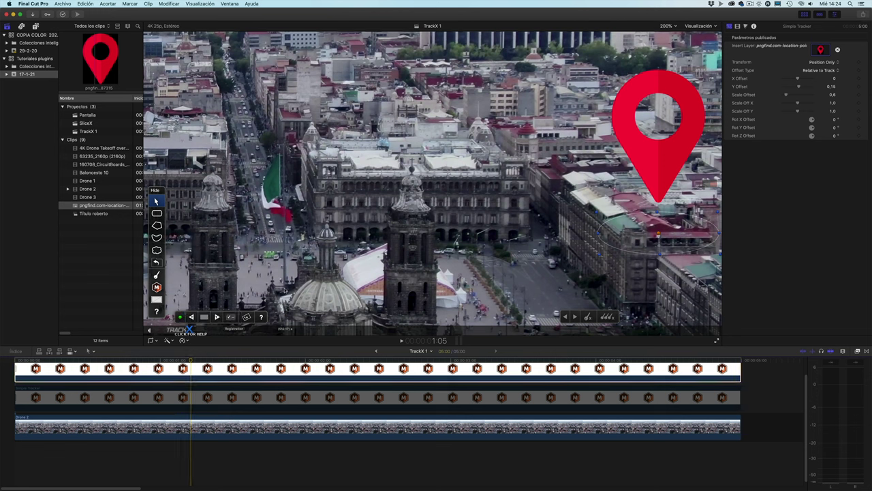
{"action": "left_click", "coordinate": [181, 318]}
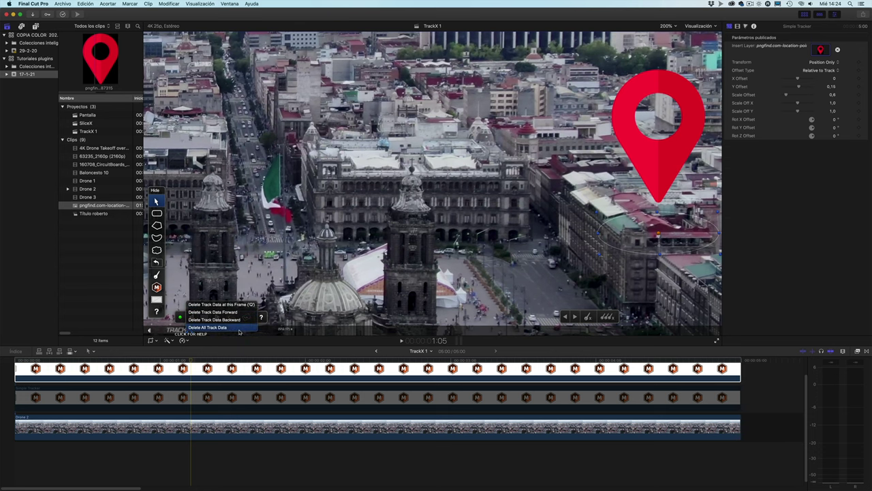
{"action": "left_click", "coordinate": [237, 318]}
Step: Select the tracker clip and move the playhead back to frame 2:24
{"action": "left_click", "coordinate": [519, 369]}
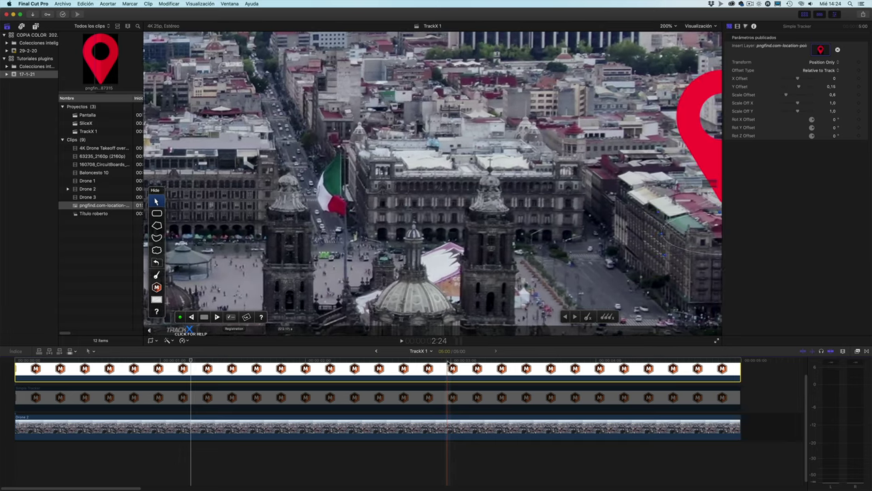
{"action": "left_click", "coordinate": [448, 361]}
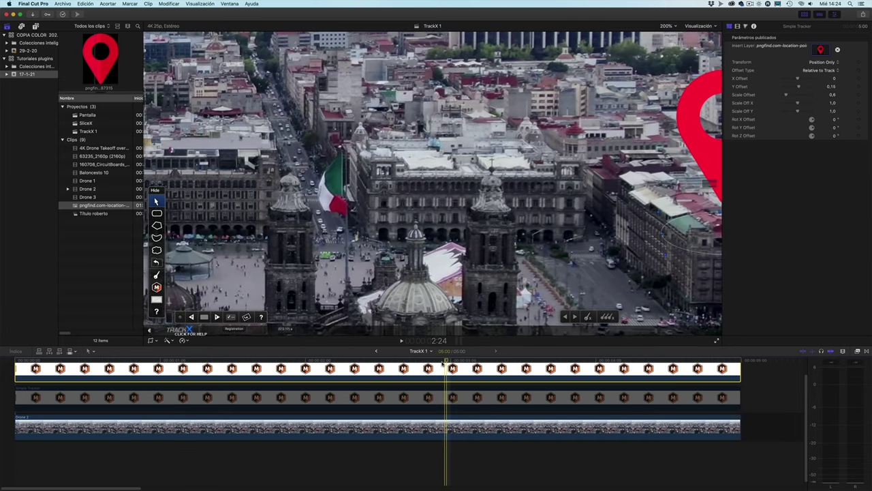
{"action": "left_click", "coordinate": [438, 363]}
{"action": "key", "text": "Right"}
{"action": "key", "text": "Right"}
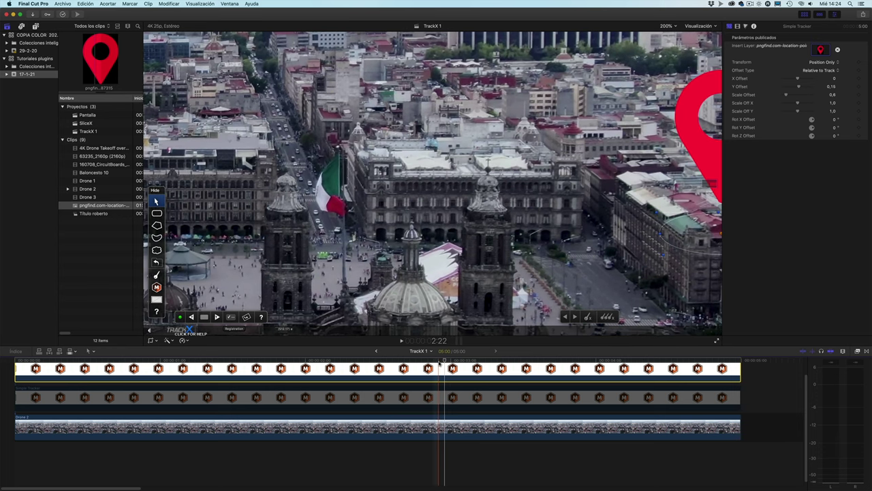
{"action": "scroll", "coordinate": [450, 377], "scroll_direction": "up", "scroll_amount": 2}
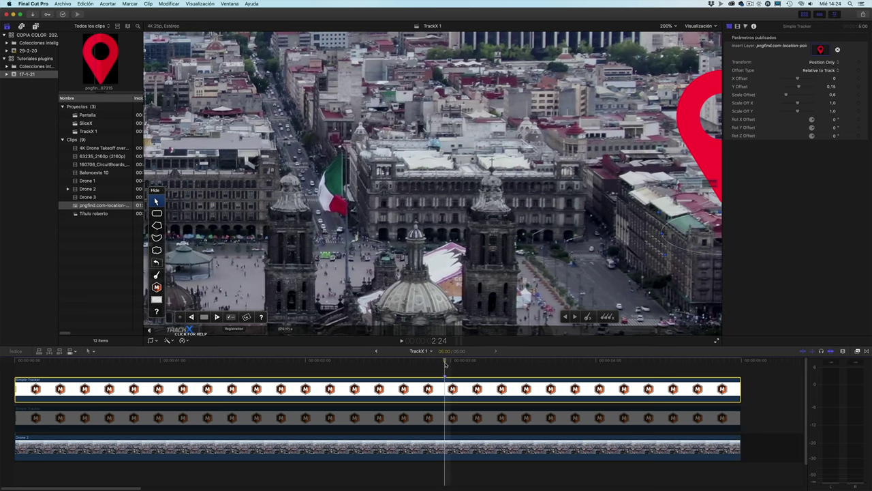
Step: Nudge the tracking shape right at frame 2:24 and set viewer playback to Rendimiento óptimo
{"action": "key", "text": "Left"}
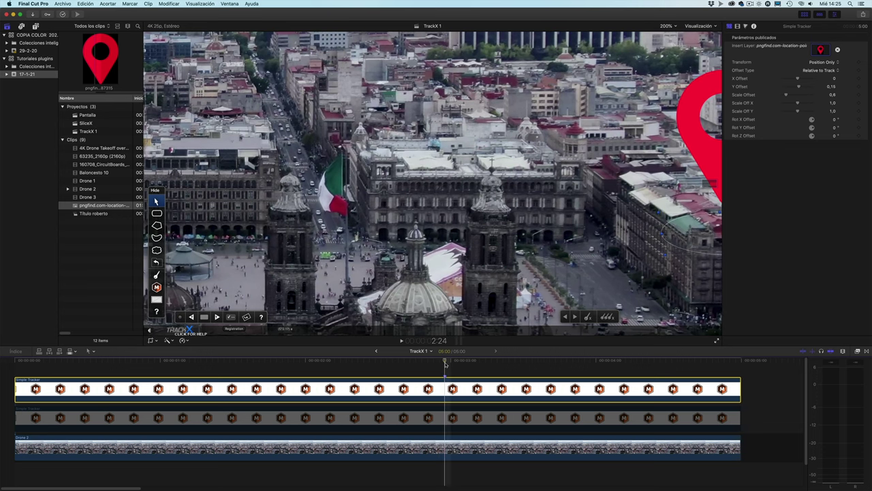
{"action": "key", "text": "Right"}
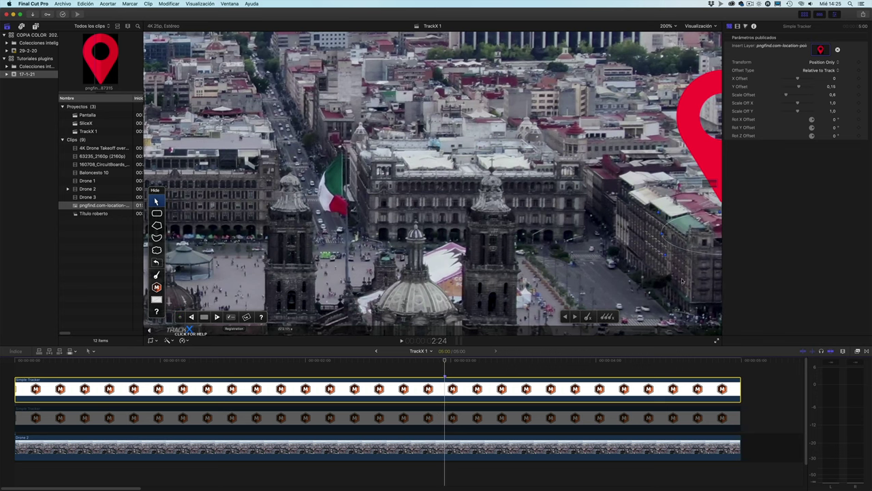
{"action": "left_click_drag", "start_coordinate": [688, 237], "coordinate": [690, 230]}
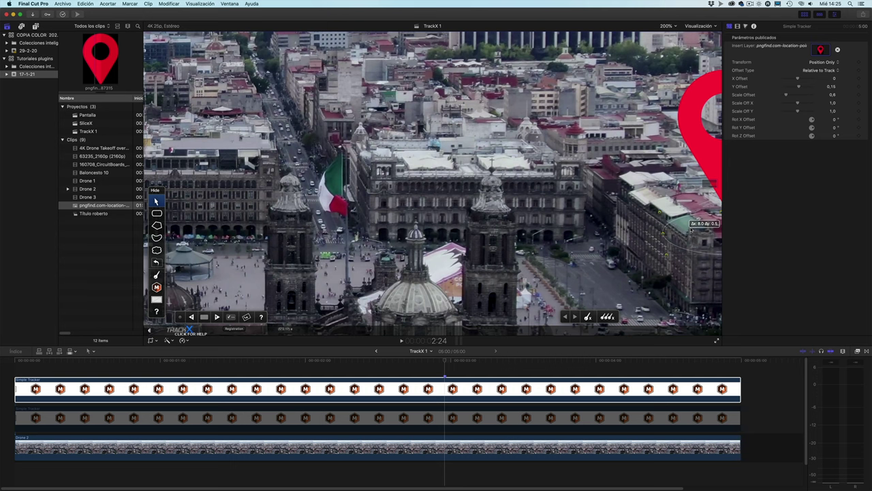
{"action": "left_click_drag", "start_coordinate": [691, 230], "coordinate": [692, 229]}
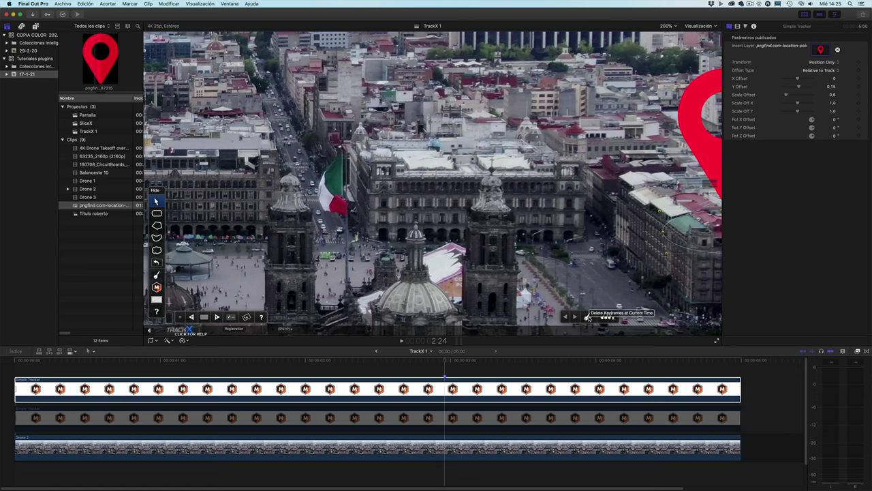
{"action": "left_click", "coordinate": [697, 26]}
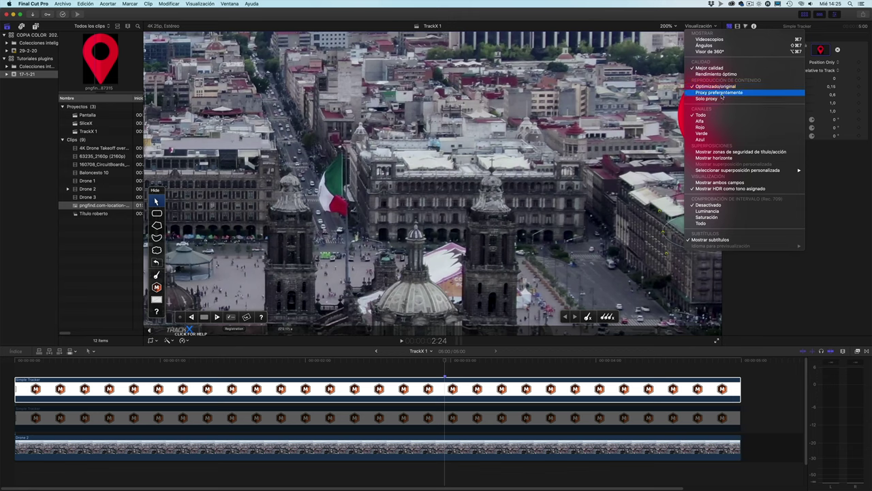
{"action": "left_click", "coordinate": [715, 74]}
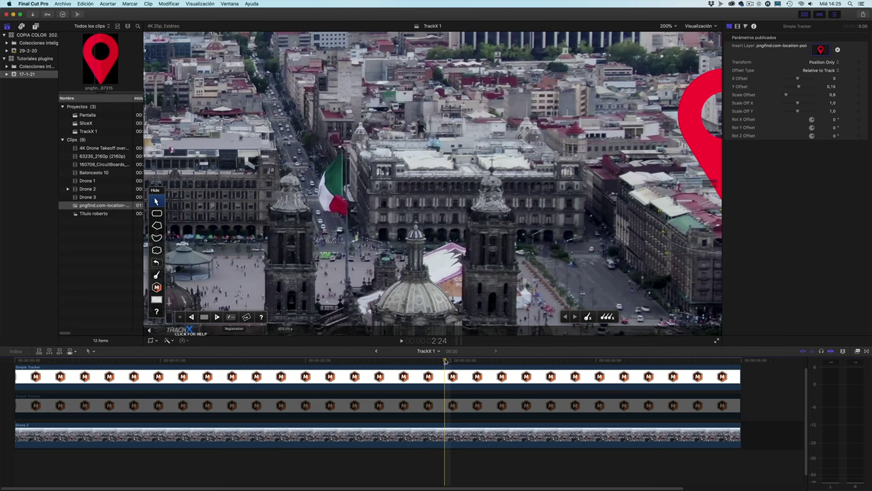
Step: Advance to about 3:18, drag the tracking ellipse right onto the building, then step back to 2:24
{"action": "key", "text": "Right"}
{"action": "key", "text": "Right"}
{"action": "key", "text": "Right"}
{"action": "key", "text": "Right"}
{"action": "key", "text": "Right"}
{"action": "key", "text": "Right"}
{"action": "key", "text": "Right"}
{"action": "key", "text": "Right"}
{"action": "key", "text": "Right"}
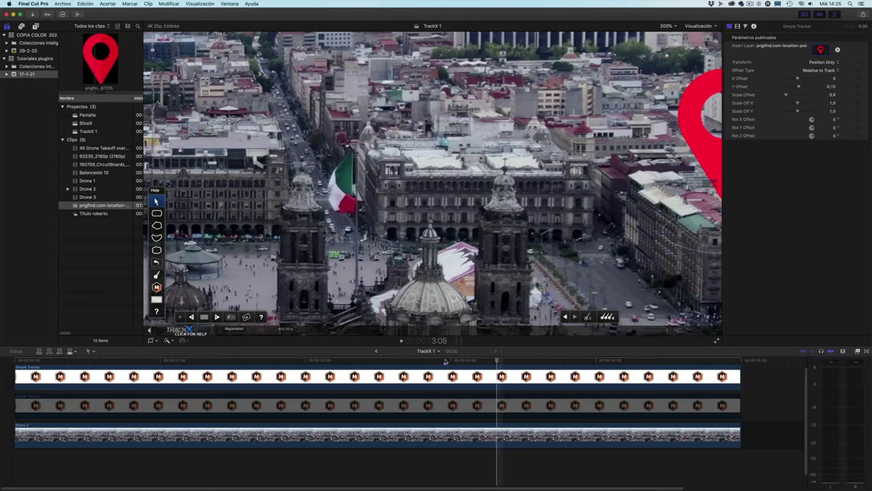
{"action": "key", "text": "Right"}
{"action": "key", "text": "Right"}
{"action": "key", "text": "Right"}
{"action": "key", "text": "Right"}
{"action": "key", "text": "Right"}
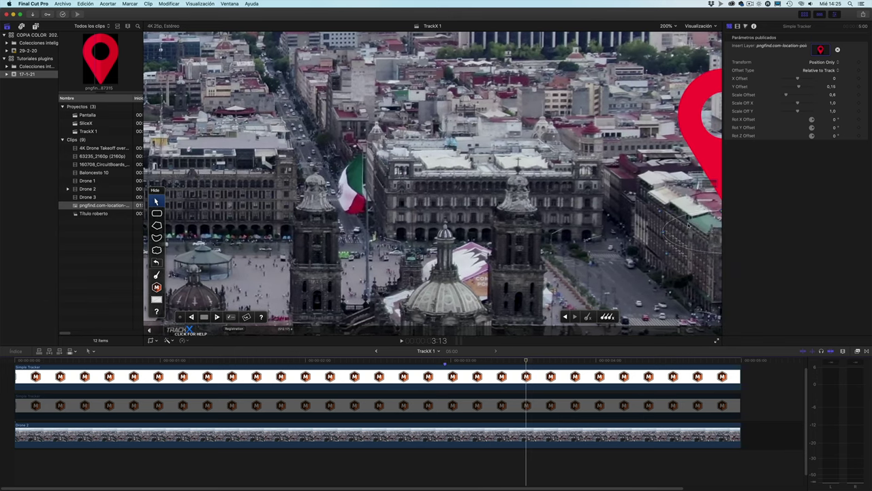
{"action": "key", "text": "Right"}
{"action": "key", "text": "Right"}
{"action": "key", "text": "Right"}
{"action": "key", "text": "Right"}
{"action": "key", "text": "Right"}
{"action": "key", "text": "Right"}
{"action": "key", "text": "Right"}
{"action": "key", "text": "Right"}
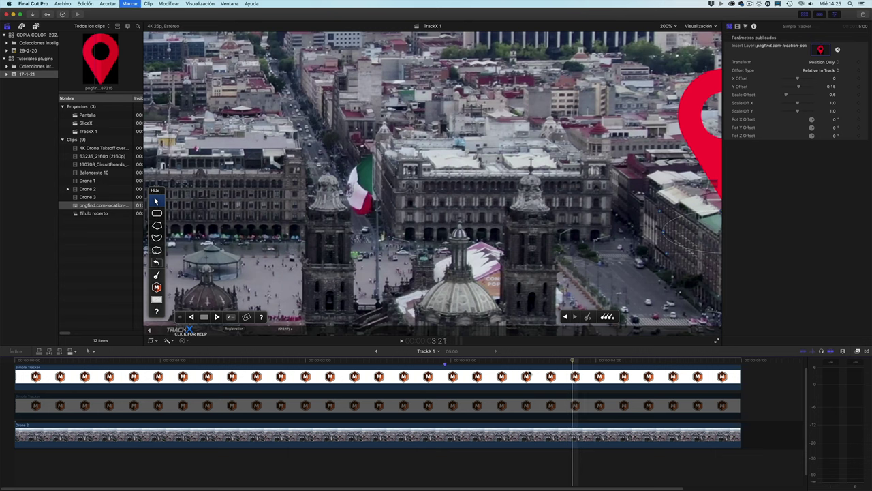
{"action": "left_click_drag", "start_coordinate": [688, 243], "coordinate": [719, 244]}
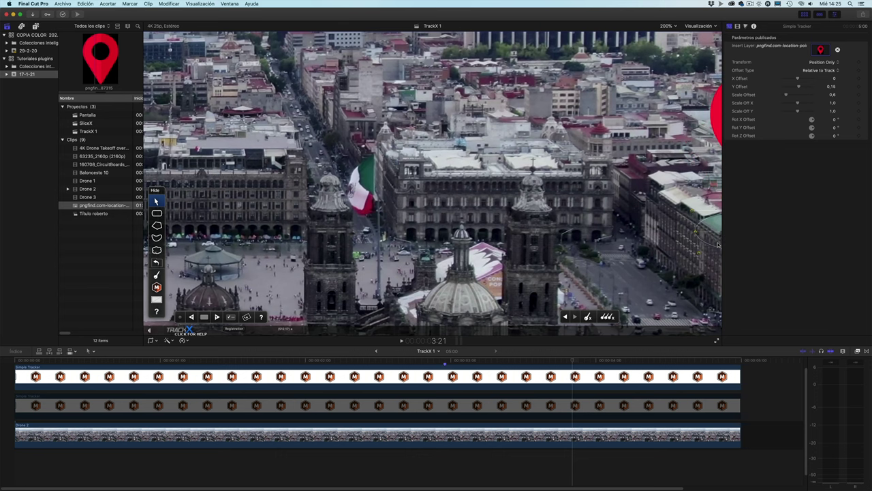
{"action": "key", "text": "Left"}
{"action": "key", "text": "Left"}
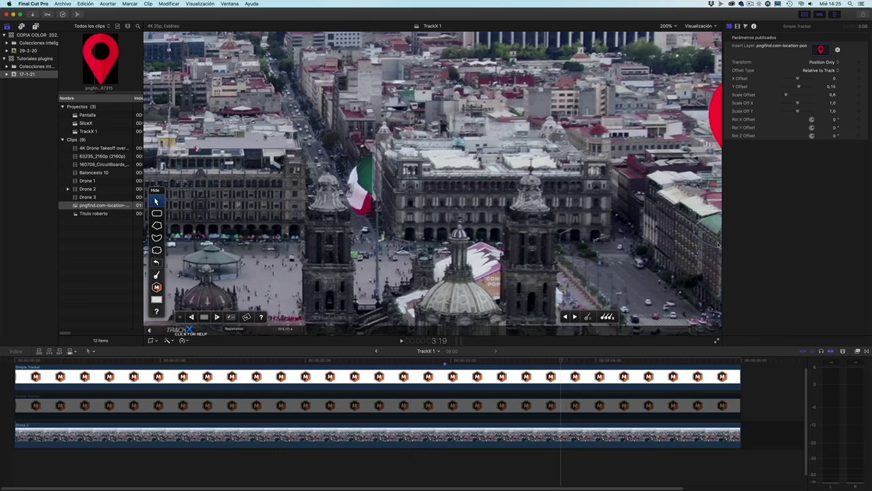
{"action": "key", "text": "Left"}
{"action": "key", "text": "Left"}
{"action": "key", "text": "Left"}
{"action": "key", "text": "Left"}
{"action": "key", "text": "Left"}
{"action": "key", "text": "Left"}
{"action": "key", "text": "Left"}
{"action": "key", "text": "Left"}
{"action": "key", "text": "Left"}
{"action": "key", "text": "Left"}
{"action": "key", "text": "Left"}
{"action": "key", "text": "Left"}
{"action": "key", "text": "Left"}
{"action": "key", "text": "Left"}
{"action": "key", "text": "Left"}
{"action": "key", "text": "Left"}
{"action": "key", "text": "Left"}
{"action": "key", "text": "Left"}
{"action": "key", "text": "Left"}
{"action": "key", "text": "Left"}
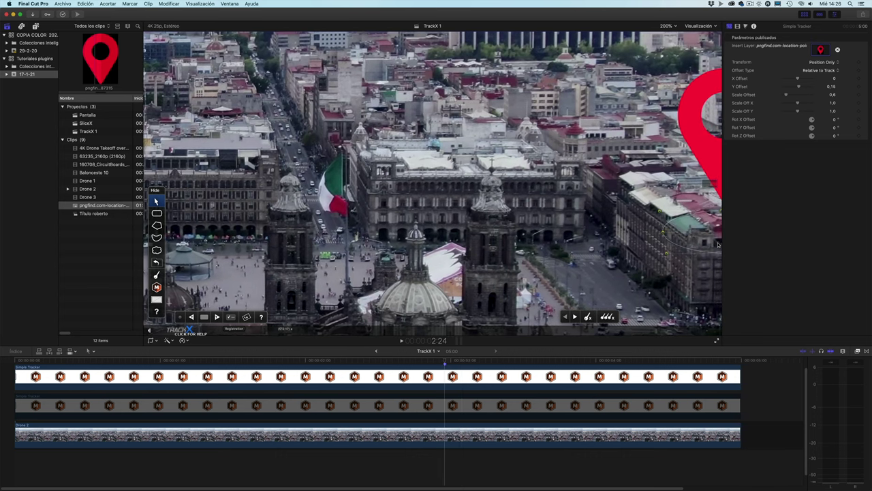
{"action": "key", "text": "Right"}
{"action": "key", "text": "Right"}
{"action": "key", "text": "Left"}
{"action": "key", "text": "Left"}
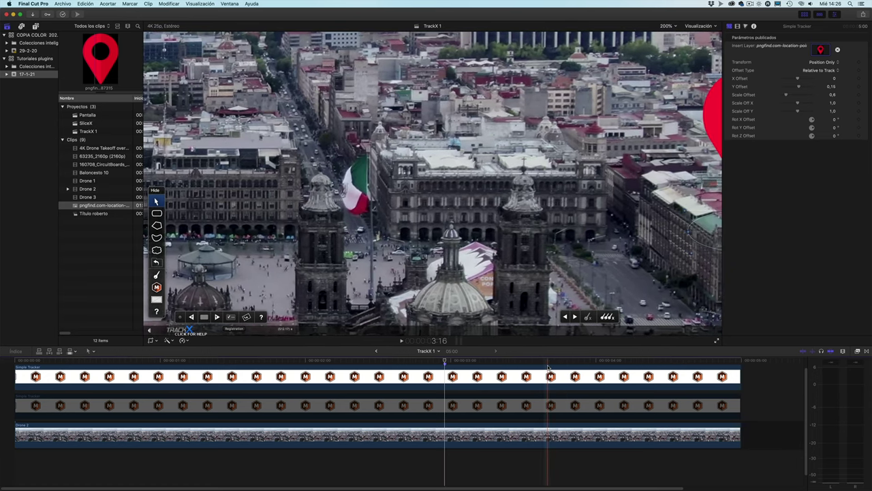
Step: Step between tracking keyframes past 3:21 and shift the tracking shape right to follow the building
{"action": "left_click", "coordinate": [479, 362]}
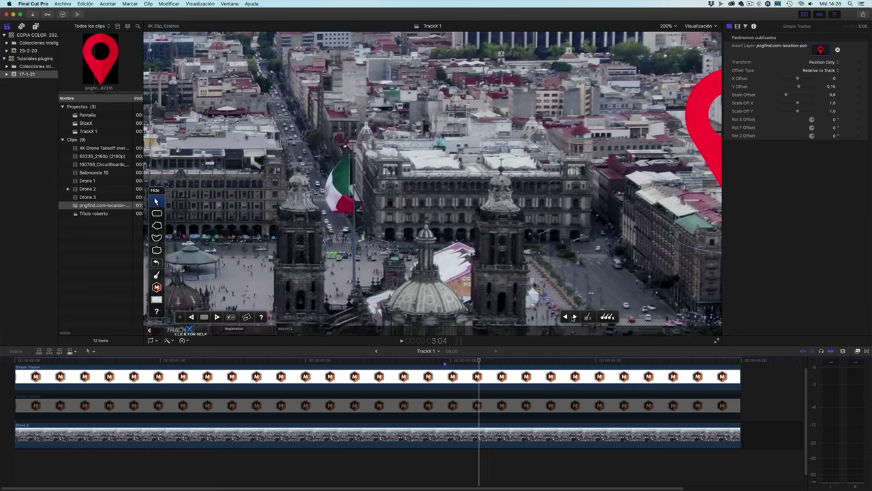
{"action": "left_click", "coordinate": [573, 317]}
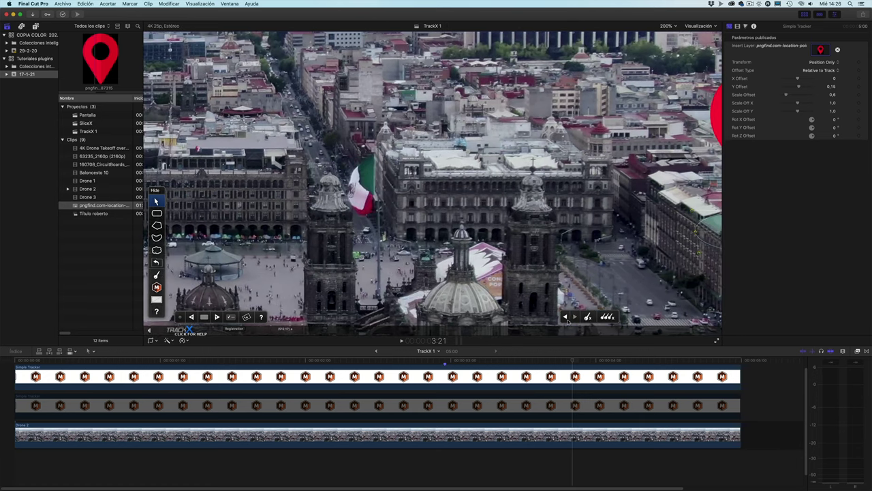
{"action": "left_click", "coordinate": [565, 317]}
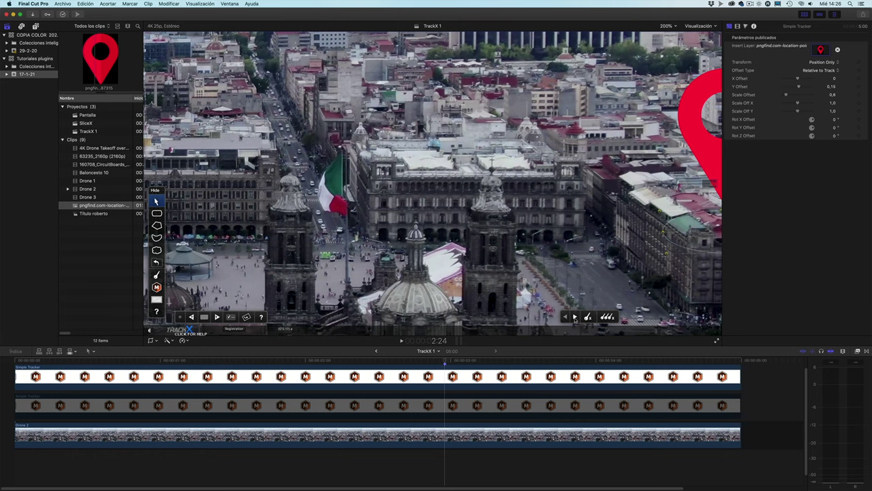
{"action": "left_click", "coordinate": [574, 317]}
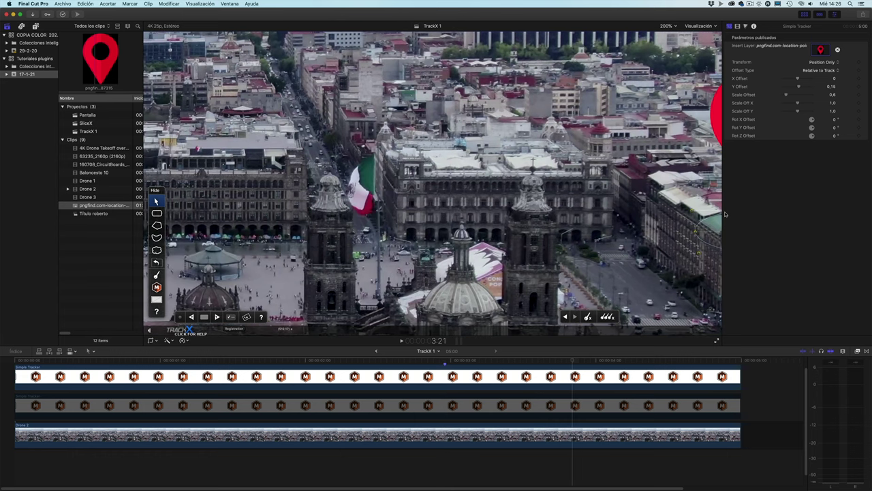
{"action": "left_click_drag", "start_coordinate": [711, 236], "coordinate": [712, 235]}
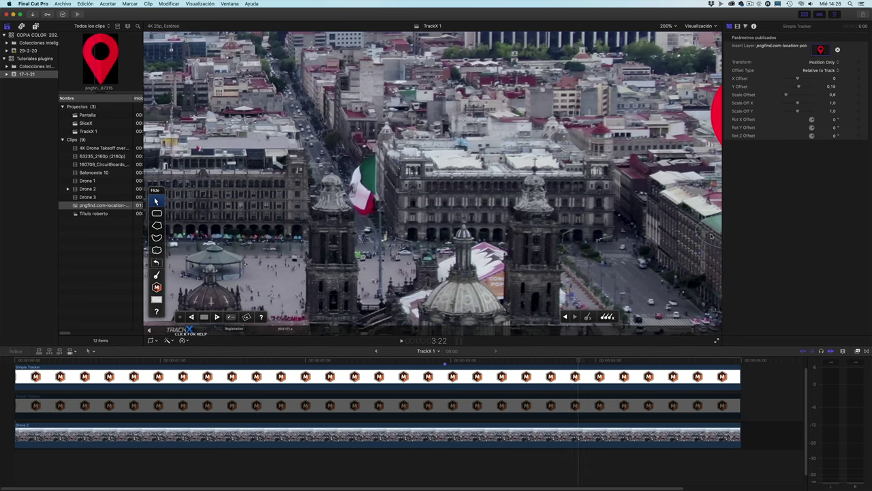
{"action": "left_click_drag", "start_coordinate": [711, 237], "coordinate": [717, 239]}
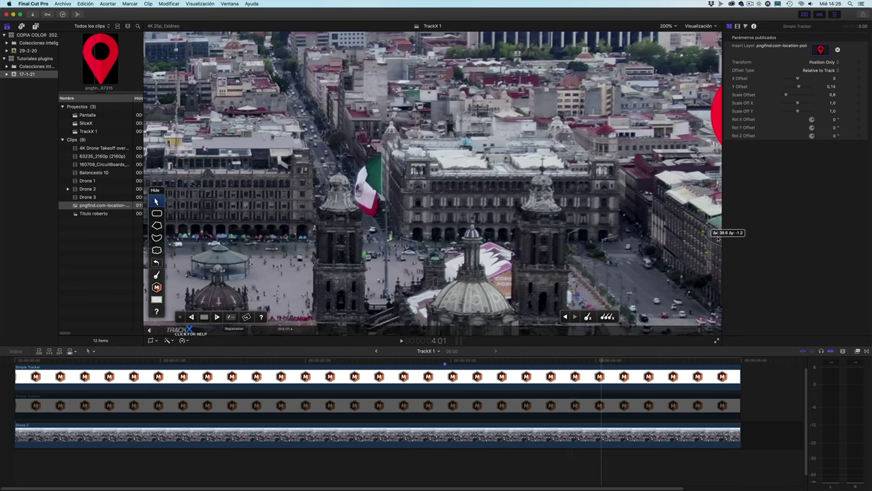
{"action": "left_click_drag", "start_coordinate": [717, 237], "coordinate": [718, 238]}
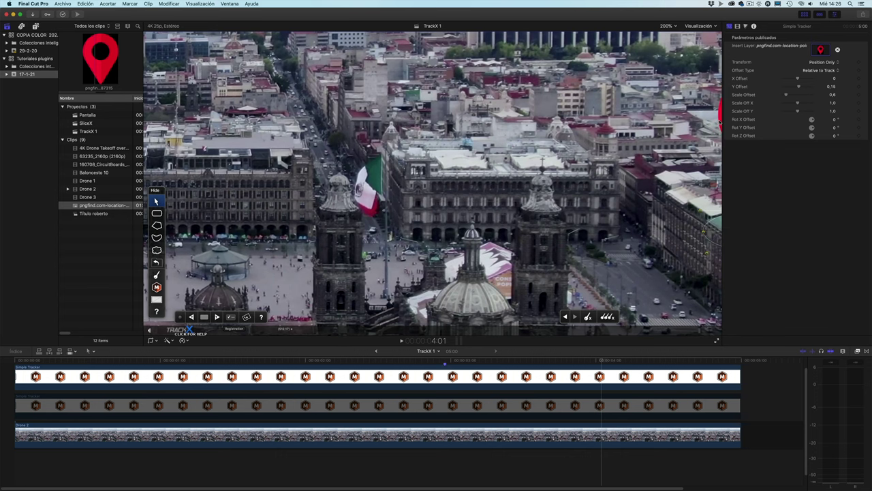
Step: Reposition the tracking shape at the frame edge on 4:02, then select the top tracker clip at 4:03
{"action": "key", "text": "Right"}
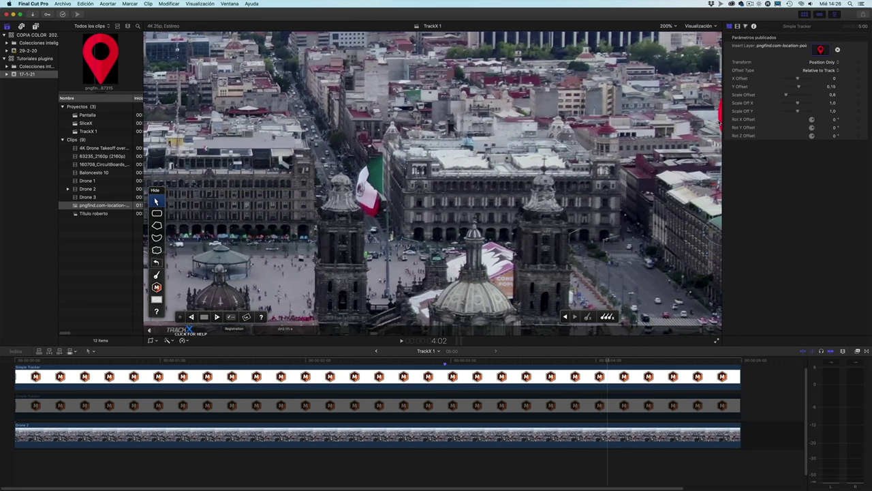
{"action": "left_click_drag", "start_coordinate": [714, 240], "coordinate": [716, 239]}
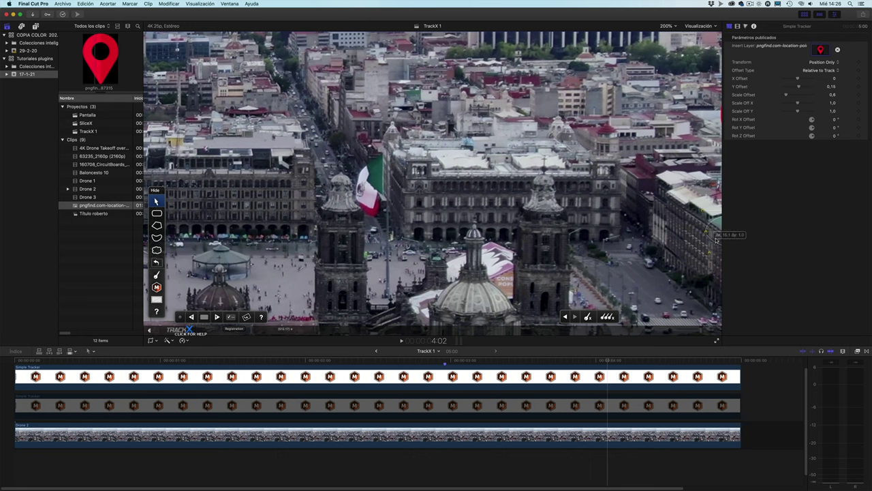
{"action": "key", "text": "Right"}
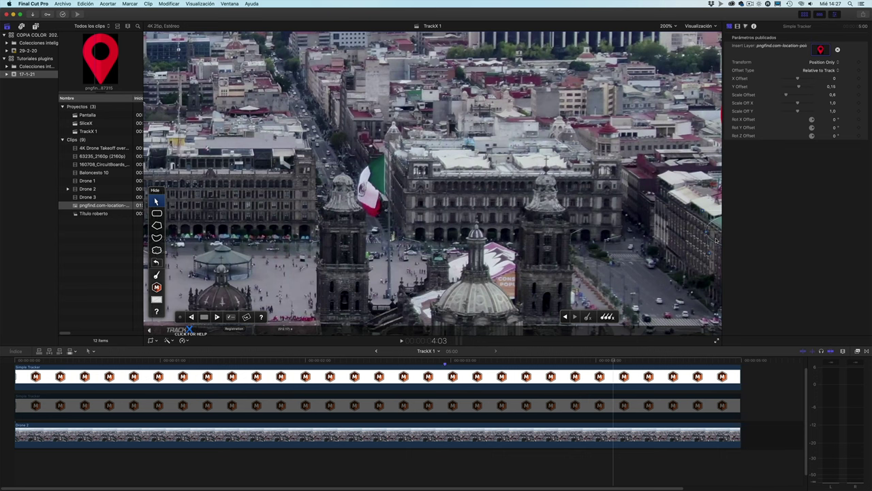
{"action": "key", "text": "Left"}
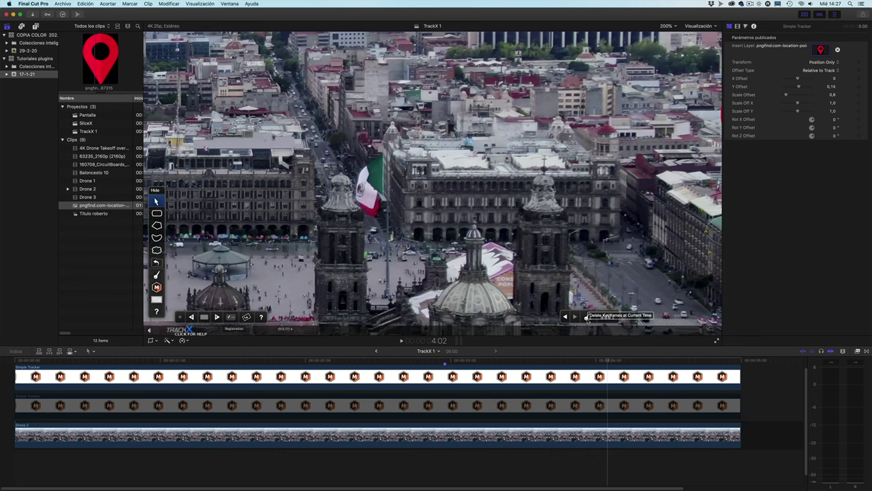
{"action": "left_click", "coordinate": [613, 374]}
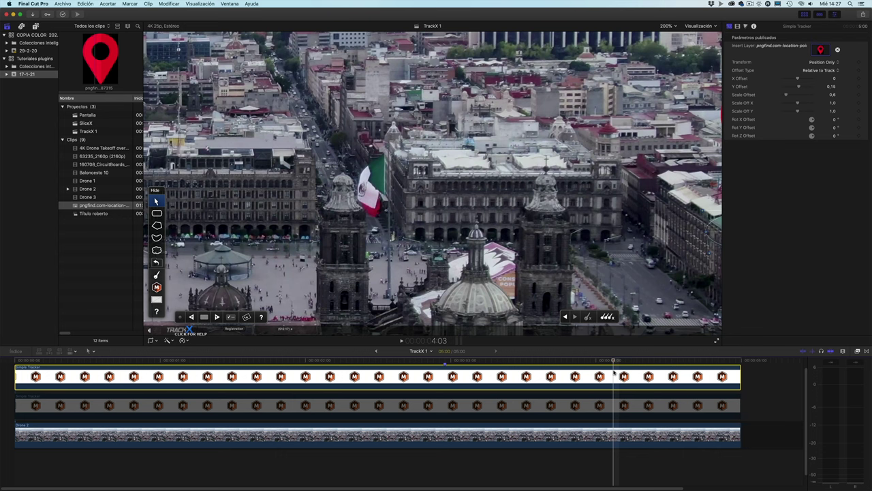
Step: Trim the top tracker clip to end at 4:03 and set the viewer zoom to Ajustar
{"action": "key", "text": "alt+]"}
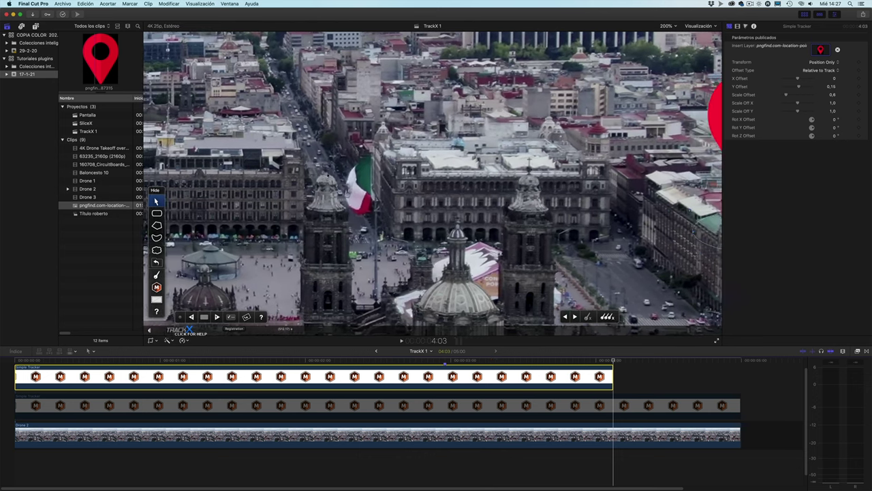
{"action": "left_click", "coordinate": [666, 26]}
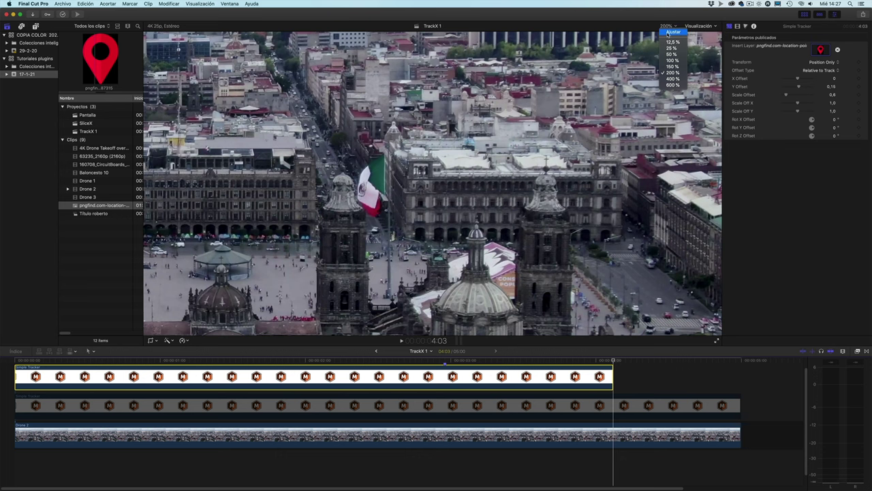
{"action": "left_click", "coordinate": [671, 32]}
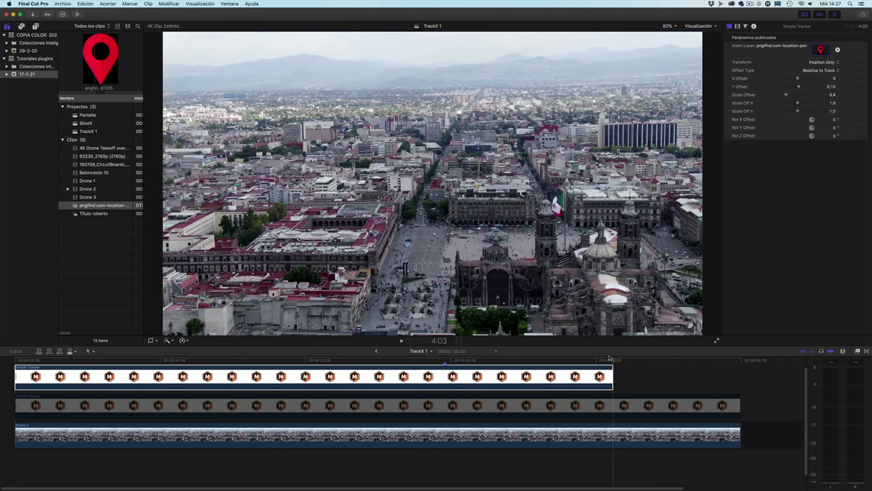
Step: Select the Simple Tracker clip and step back through its keyframes from 4:01 to 3:21
{"action": "left_click", "coordinate": [609, 376]}
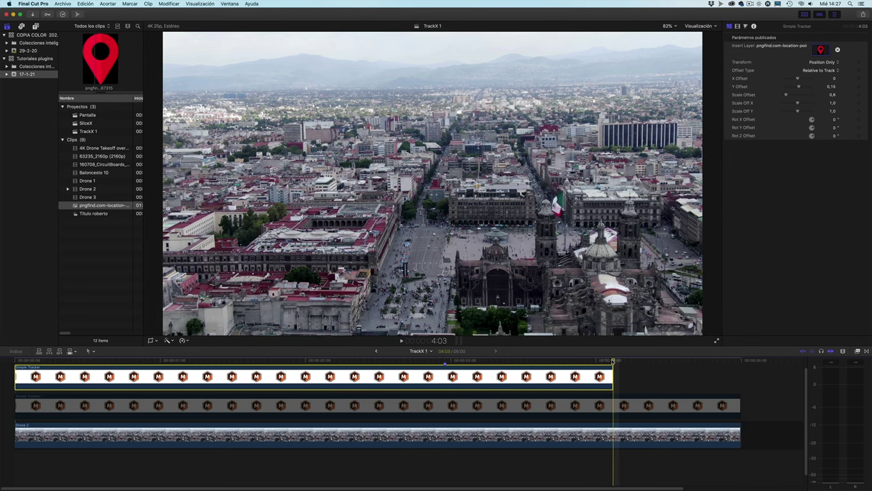
{"action": "left_click", "coordinate": [609, 368]}
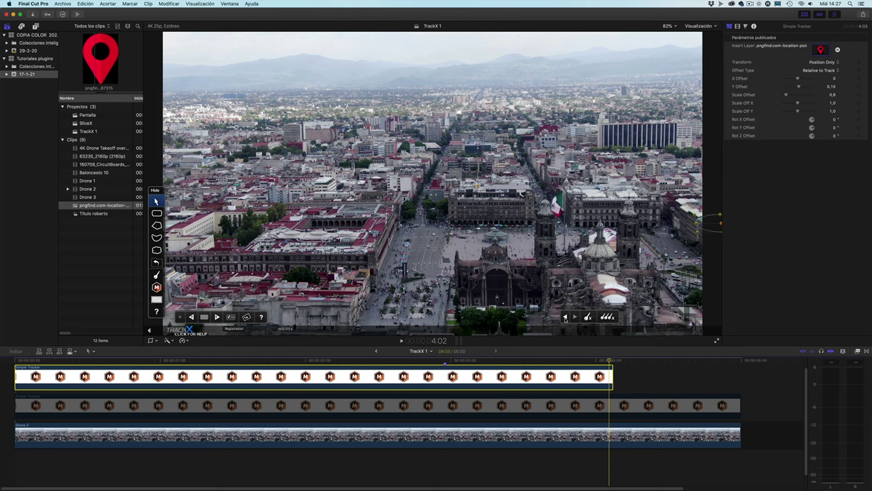
{"action": "left_click", "coordinate": [565, 317]}
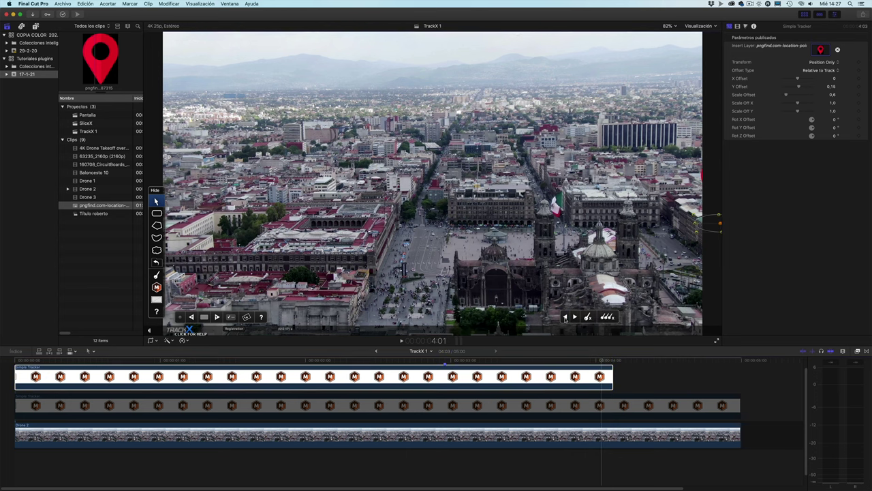
{"action": "left_click", "coordinate": [565, 318]}
Step: Return to keyframe 2:24 and enable the disabled middle pin tracker clip with V
{"action": "left_click", "coordinate": [565, 318]}
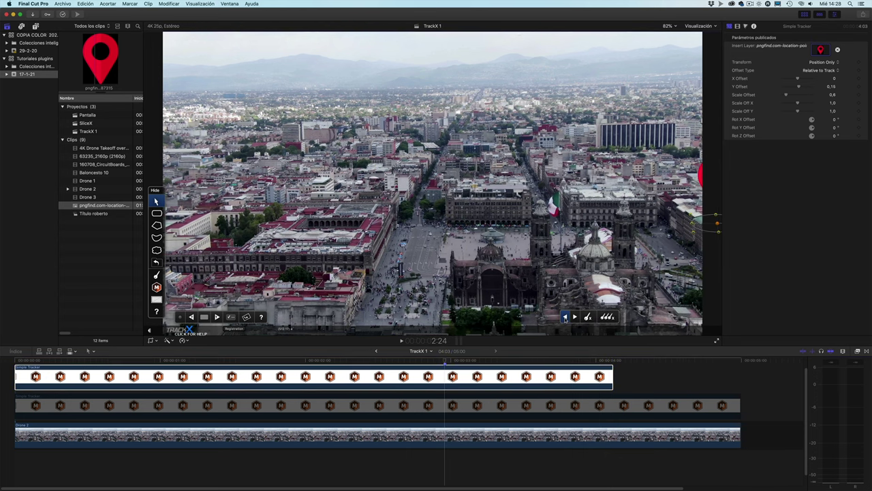
{"action": "left_click", "coordinate": [595, 367]}
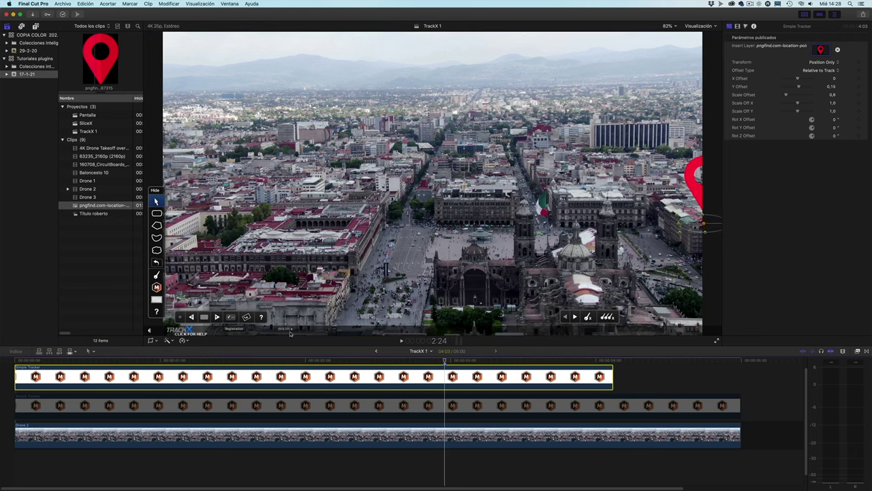
{"action": "left_click", "coordinate": [379, 407]}
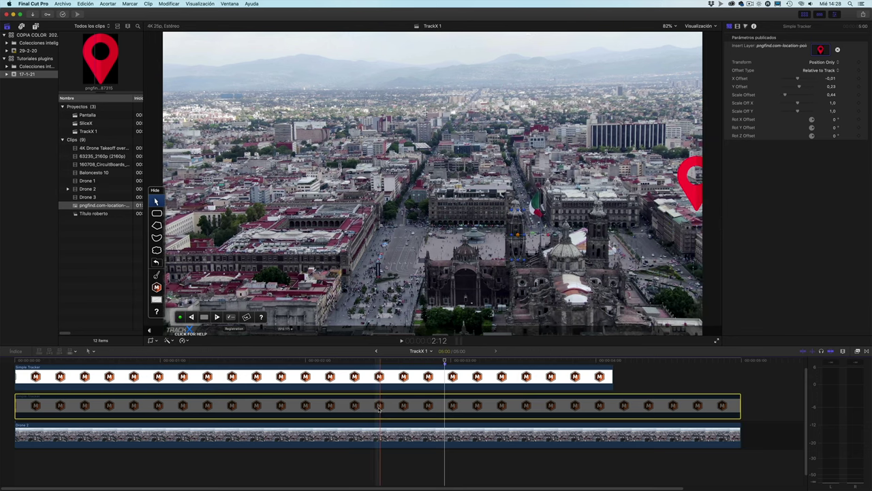
{"action": "key", "text": "v"}
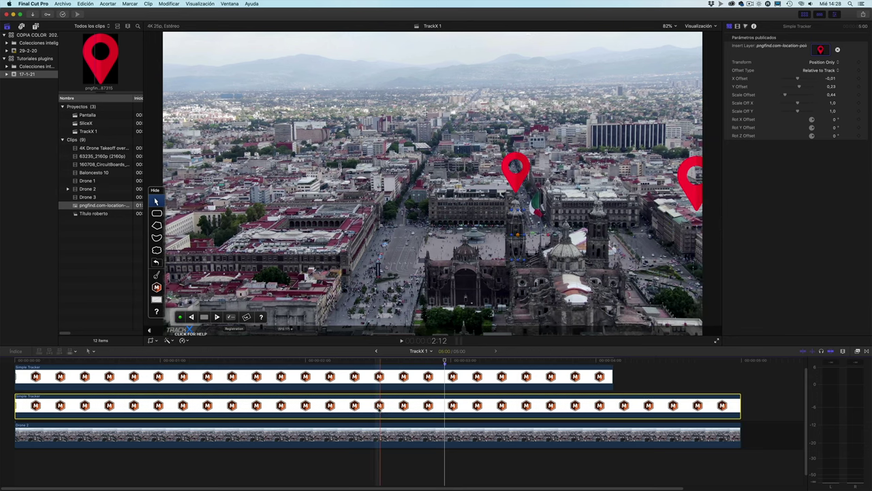
Step: Set the top tracker clip's Tracking Options motion blur to Medium Quality
{"action": "left_click", "coordinate": [380, 376]}
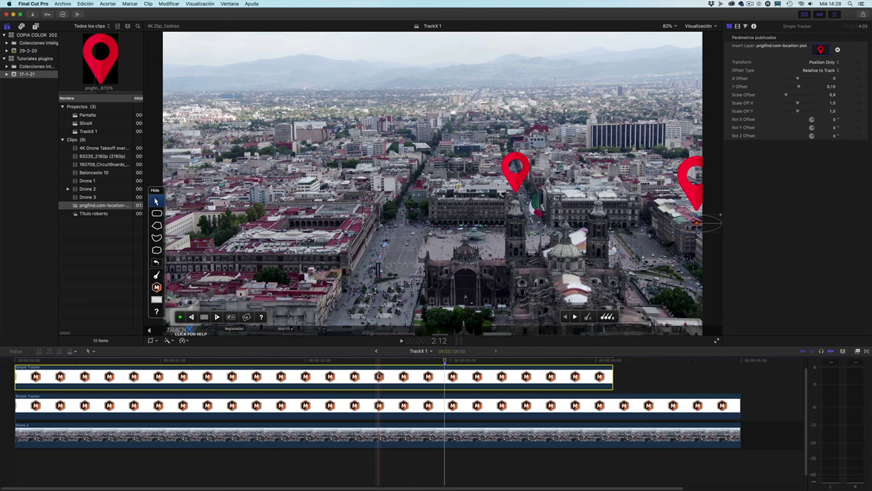
{"action": "left_click", "coordinate": [231, 317]}
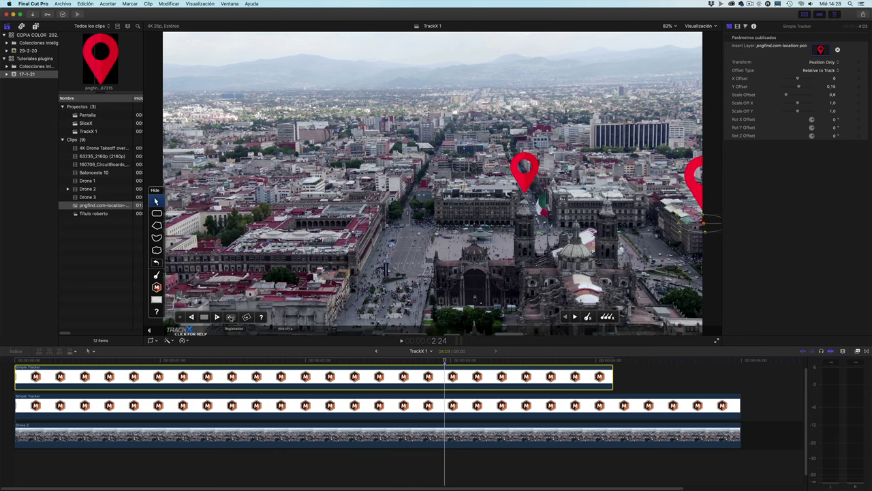
{"action": "left_click", "coordinate": [231, 317]}
{"action": "left_click", "coordinate": [431, 244]}
{"action": "left_click", "coordinate": [431, 253]}
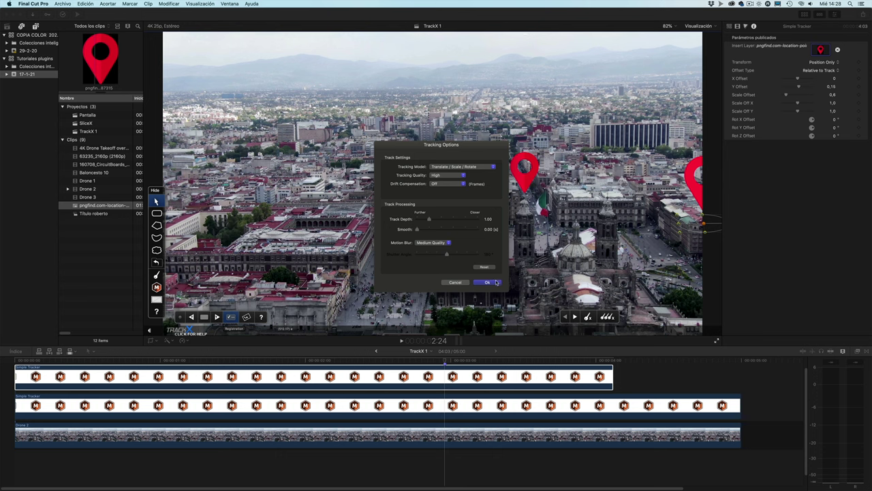
Step: Confirm the Medium Quality tracking options with OK and select the second Simple Tracker clip
{"action": "left_click", "coordinate": [493, 284]}
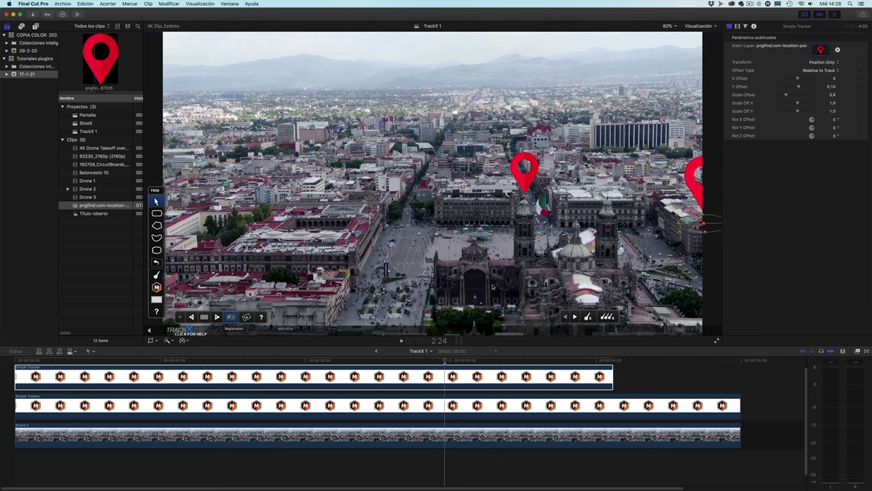
{"action": "left_click", "coordinate": [446, 414]}
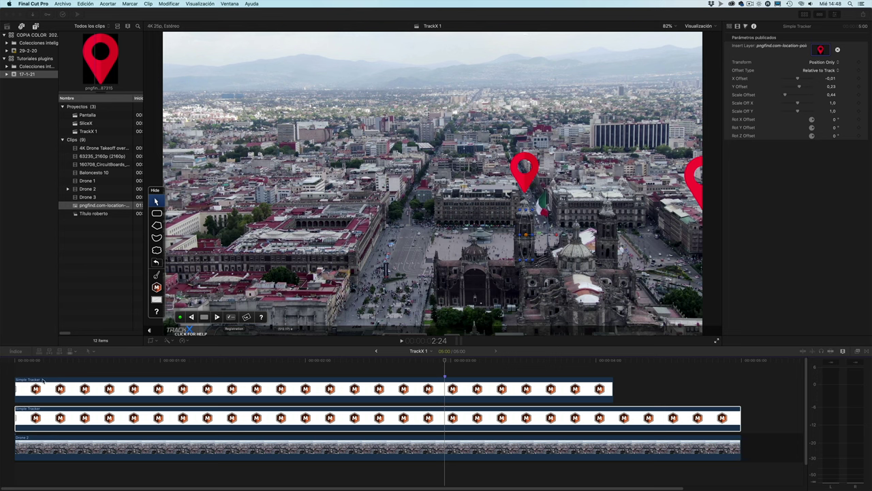
Step: Play the Zócalo shot from the timeline start to watch both red pins follow their buildings
{"action": "left_click", "coordinate": [31, 363]}
{"action": "left_click", "coordinate": [16, 361]}
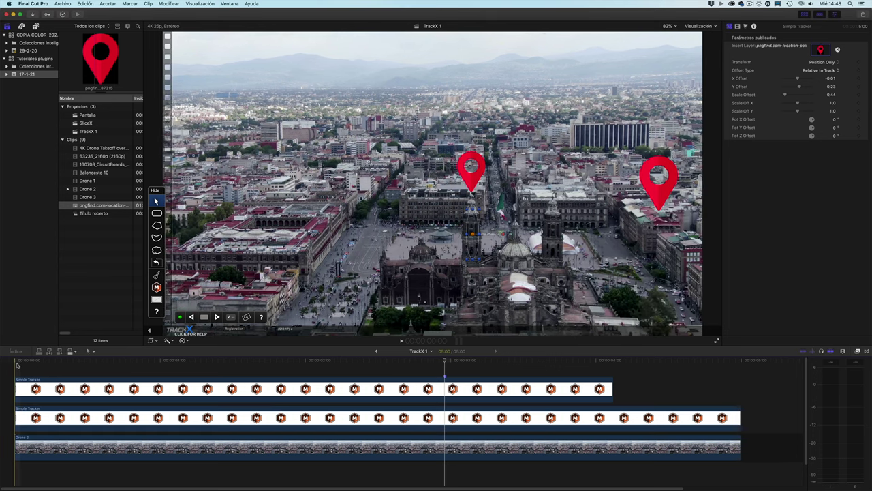
{"action": "left_click", "coordinate": [698, 26]}
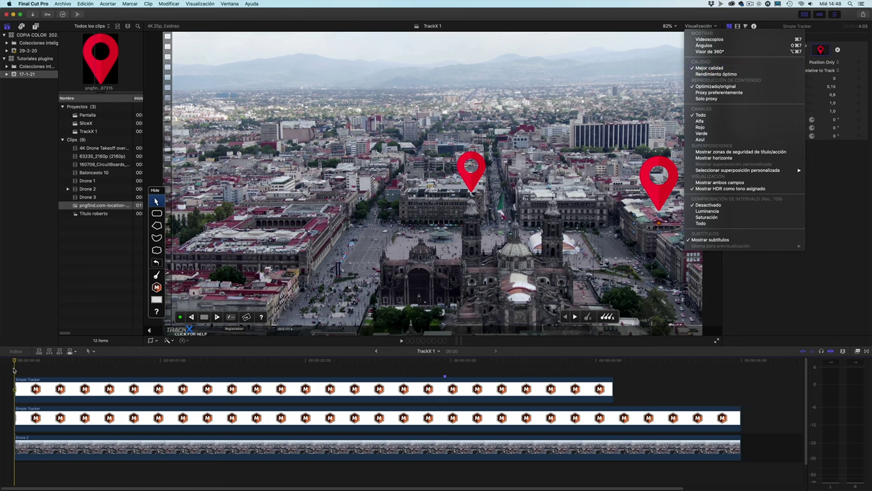
{"action": "left_click", "coordinate": [14, 369]}
{"action": "key", "text": "space"}
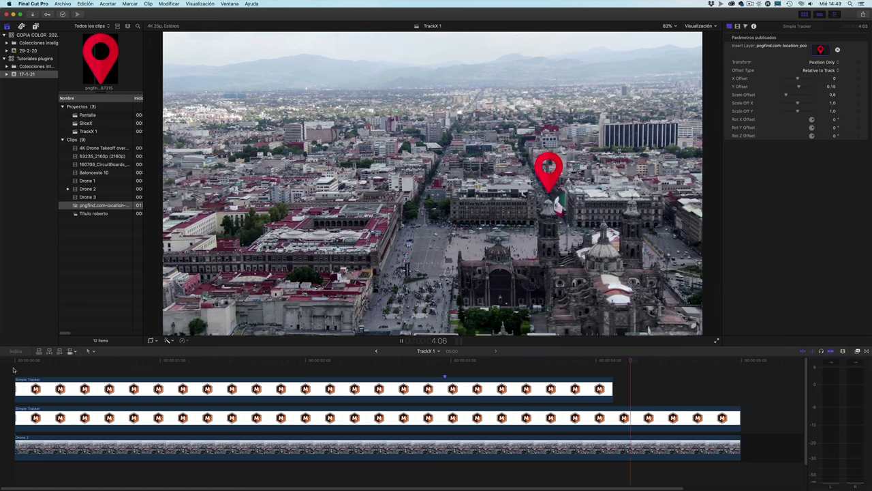
{"action": "key", "text": "space"}
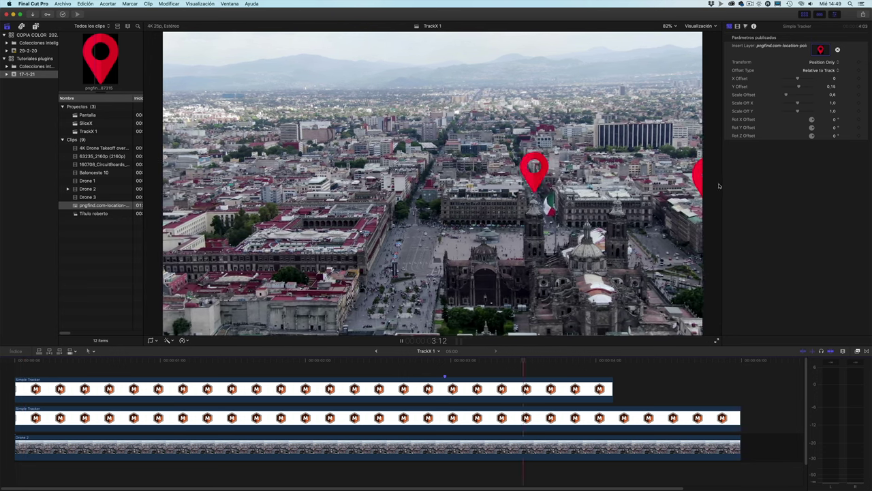
Step: Replay the shot from around 2:17 several times, stopping at 2:22 to inspect the pin
{"action": "left_click", "coordinate": [444, 382]}
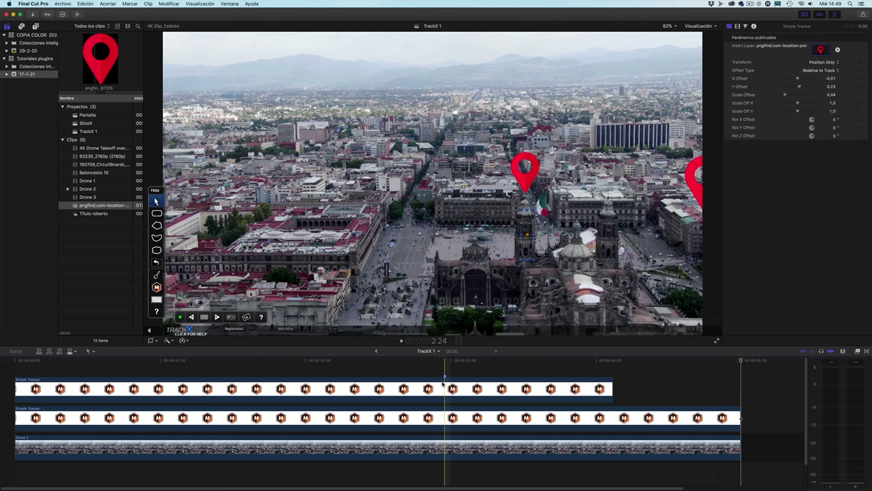
{"action": "left_click", "coordinate": [330, 372]}
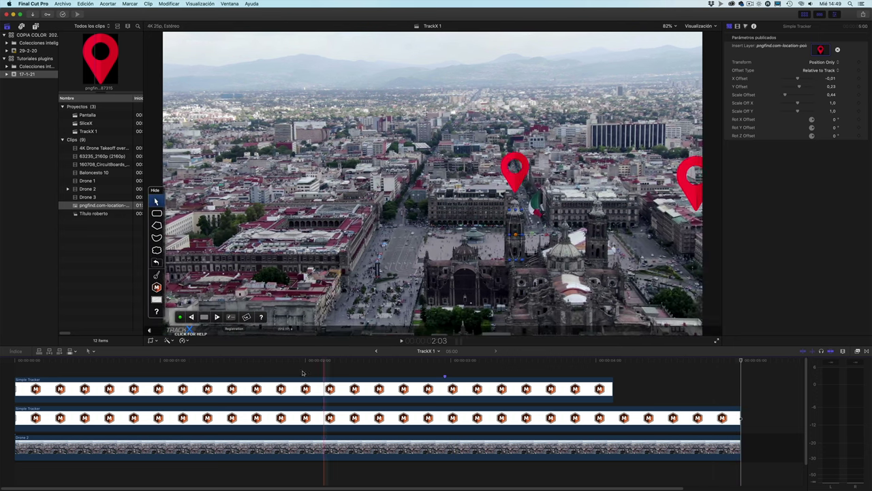
{"action": "key", "text": "space"}
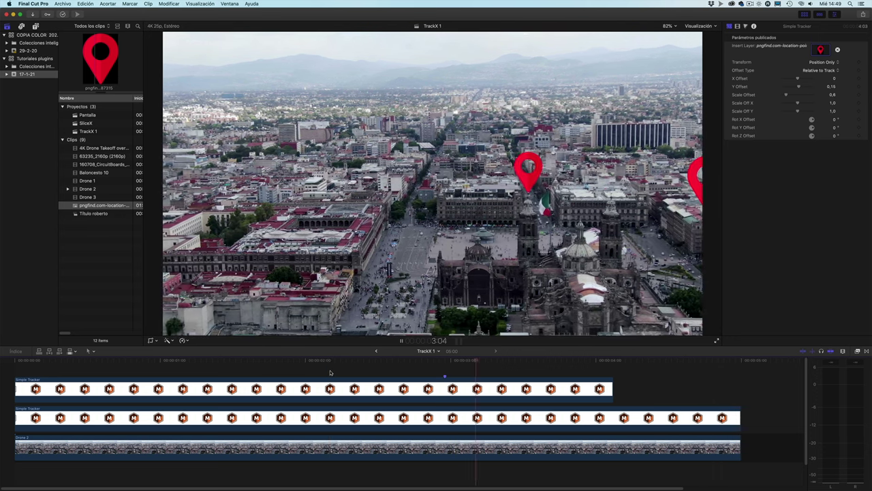
{"action": "key", "text": "space"}
{"action": "left_click", "coordinate": [330, 372]}
{"action": "key", "text": "space"}
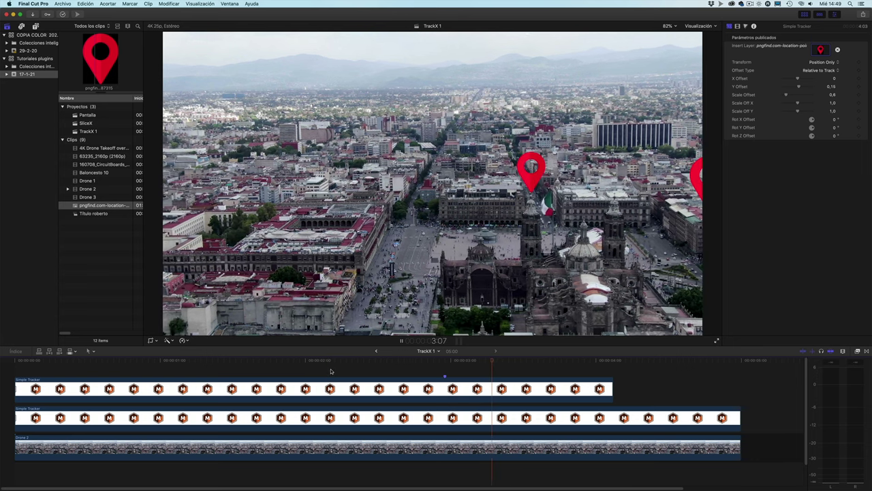
{"action": "key", "text": "space"}
{"action": "left_click", "coordinate": [434, 367]}
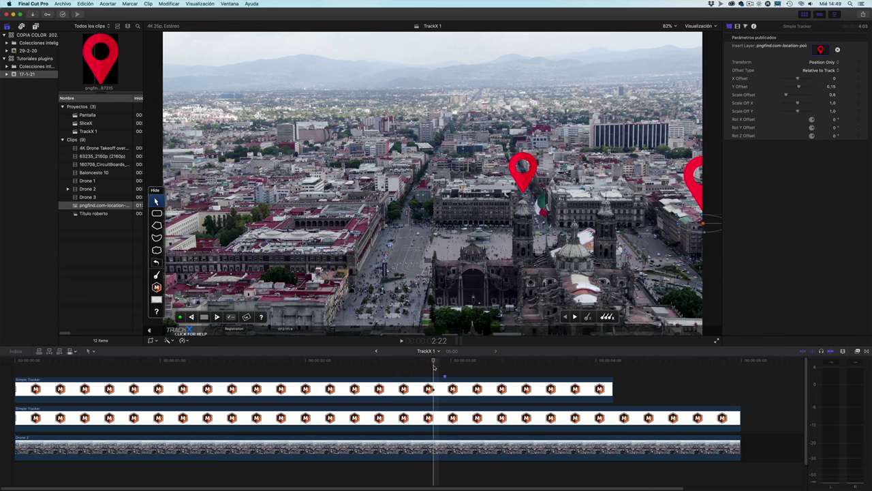
{"action": "key", "text": "space"}
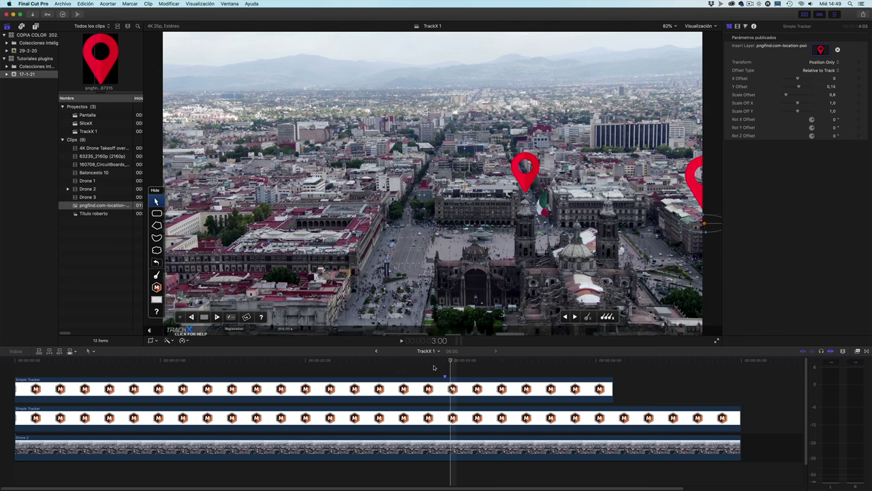
Step: Step frame by frame between 2:23 and 2:24 to spot where the pin slips
{"action": "key", "text": "Left"}
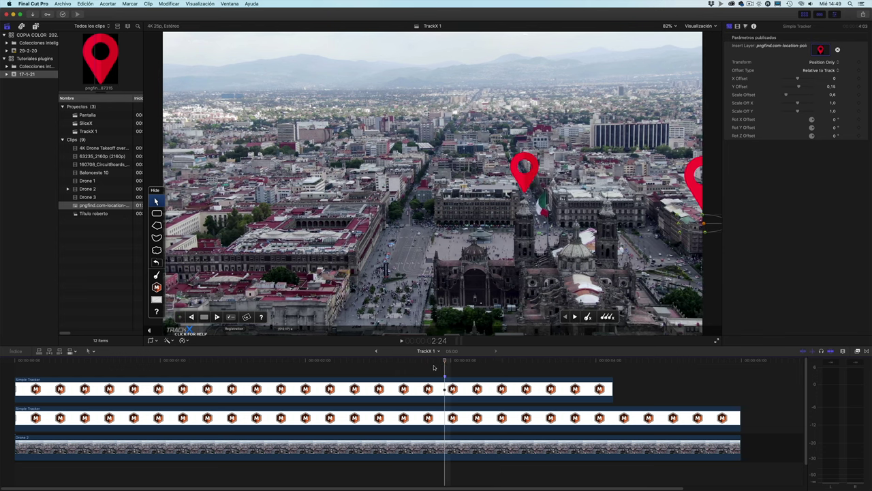
{"action": "key", "text": "Left"}
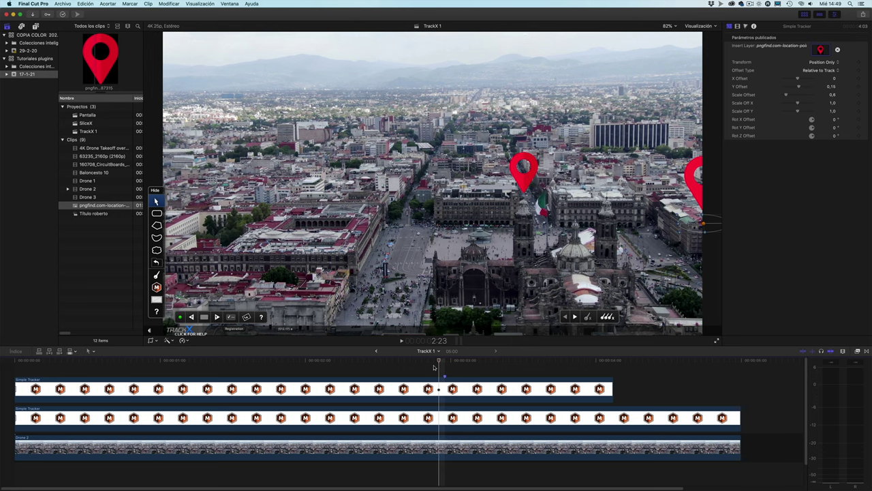
{"action": "key", "text": "Right"}
{"action": "key", "text": "Left"}
{"action": "key", "text": "Right"}
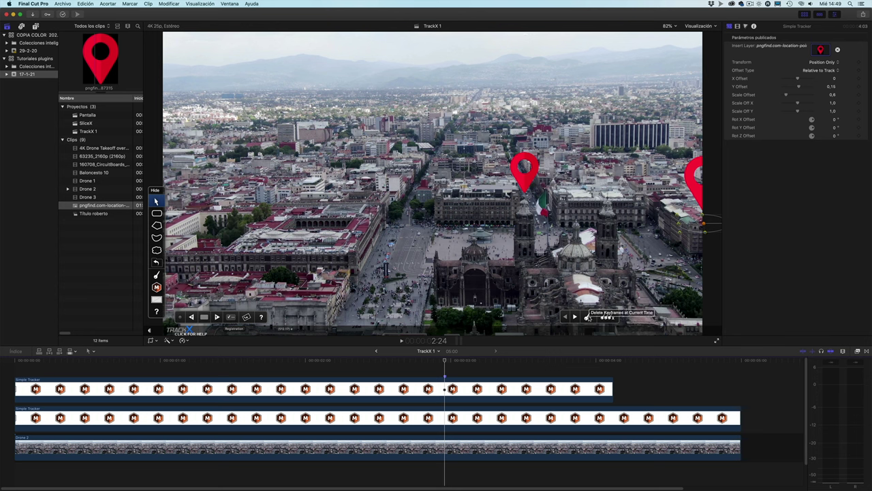
Step: Nudge the right pin's TrackX tracking point about 13.5 px right at frame 2:24
{"action": "left_click_drag", "start_coordinate": [704, 224], "coordinate": [701, 228]}
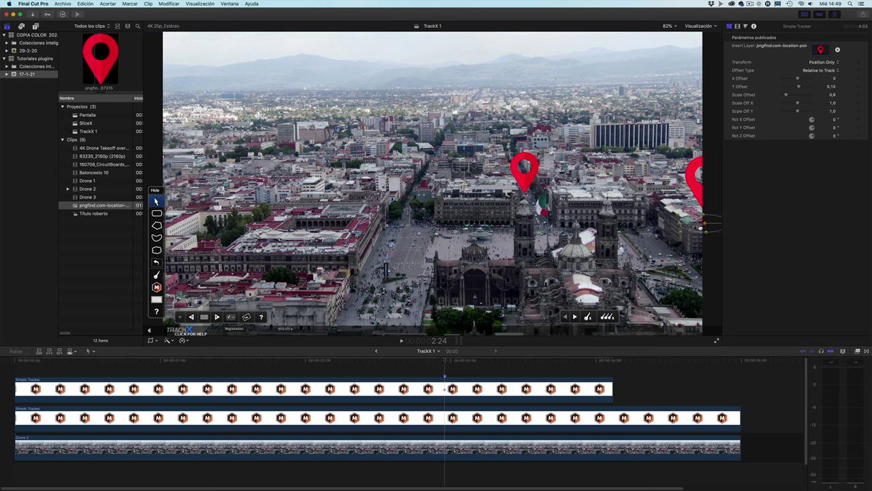
{"action": "left_click_drag", "start_coordinate": [700, 228], "coordinate": [700, 229]}
Step: Switch viewer playback to Optimal Performance and park the playhead at 2:23
{"action": "left_click", "coordinate": [700, 26]}
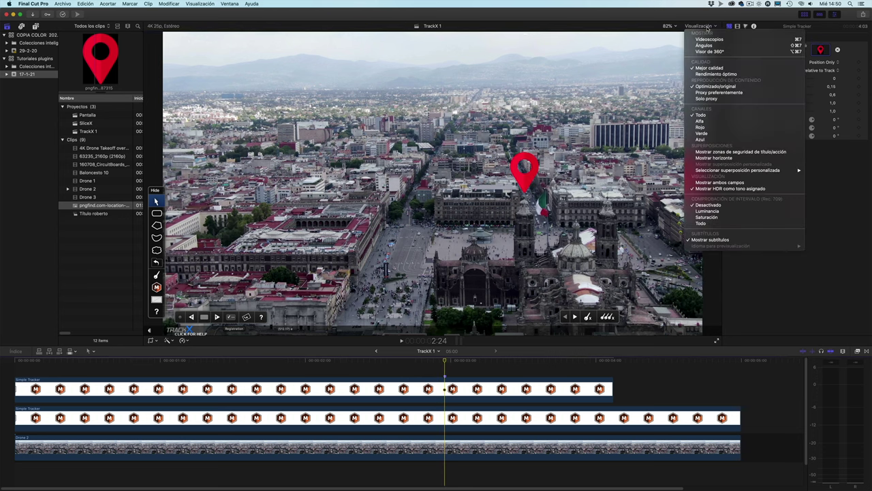
{"action": "left_click", "coordinate": [713, 74]}
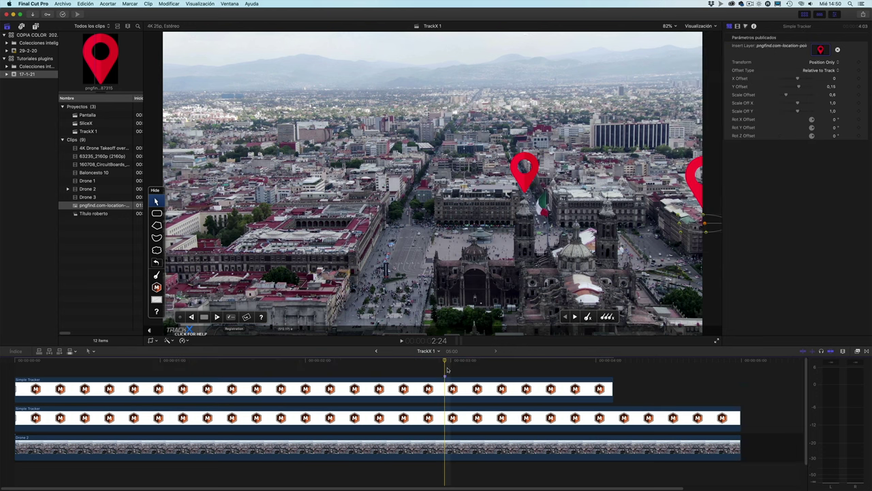
{"action": "left_click", "coordinate": [439, 362]}
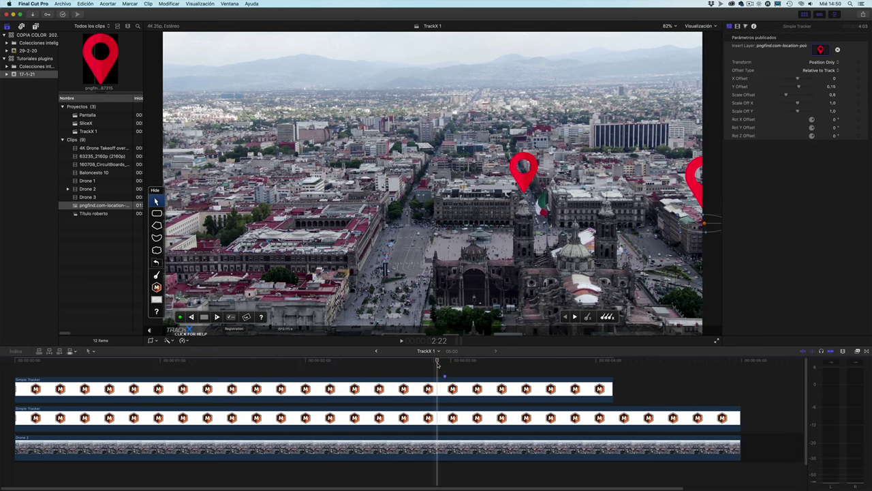
Step: Step frame by frame between 2:23 and 3:02 to recheck the corrected pin position
{"action": "key", "text": "Right"}
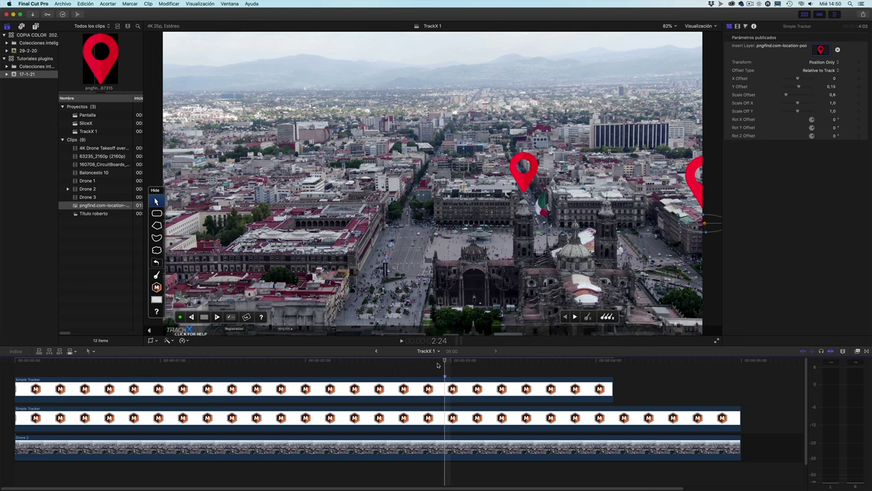
{"action": "key", "text": "Right"}
{"action": "key", "text": "Right"}
{"action": "key", "text": "Right"}
{"action": "key", "text": "Left"}
{"action": "key", "text": "Left"}
{"action": "key", "text": "Left"}
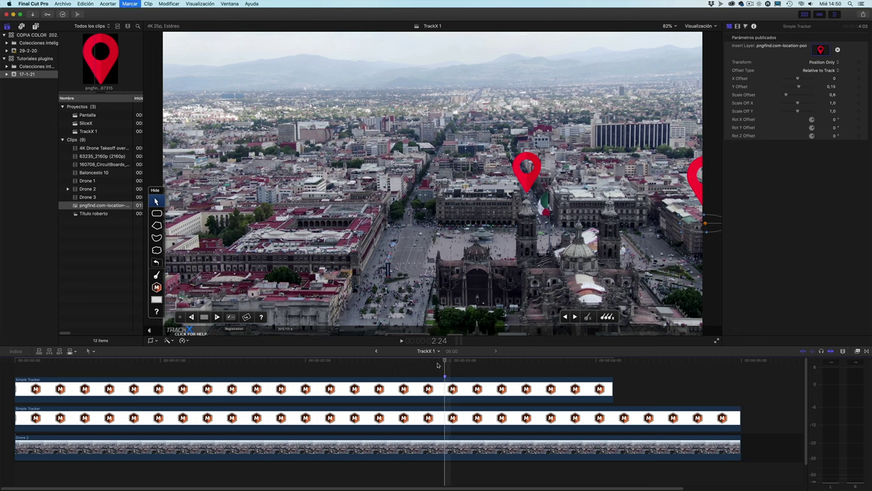
{"action": "key", "text": "Right"}
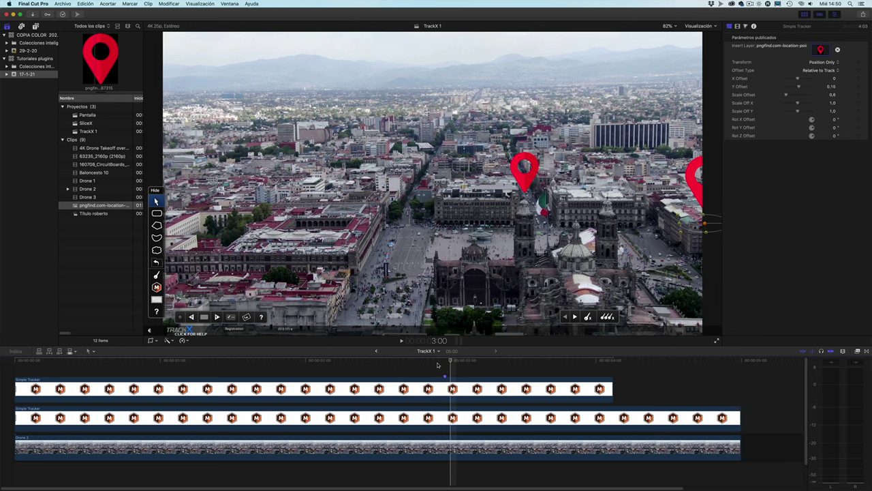
{"action": "key", "text": "Left"}
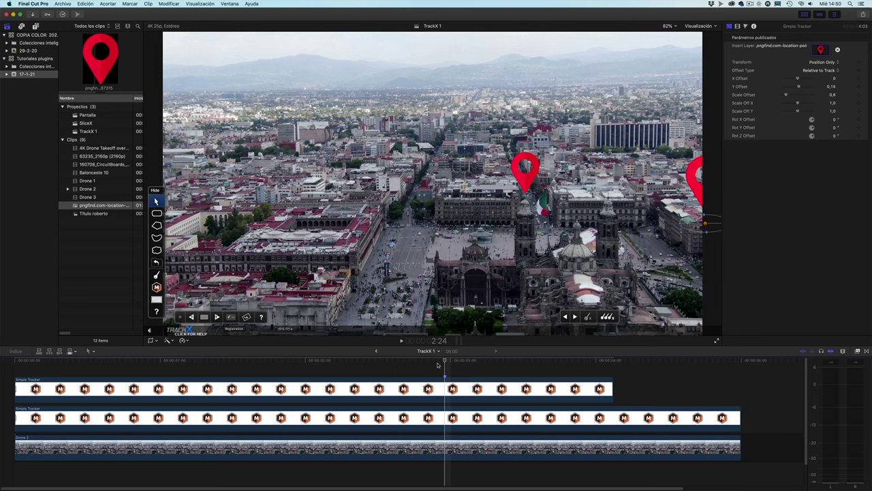
{"action": "key", "text": "Left"}
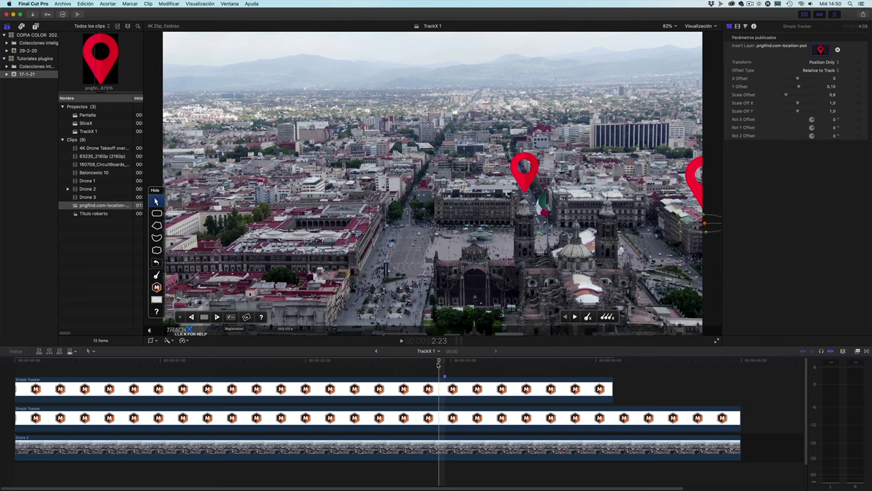
{"action": "key", "text": "Right"}
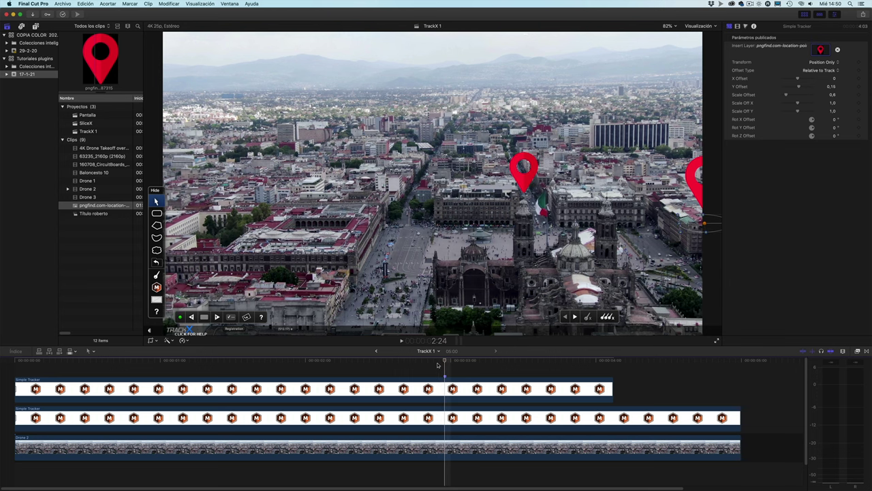
{"action": "key", "text": "Left"}
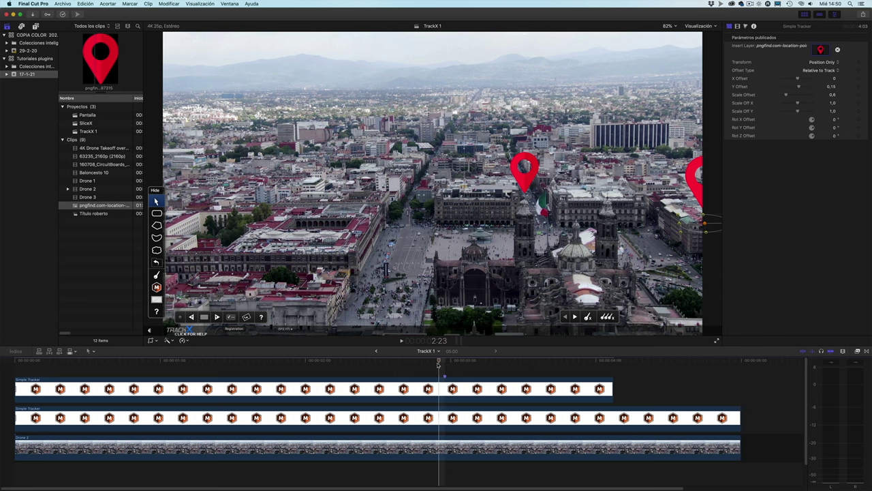
{"action": "key", "text": "Right"}
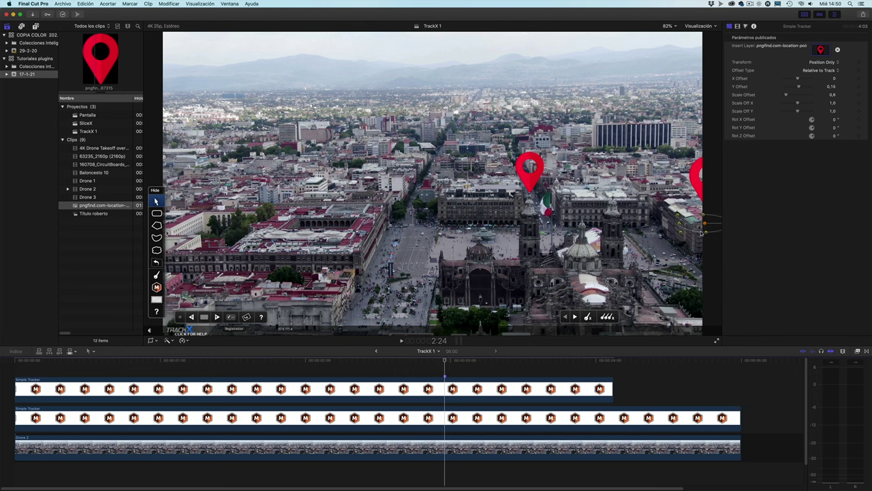
Step: Shift the TrackX tracking shape slightly right and compare frames 2:22 to 2:24
{"action": "left_click_drag", "start_coordinate": [700, 231], "coordinate": [702, 231]}
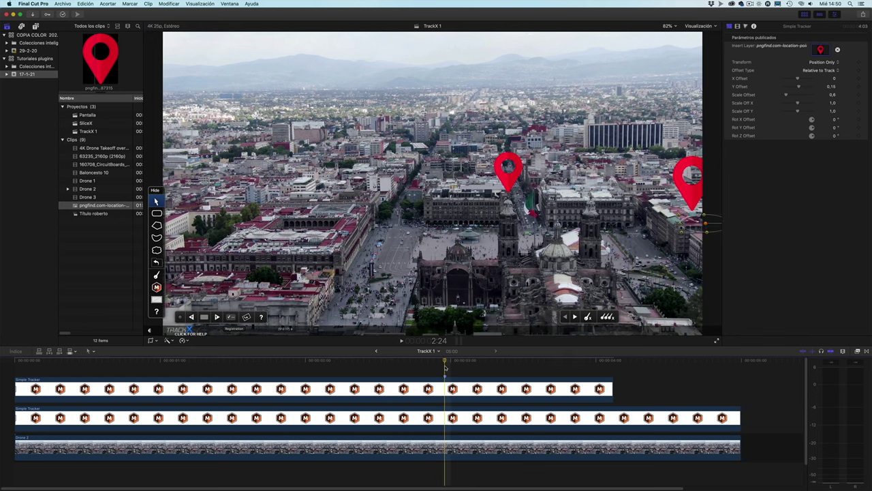
{"action": "key", "text": "Left"}
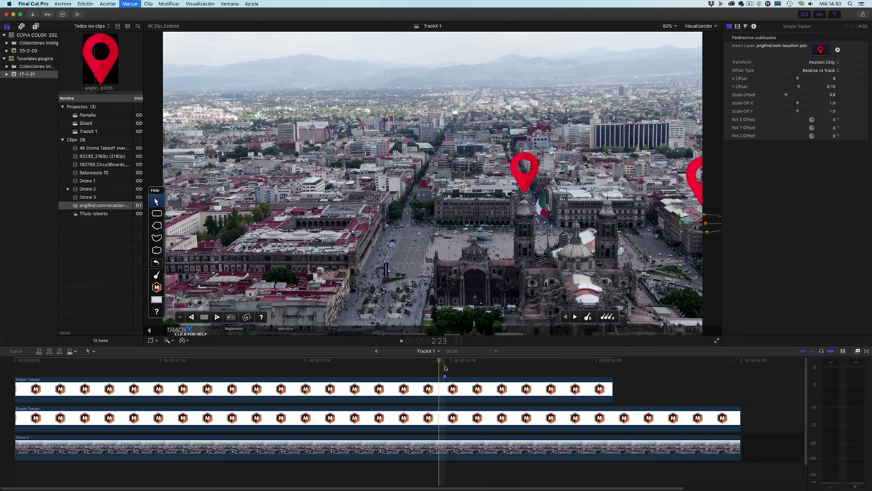
{"action": "key", "text": "Left"}
{"action": "key", "text": "Right"}
{"action": "key", "text": "Right"}
{"action": "key", "text": "Left"}
{"action": "key", "text": "Right"}
{"action": "key", "text": "Left"}
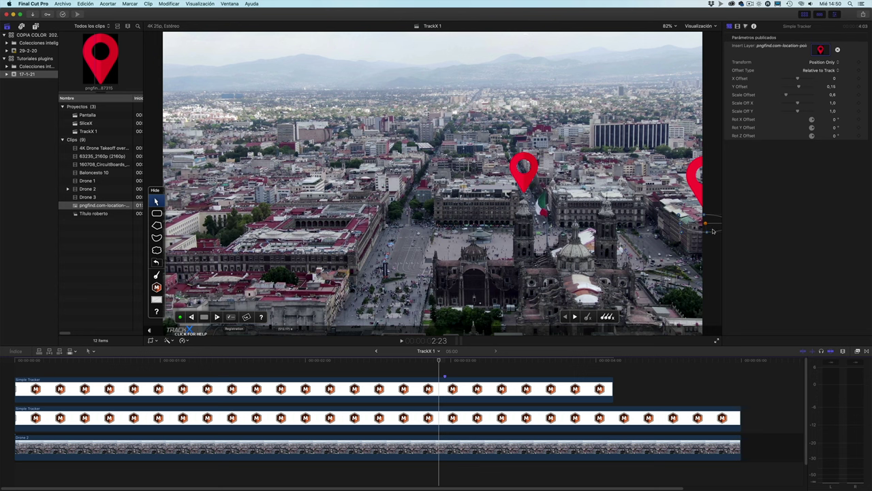
Step: Move the right-edge tracking point slightly left and recheck frames 2:22 to 2:24
{"action": "left_click_drag", "start_coordinate": [713, 228], "coordinate": [711, 230]}
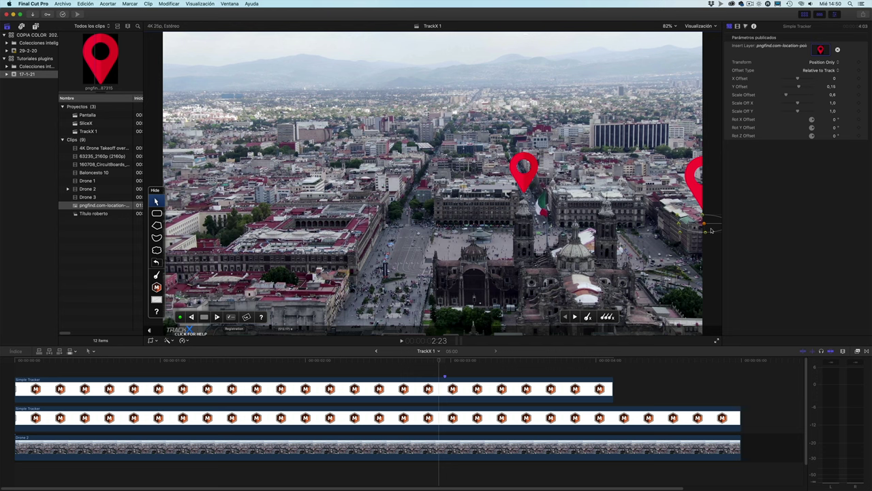
{"action": "key", "text": "Left"}
{"action": "key", "text": "Right"}
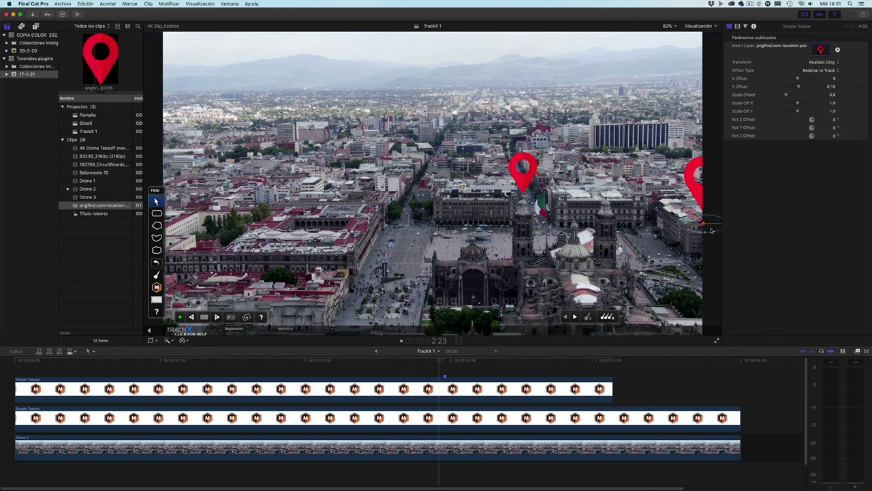
{"action": "key", "text": "Right"}
{"action": "key", "text": "Right"}
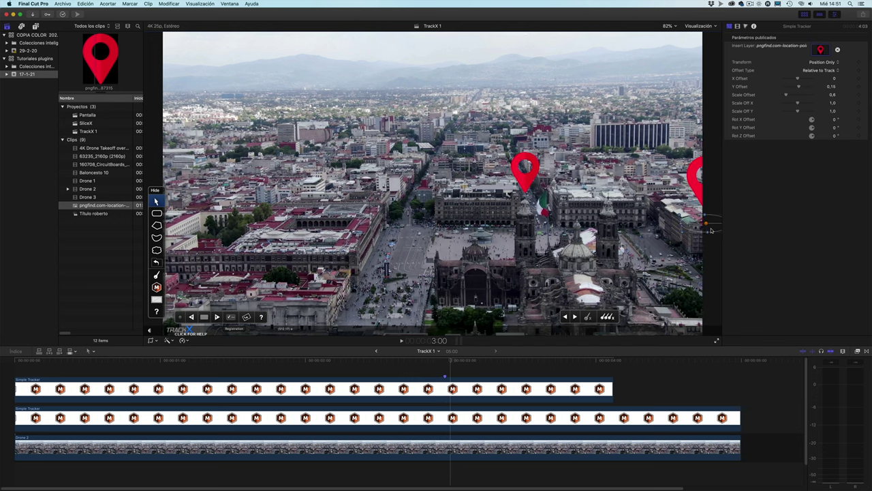
{"action": "key", "text": "Left"}
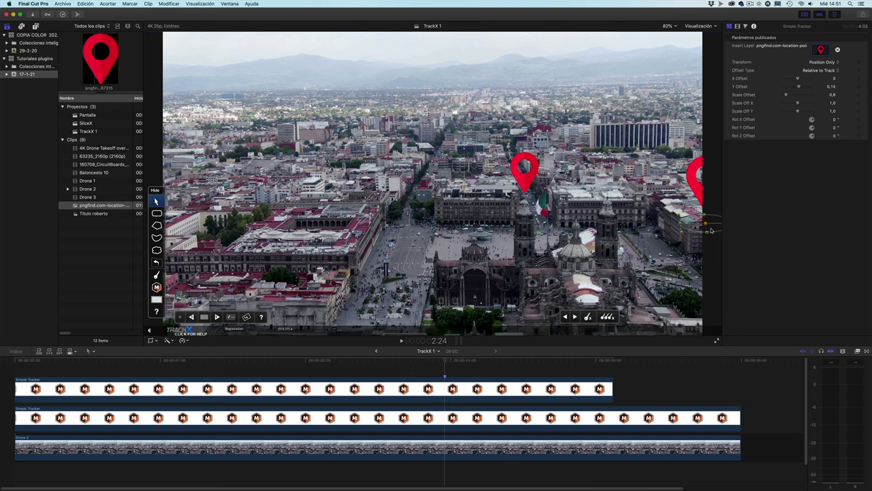
{"action": "key", "text": "Left"}
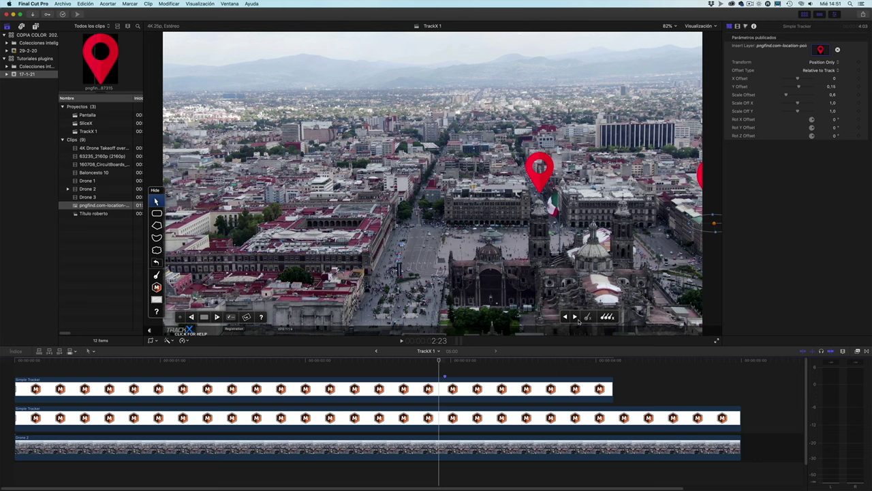
Step: Step through the pin's tracked frames and delete the tracking keyframes at 2:24
{"action": "left_click", "coordinate": [575, 317]}
{"action": "left_click", "coordinate": [575, 317]}
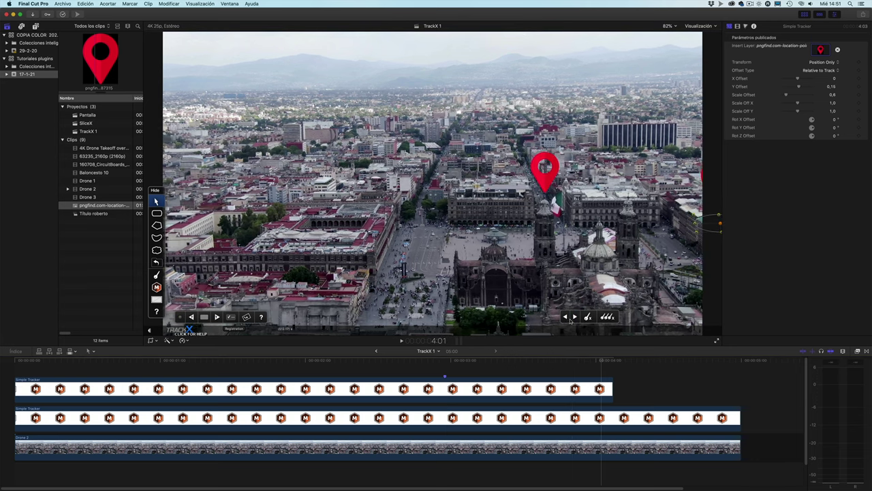
{"action": "left_click", "coordinate": [566, 318]}
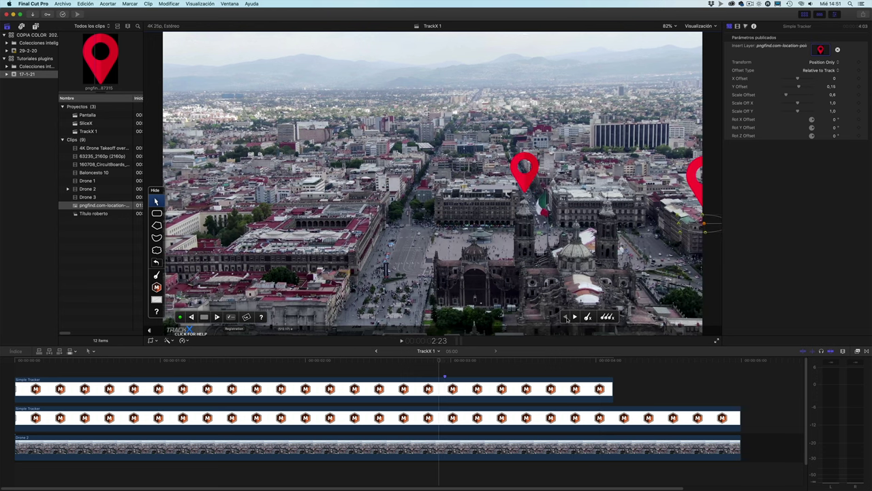
{"action": "left_click", "coordinate": [574, 317]}
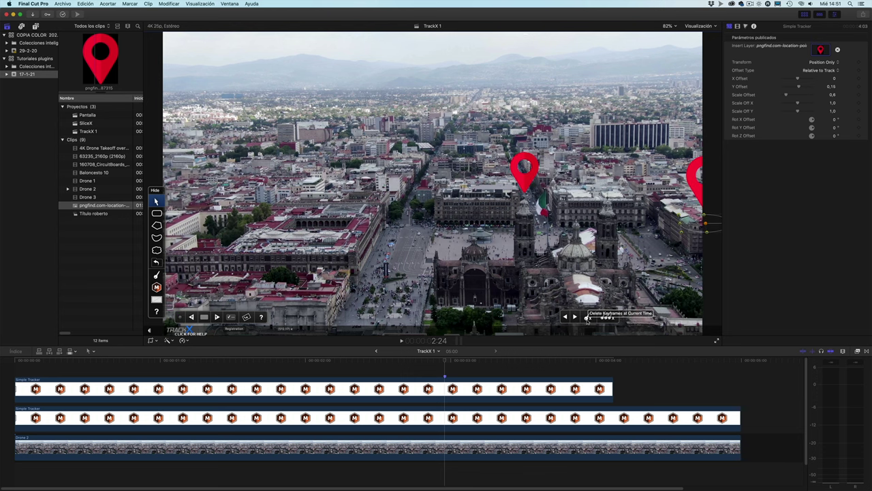
{"action": "left_click", "coordinate": [588, 317]}
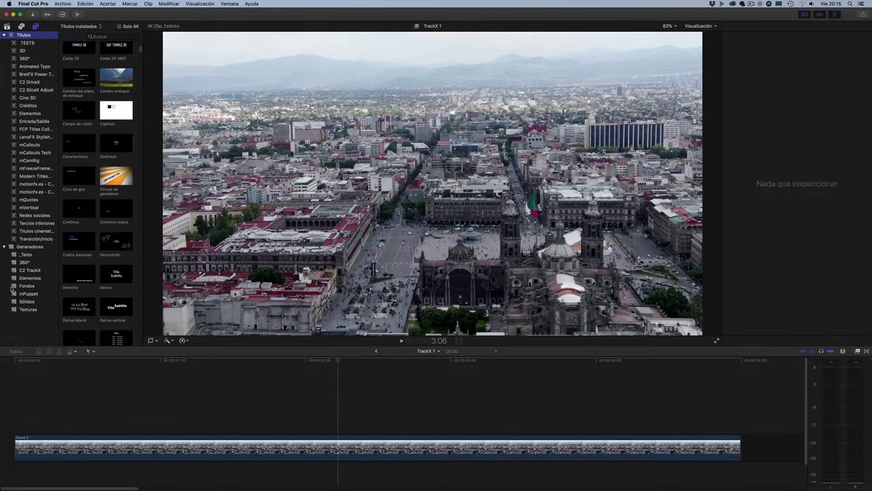
Step: Add the C2 TrackX Track Layer generator above Drone 2, trimmed to end with it
{"action": "left_click", "coordinate": [30, 271]}
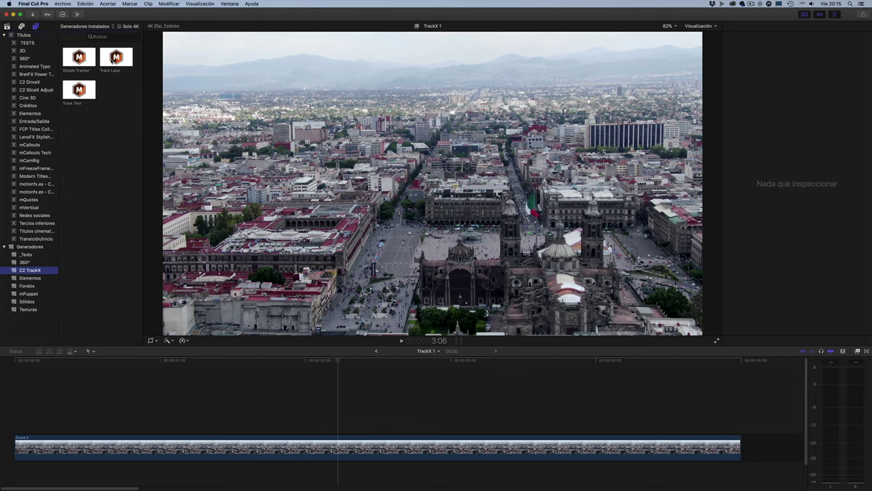
{"action": "left_click_drag", "start_coordinate": [115, 58], "coordinate": [9, 422]}
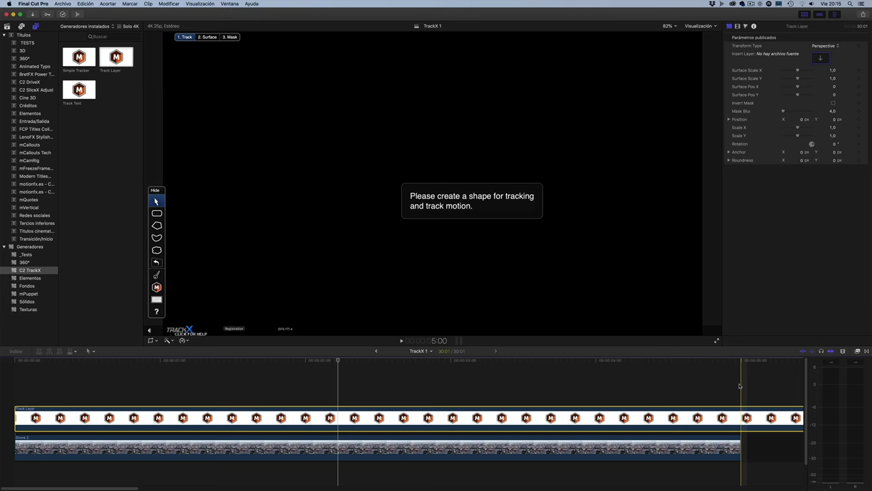
{"action": "key", "text": "alt+bracketright"}
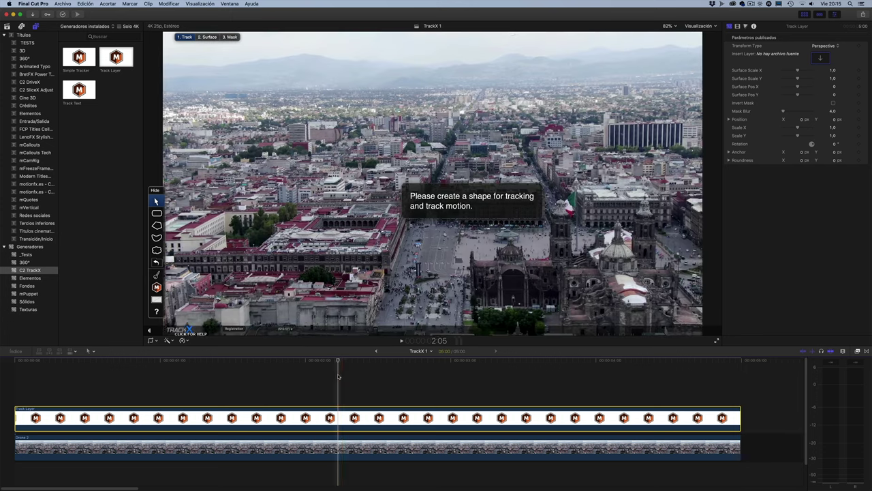
Step: Scrub the playhead between the timeline start, about 2:05 and 3:00
{"action": "left_click", "coordinate": [334, 382]}
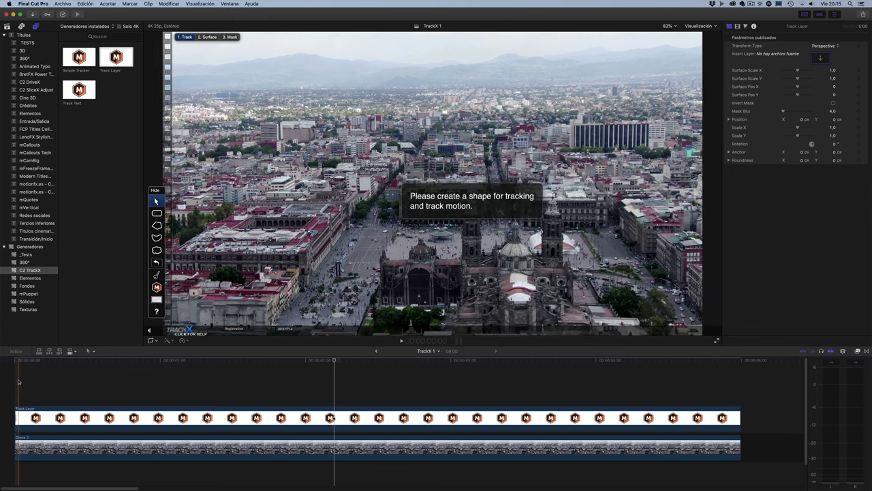
{"action": "left_click", "coordinate": [16, 382]}
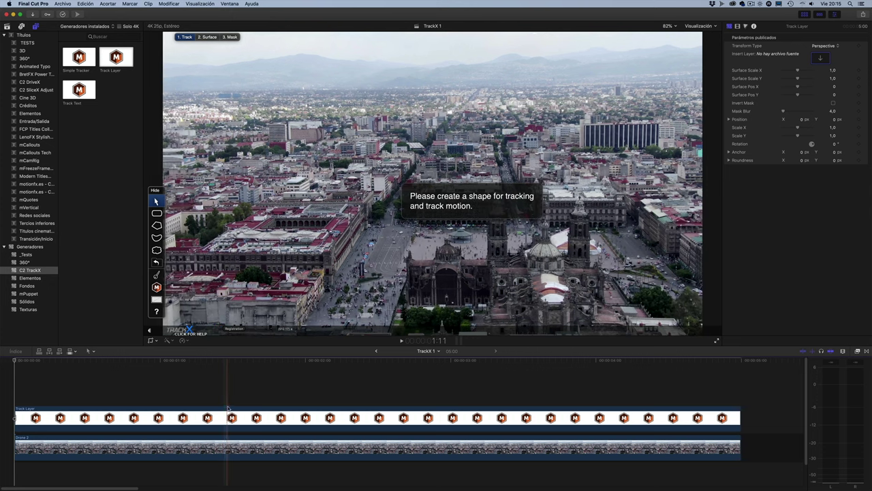
{"action": "left_click", "coordinate": [455, 386]}
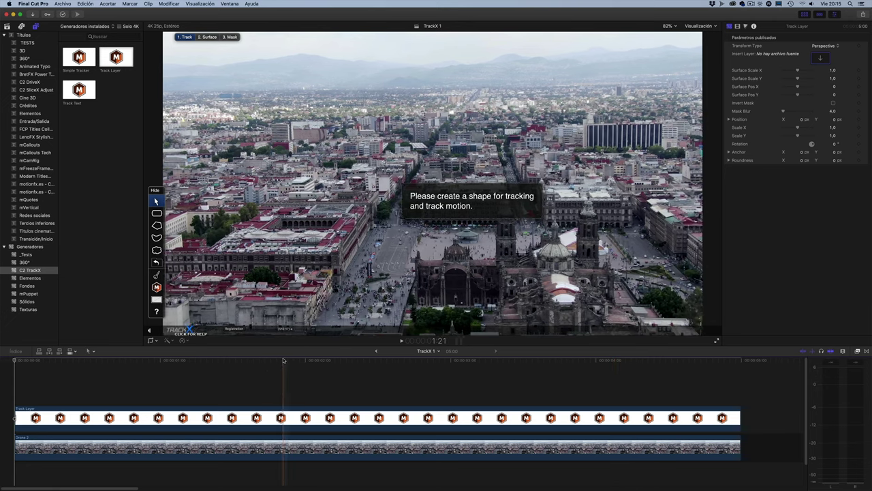
{"action": "left_click", "coordinate": [13, 371]}
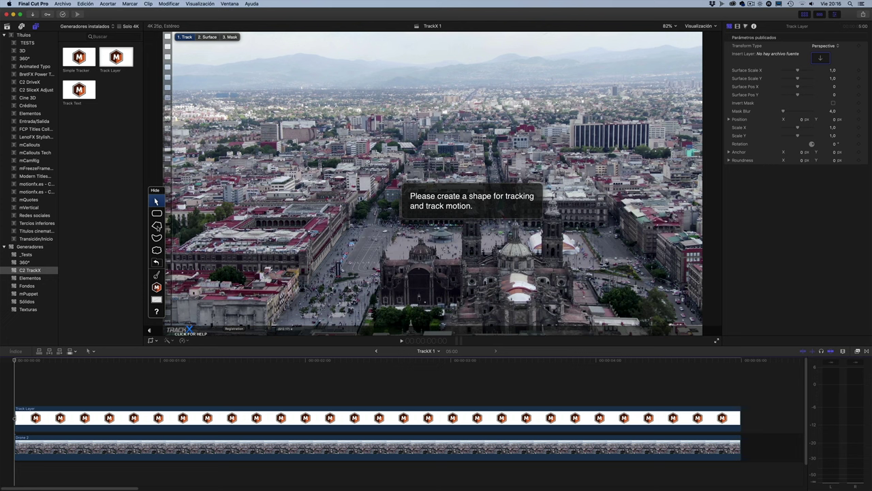
Step: Draw a polygon tracking shape on the aerial footage
{"action": "left_click", "coordinate": [158, 228]}
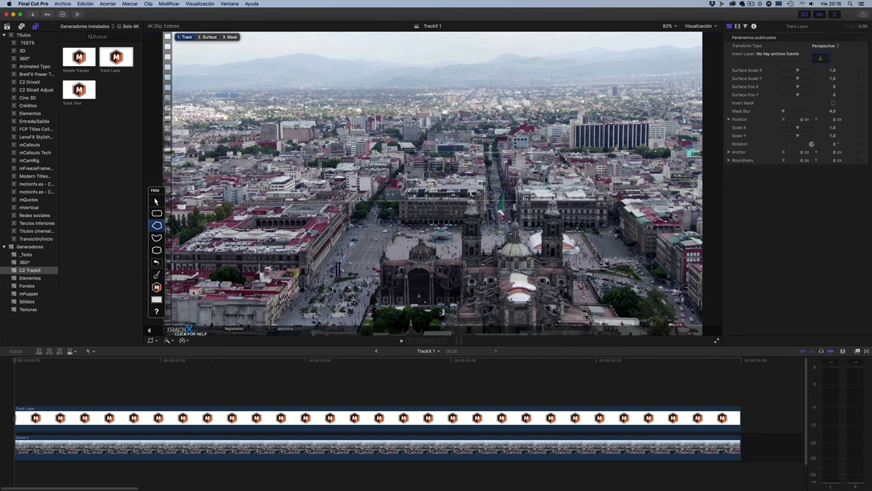
{"action": "left_click", "coordinate": [156, 201]}
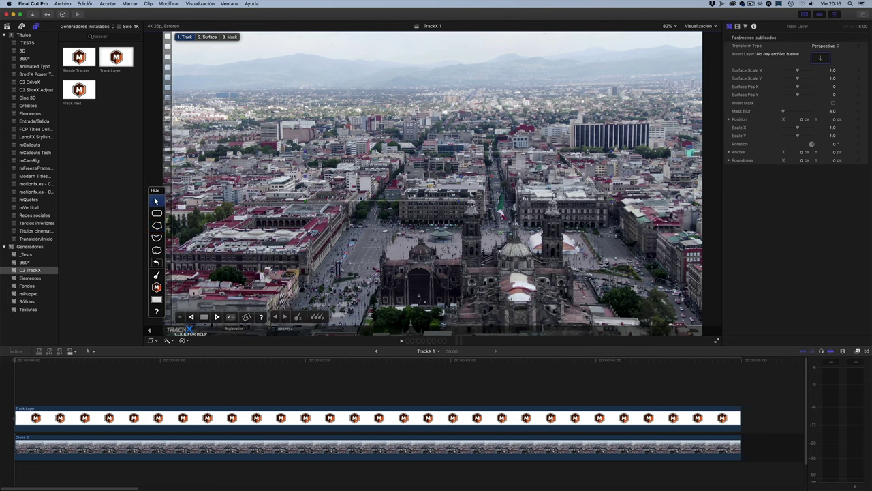
{"action": "left_click", "coordinate": [305, 201]}
Step: Set Tracking Quality to High in the Tracking Options
{"action": "left_click", "coordinate": [231, 318]}
{"action": "left_click", "coordinate": [449, 175]}
{"action": "left_click", "coordinate": [450, 182]}
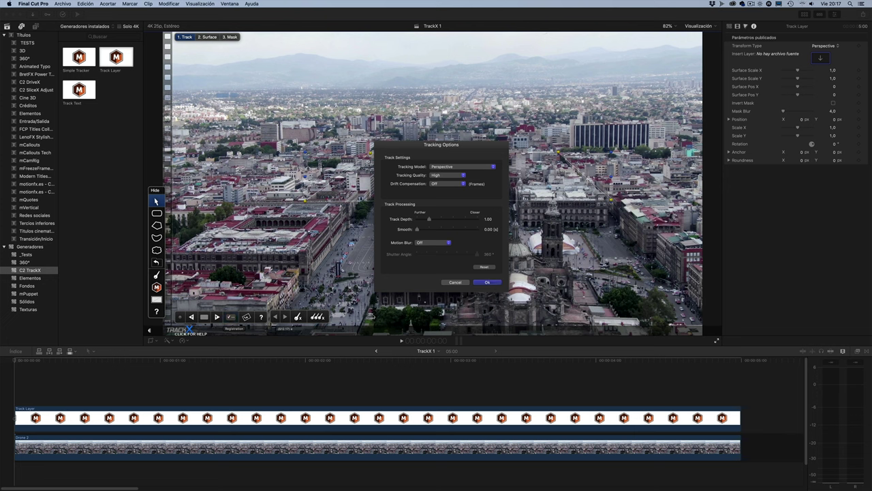
Step: Confirm the High-quality tracking options and track the shape through the Drone 2 clip
{"action": "key", "text": "Return"}
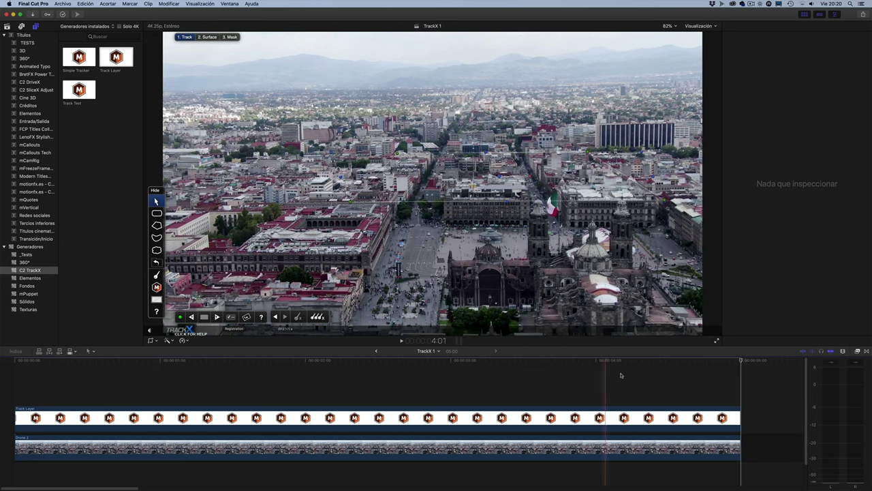
Step: Place the Track Layer's 2. Surface placeholder, preview it up to 2:12, and start Insert Layer
{"action": "left_click", "coordinate": [225, 417]}
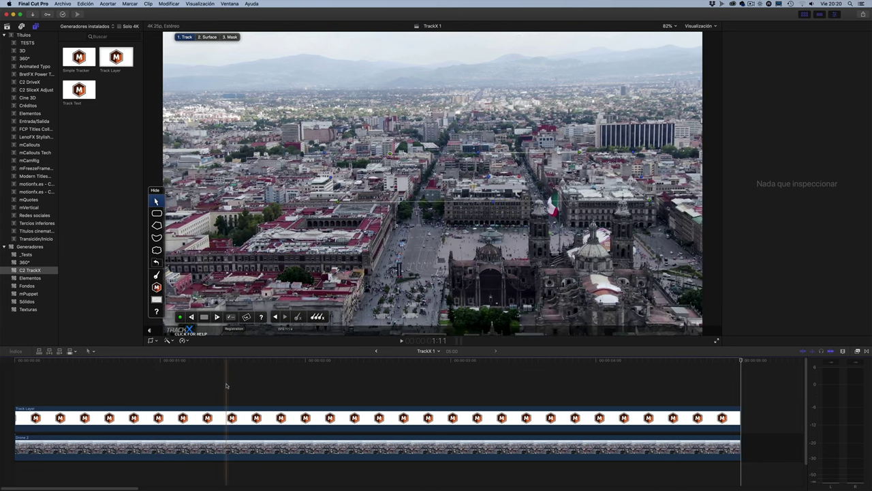
{"action": "left_click", "coordinate": [210, 37]}
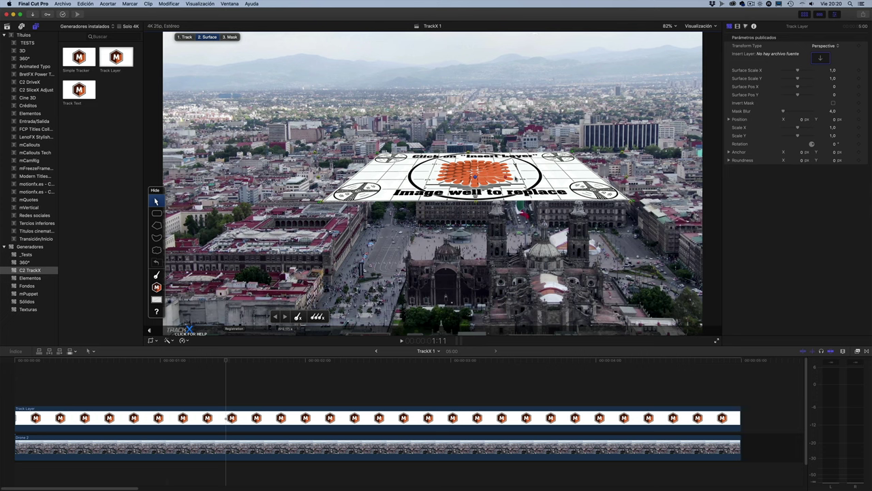
{"action": "left_click", "coordinate": [18, 398]}
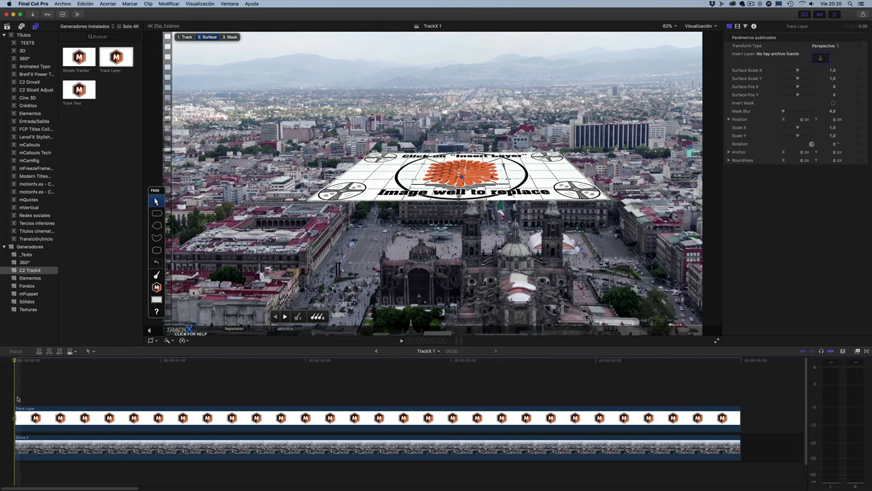
{"action": "key", "text": "space"}
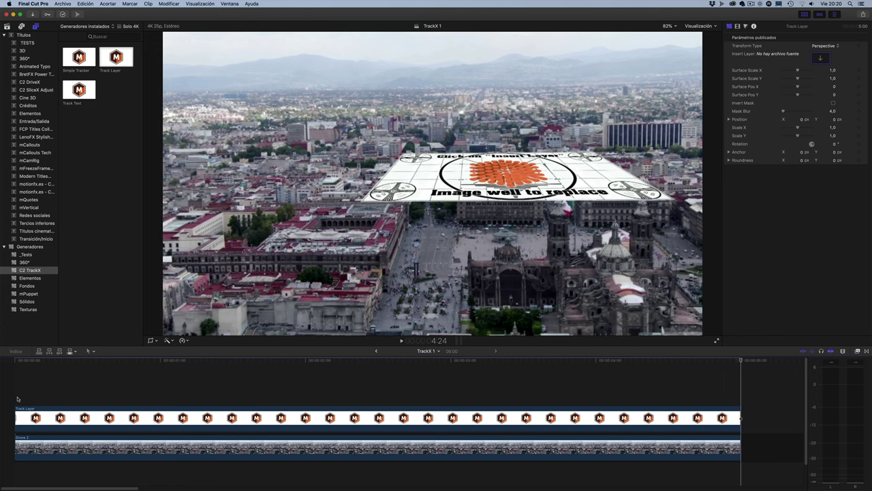
{"action": "key", "text": "space"}
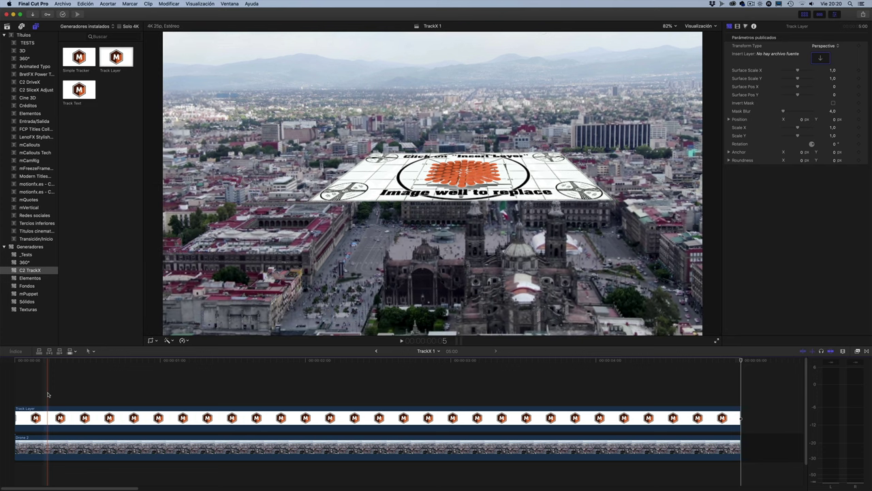
{"action": "key", "text": "space"}
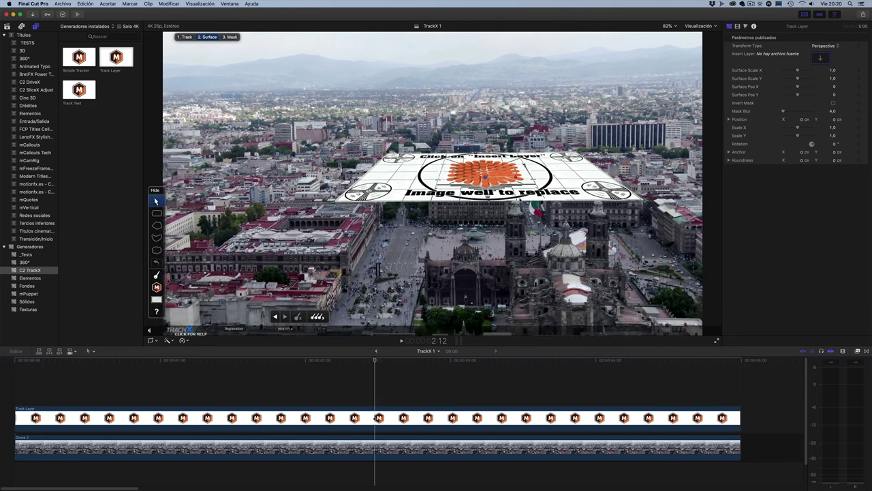
{"action": "left_click", "coordinate": [823, 57]}
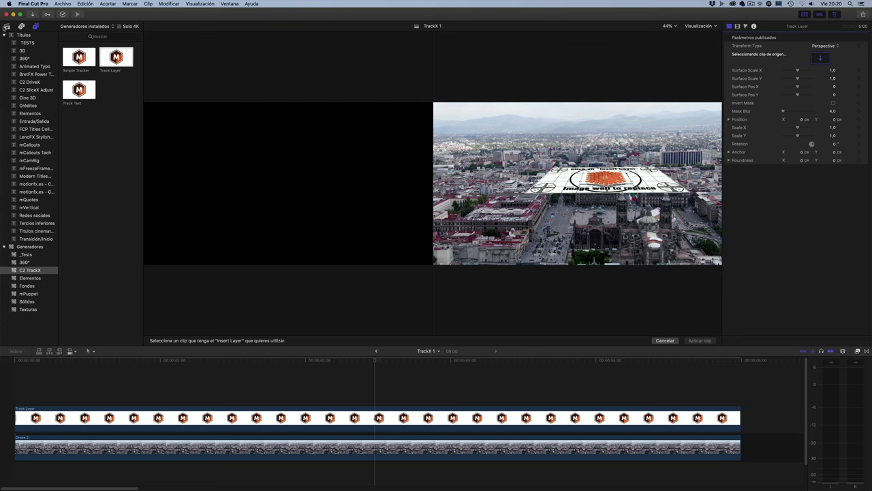
Step: Insert the Drone 1 clip as the Track Layer's surface footage
{"action": "left_click", "coordinate": [7, 26]}
{"action": "left_click", "coordinate": [87, 183]}
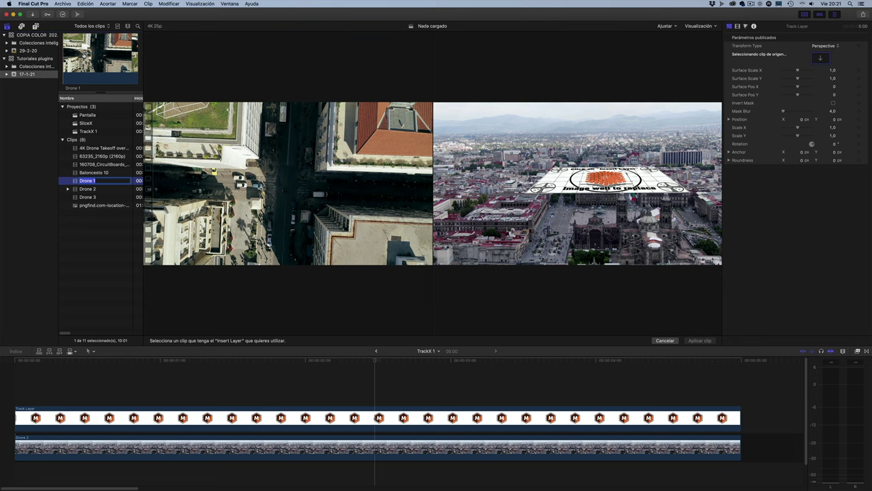
{"action": "left_click", "coordinate": [84, 56]}
{"action": "left_click", "coordinate": [702, 340]}
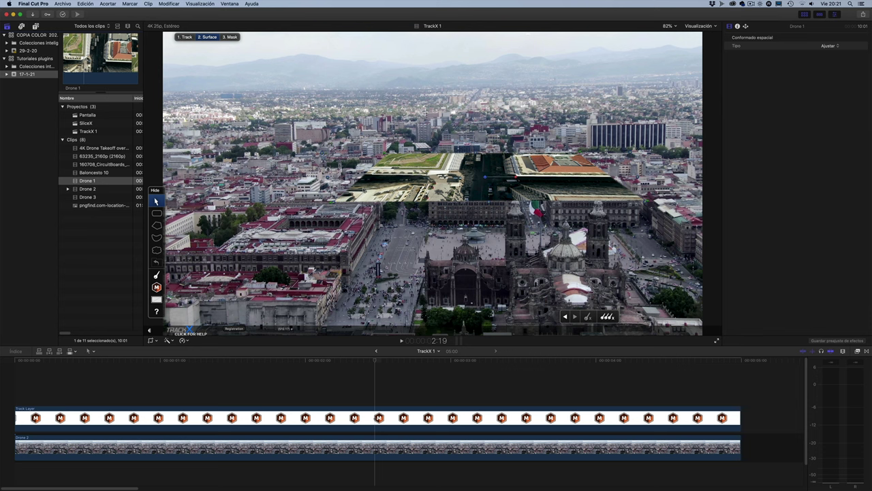
Step: Play back the Track Layer to preview the inserted footage, stopping at 2:13
{"action": "left_click", "coordinate": [72, 372]}
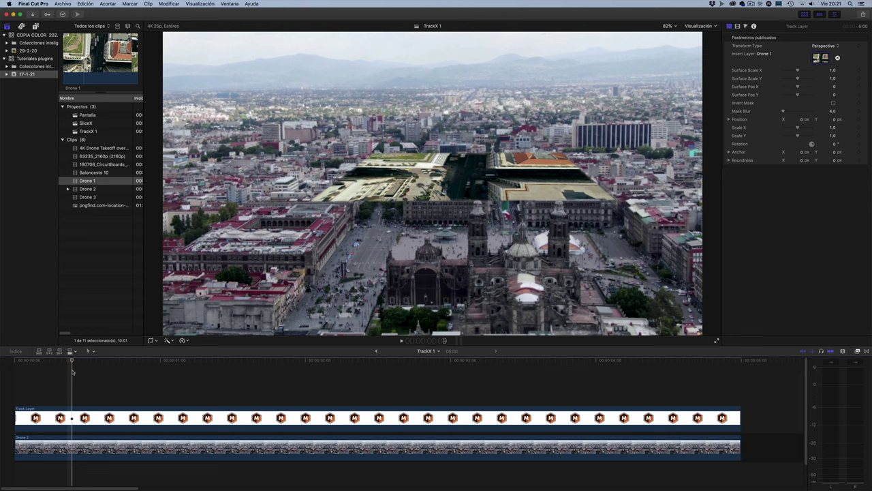
{"action": "key", "text": "space"}
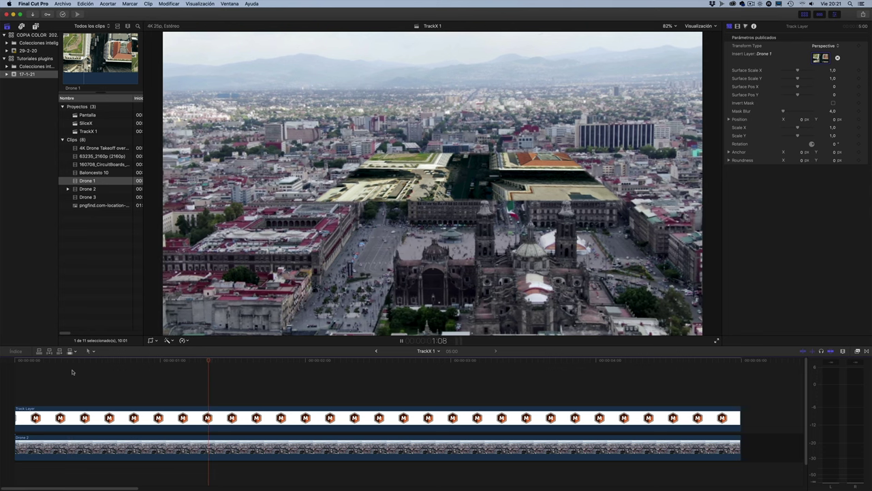
{"action": "key", "text": "space"}
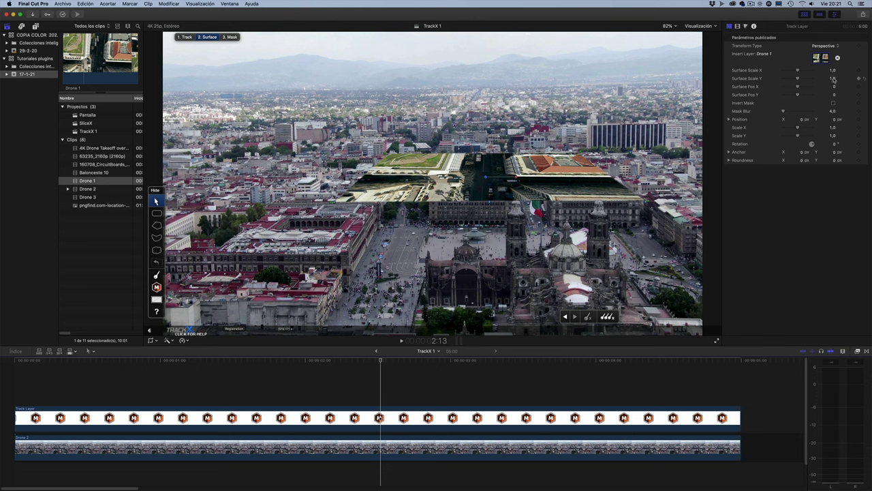
Step: Restore Surface Scale Y to 1.0 after a trial stretch and show Titles and Generators
{"action": "left_click_drag", "start_coordinate": [833, 79], "coordinate": [835, 76]}
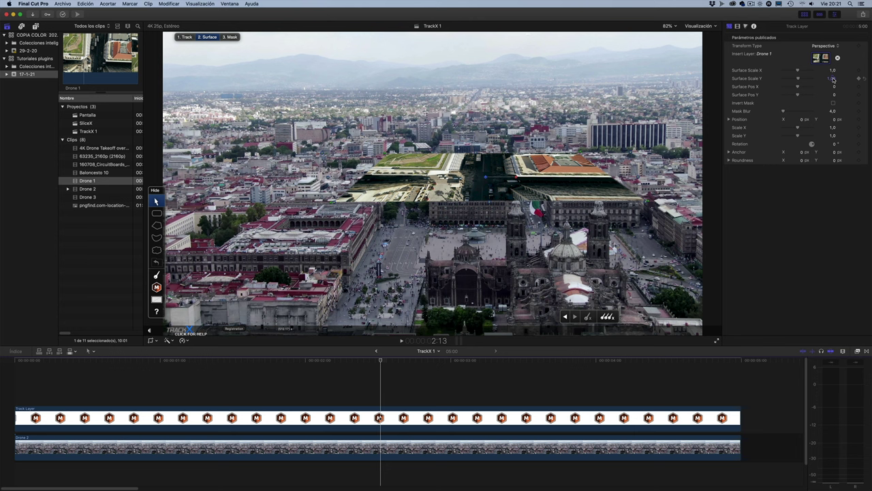
{"action": "type", "text": "3"}
{"action": "left_click", "coordinate": [865, 80]}
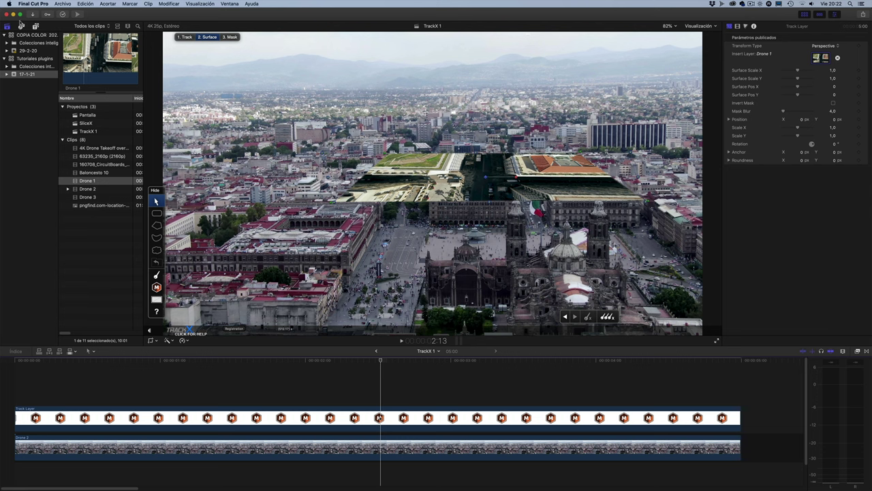
{"action": "left_click", "coordinate": [35, 26]}
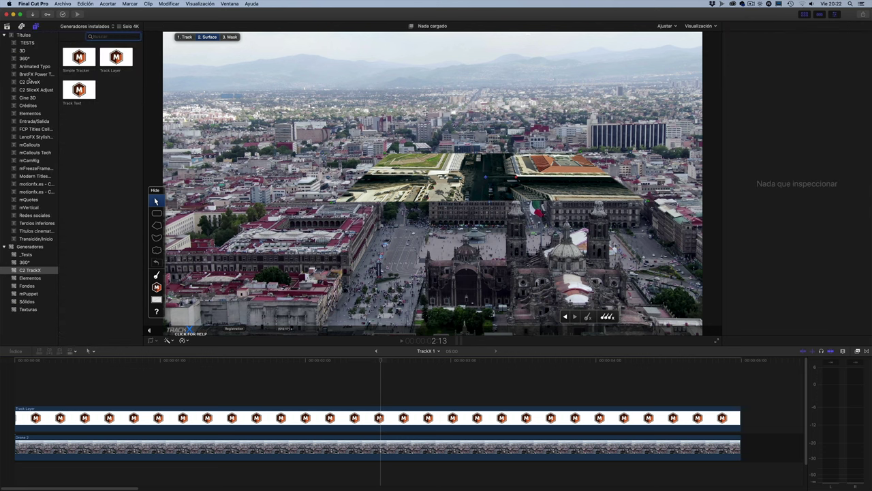
Step: Add the Entrada/Salida Fundido title above Track Layer, trimming its end to match
{"action": "left_click", "coordinate": [32, 121]}
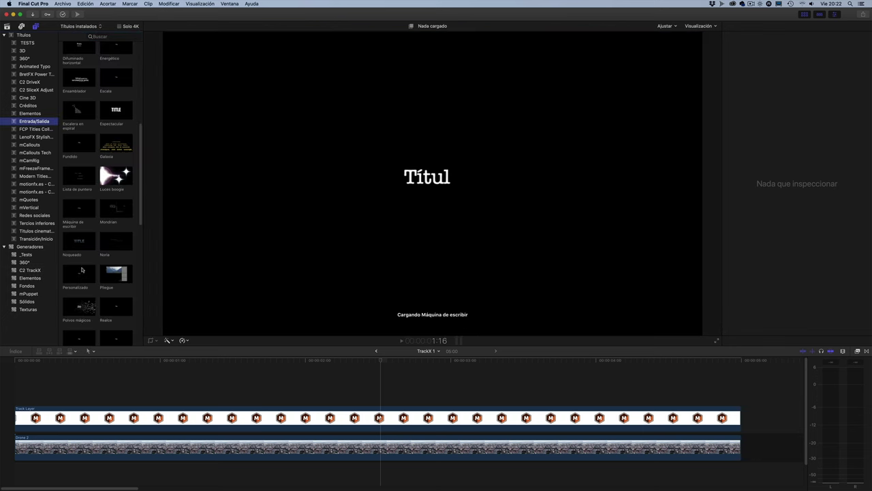
{"action": "left_click_drag", "start_coordinate": [75, 143], "coordinate": [12, 397]}
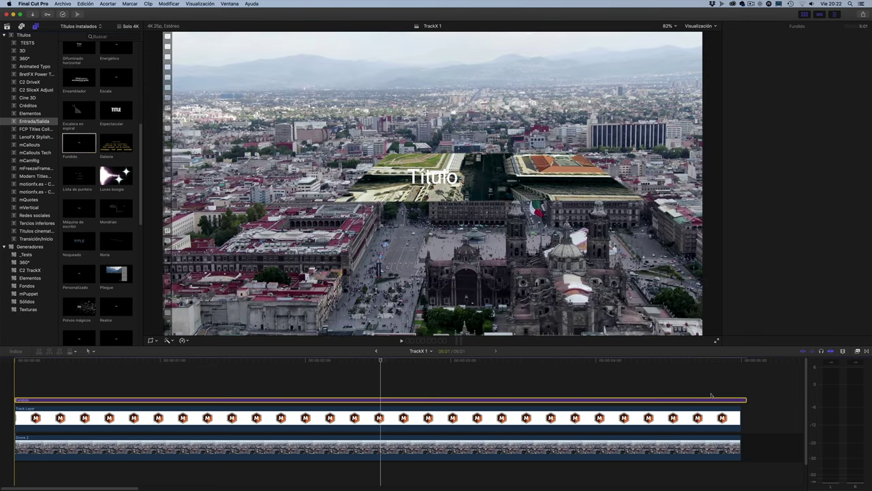
{"action": "left_click", "coordinate": [746, 399]}
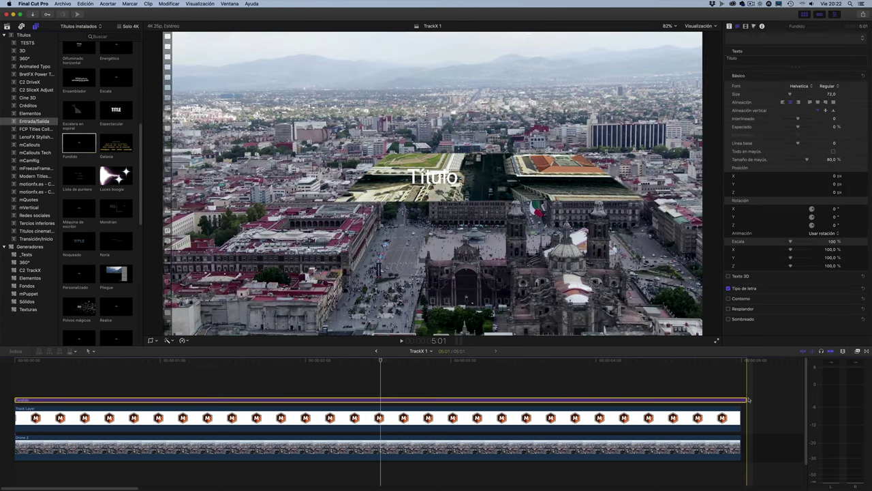
{"action": "left_click_drag", "start_coordinate": [746, 400], "coordinate": [741, 399]}
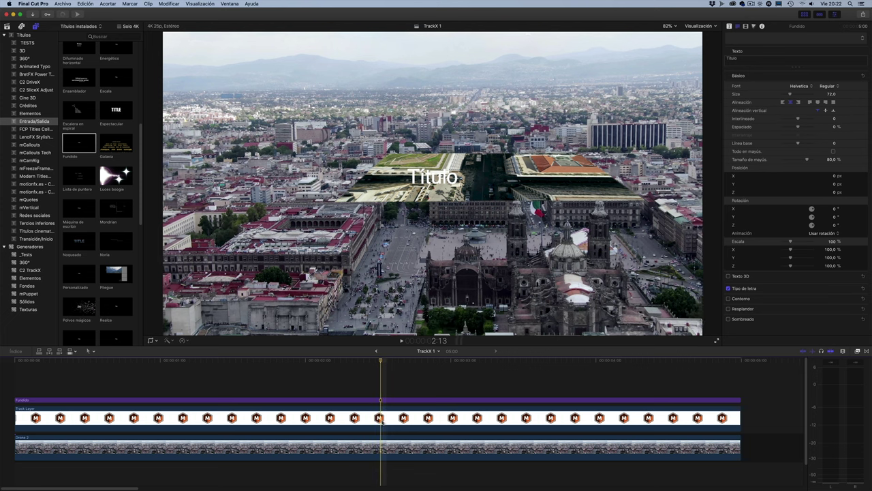
Step: Disable the Track Layer clip from the 1. Track stage
{"action": "left_click", "coordinate": [382, 421]}
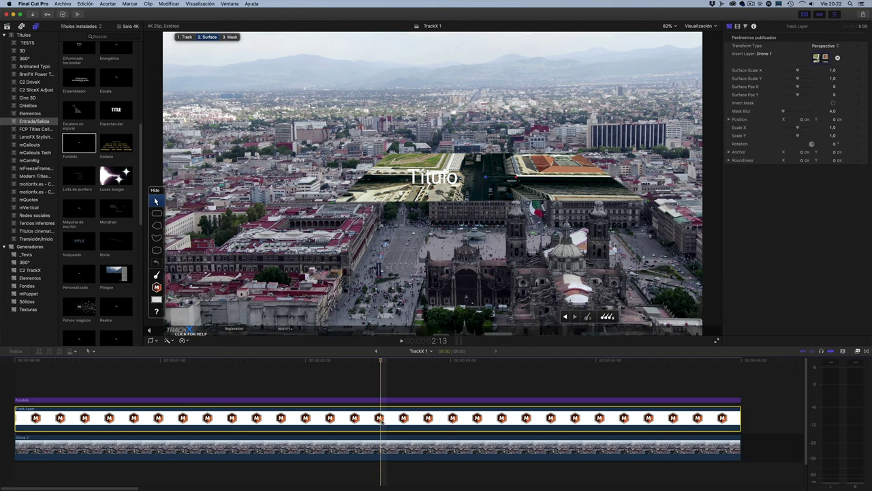
{"action": "left_click", "coordinate": [182, 37]}
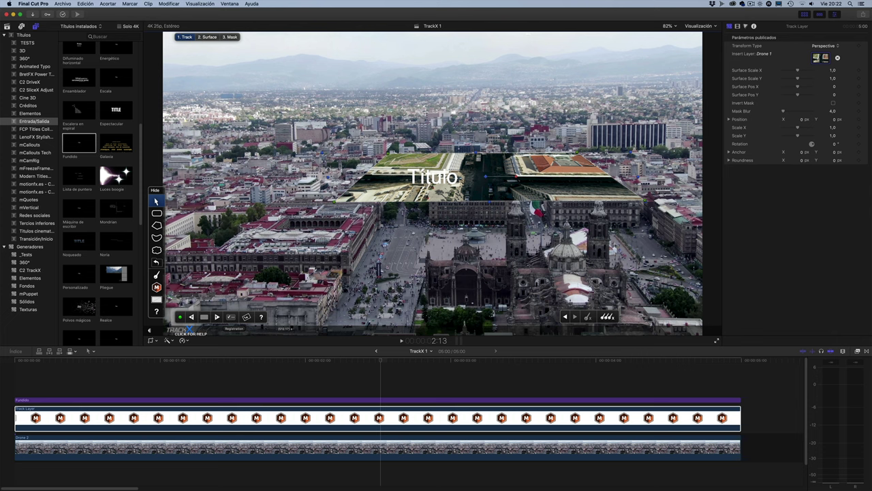
{"action": "left_click", "coordinate": [381, 417]}
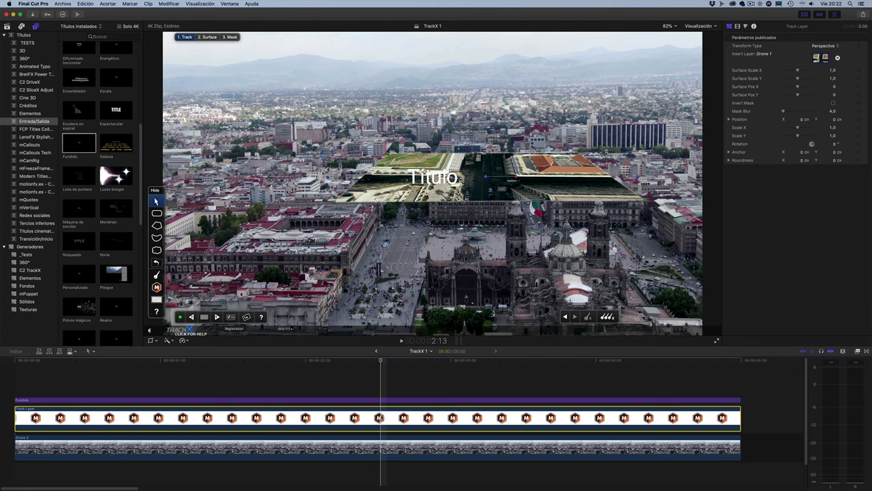
{"action": "key", "text": "v"}
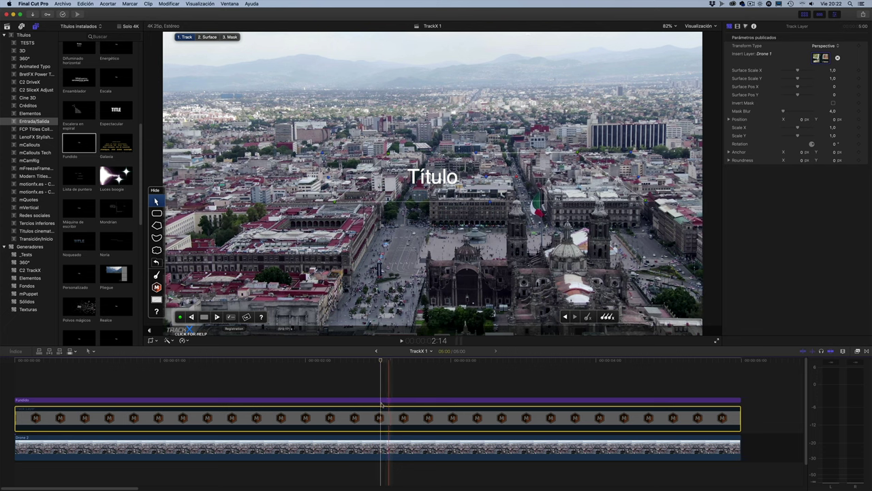
Step: Replace the Fundido title's text with BIG CITY and set its font to Gobold Lowplus
{"action": "left_click", "coordinate": [381, 401]}
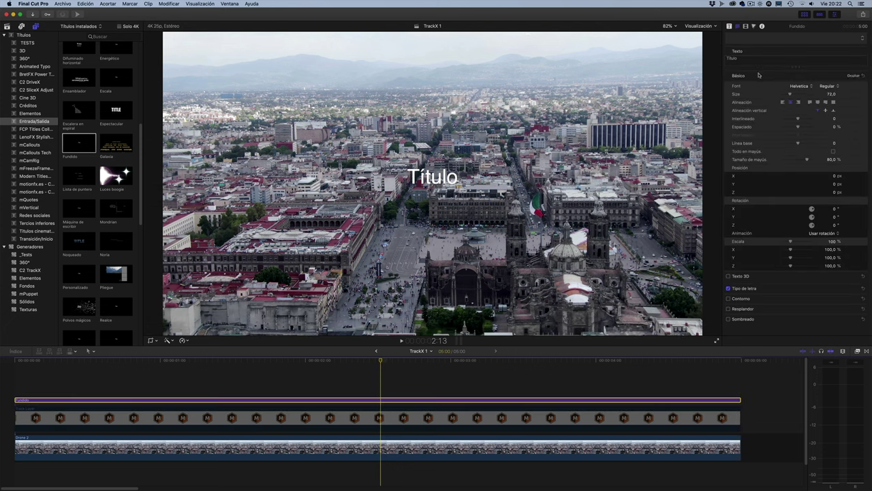
{"action": "left_click", "coordinate": [760, 60]}
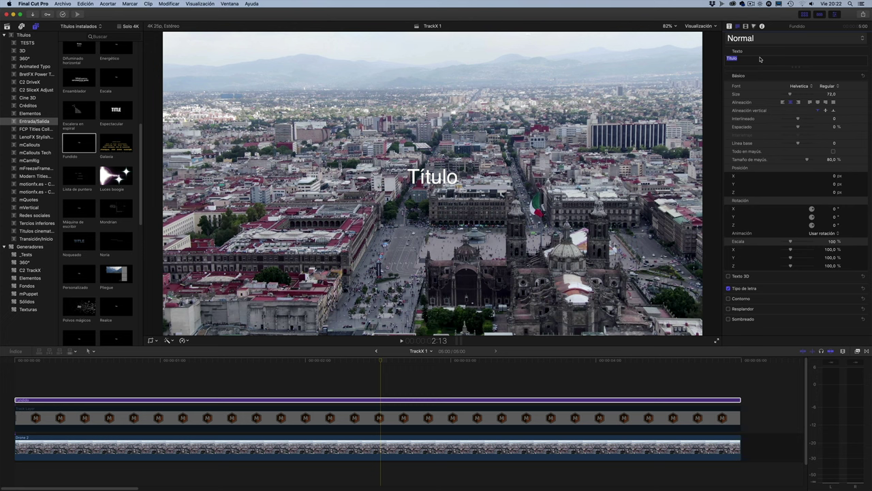
{"action": "type", "text": "BIG CITY"}
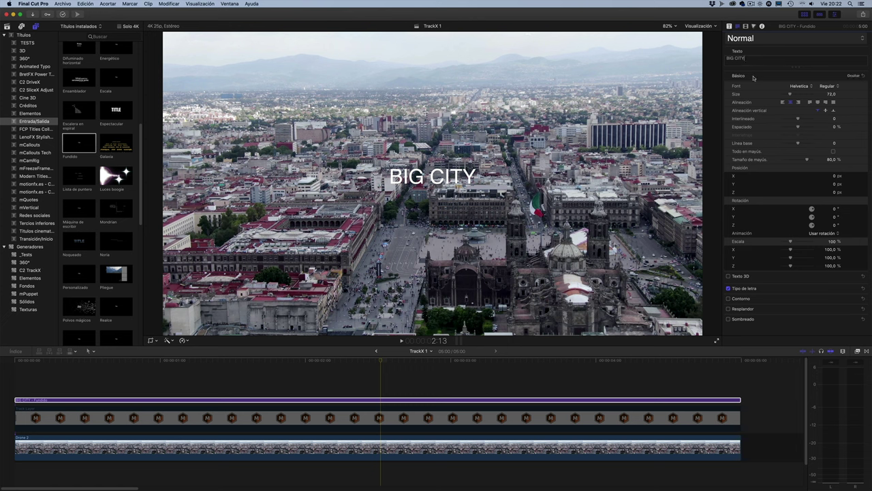
{"action": "left_click", "coordinate": [799, 86]}
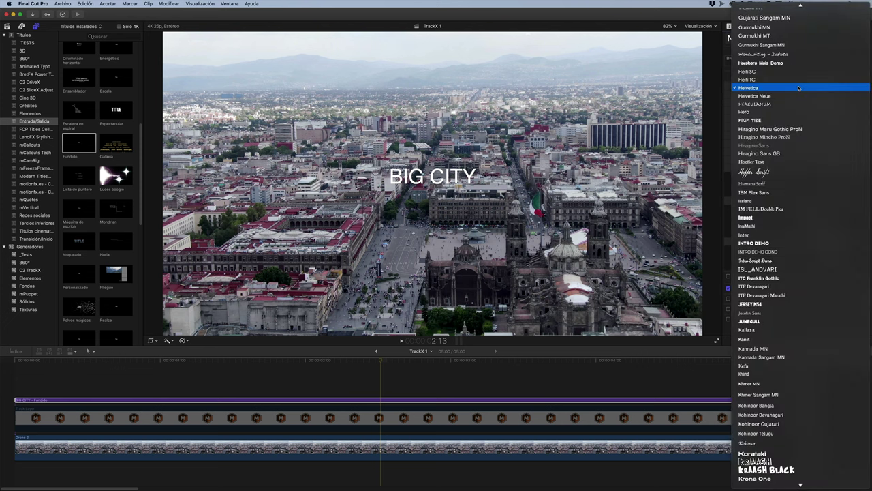
{"action": "scroll", "coordinate": [800, 88], "scroll_direction": "up", "scroll_amount": 2}
{"action": "scroll", "coordinate": [799, 87], "scroll_direction": "up", "scroll_amount": 2}
{"action": "scroll", "coordinate": [799, 87], "scroll_direction": "up", "scroll_amount": 2}
{"action": "scroll", "coordinate": [800, 87], "scroll_direction": "up", "scroll_amount": 2}
{"action": "scroll", "coordinate": [799, 88], "scroll_direction": "up", "scroll_amount": 1}
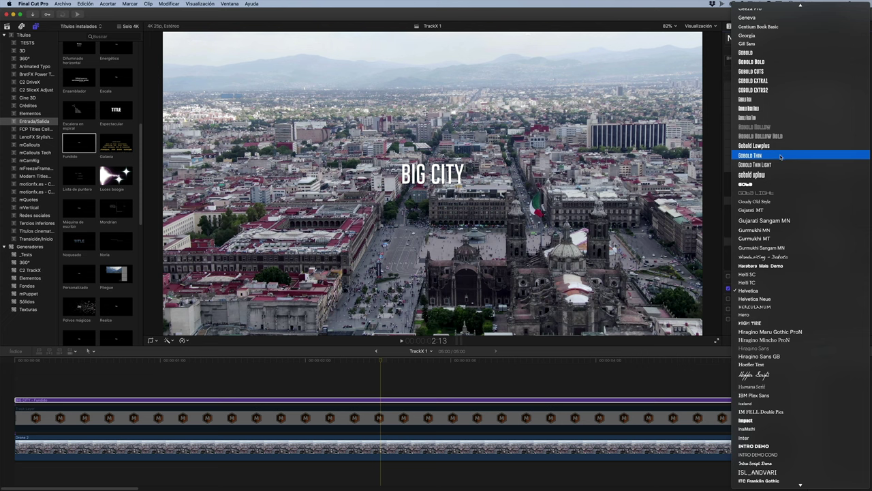
{"action": "left_click", "coordinate": [782, 157]}
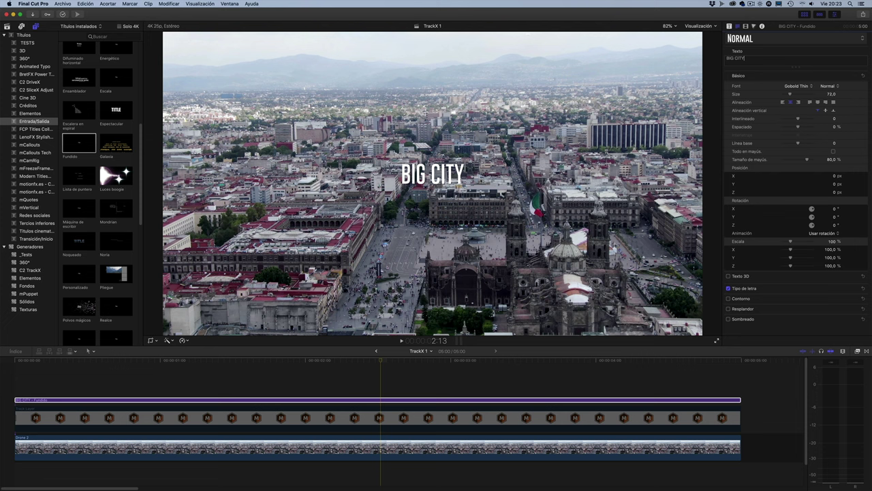
{"action": "left_click", "coordinate": [840, 87]}
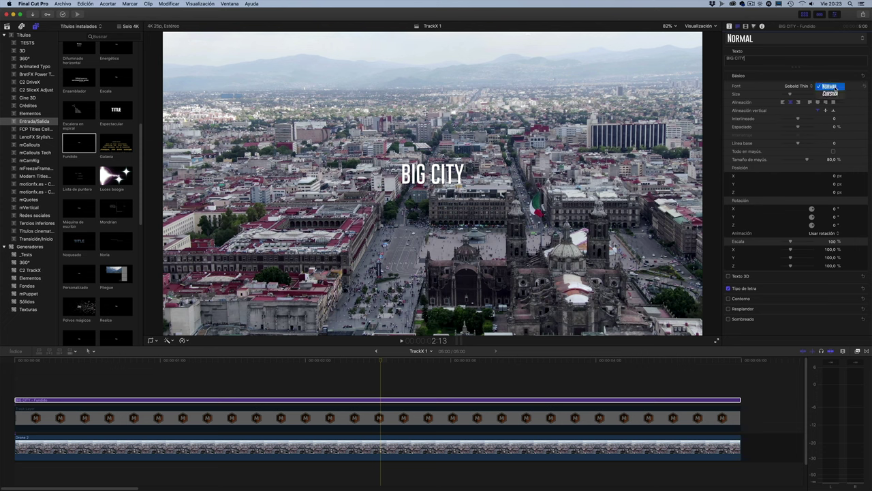
{"action": "left_click", "coordinate": [796, 86]}
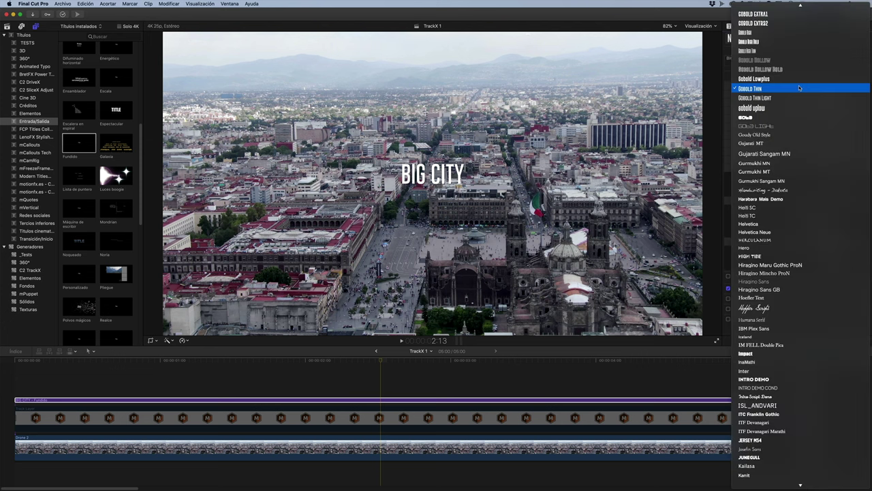
{"action": "left_click", "coordinate": [798, 79]}
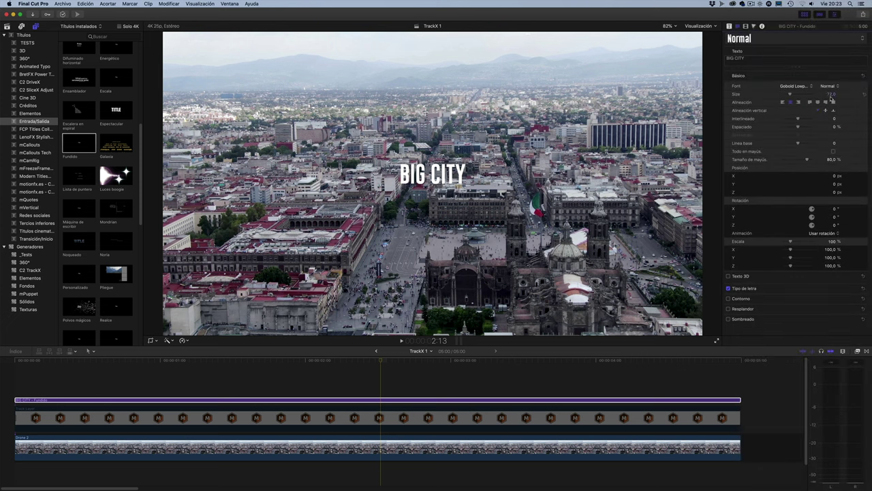
Step: Set the title size to 640 and letter spacing to -4 %, and lower it toward Y -296 px
{"action": "left_click_drag", "start_coordinate": [833, 97], "coordinate": [871, 97]}
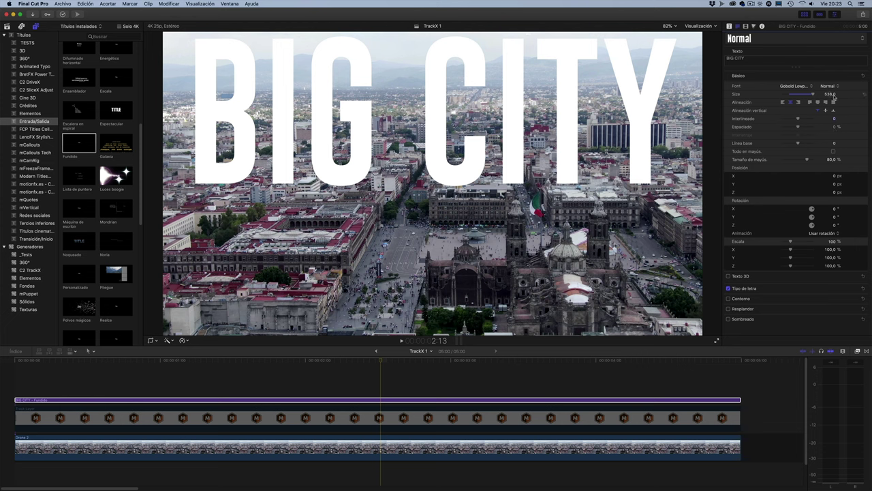
{"action": "left_click_drag", "start_coordinate": [833, 95], "coordinate": [869, 96]}
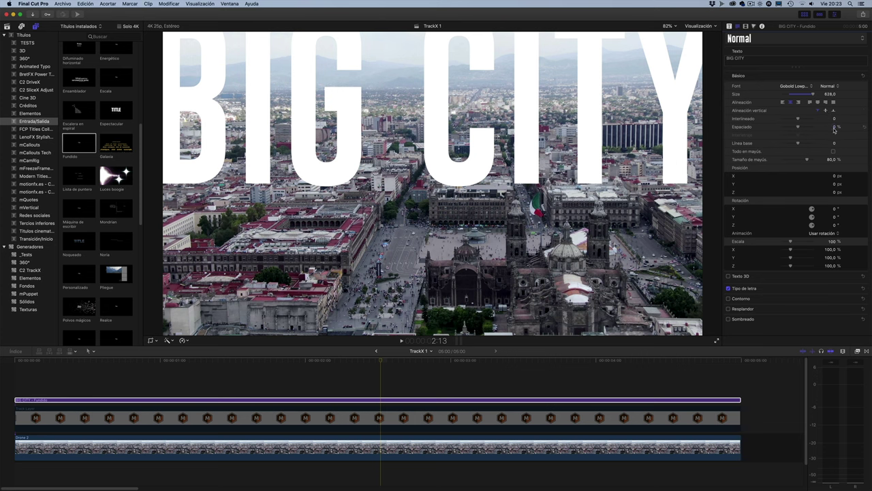
{"action": "left_click_drag", "start_coordinate": [834, 128], "coordinate": [814, 128]}
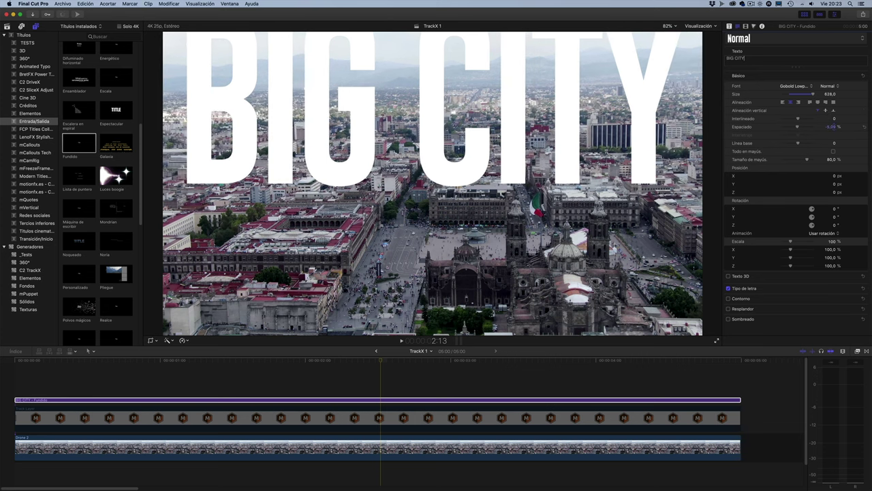
{"action": "mouse_move", "coordinate": [837, 184]}
{"action": "left_mouse_down"}
{"action": "mouse_move", "coordinate": [818, 184]}
{"action": "mouse_move", "coordinate": [841, 173]}
{"action": "left_mouse_up"}
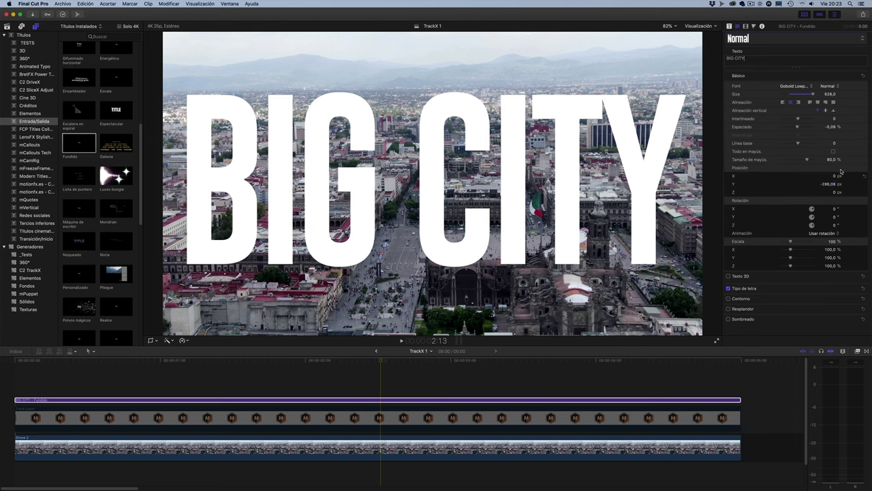
{"action": "left_click_drag", "start_coordinate": [831, 126], "coordinate": [840, 127]}
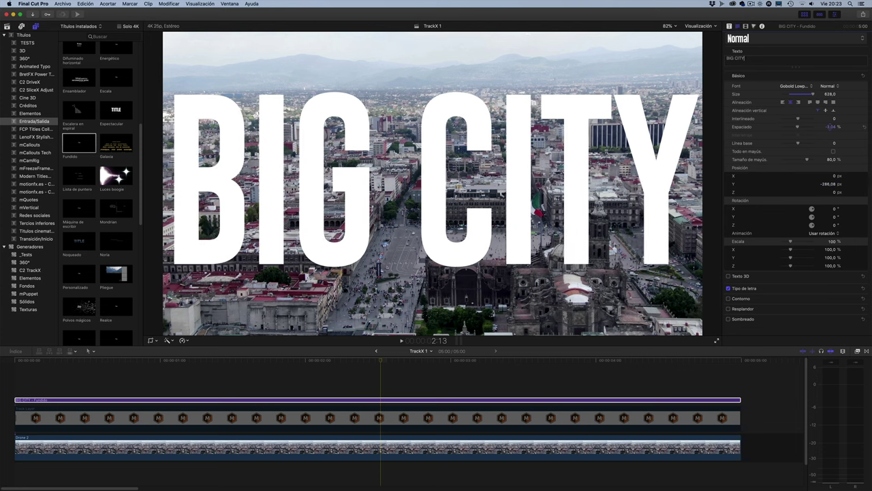
{"action": "left_click", "coordinate": [830, 128]}
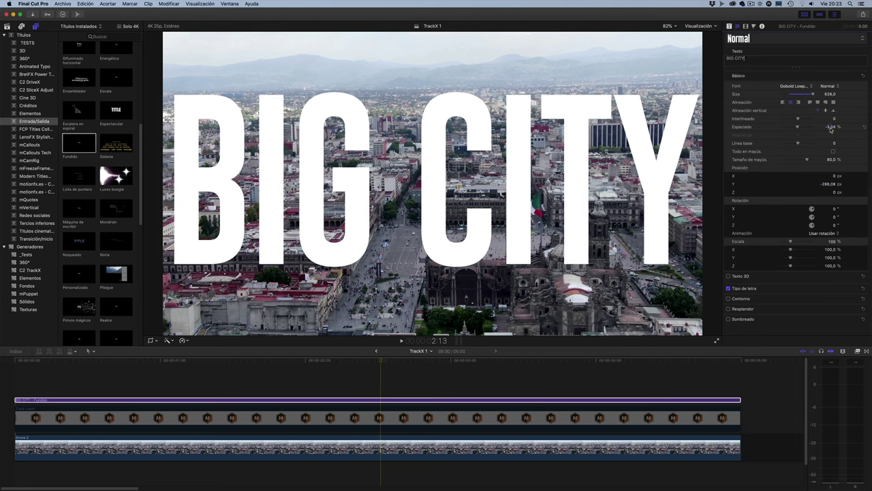
{"action": "key", "text": "BackSpace"}
{"action": "type", "text": "4"}
{"action": "key", "text": "Return"}
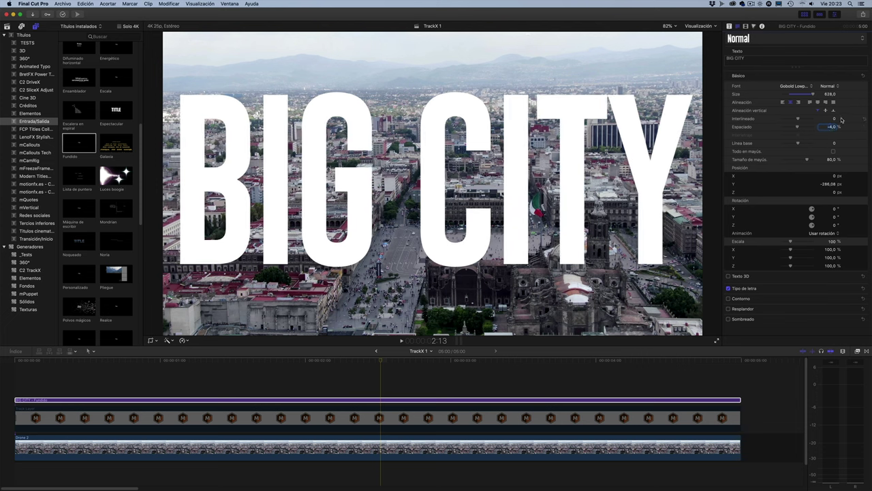
{"action": "left_click", "coordinate": [831, 100]}
{"action": "type", "text": "640"}
{"action": "key", "text": "Return"}
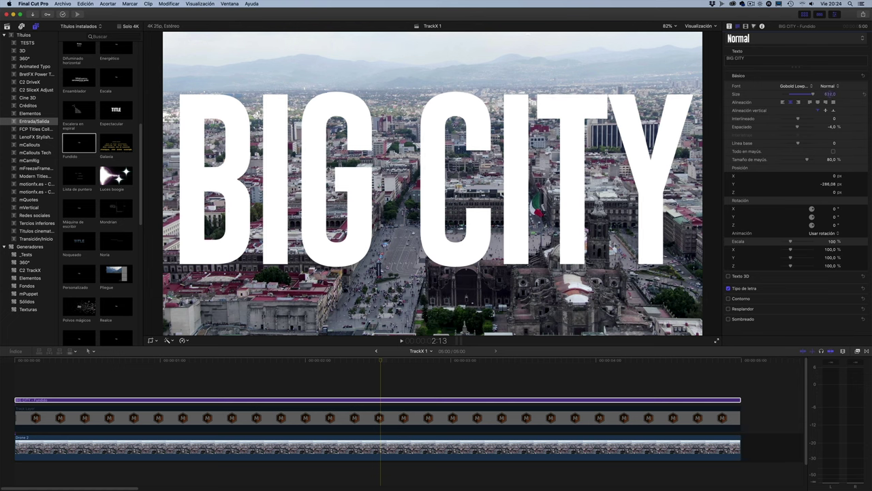
Step: Enlarge the title to size 659, stretch Scale Y to 115% and lower it to Y -353 px
{"action": "left_click_drag", "start_coordinate": [830, 93], "coordinate": [833, 93]}
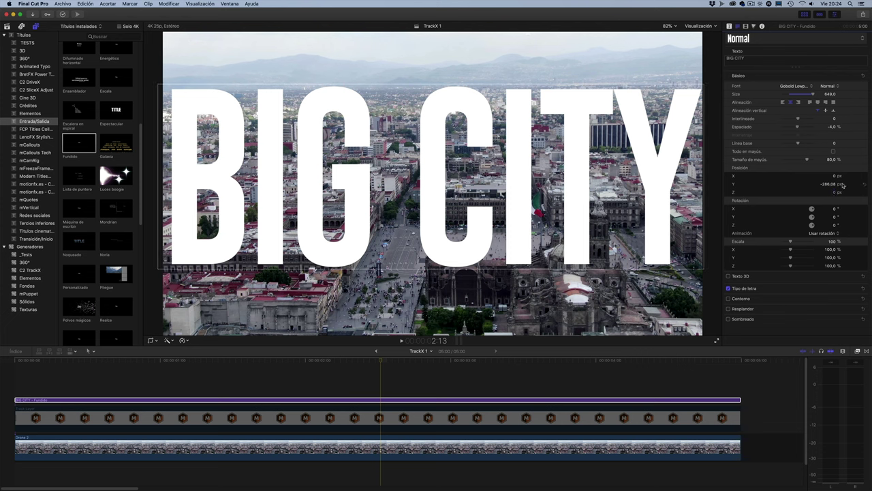
{"action": "left_click_drag", "start_coordinate": [835, 178], "coordinate": [827, 177]}
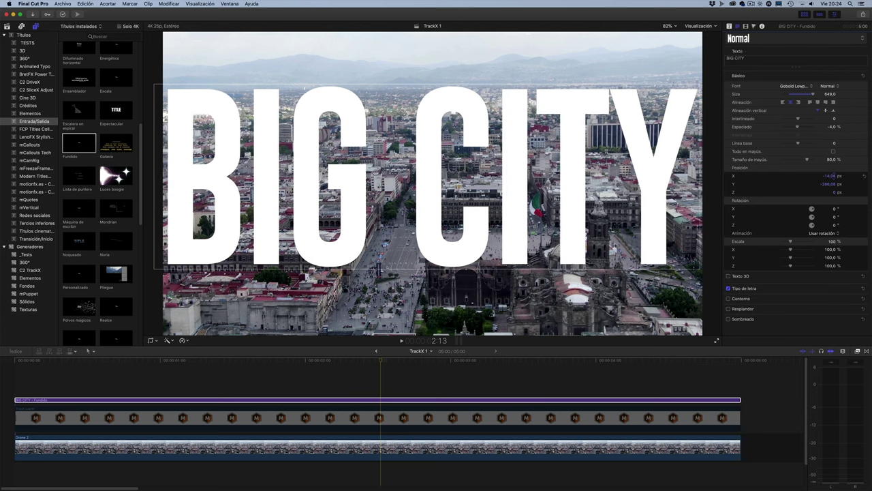
{"action": "left_click_drag", "start_coordinate": [830, 94], "coordinate": [837, 94]}
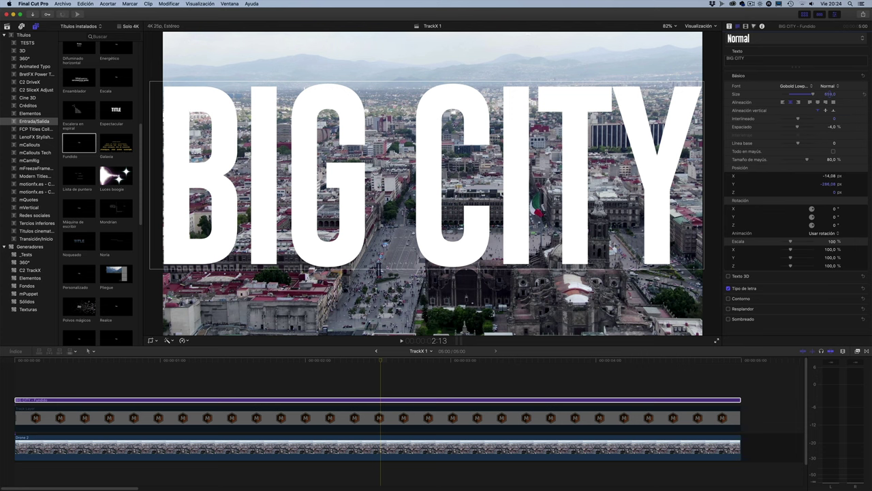
{"action": "key", "text": "v"}
{"action": "key", "text": "v"}
{"action": "mouse_move", "coordinate": [830, 258]}
{"action": "left_mouse_down"}
{"action": "mouse_move", "coordinate": [840, 252]}
{"action": "mouse_move", "coordinate": [832, 258]}
{"action": "left_mouse_up"}
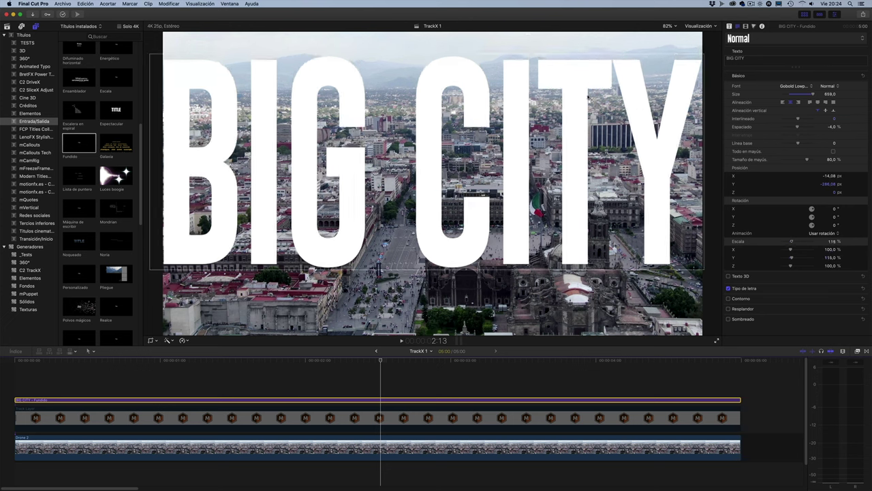
{"action": "left_click_drag", "start_coordinate": [831, 178], "coordinate": [839, 178]}
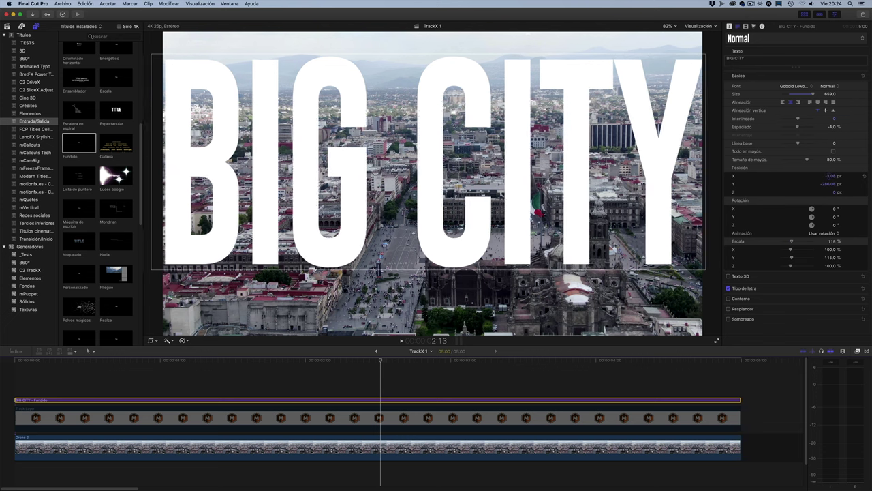
{"action": "key", "text": "super+z"}
{"action": "left_click_drag", "start_coordinate": [829, 183], "coordinate": [818, 183]}
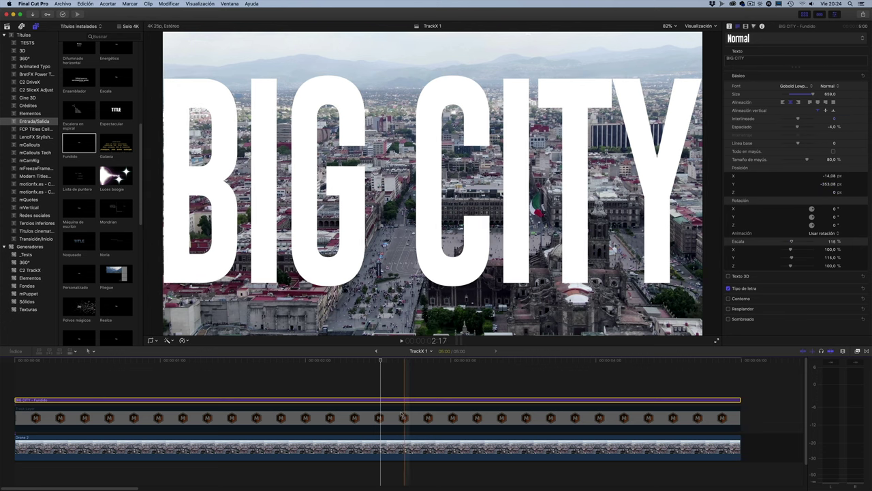
Step: Toggle selection between the TrackX tracking clip and the BIG CITY title clip
{"action": "left_click", "coordinate": [379, 418]}
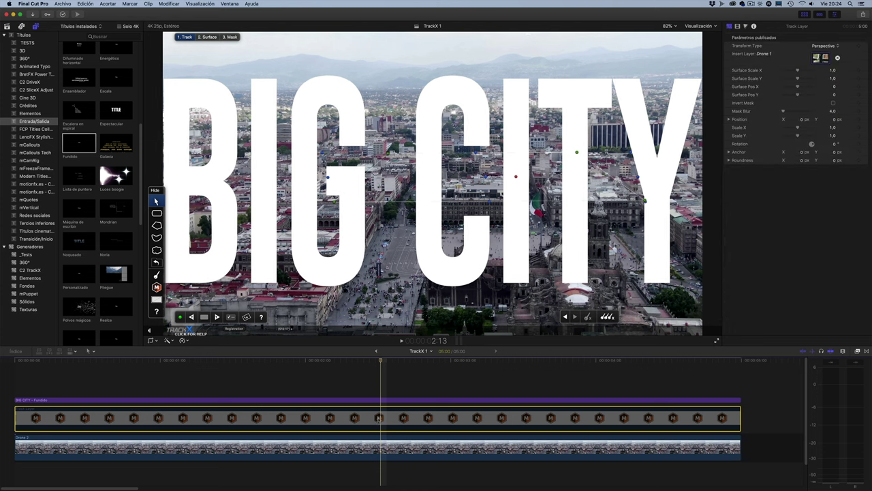
{"action": "left_click", "coordinate": [382, 400]}
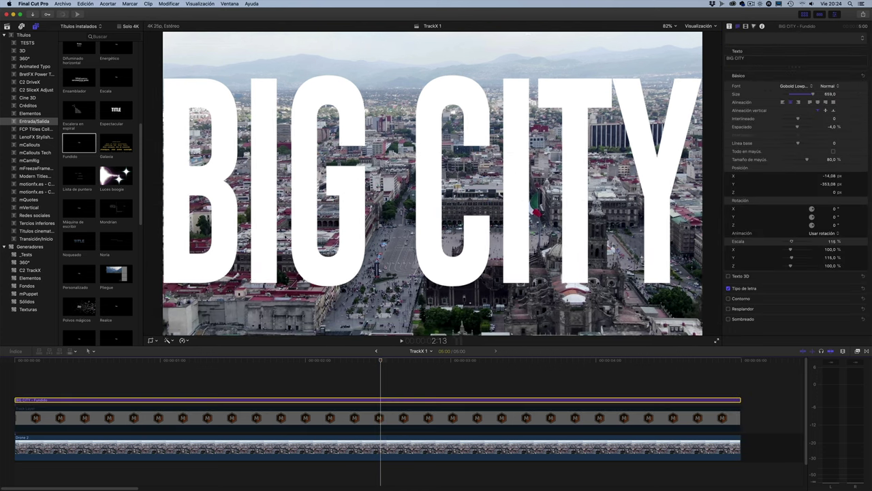
{"action": "left_click", "coordinate": [400, 419]}
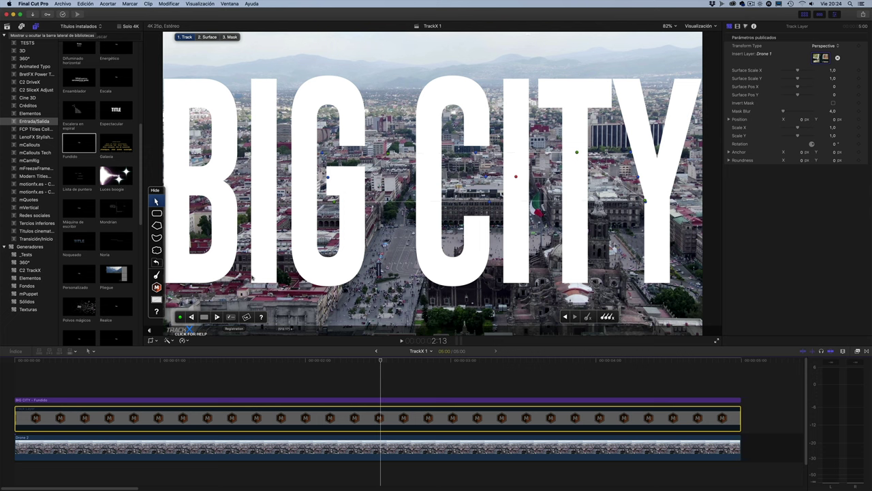
{"action": "left_click", "coordinate": [382, 400]}
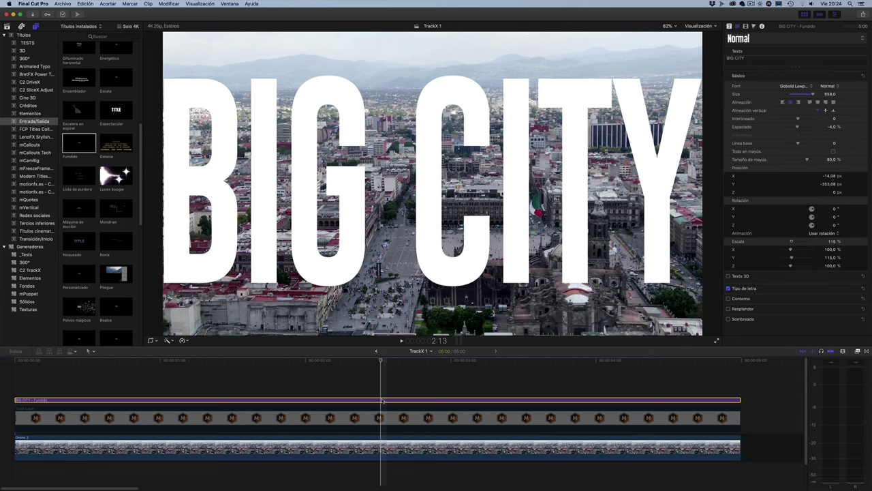
Step: Make a new compound clip from the title clip, named 'Titulo City'
{"action": "right_click", "coordinate": [382, 400]}
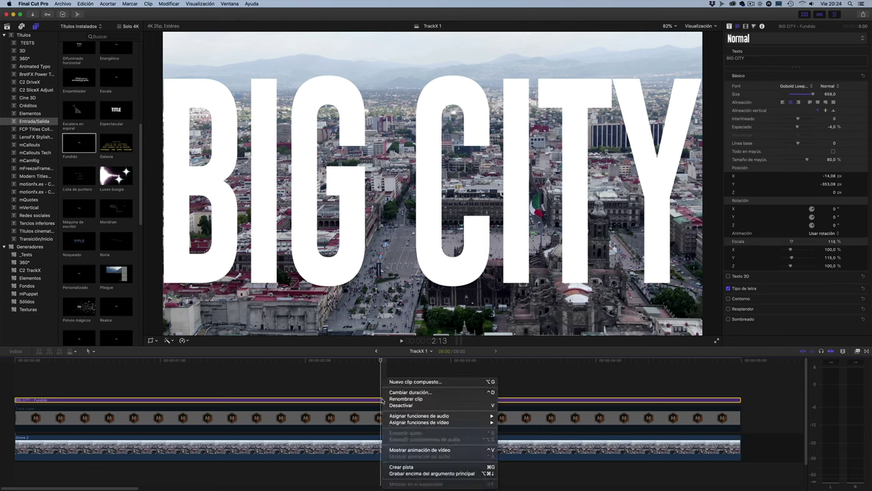
{"action": "left_click", "coordinate": [404, 383]}
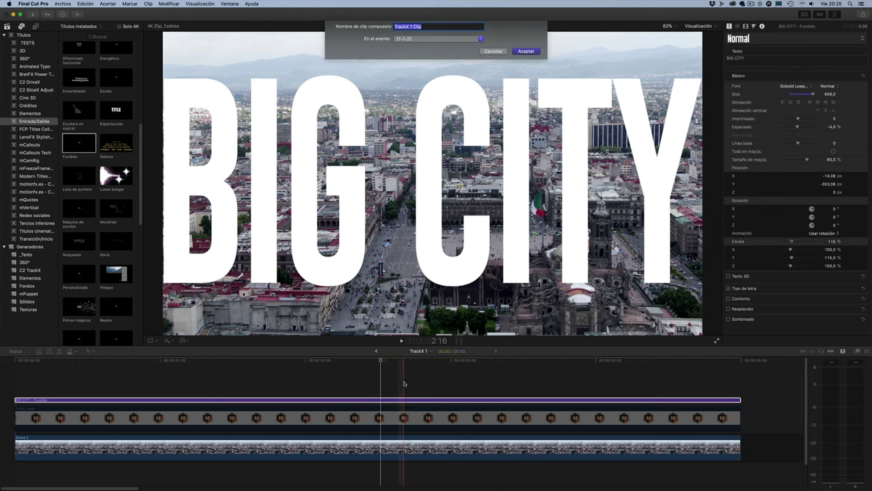
{"action": "type", "text": "Titulo City"}
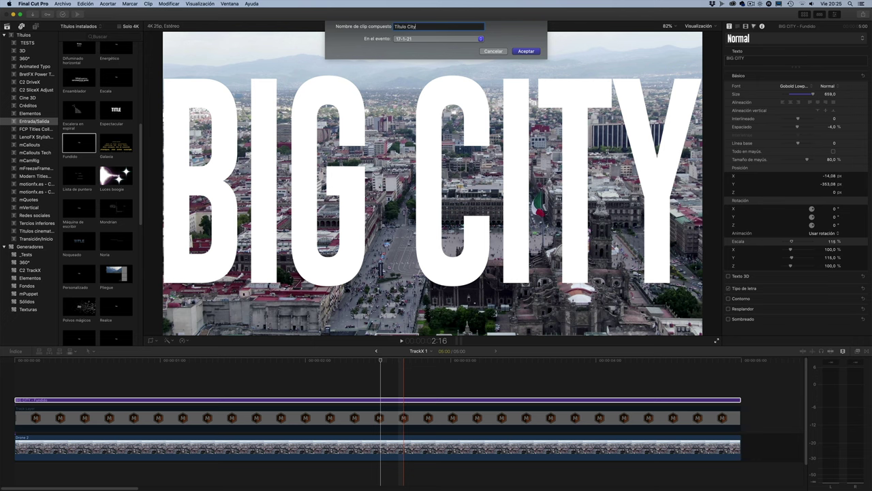
{"action": "key", "text": "Return"}
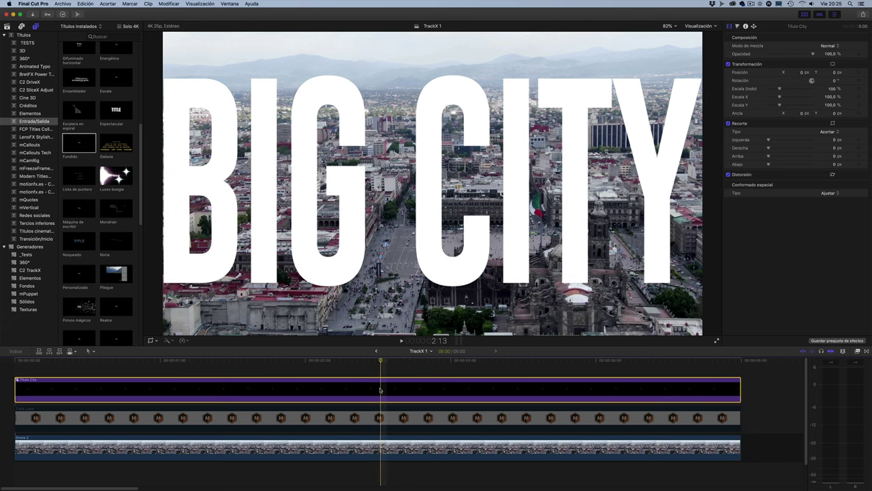
Step: Delete the compound clip, apply Titulo City as TrackX's Surface insert layer, then open Titulo City
{"action": "key", "text": "Delete"}
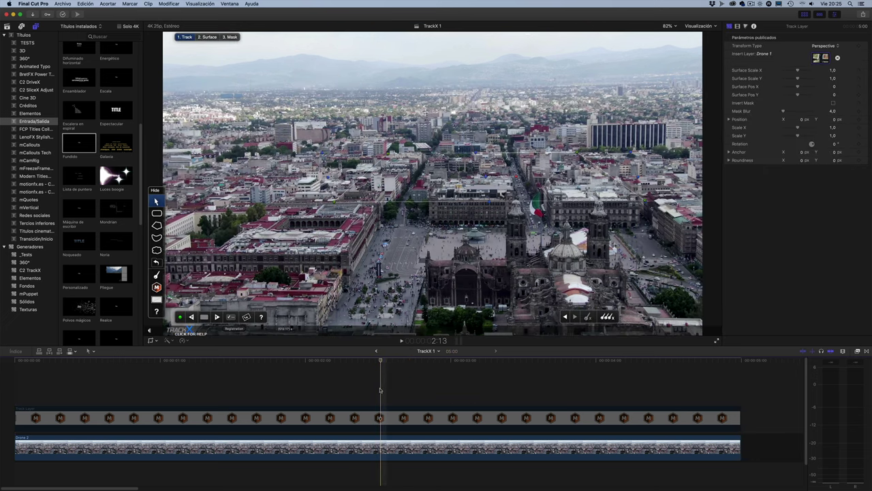
{"action": "left_click", "coordinate": [378, 423]}
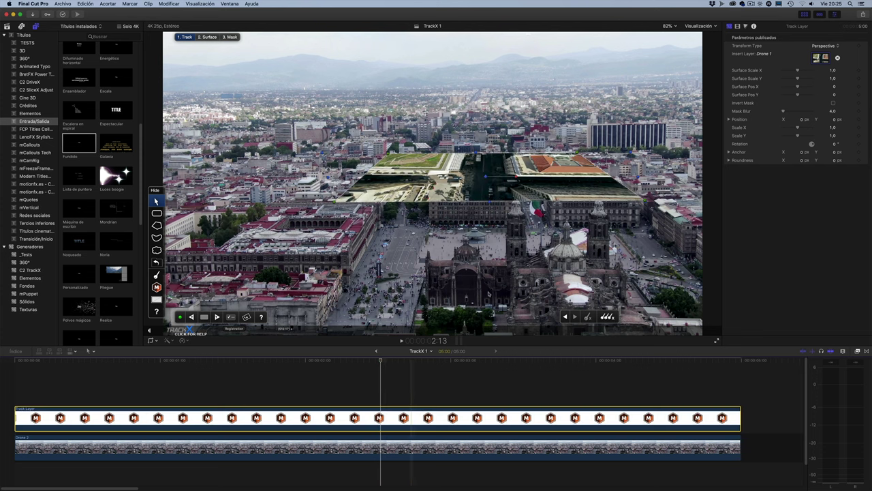
{"action": "left_click", "coordinate": [209, 37]}
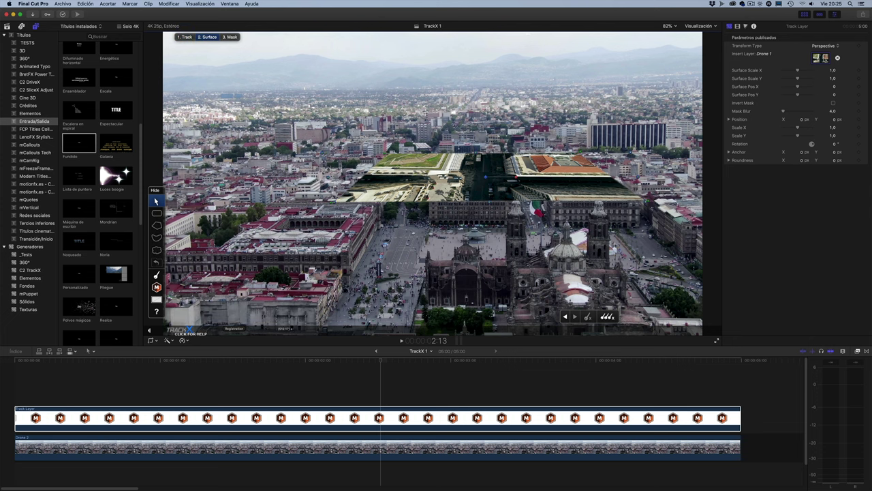
{"action": "left_click", "coordinate": [816, 58]}
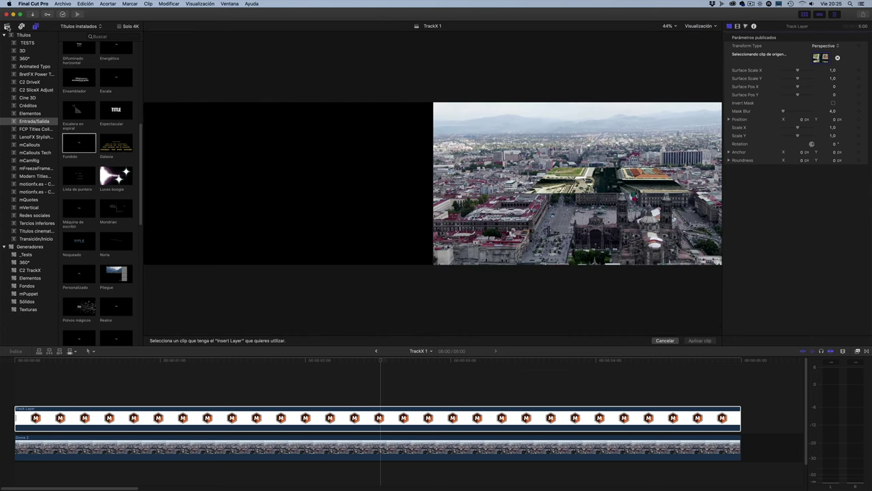
{"action": "left_click", "coordinate": [7, 26]}
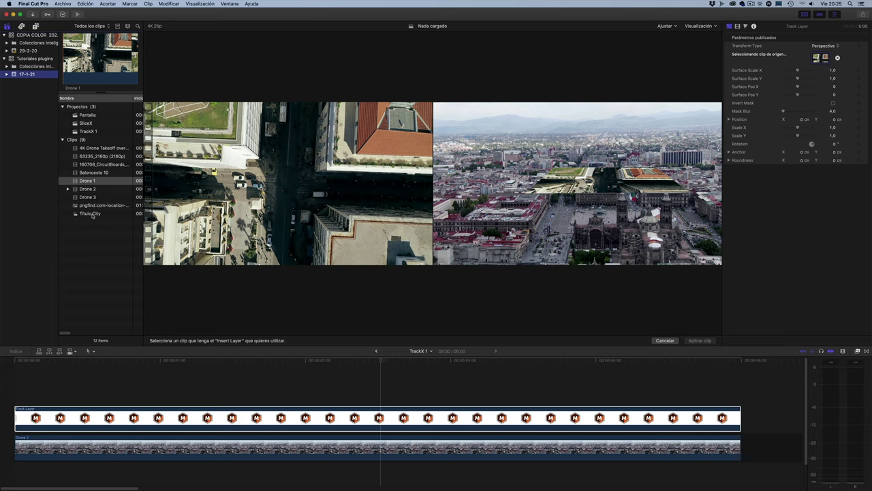
{"action": "left_click", "coordinate": [91, 213]}
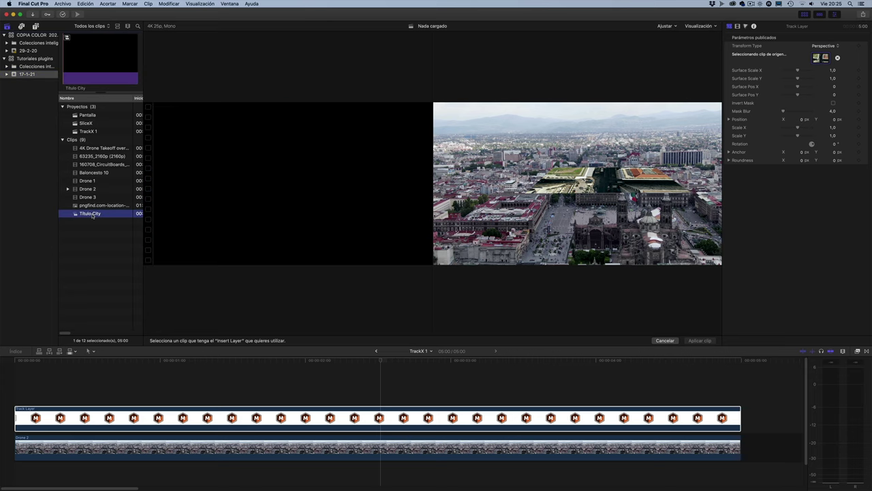
{"action": "left_click", "coordinate": [88, 53]}
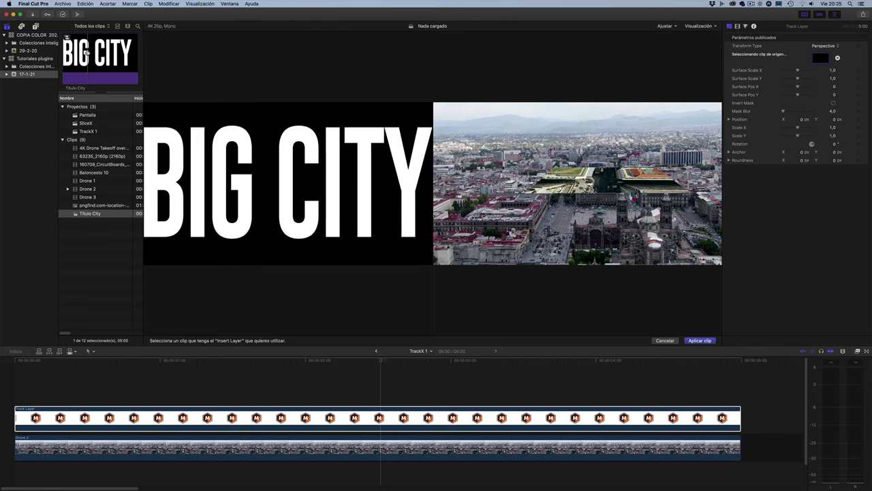
{"action": "left_click", "coordinate": [699, 340]}
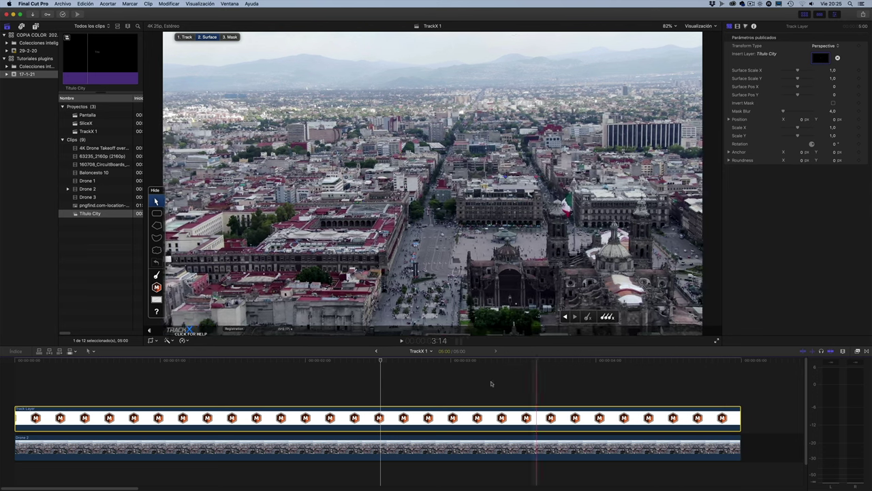
{"action": "left_click", "coordinate": [770, 422]}
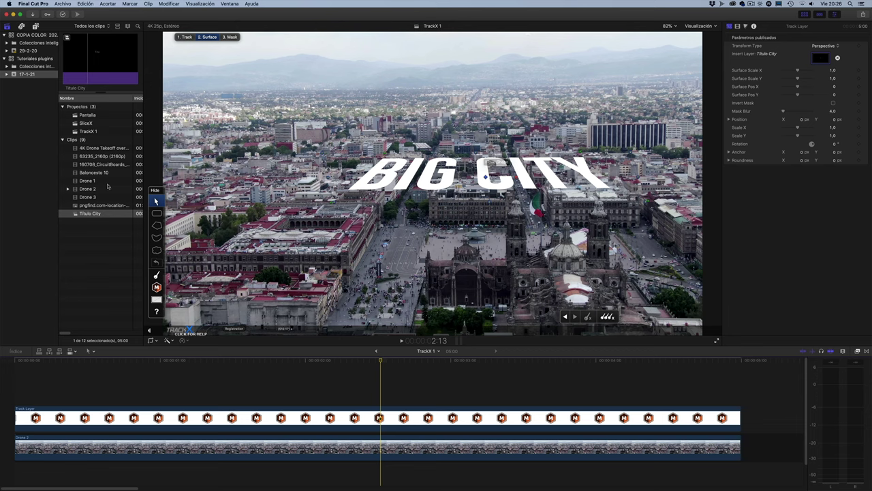
{"action": "double_click", "coordinate": [90, 213]}
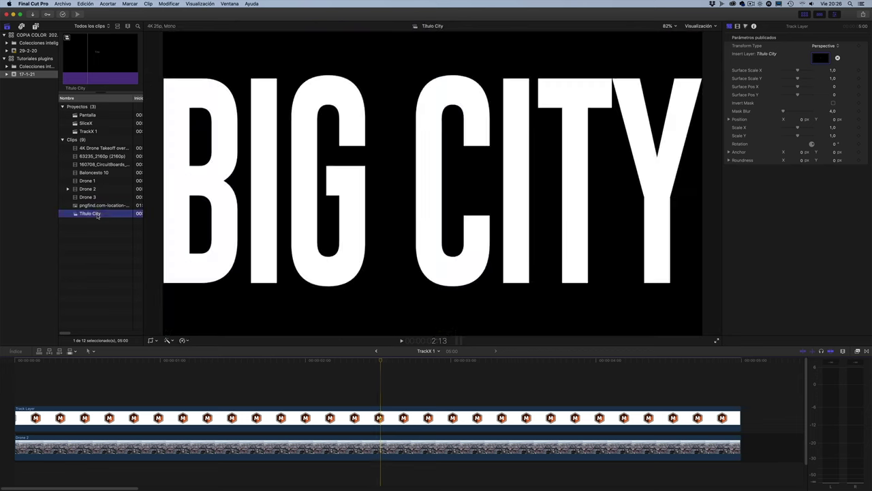
Step: Set the title's build-in and build-out durations both to 20 and play the animation
{"action": "left_click", "coordinate": [325, 368]}
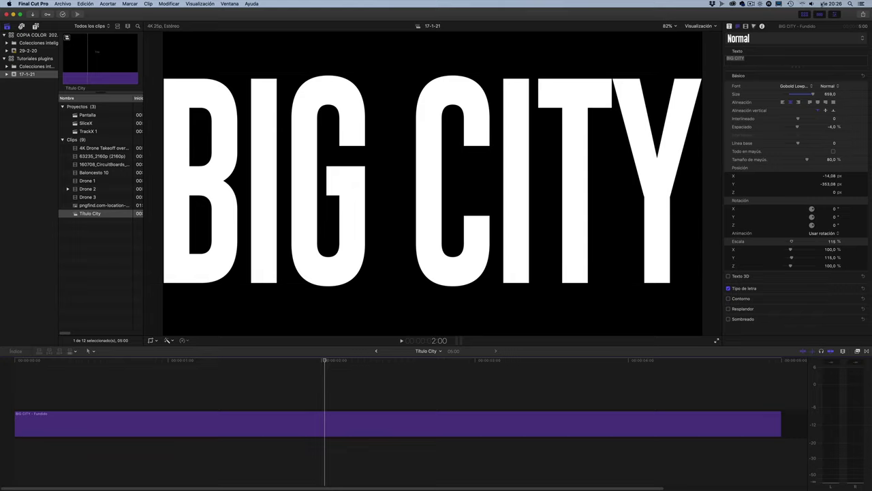
{"action": "left_click", "coordinate": [728, 25]}
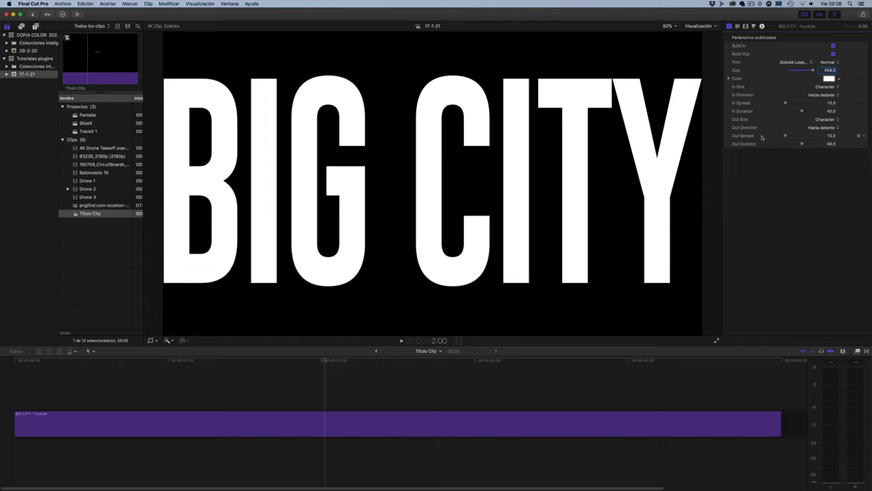
{"action": "left_click", "coordinate": [38, 371]}
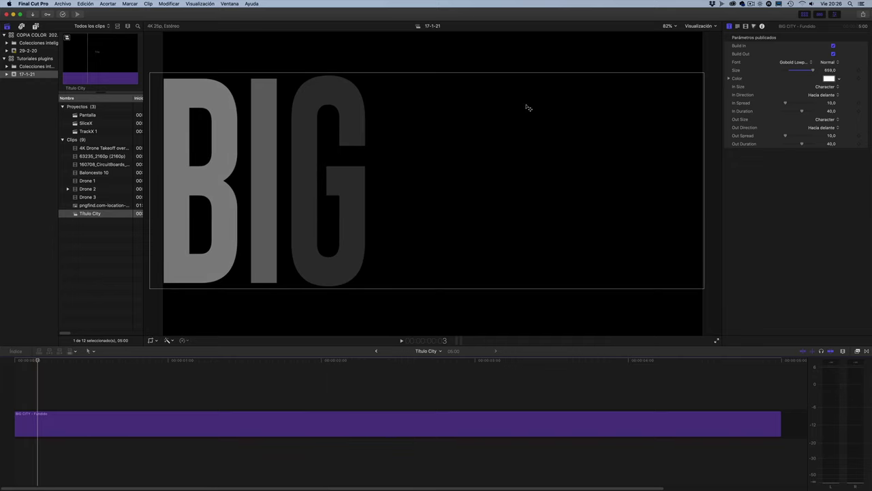
{"action": "mouse_move", "coordinate": [803, 111]}
{"action": "left_mouse_down"}
{"action": "mouse_move", "coordinate": [794, 111]}
{"action": "mouse_move", "coordinate": [803, 112]}
{"action": "left_mouse_up"}
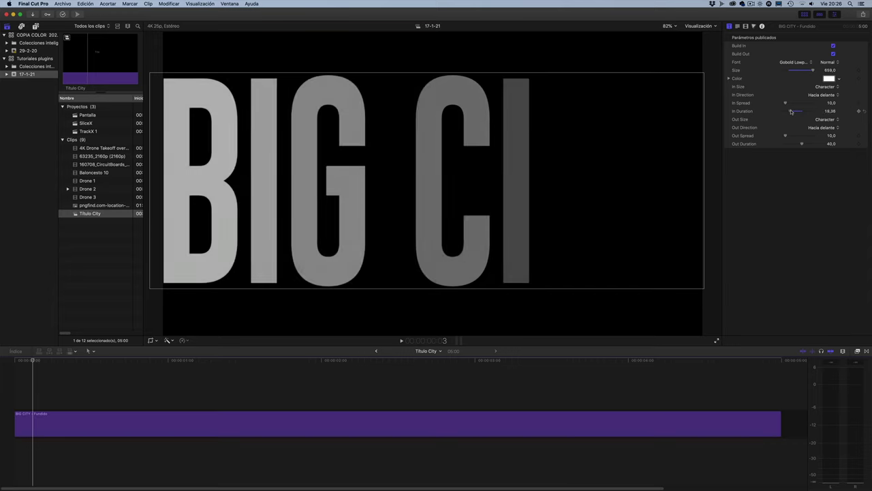
{"action": "left_click", "coordinate": [832, 112]}
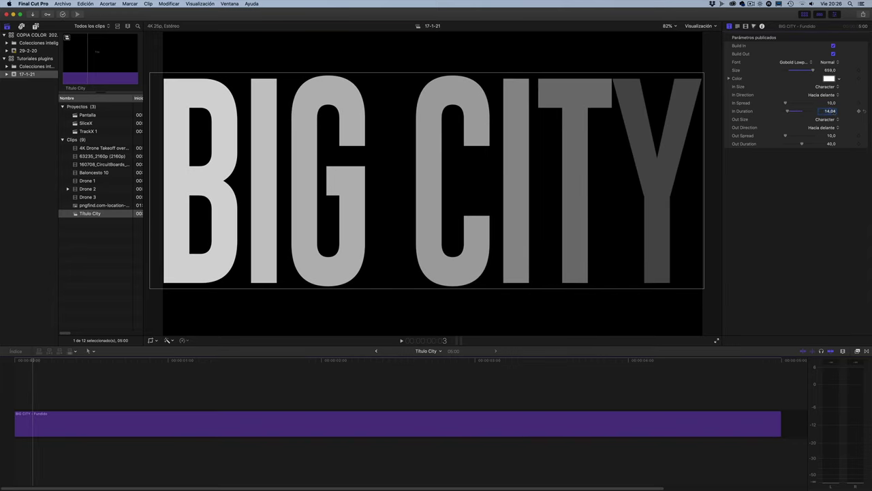
{"action": "type", "text": "20"}
{"action": "key", "text": "Return"}
{"action": "left_click", "coordinate": [831, 145]}
{"action": "type", "text": "20"}
{"action": "key", "text": "Return"}
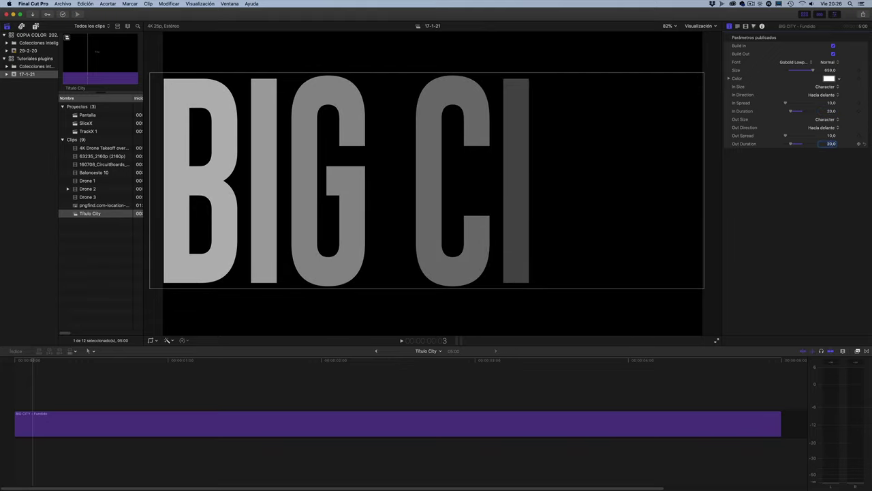
{"action": "key", "text": "space"}
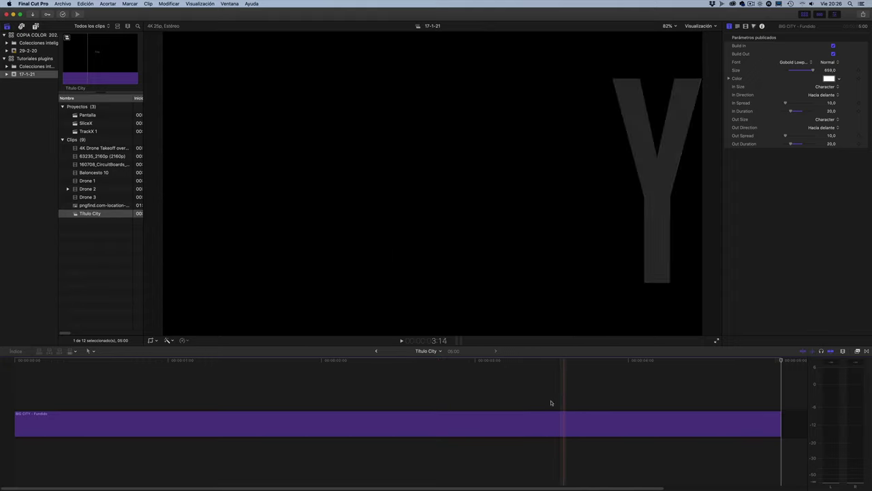
Step: Review the title mid-clip and at the end, then lower its Out Duration to 10
{"action": "left_click", "coordinate": [503, 402]}
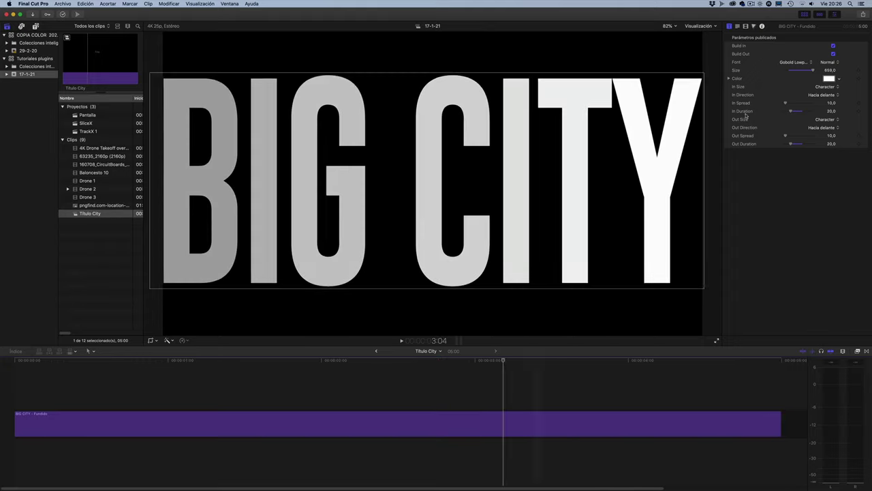
{"action": "left_click", "coordinate": [625, 375]}
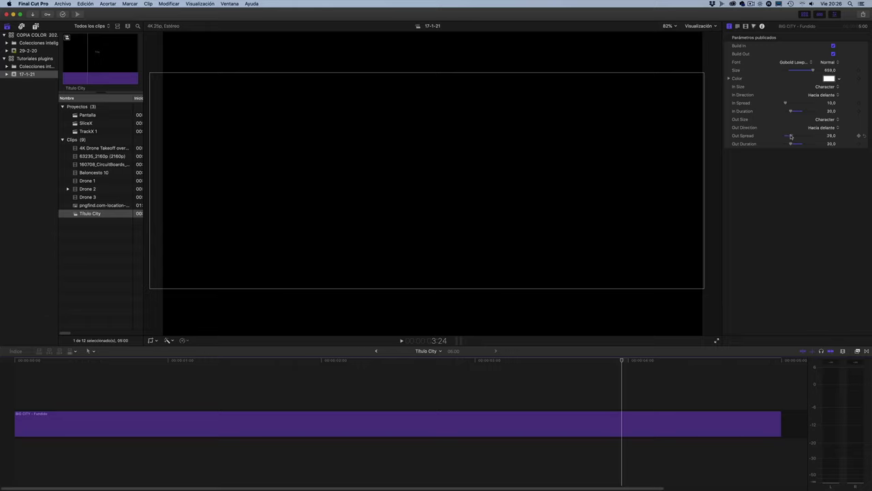
{"action": "left_click", "coordinate": [785, 136]}
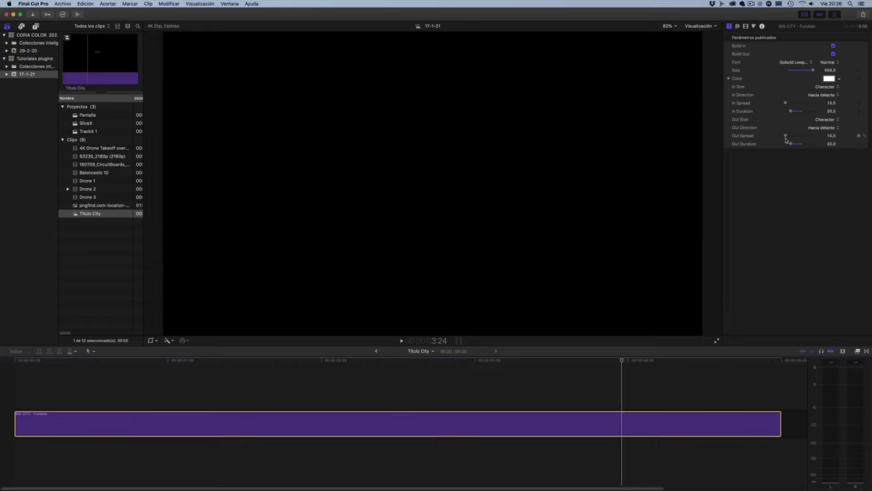
{"action": "left_click_drag", "start_coordinate": [793, 145], "coordinate": [785, 145]}
{"action": "left_click", "coordinate": [832, 144]}
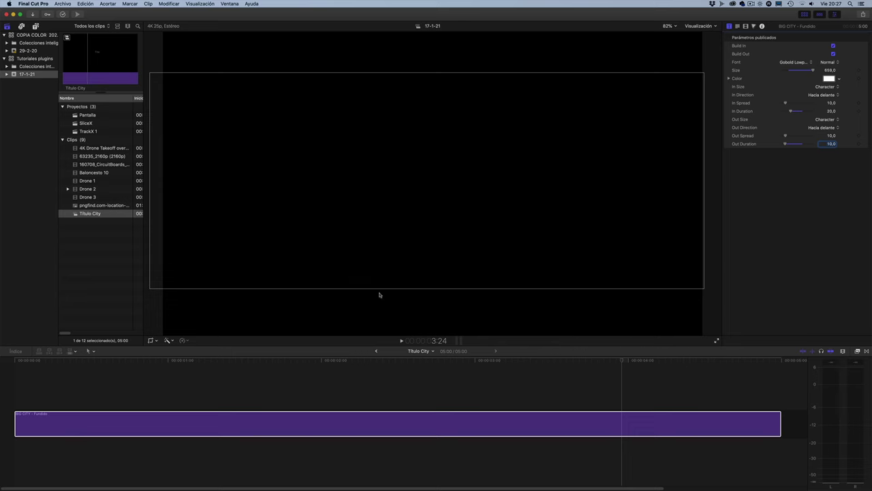
{"action": "left_click", "coordinate": [381, 359]}
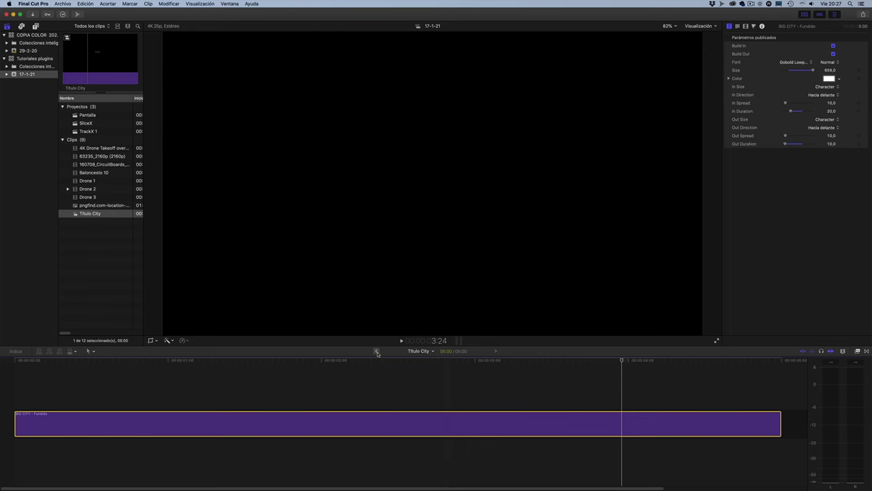
Step: Go back to the TrackX 1 project and reset the surface Y offset to 0
{"action": "left_click", "coordinate": [377, 351]}
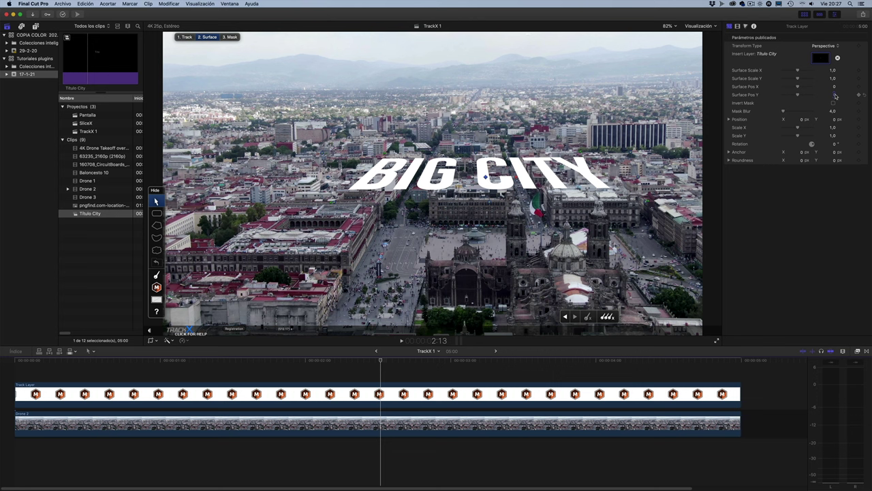
{"action": "left_click_drag", "start_coordinate": [832, 94], "coordinate": [835, 94]}
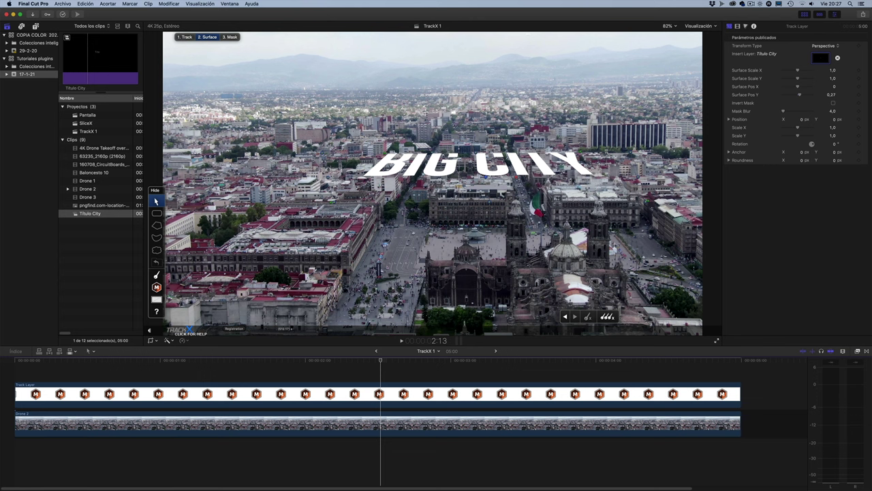
{"action": "type", "text": "0"}
{"action": "key", "text": "Return"}
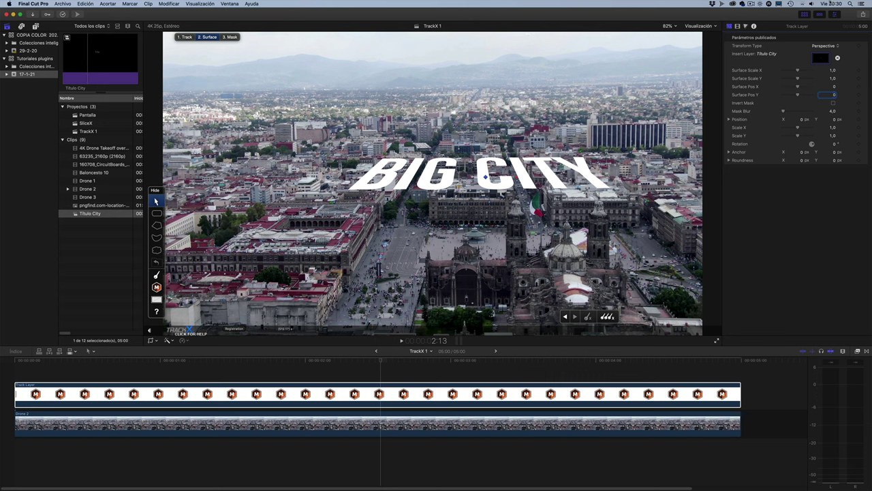
Step: Set the Track Layer's Transform Position Y to 110 px
{"action": "left_click", "coordinate": [737, 26]}
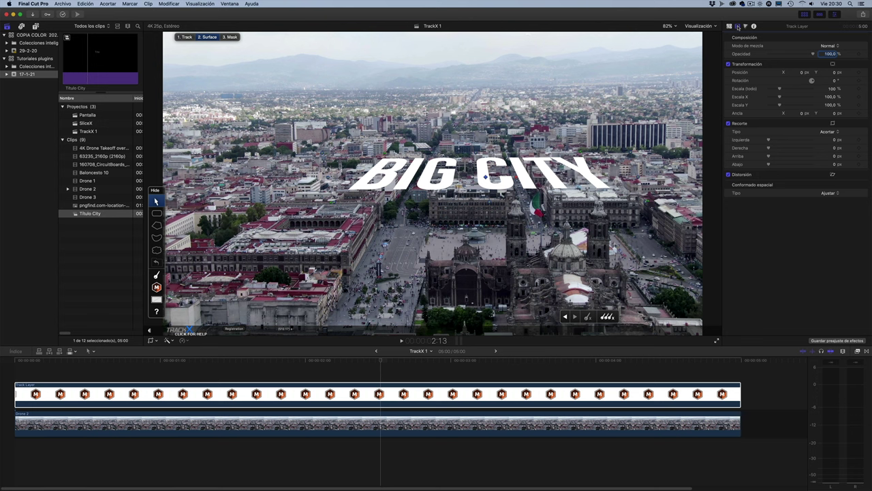
{"action": "left_click_drag", "start_coordinate": [836, 72], "coordinate": [835, 27]}
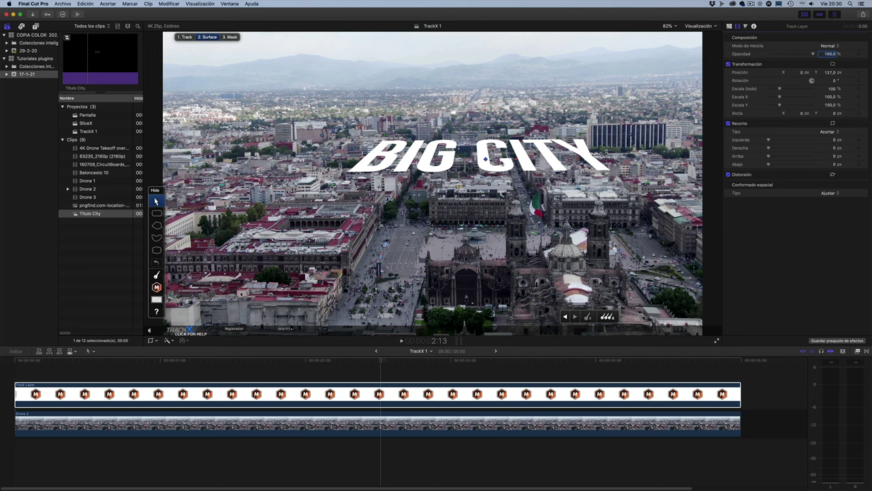
{"action": "left_click", "coordinate": [291, 394]}
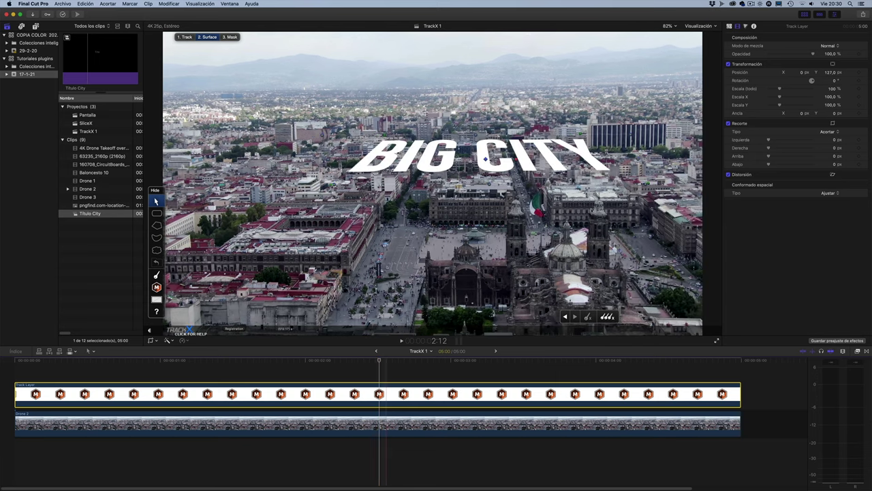
{"action": "left_click", "coordinate": [829, 73]}
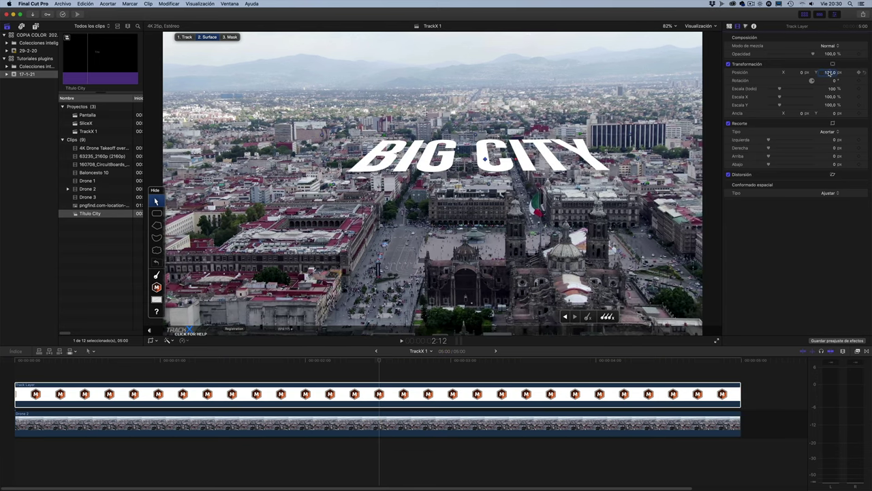
{"action": "type", "text": "115"}
{"action": "key", "text": "Return"}
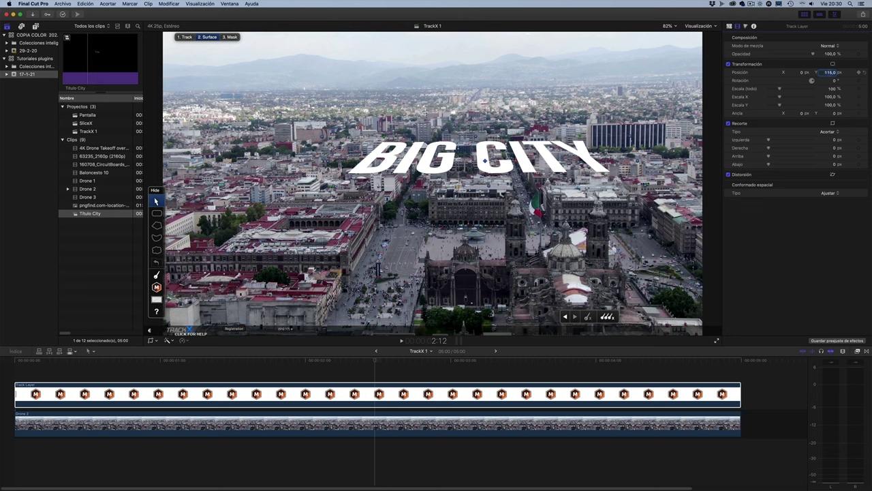
{"action": "type", "text": "11"}
{"action": "key", "text": "Return"}
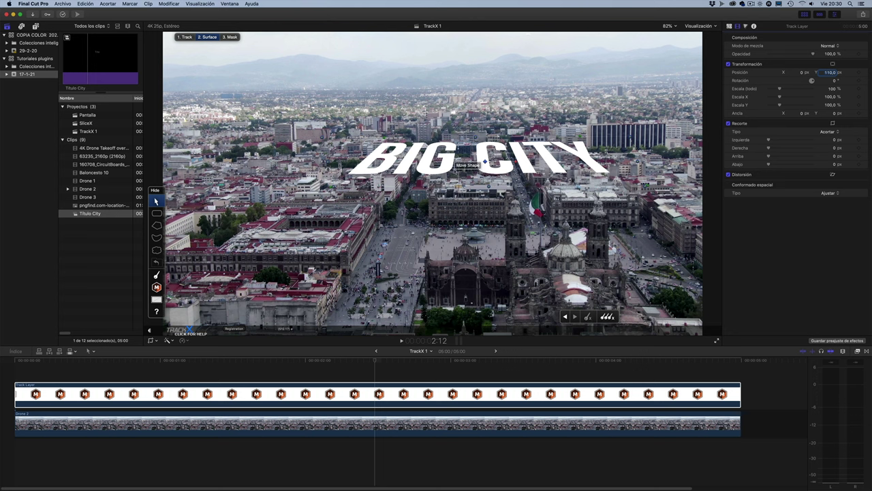
Step: Search all effects for 'rui' and add Añadir ruido to the Track Layer clip
{"action": "left_click", "coordinate": [858, 351]}
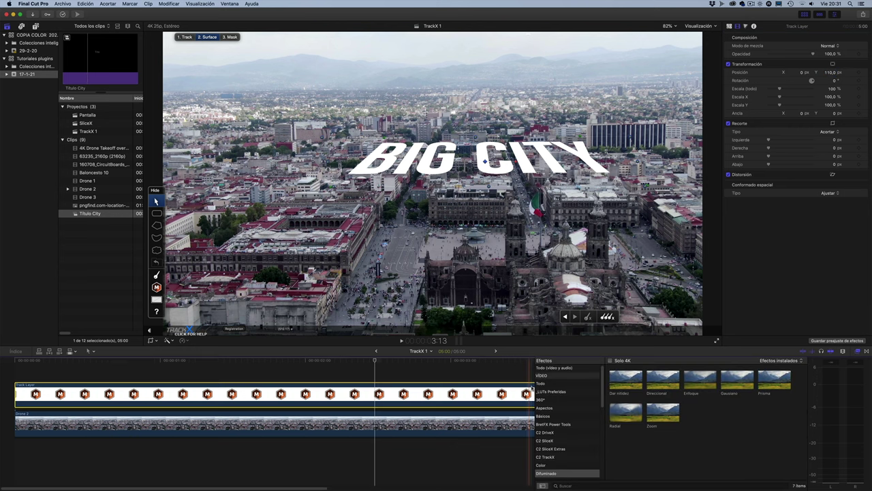
{"action": "left_click", "coordinate": [552, 385]}
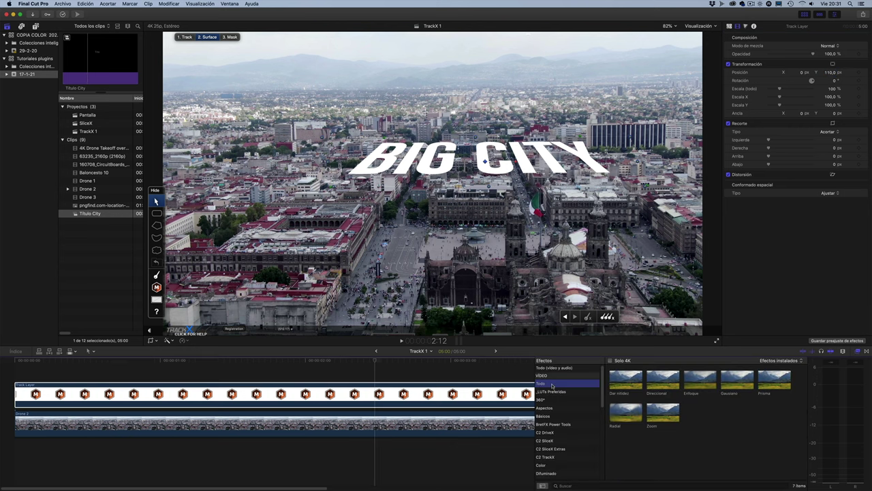
{"action": "left_click", "coordinate": [606, 486]}
{"action": "type", "text": "d"}
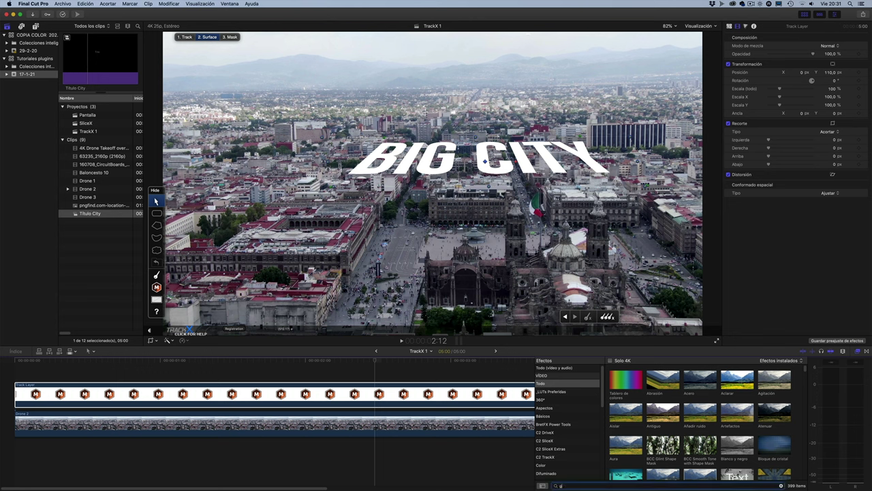
{"action": "type", "text": "n"}
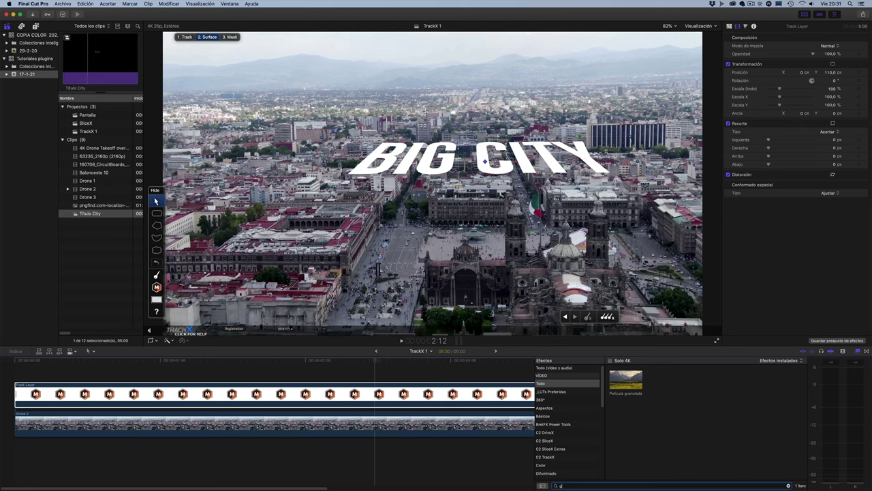
{"action": "key", "text": "BackSpace"}
{"action": "type", "text": "rui"}
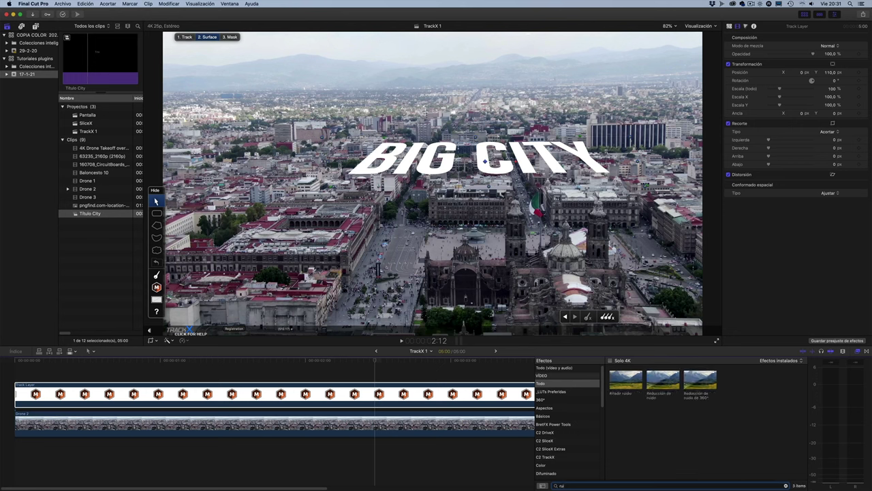
{"action": "left_click_drag", "start_coordinate": [623, 379], "coordinate": [457, 400]}
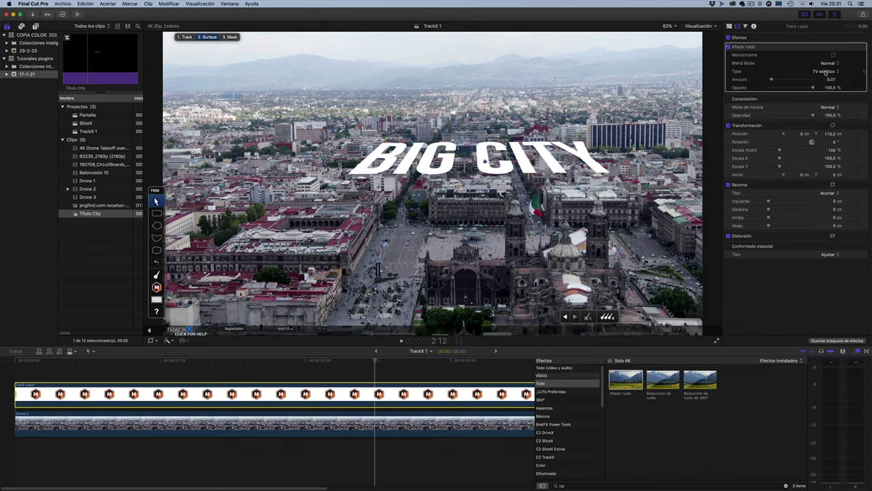
Step: Make the noise monochrome and set its type to Gaussian film grain
{"action": "left_click", "coordinate": [833, 55]}
{"action": "left_click", "coordinate": [828, 73]}
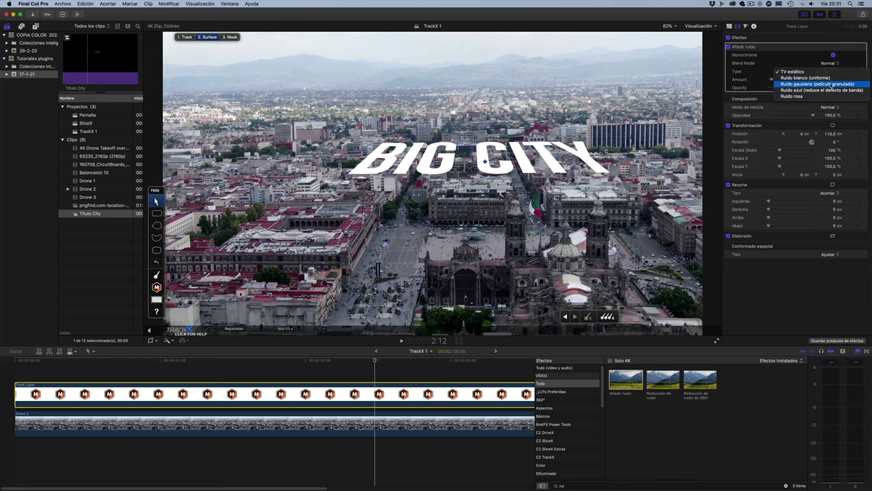
{"action": "left_click", "coordinate": [830, 84]}
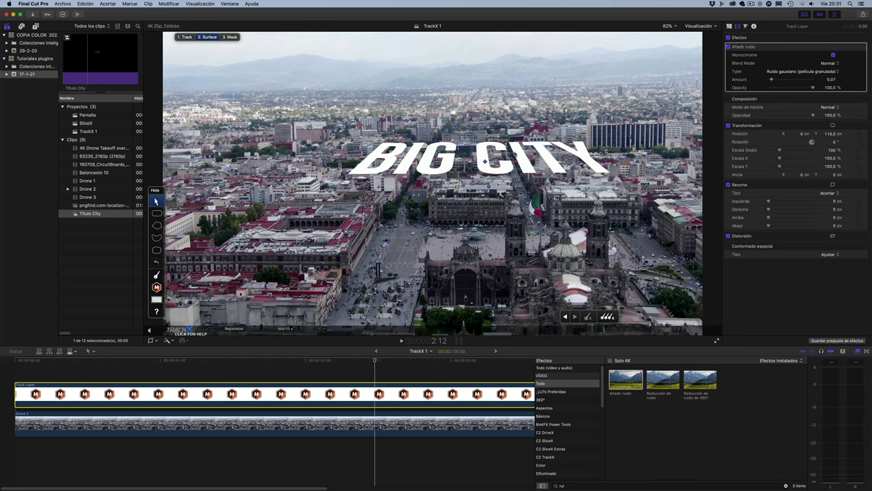
Step: Zoom the viewer to 200% and set the Añadir ruido Amount to 0,1
{"action": "left_click", "coordinate": [670, 26]}
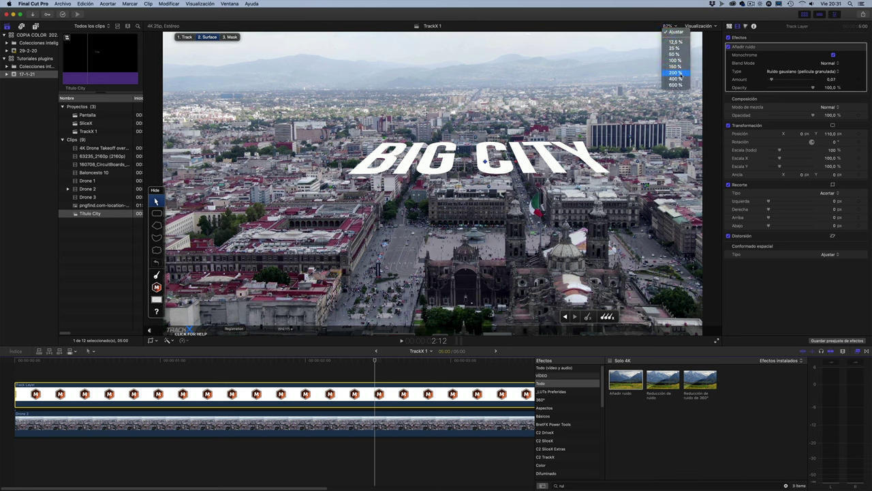
{"action": "left_click", "coordinate": [676, 72]}
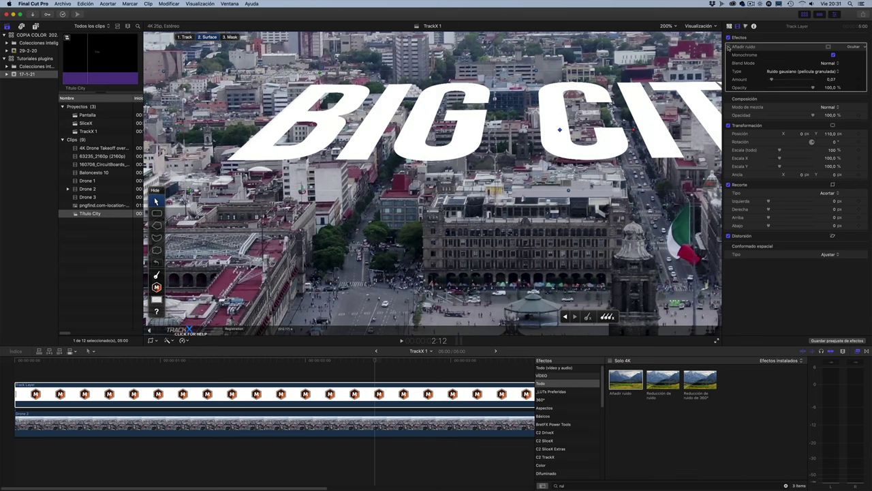
{"action": "left_click", "coordinate": [833, 79]}
{"action": "type", "text": "0,"}
{"action": "key", "text": "Return"}
Step: Open Título City, set the text face Difuminado to 0, and return to TrackX 1
{"action": "double_click", "coordinate": [83, 213]}
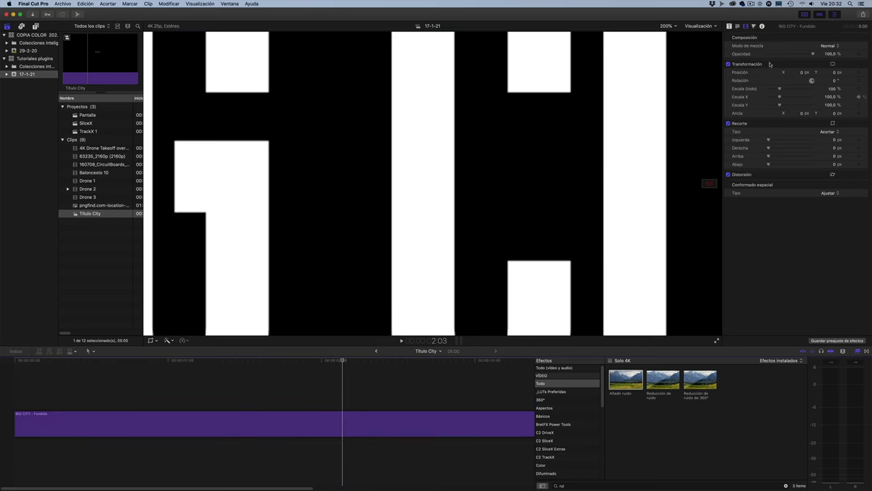
{"action": "left_click", "coordinate": [730, 26]}
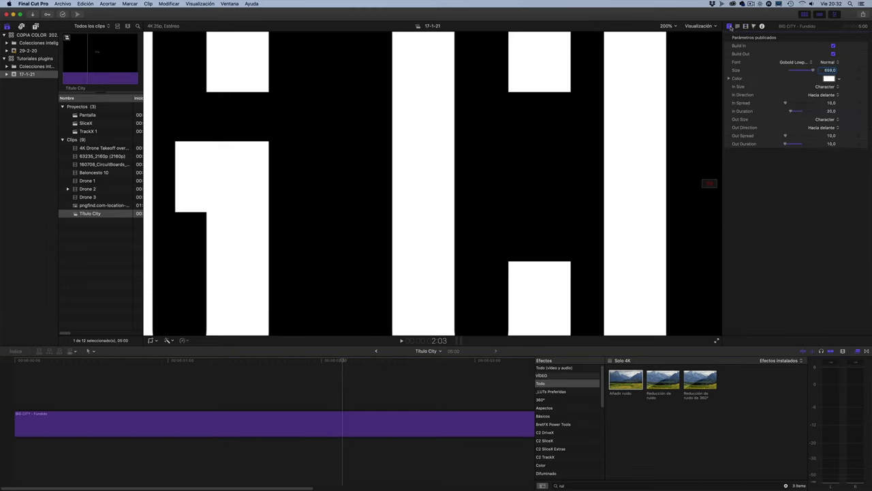
{"action": "left_click", "coordinate": [737, 26]}
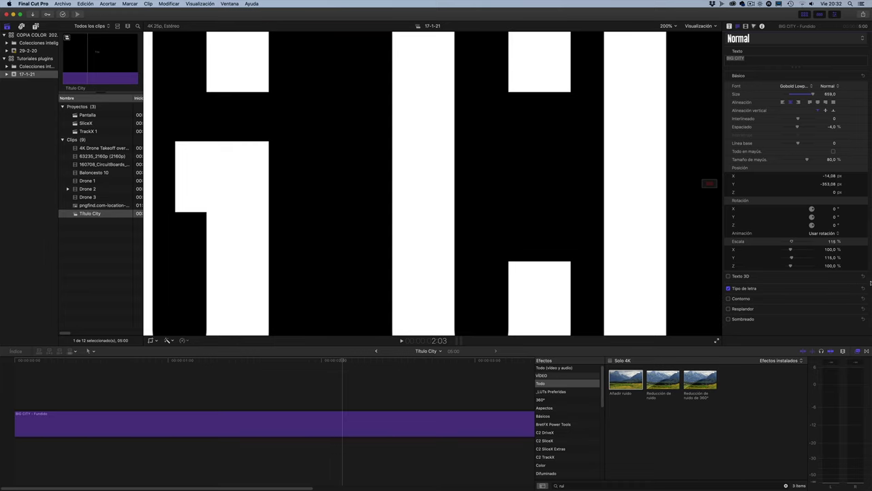
{"action": "left_click", "coordinate": [854, 288]}
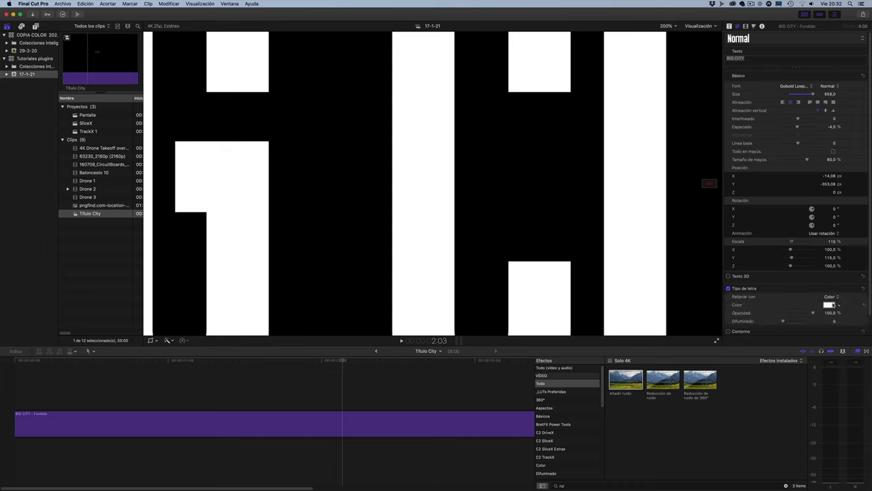
{"action": "type", "text": "12"}
{"action": "key", "text": "Return"}
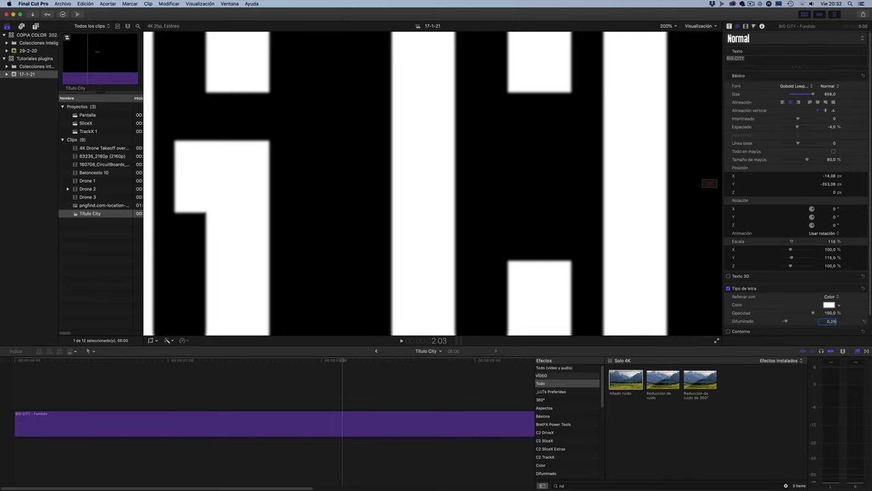
{"action": "left_click_drag", "start_coordinate": [831, 321], "coordinate": [826, 321]}
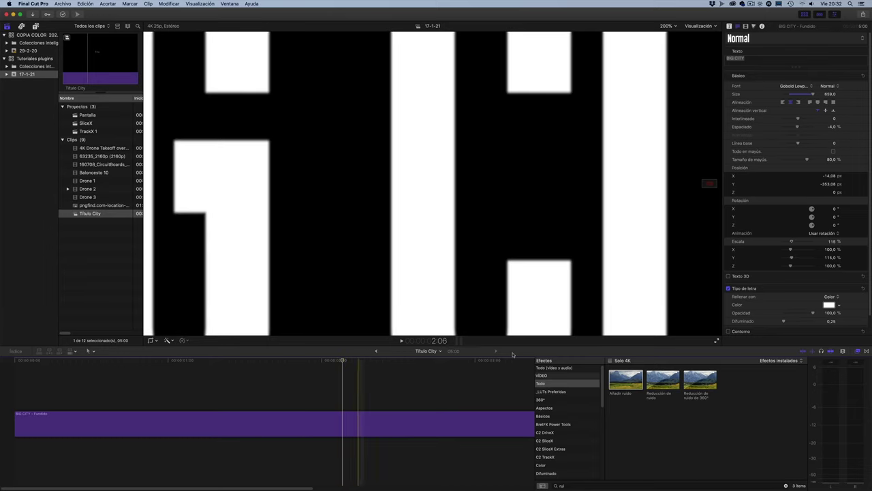
{"action": "key", "text": "super+z"}
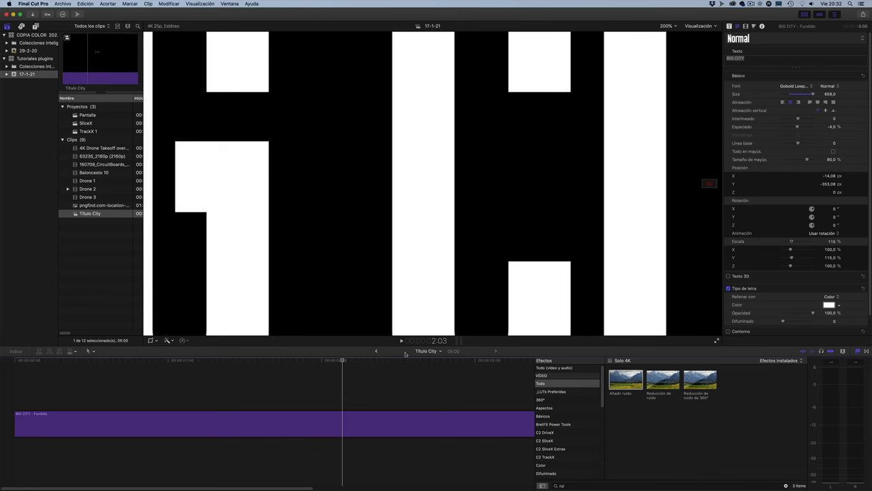
{"action": "left_click", "coordinate": [377, 351]}
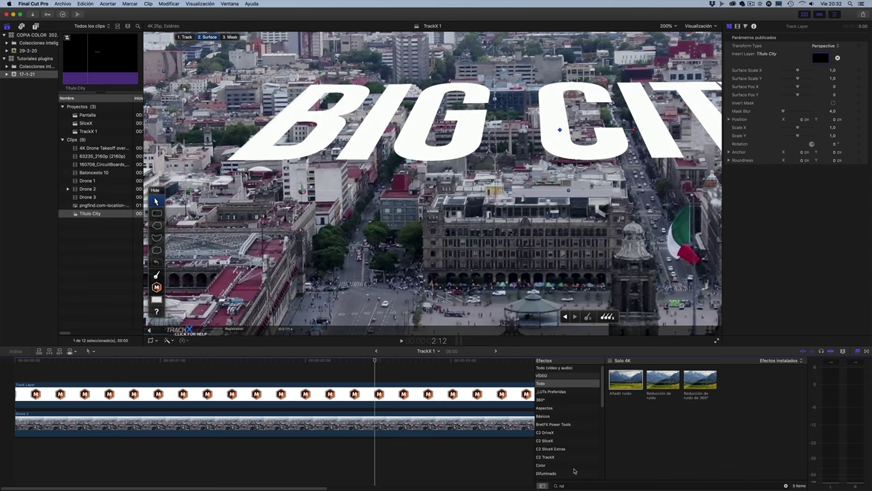
Step: Add the Gaussiano blur effect from the Difuminado category to the Track Layer clip
{"action": "left_click", "coordinate": [564, 473]}
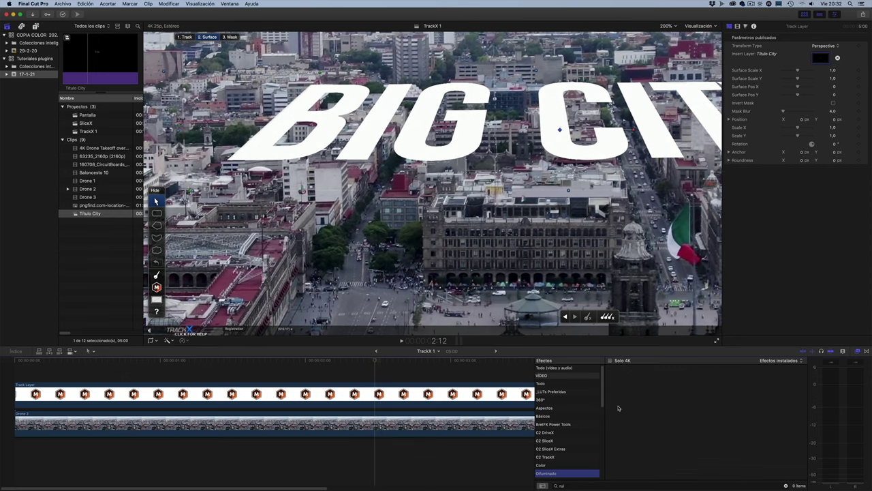
{"action": "left_click", "coordinate": [785, 486]}
{"action": "left_click_drag", "start_coordinate": [738, 381], "coordinate": [429, 394]}
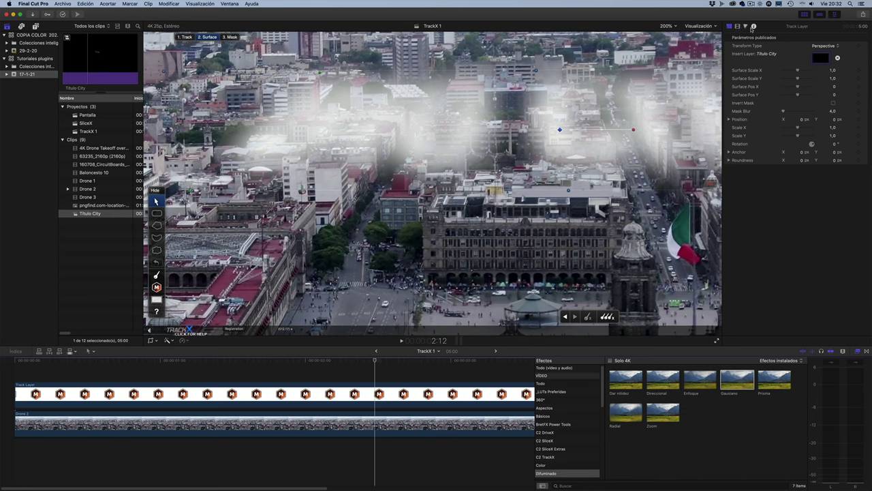
Step: Adjust the Gaussian blur Amount, trying 1,0 and 0,5 before settling on 0,75
{"action": "left_click", "coordinate": [737, 26]}
{"action": "left_click", "coordinate": [832, 105]}
{"action": "type", "text": "1"}
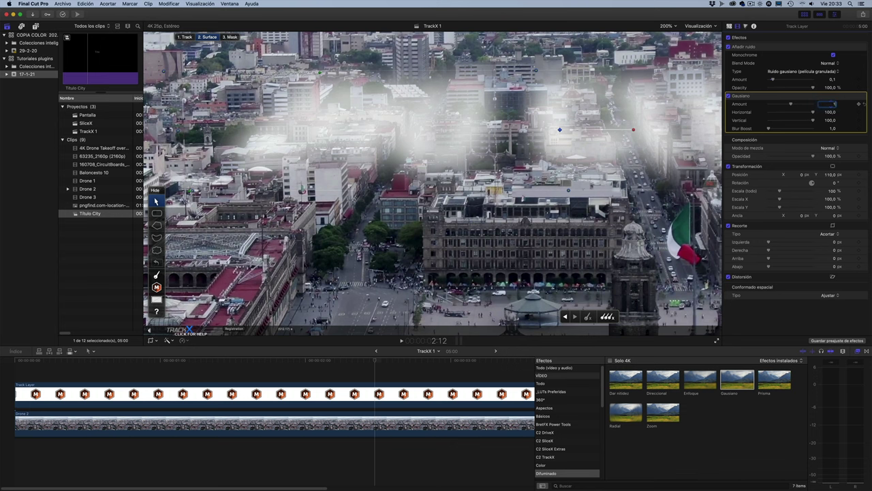
{"action": "key", "text": "Return"}
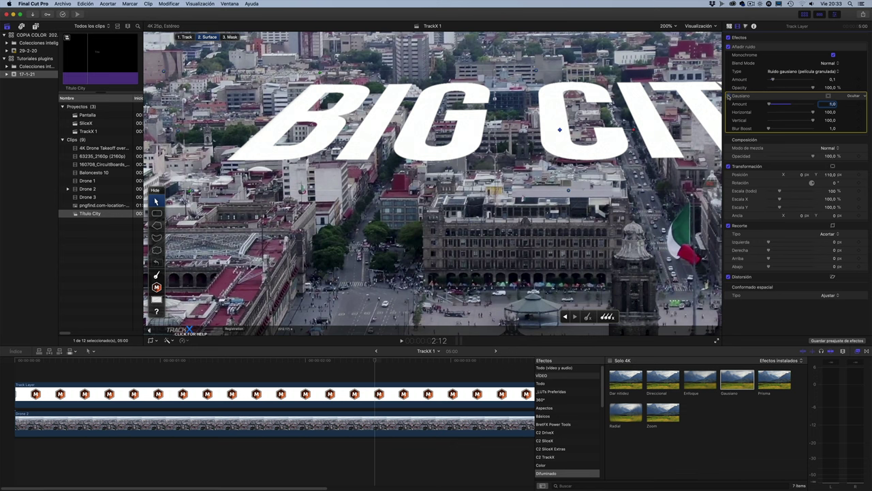
{"action": "left_click", "coordinate": [833, 104]}
{"action": "type", "text": "0,5"}
{"action": "key", "text": "Return"}
{"action": "left_click", "coordinate": [667, 26]}
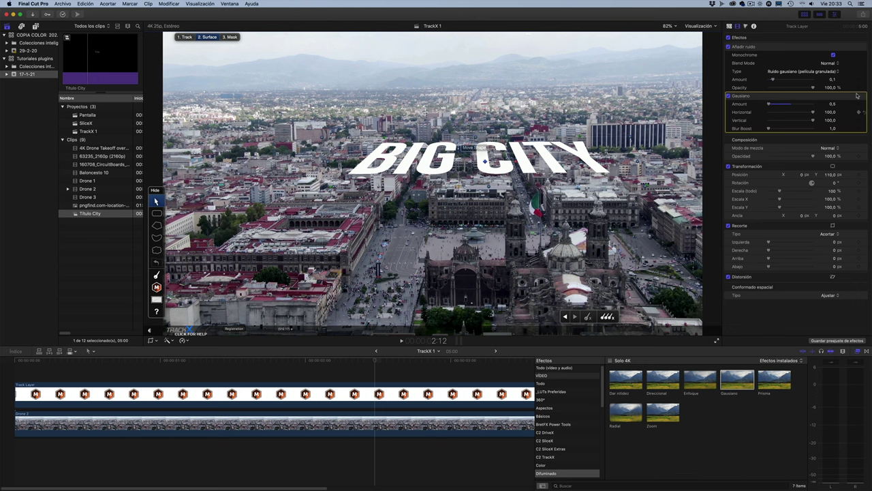
{"action": "left_click", "coordinate": [835, 104]}
{"action": "type", "text": "0,"}
{"action": "type", "text": "7"}
Step: Find the Sombreado effect by searching 'somb' and apply it to the Track Layer clip
{"action": "left_click", "coordinate": [555, 384]}
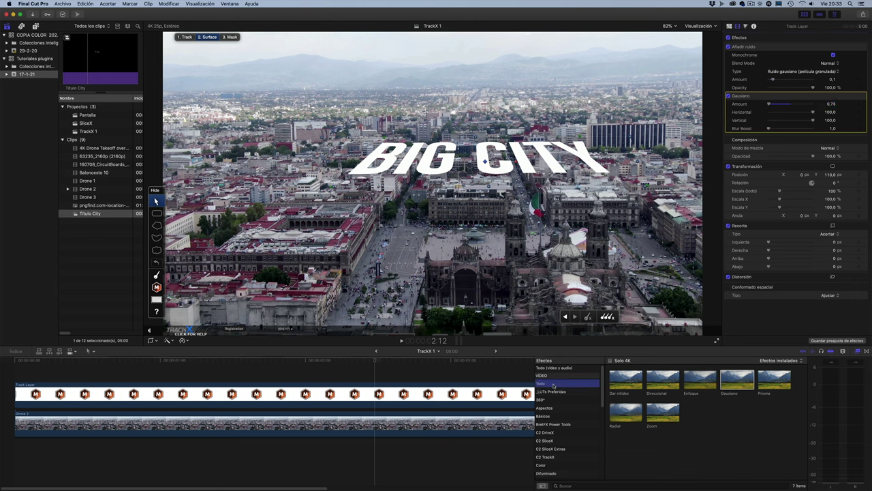
{"action": "left_click", "coordinate": [593, 486]}
{"action": "type", "text": "somb"}
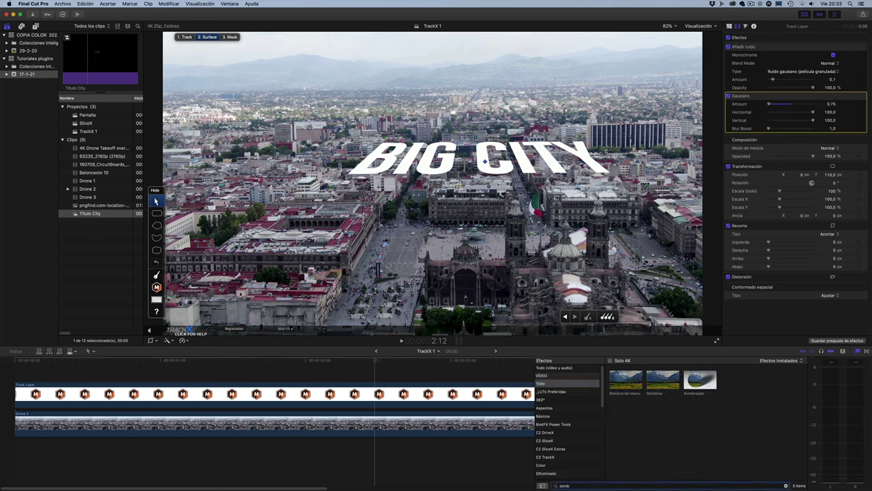
{"action": "left_click_drag", "start_coordinate": [705, 383], "coordinate": [379, 393]}
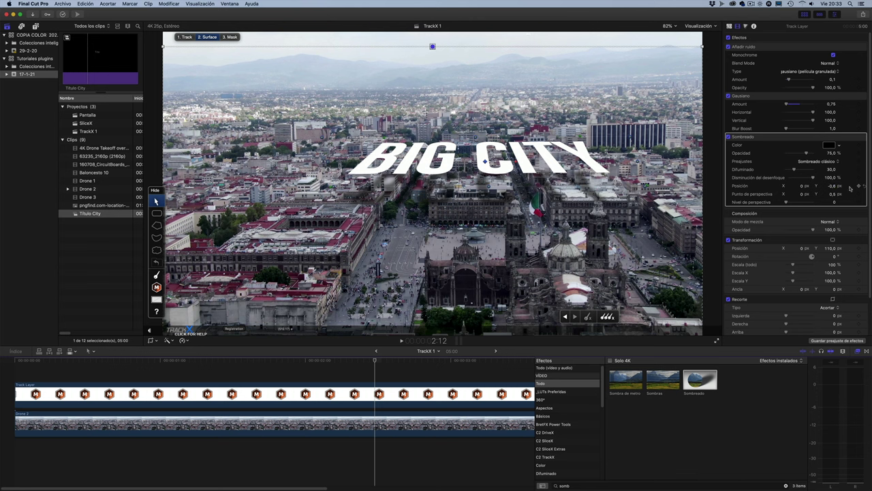
Step: Offset the shadow to position -0,02, -0,75 with perspective point Y 0,66
{"action": "left_click_drag", "start_coordinate": [832, 185], "coordinate": [832, 183]}
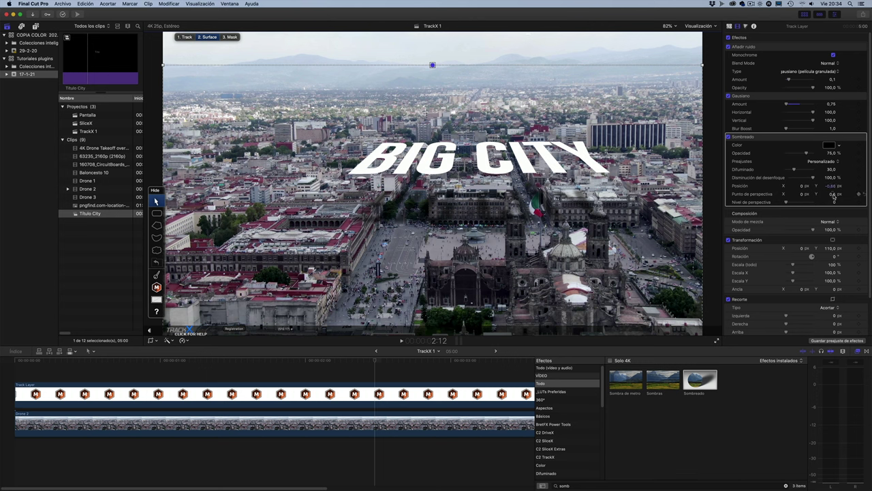
{"action": "left_click_drag", "start_coordinate": [834, 197], "coordinate": [845, 193]}
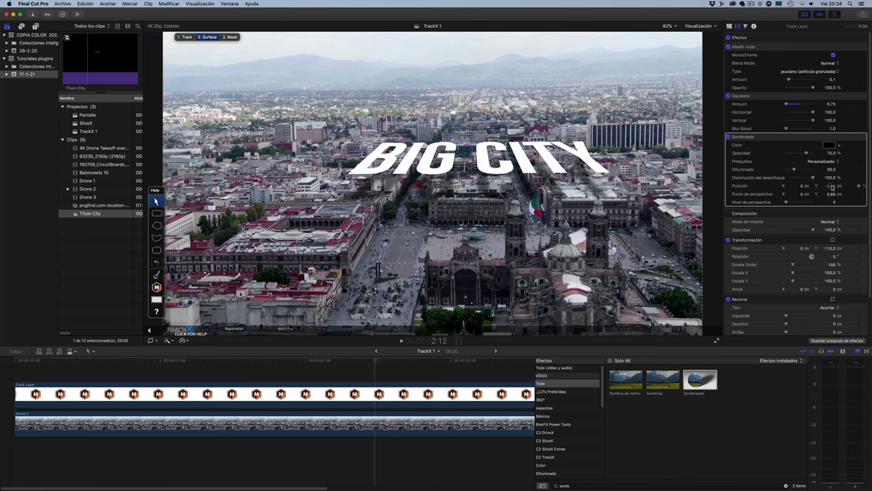
{"action": "left_click_drag", "start_coordinate": [833, 186], "coordinate": [826, 186]}
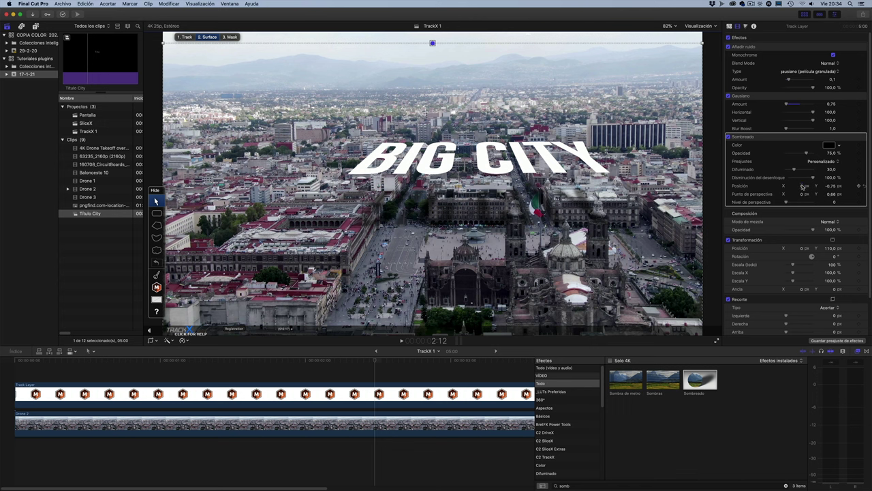
{"action": "left_click_drag", "start_coordinate": [799, 185], "coordinate": [797, 186]}
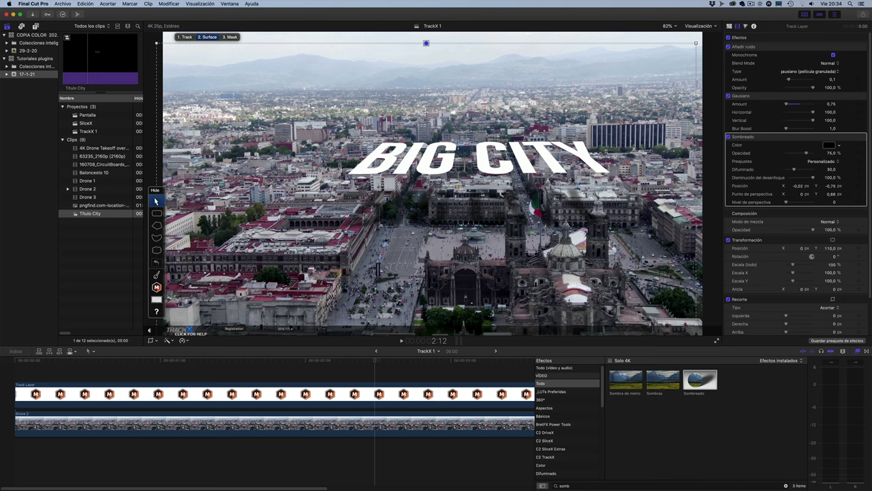
Step: Try shadow opacities of 15%, 25% and 35%, and a shadow blur of 15
{"action": "left_click", "coordinate": [831, 153]}
{"action": "type", "text": "5"}
{"action": "key", "text": "Return"}
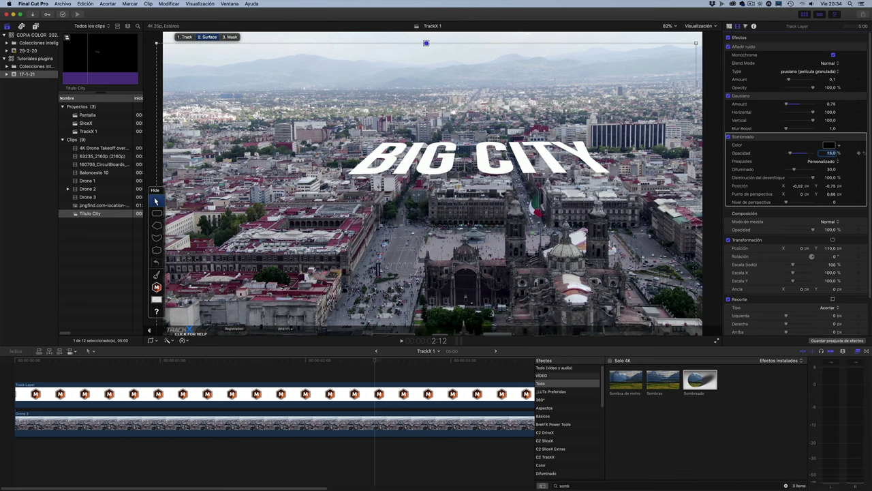
{"action": "type", "text": "25"}
{"action": "key", "text": "Return"}
{"action": "type", "text": "35"}
{"action": "key", "text": "Return"}
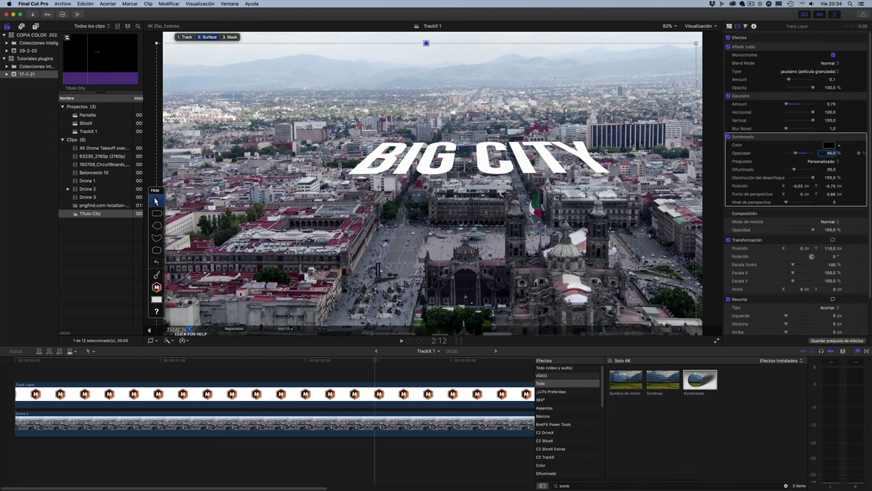
{"action": "left_click", "coordinate": [831, 170]}
{"action": "type", "text": "15"}
{"action": "key", "text": "Return"}
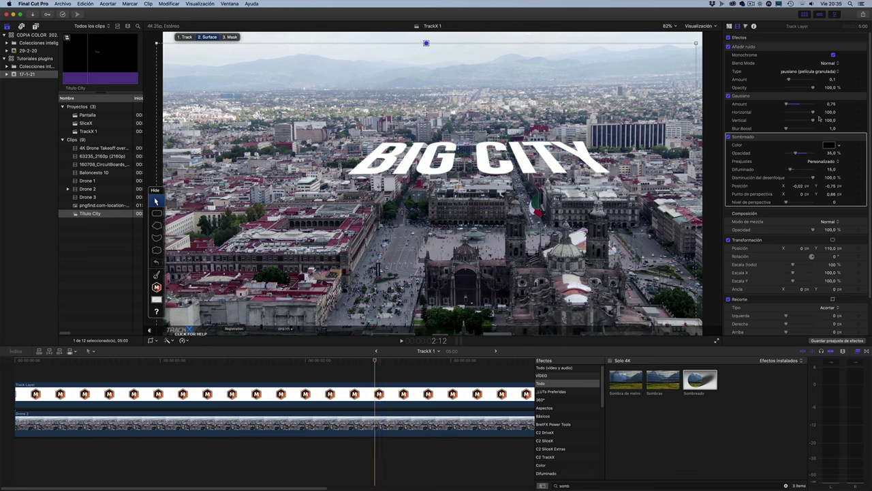
Step: Settle the Sombreado shadow at 50% opacity and blur 25, then hide its viewer guides
{"action": "left_click", "coordinate": [832, 153]}
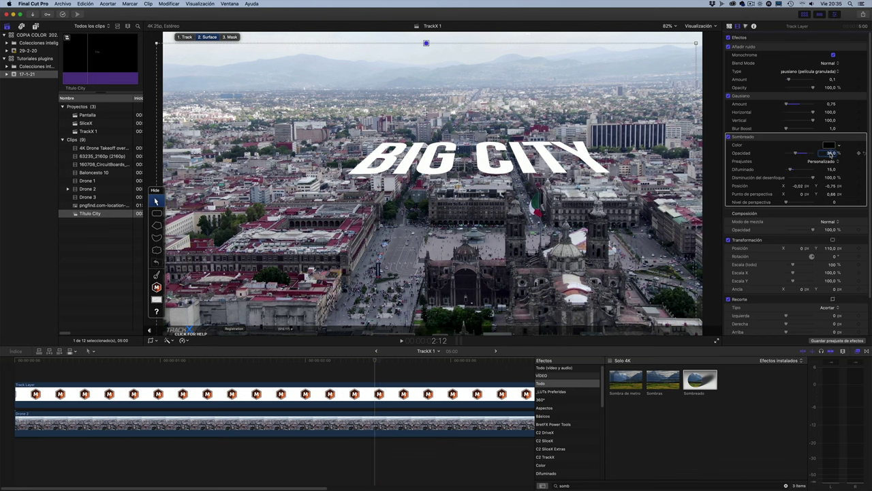
{"action": "type", "text": "60"}
{"action": "key", "text": "Return"}
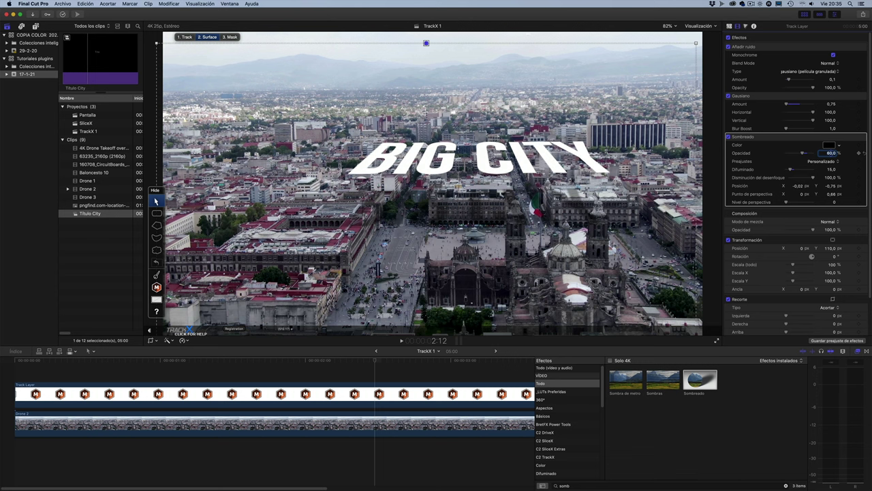
{"action": "left_click", "coordinate": [832, 170]}
{"action": "type", "text": "25"}
{"action": "key", "text": "Return"}
{"action": "left_click", "coordinate": [830, 153]}
{"action": "type", "text": "50"}
{"action": "key", "text": "Return"}
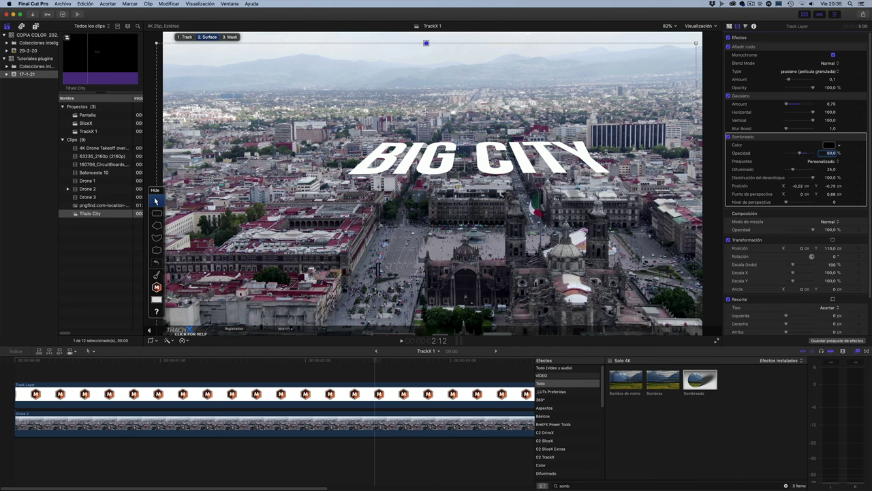
{"action": "left_click", "coordinate": [750, 137]}
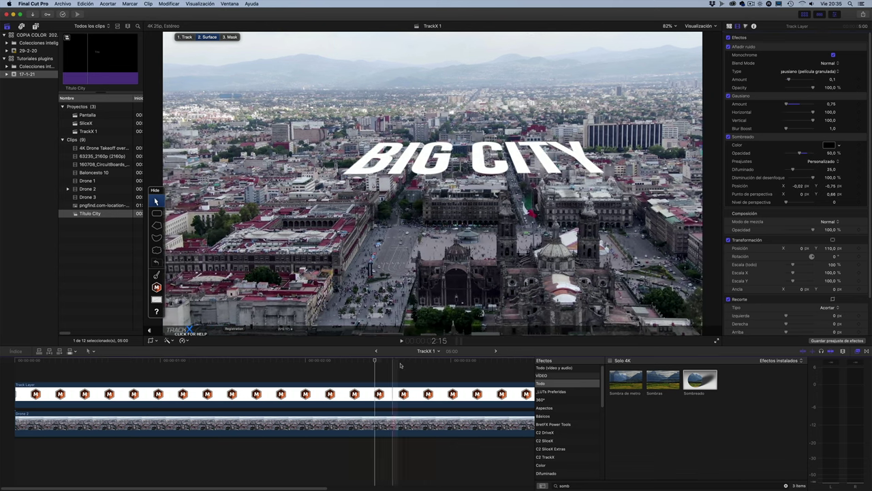
Step: Jump the playhead to 2:22 and list the C2 TrackX generators in the titles and generators browser
{"action": "left_click", "coordinate": [438, 366]}
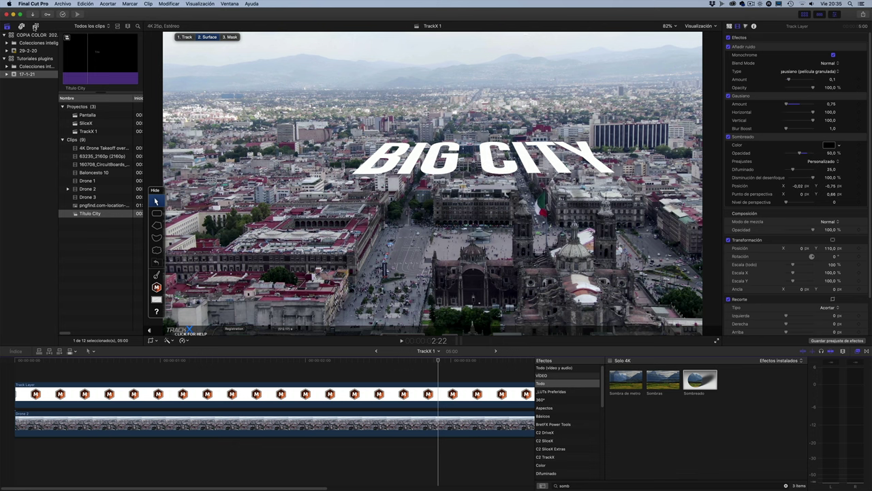
{"action": "left_click", "coordinate": [35, 26]}
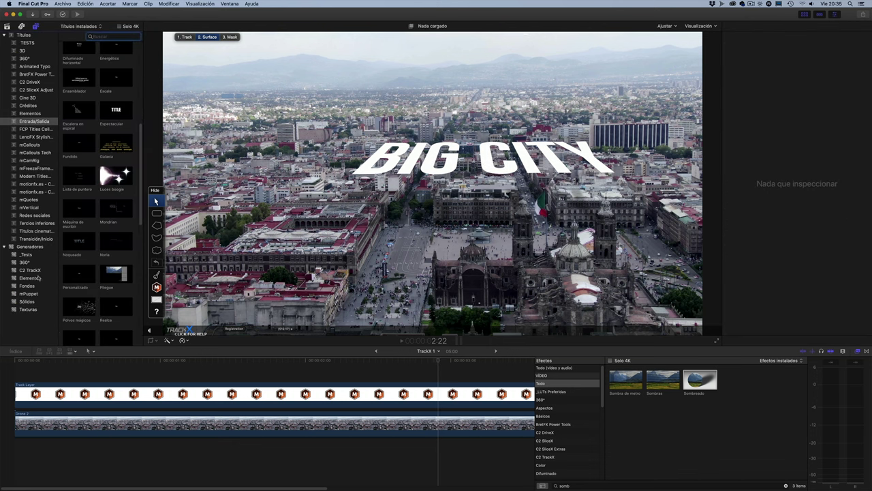
{"action": "left_click", "coordinate": [38, 270]}
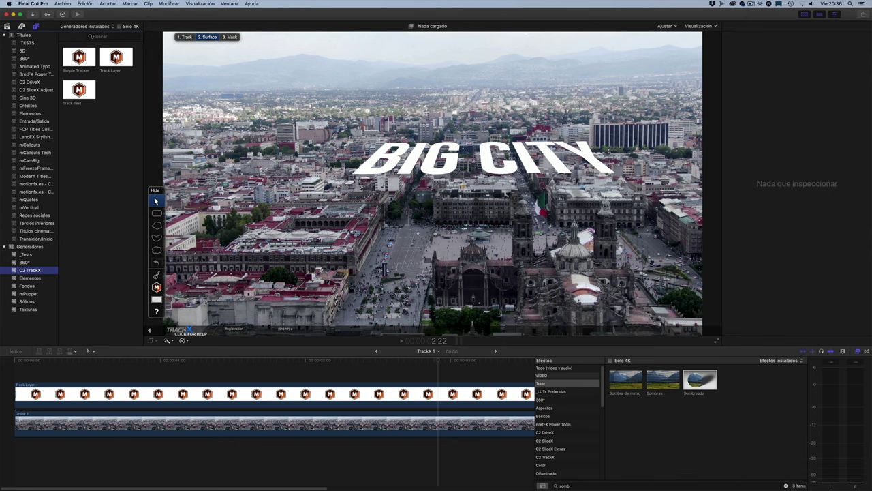
Step: Select the Track Layer clip and bring up its TrackX tracking stage
{"action": "left_click", "coordinate": [204, 395]}
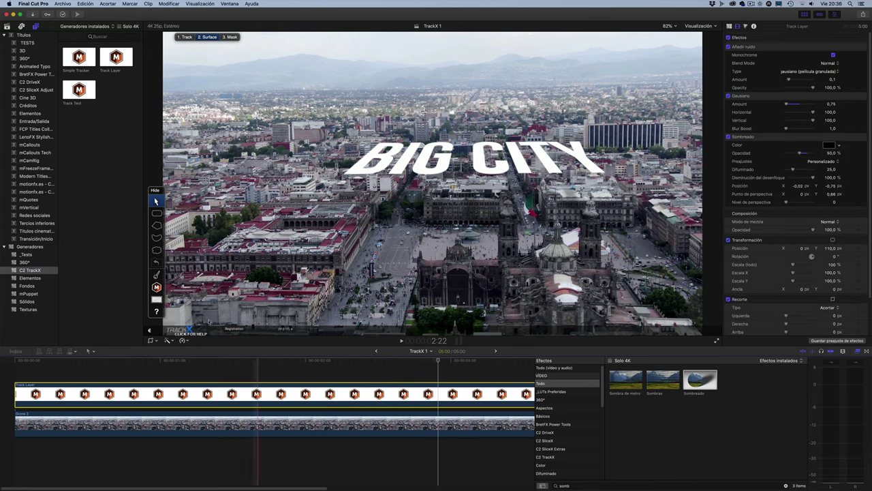
{"action": "left_click", "coordinate": [156, 287]}
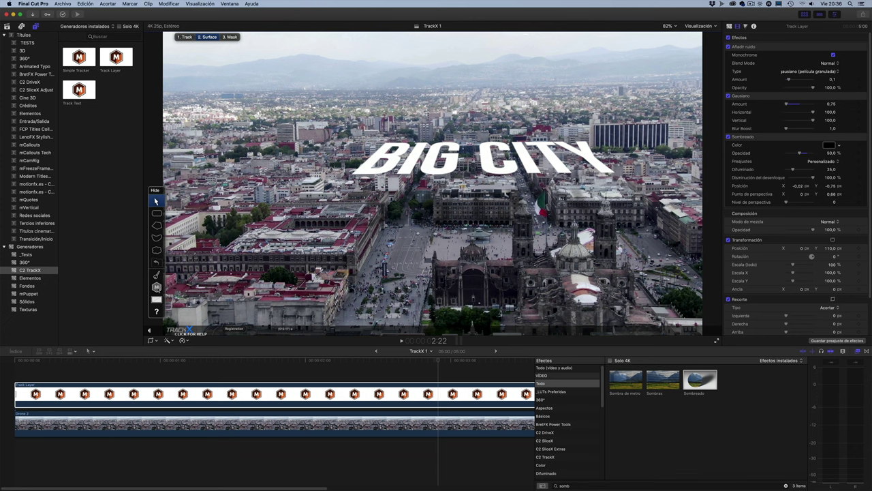
{"action": "left_click", "coordinate": [186, 37]}
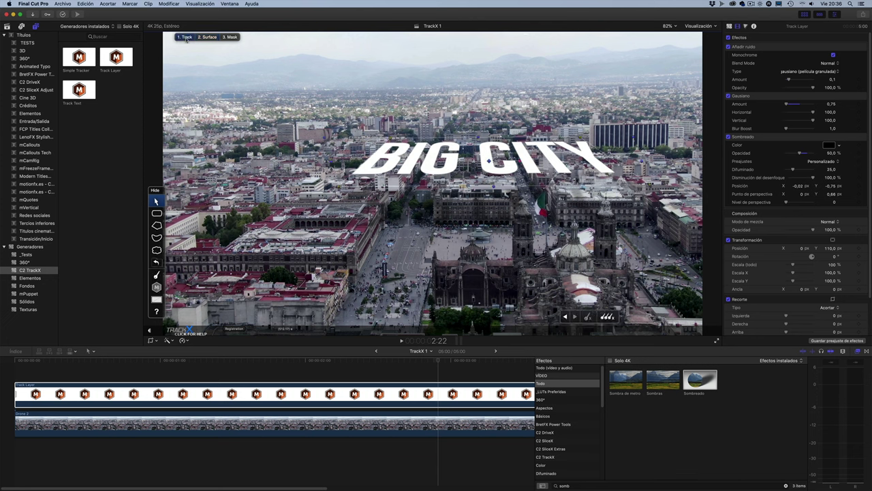
{"action": "left_click", "coordinate": [157, 289]}
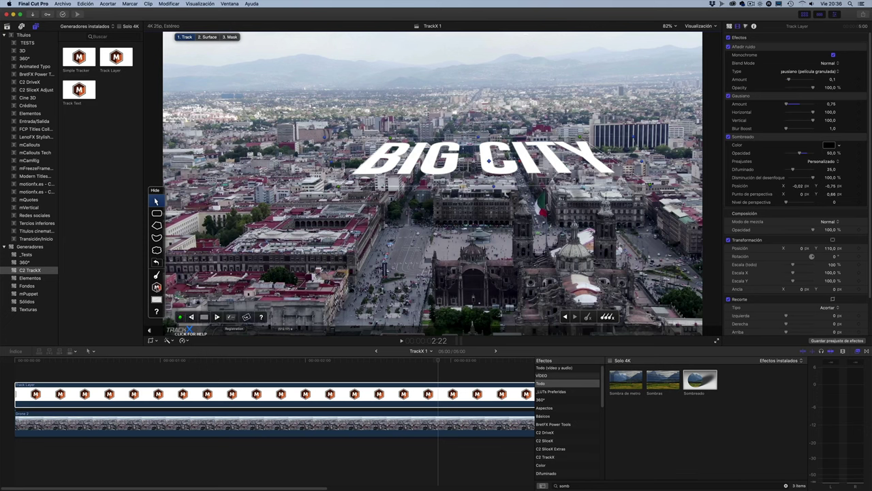
Step: Set tracking motion blur to Medium Quality and hide the effects browser
{"action": "left_click", "coordinate": [231, 318]}
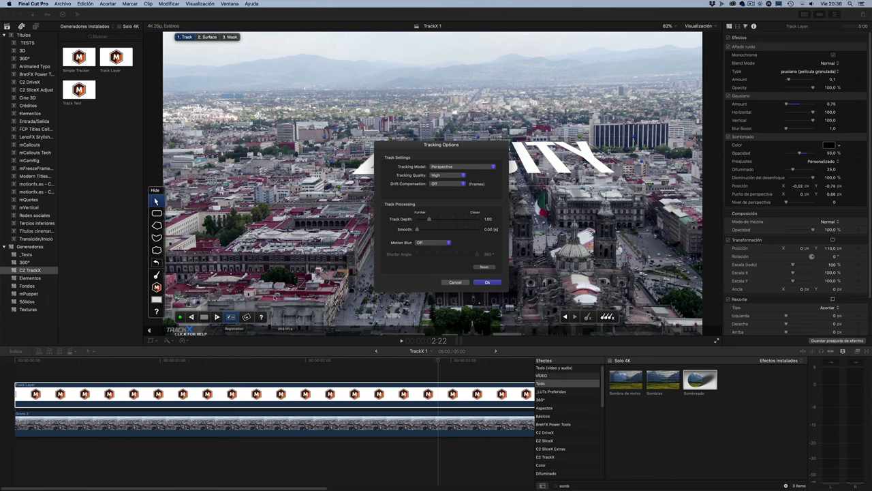
{"action": "left_click", "coordinate": [421, 243]}
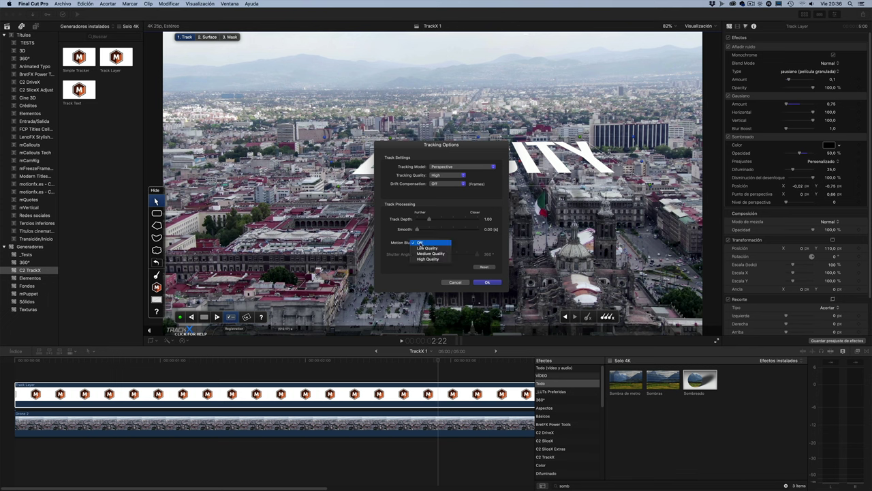
{"action": "left_click", "coordinate": [427, 253]}
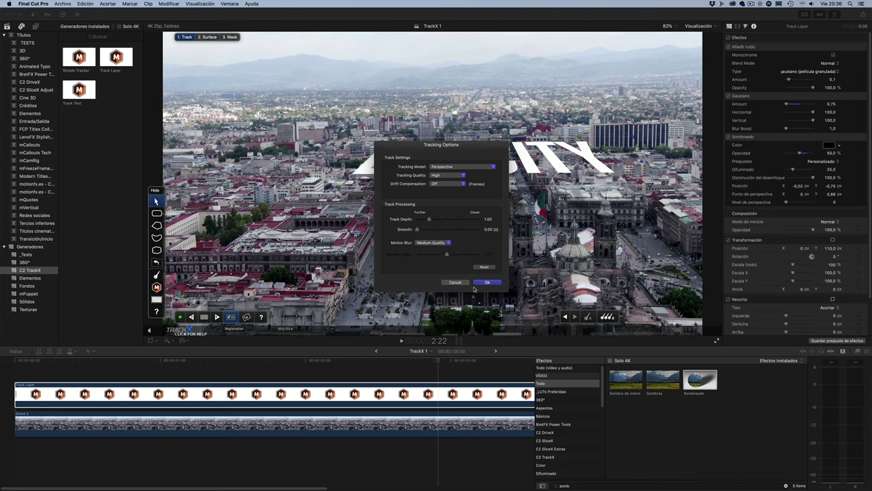
{"action": "left_click", "coordinate": [496, 285]}
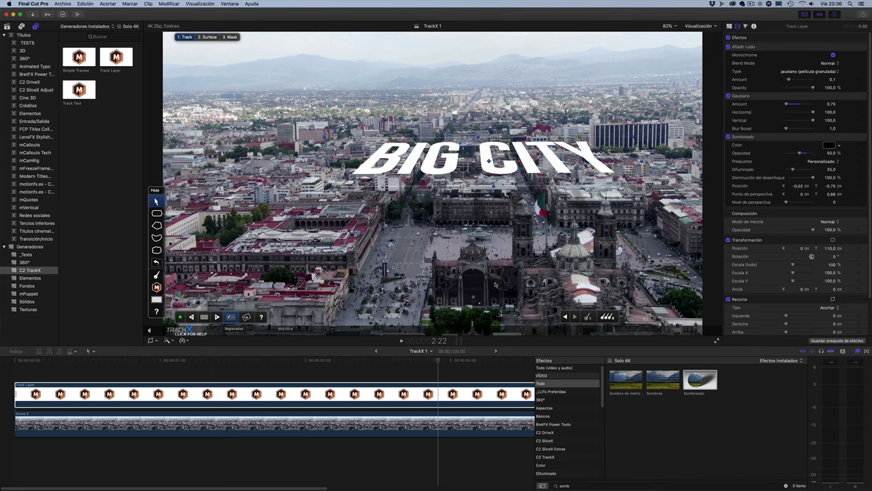
{"action": "left_click", "coordinate": [858, 352]}
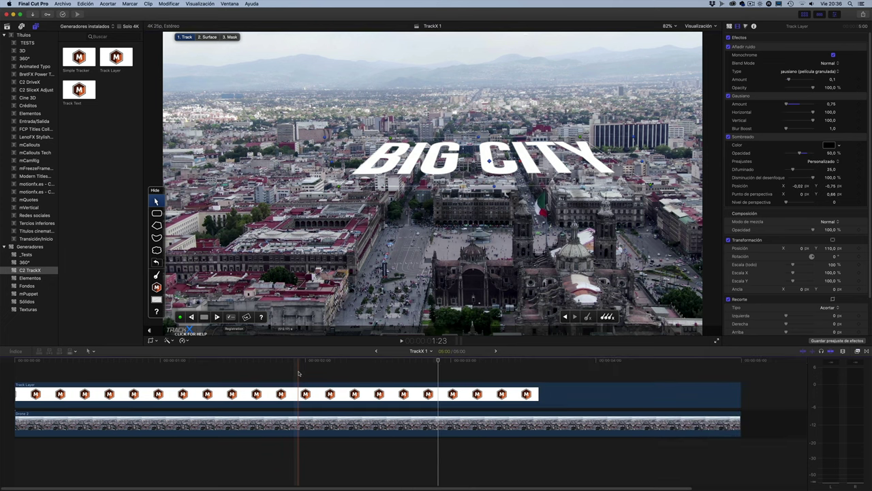
Step: Select the Track Layer clip and play the sequence briefly from the start
{"action": "left_click", "coordinate": [294, 393]}
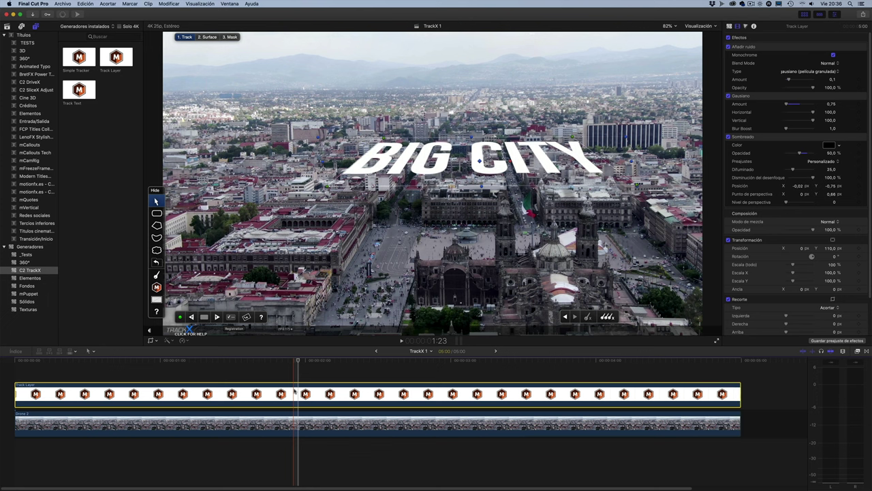
{"action": "left_click", "coordinate": [294, 391]}
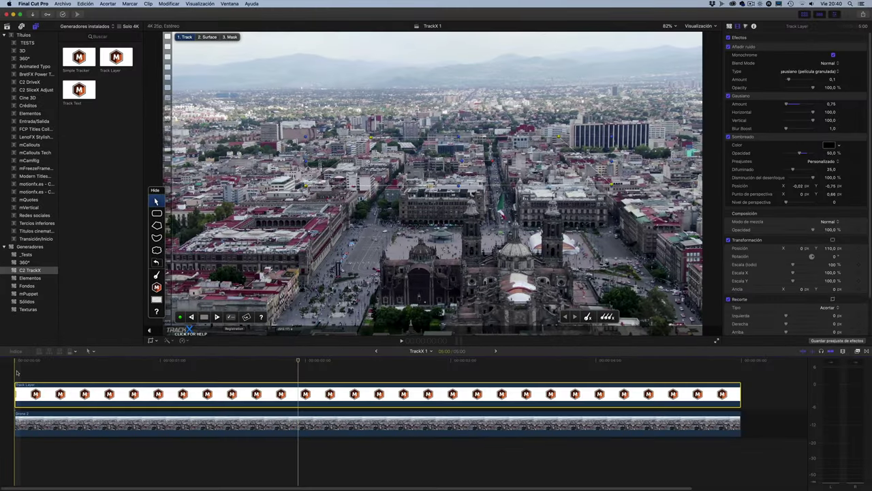
{"action": "left_click", "coordinate": [15, 373]}
{"action": "key", "text": "space"}
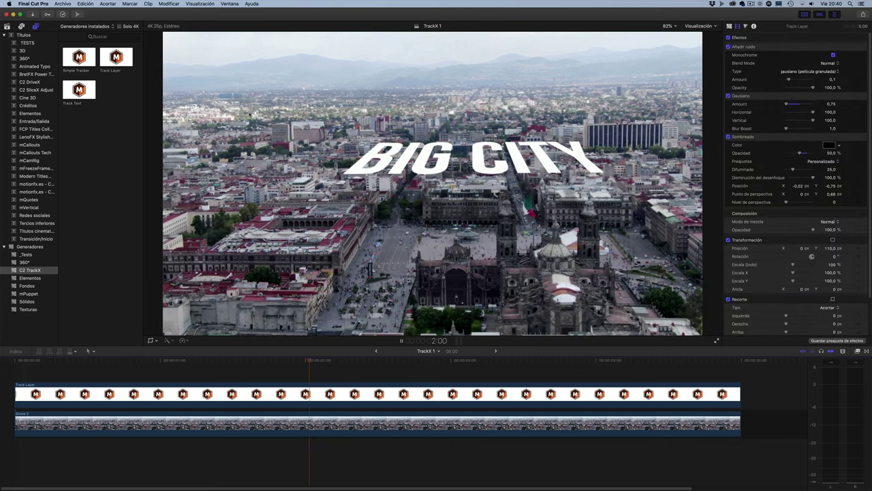
{"action": "key", "text": "space"}
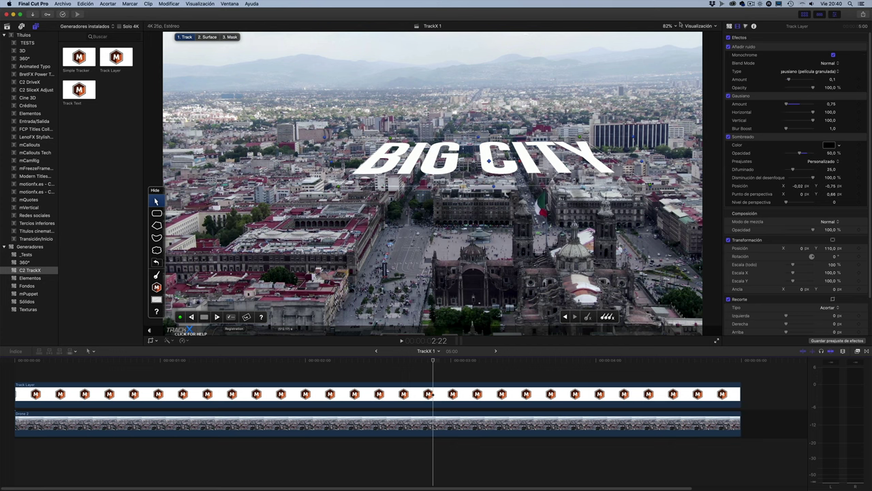
Step: Switch the viewer to best quality and play the BIG CITY title from the start
{"action": "left_click", "coordinate": [685, 26]}
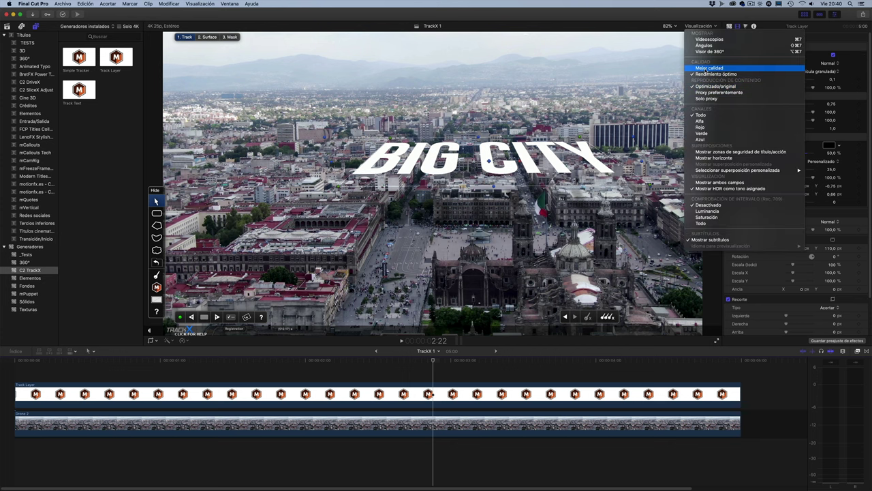
{"action": "left_click", "coordinate": [709, 67]}
{"action": "left_click", "coordinate": [15, 374]}
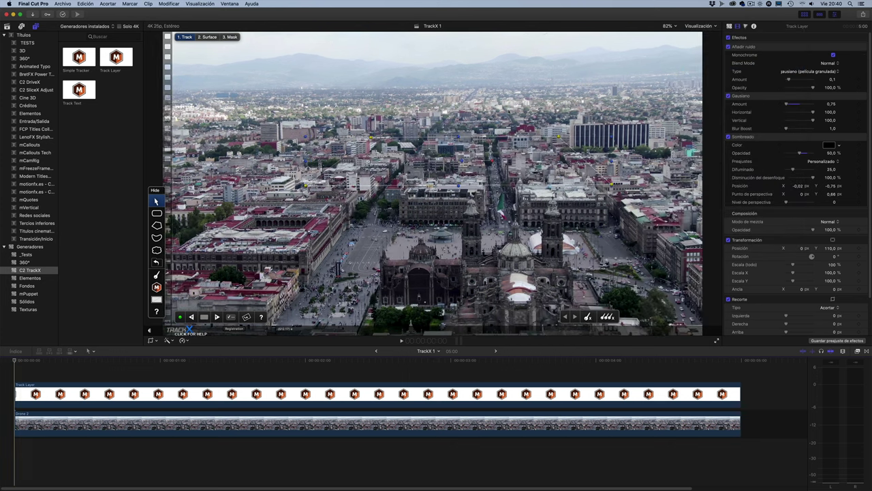
{"action": "key", "text": "space"}
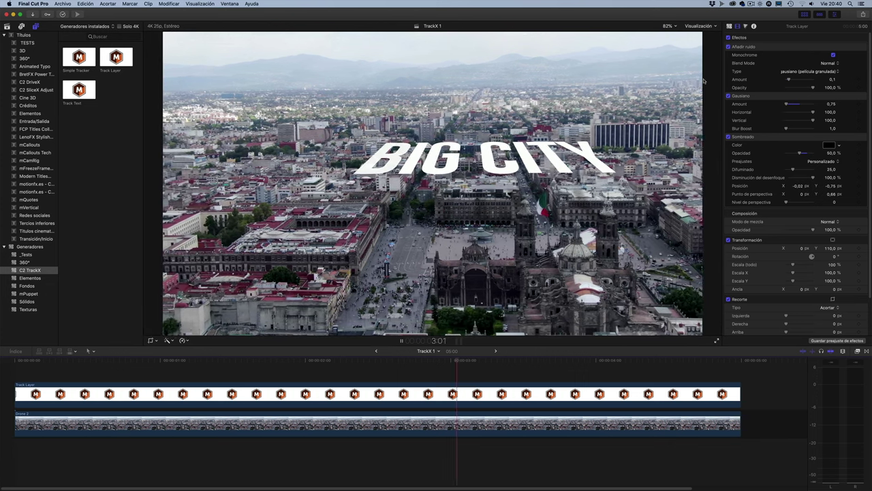
{"action": "key", "text": "space"}
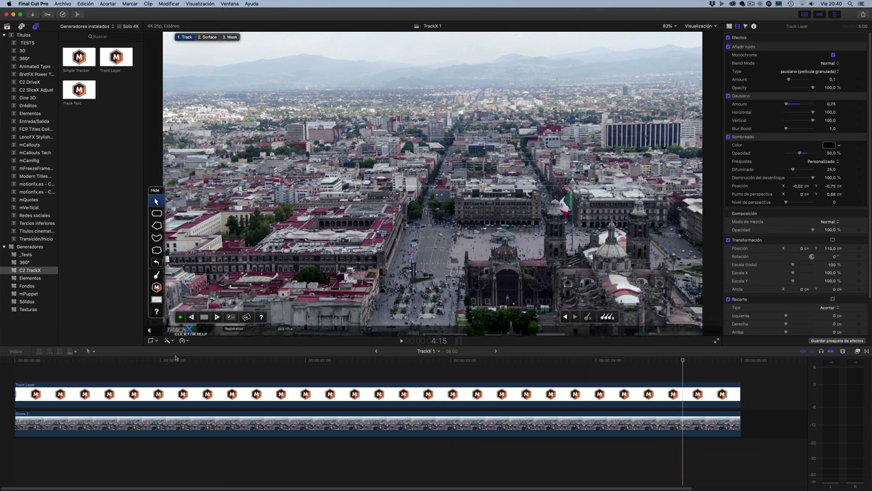
Step: Replay the title preview from near the clip start, stopping at 2:19
{"action": "key", "text": "space"}
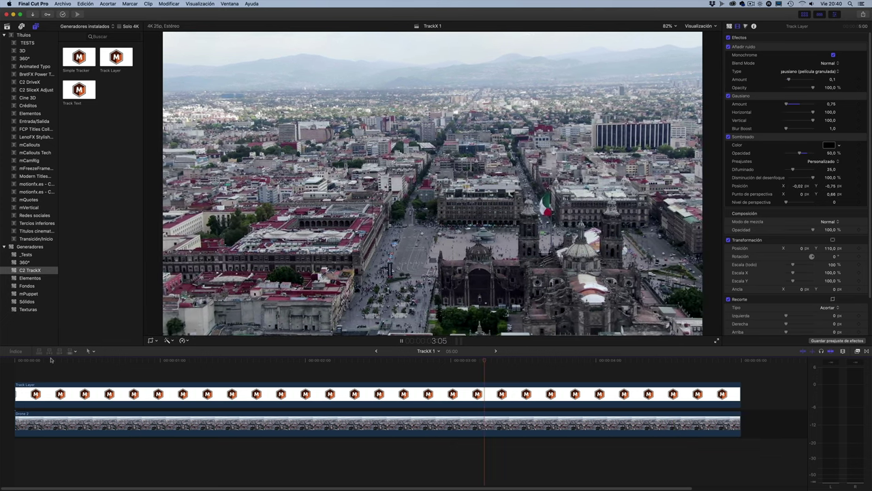
{"action": "key", "text": "space"}
{"action": "key", "text": "space"}
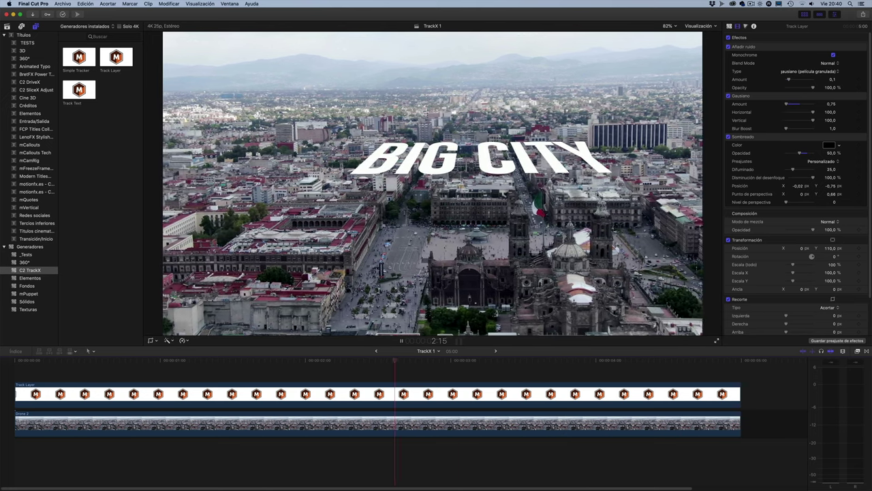
{"action": "key", "text": "space"}
{"action": "left_click", "coordinate": [87, 369]}
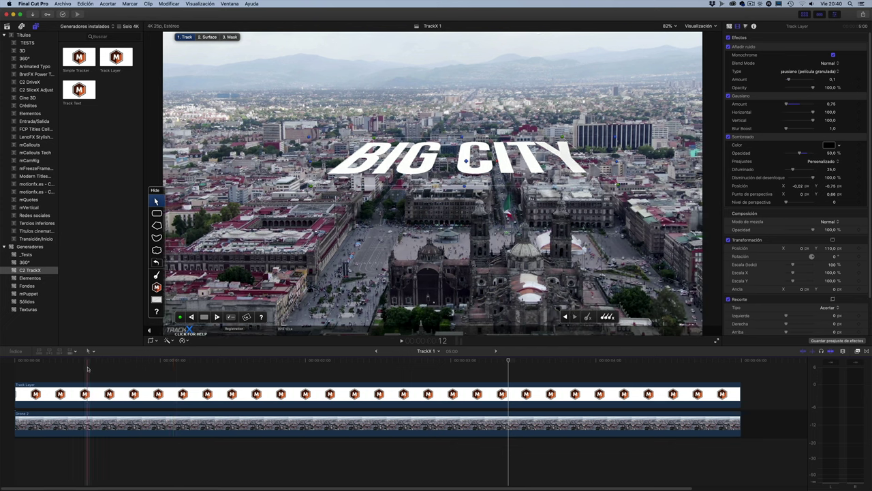
{"action": "key", "text": "space"}
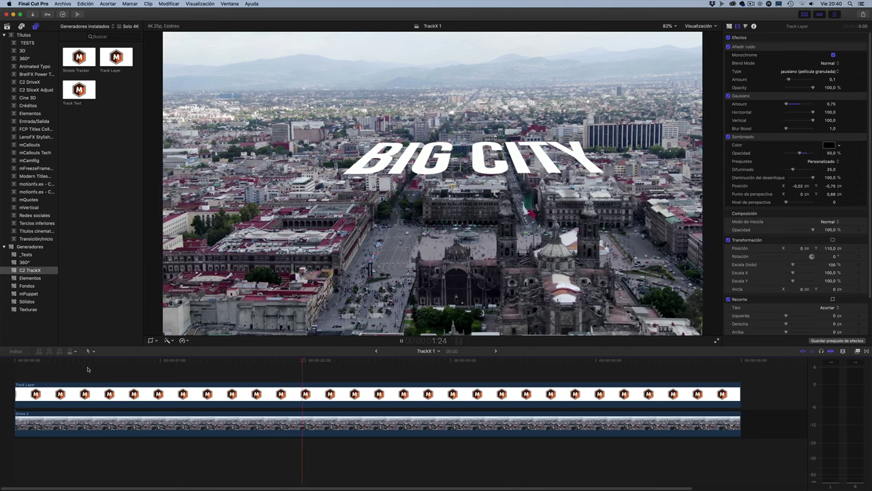
{"action": "key", "text": "space"}
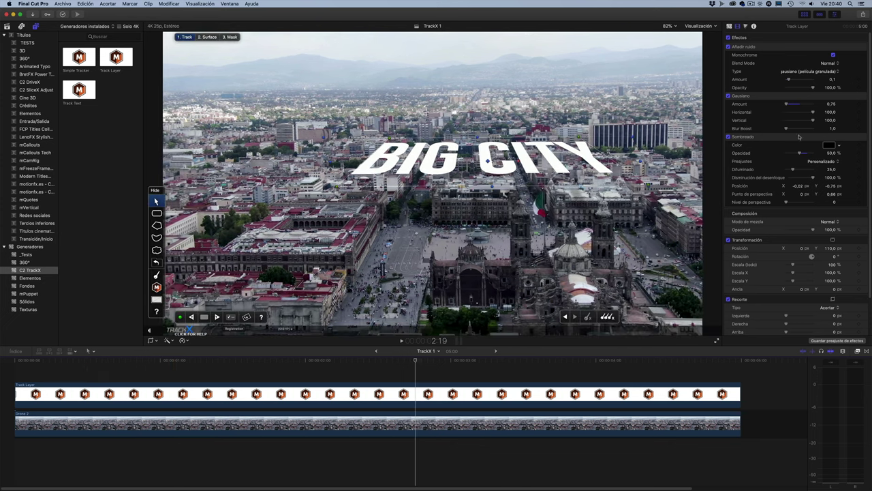
Step: Lower the BIG CITY drop shadow opacity to 30 %
{"action": "left_click", "coordinate": [830, 153]}
{"action": "type", "text": "40"}
{"action": "key", "text": "Return"}
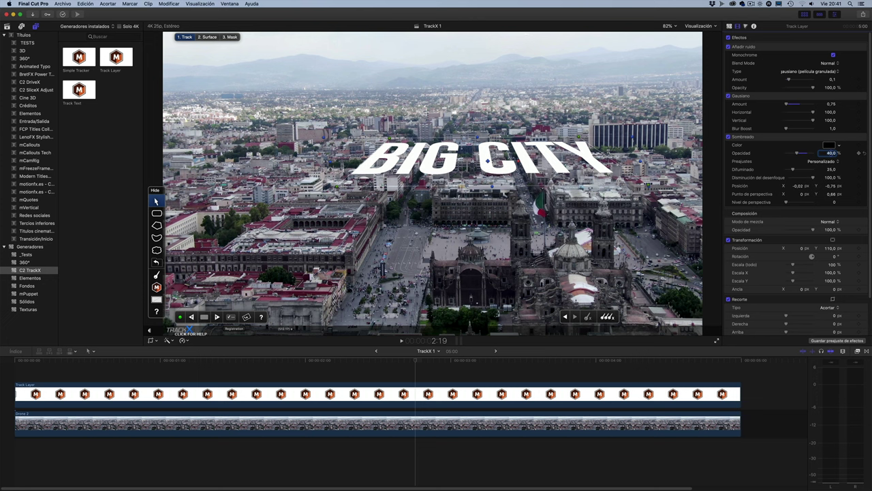
{"action": "type", "text": "50"}
{"action": "key", "text": "Return"}
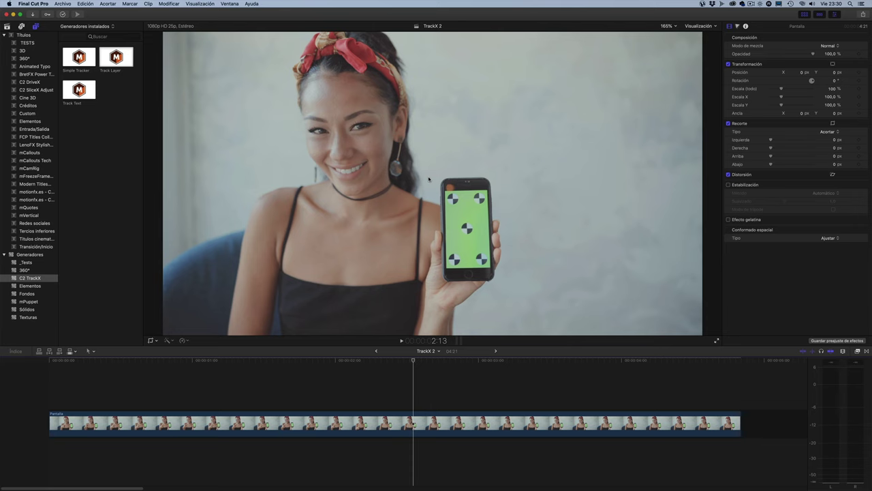
Step: Add a Track Layer above Pantalla, trim it to end with that clip, and park near 2:12
{"action": "left_click_drag", "start_coordinate": [128, 63], "coordinate": [49, 394]}
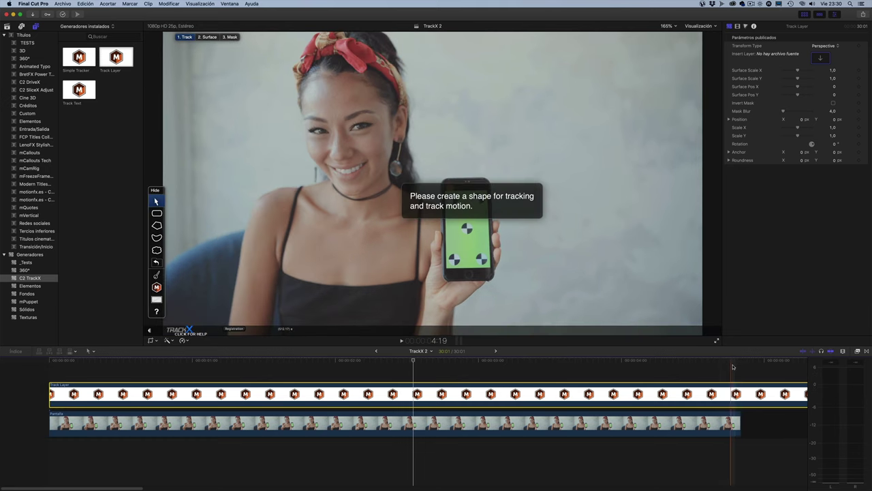
{"action": "key", "text": "alt+bracketright"}
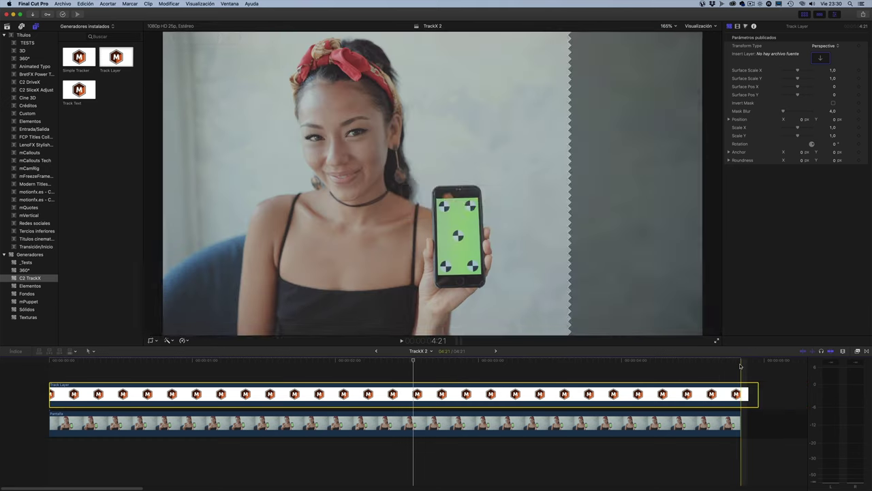
{"action": "left_click", "coordinate": [409, 362]}
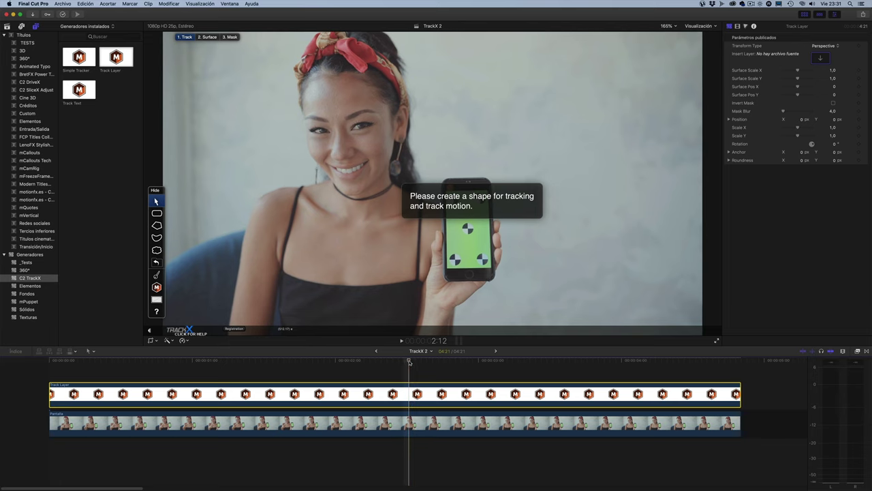
{"action": "key", "text": "Left"}
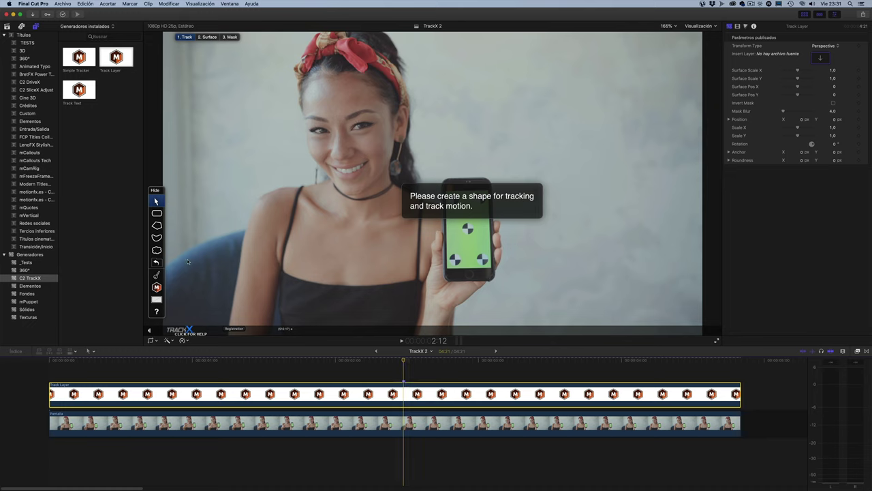
Step: Choose the polygon tracking shape and zoom the viewer to 400% on the phone
{"action": "left_click", "coordinate": [157, 225]}
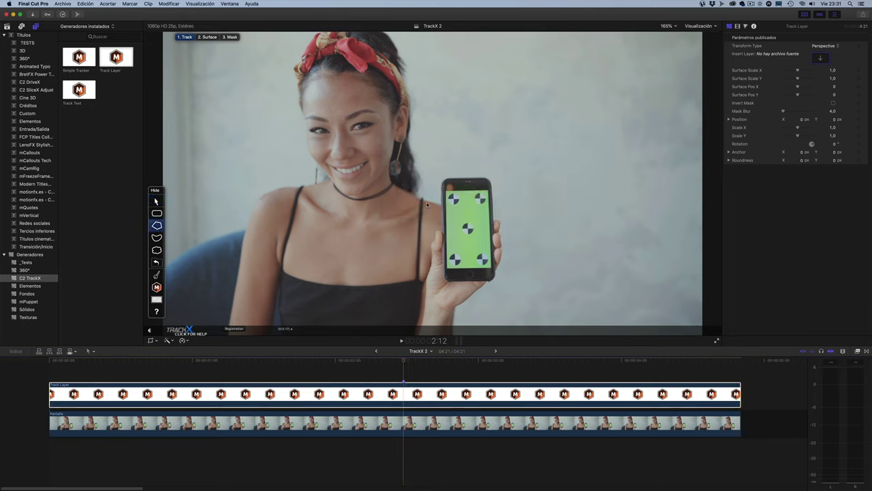
{"action": "left_click", "coordinate": [668, 26]}
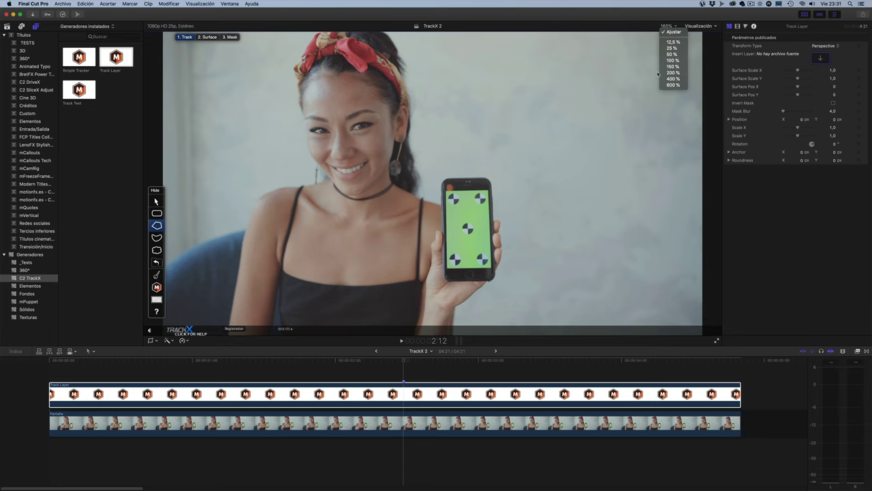
{"action": "left_click", "coordinate": [672, 79]}
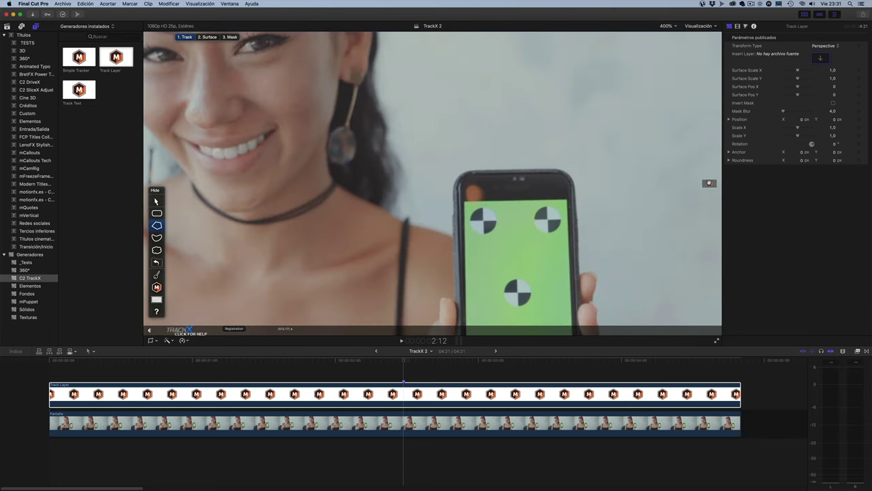
{"action": "scroll", "coordinate": [709, 183], "scroll_direction": "down", "scroll_amount": 2}
{"action": "scroll", "coordinate": [560, 130], "scroll_direction": "down", "scroll_amount": 2}
{"action": "scroll", "coordinate": [560, 130], "scroll_direction": "down", "scroll_amount": 1}
{"action": "scroll", "coordinate": [560, 130], "scroll_direction": "down", "scroll_amount": 1}
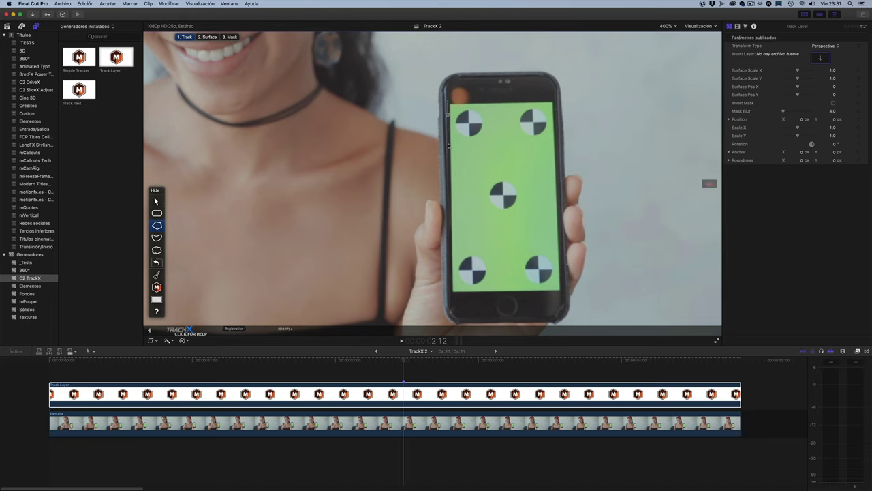
Step: Draw a closed four-corner shape around the phone's green screen and select it
{"action": "left_click", "coordinate": [449, 296]}
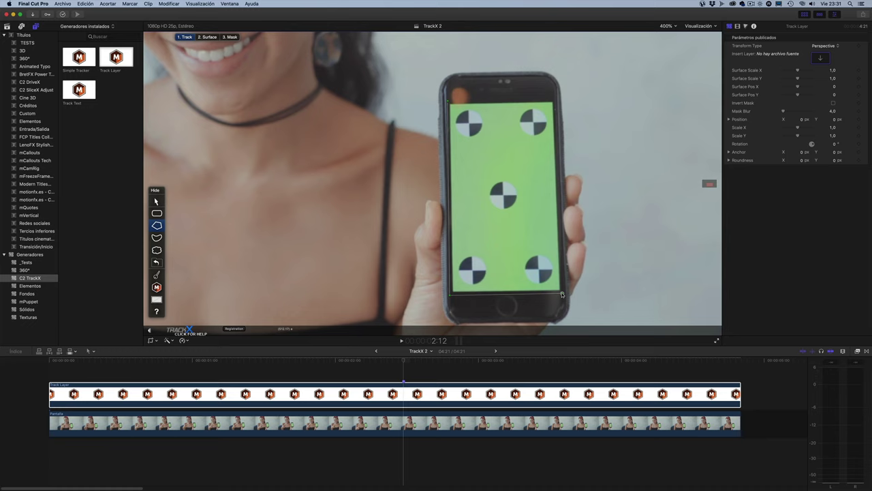
{"action": "left_click", "coordinate": [562, 295]}
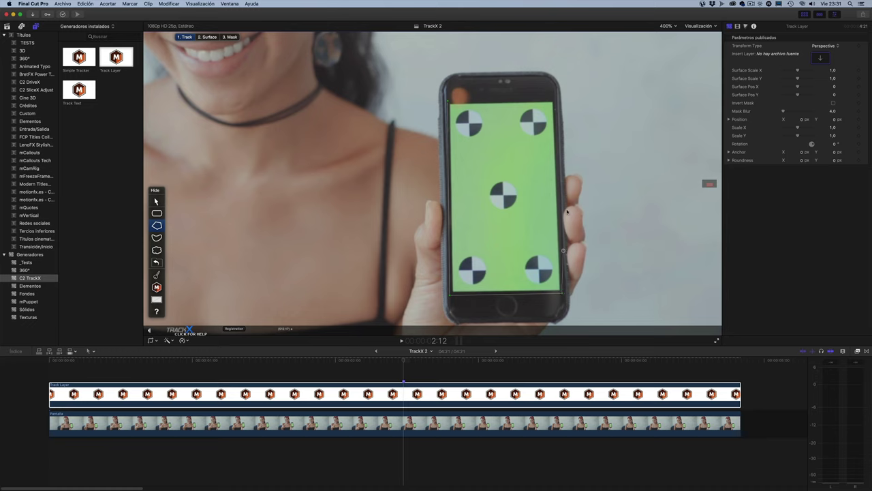
{"action": "left_click", "coordinate": [557, 98]}
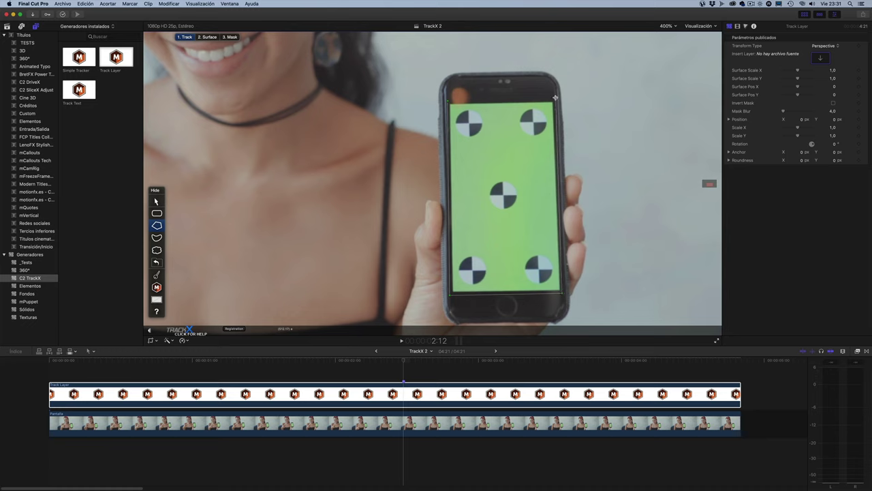
{"action": "double_click", "coordinate": [449, 101]}
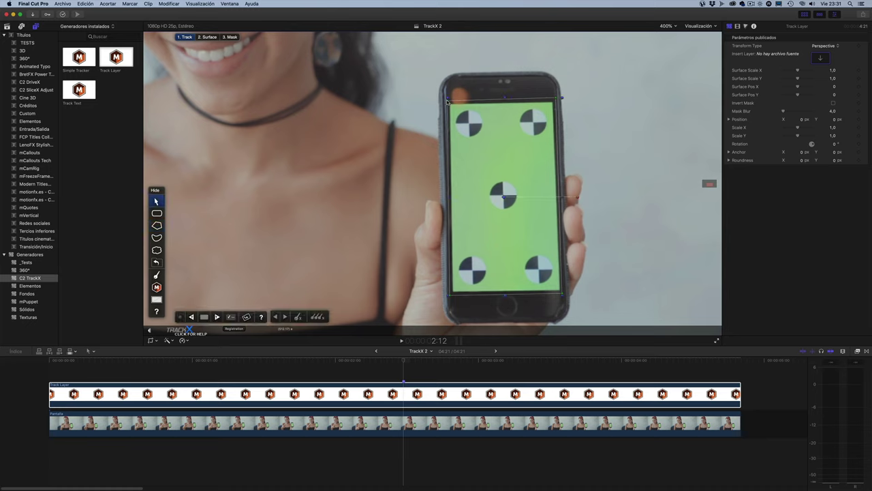
{"action": "left_click", "coordinate": [563, 295]}
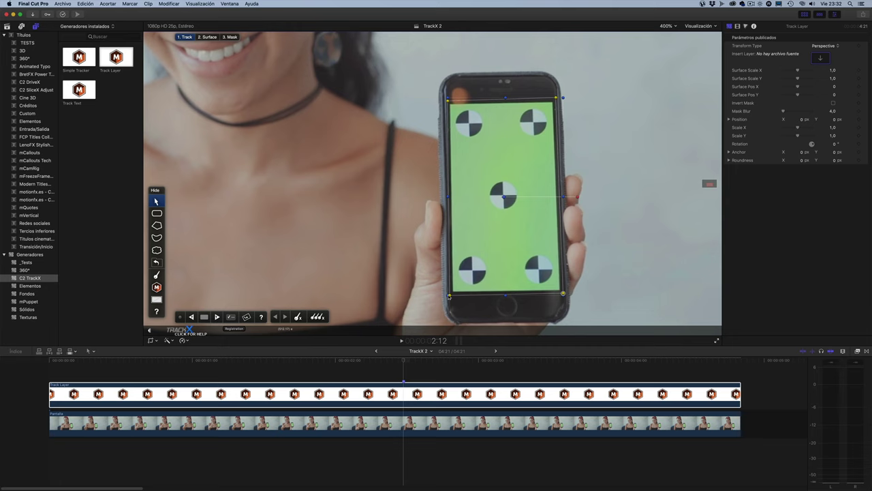
{"action": "left_click", "coordinate": [449, 296]}
Step: Check the shape's corners and set Tracking Quality to High
{"action": "left_click", "coordinate": [564, 294]}
{"action": "left_click", "coordinate": [446, 101]}
{"action": "left_click", "coordinate": [557, 100]}
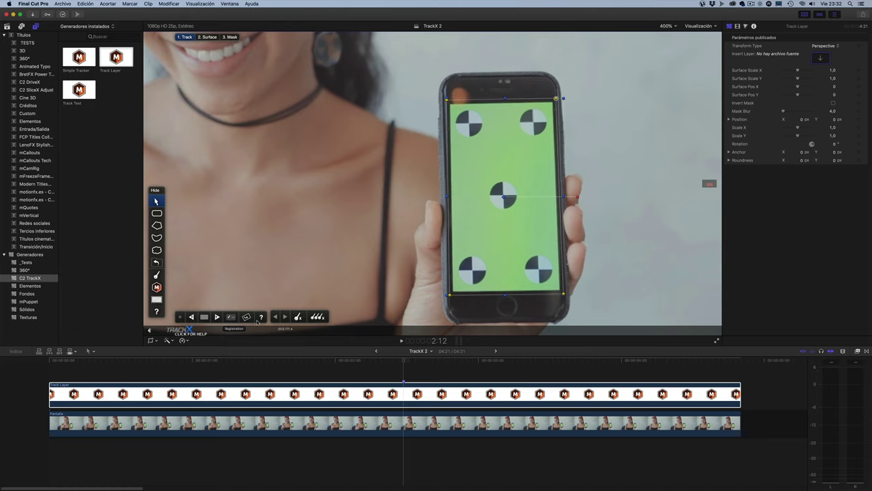
{"action": "left_click", "coordinate": [230, 316]}
{"action": "left_click", "coordinate": [439, 176]}
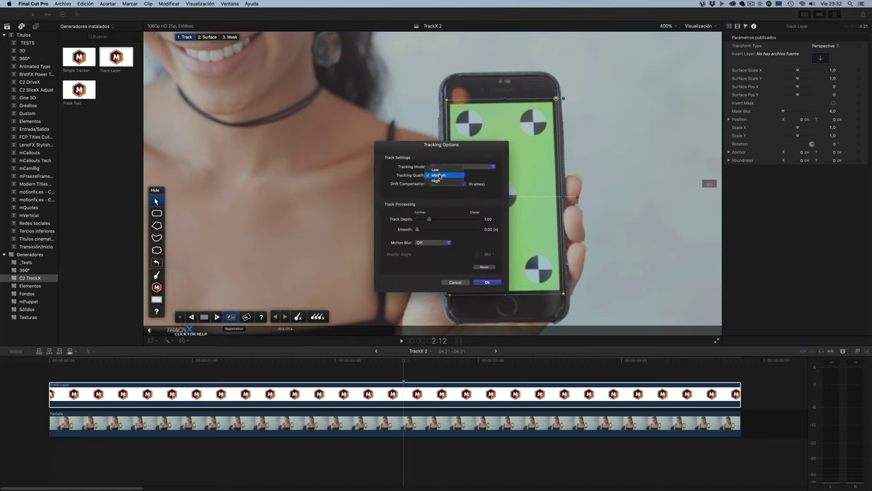
{"action": "key", "text": "Return"}
{"action": "left_click", "coordinate": [490, 282]}
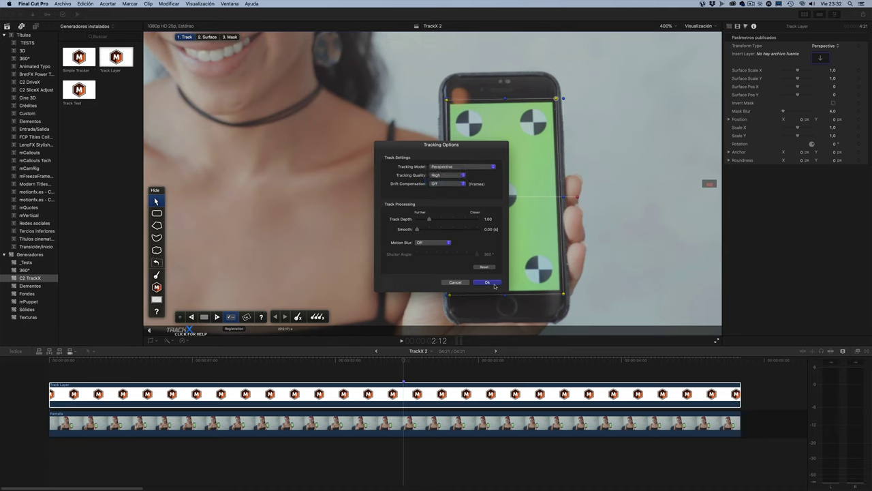
Step: Track the screen forward, return to 2:12, and nudge the left corners onto the screen
{"action": "left_click", "coordinate": [216, 317]}
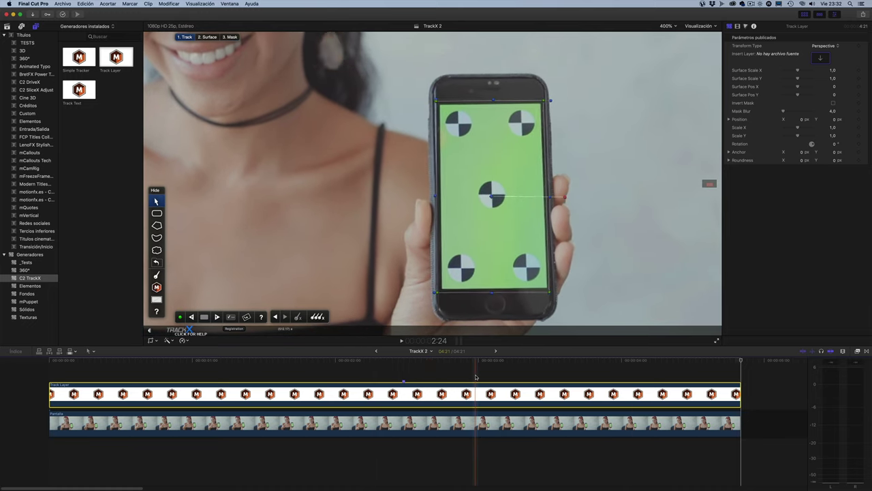
{"action": "left_click", "coordinate": [406, 372]}
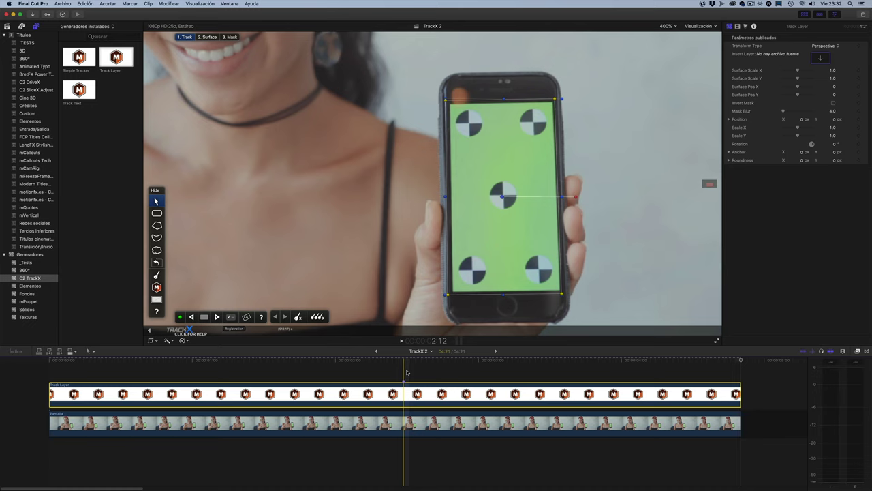
{"action": "key", "text": "Left"}
{"action": "key", "text": "Left"}
{"action": "key", "text": "Left"}
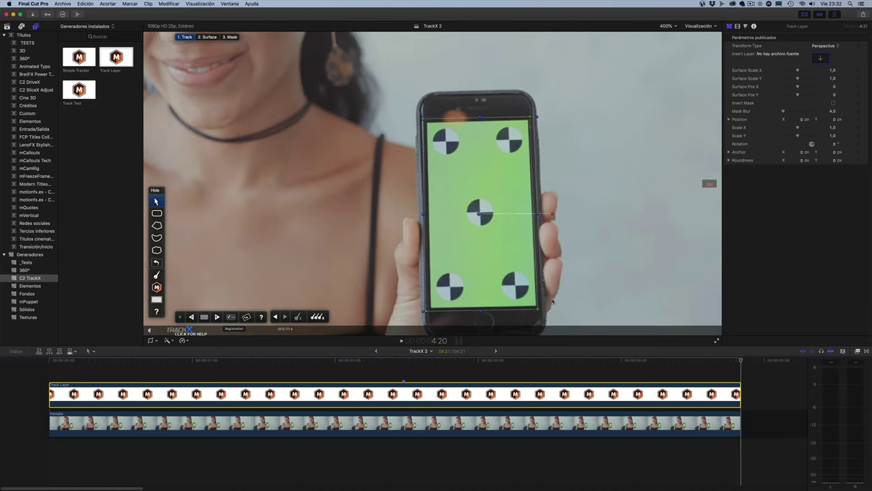
{"action": "left_click", "coordinate": [403, 359]}
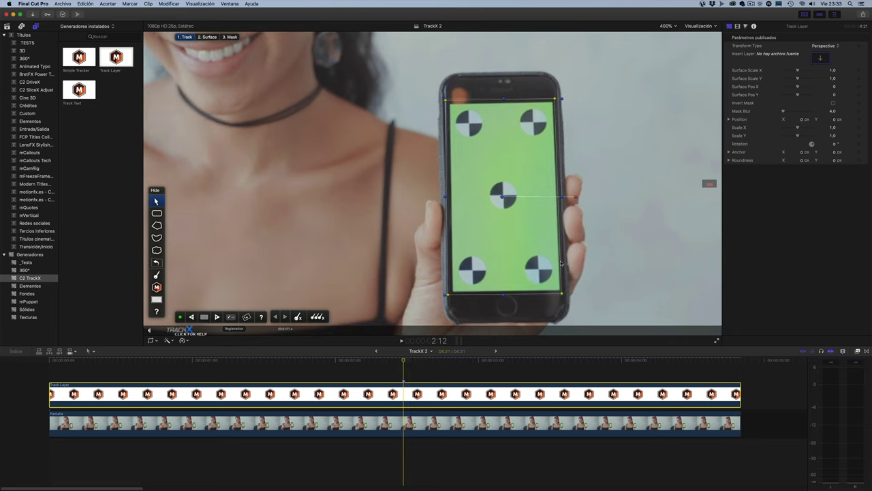
{"action": "left_click", "coordinate": [563, 294]}
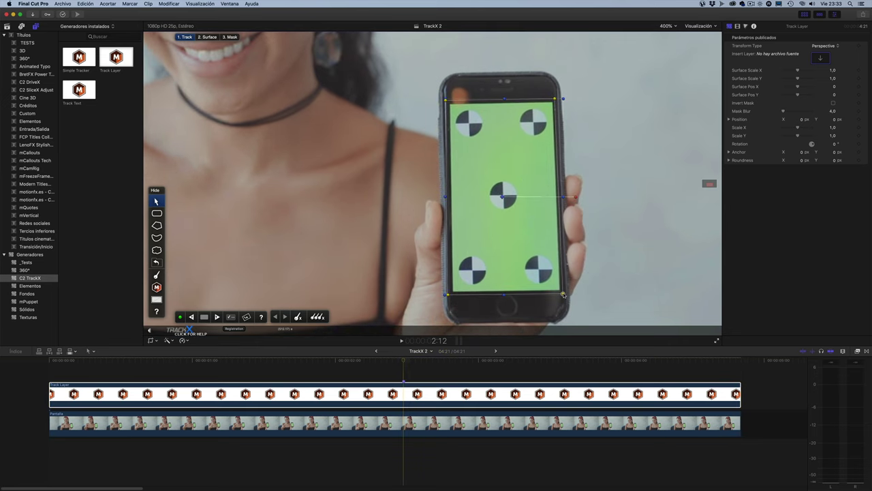
{"action": "left_click", "coordinate": [557, 99]}
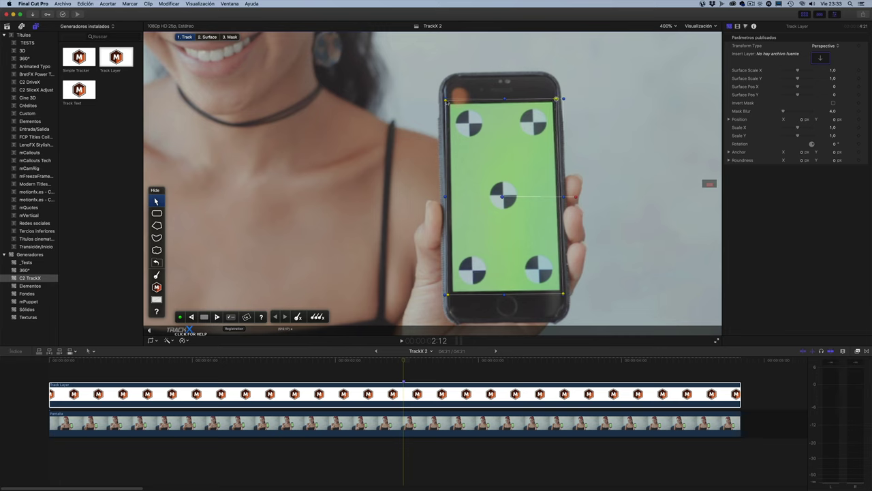
{"action": "left_click_drag", "start_coordinate": [447, 101], "coordinate": [448, 101]}
{"action": "left_click_drag", "start_coordinate": [448, 295], "coordinate": [449, 296]}
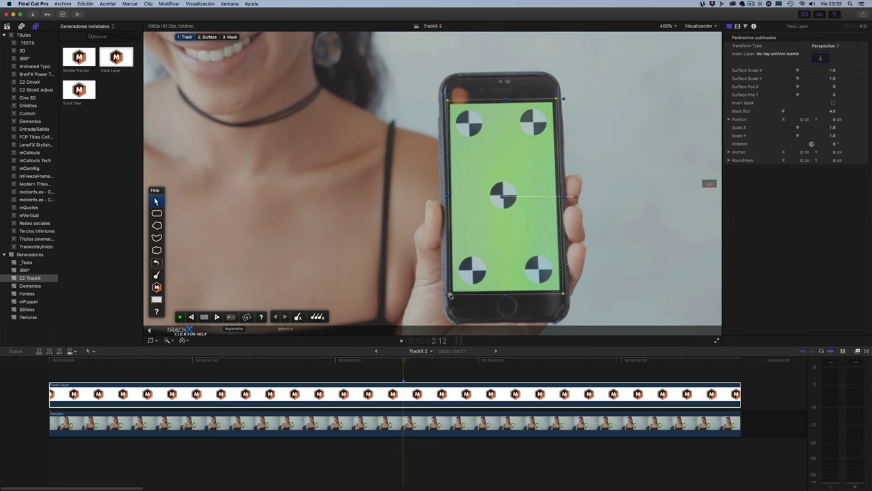
Step: Track forward from 2:12 and backward to the clip start, then return to 2:12
{"action": "left_click", "coordinate": [218, 318]}
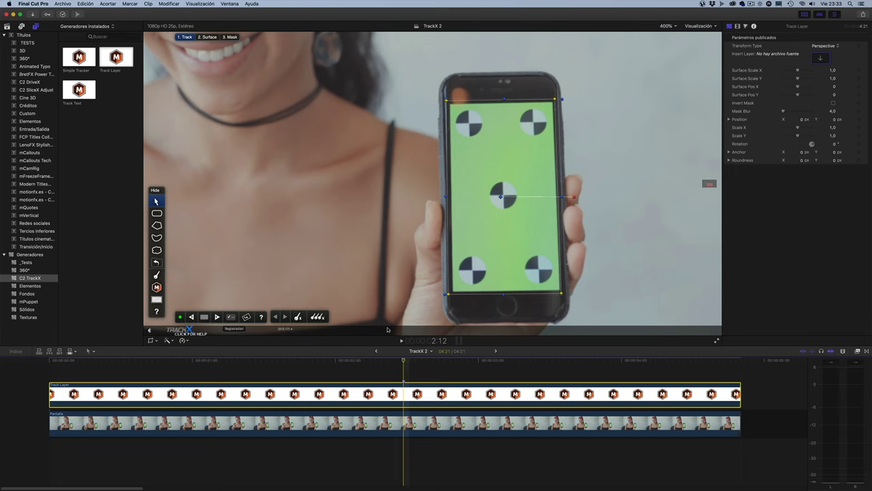
{"action": "left_click", "coordinate": [193, 319]}
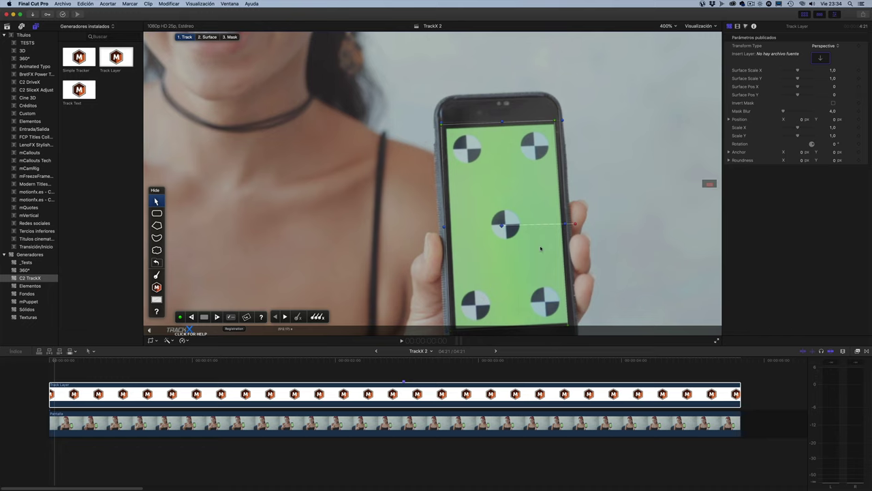
{"action": "left_click", "coordinate": [334, 394]}
{"action": "left_click", "coordinate": [403, 361]}
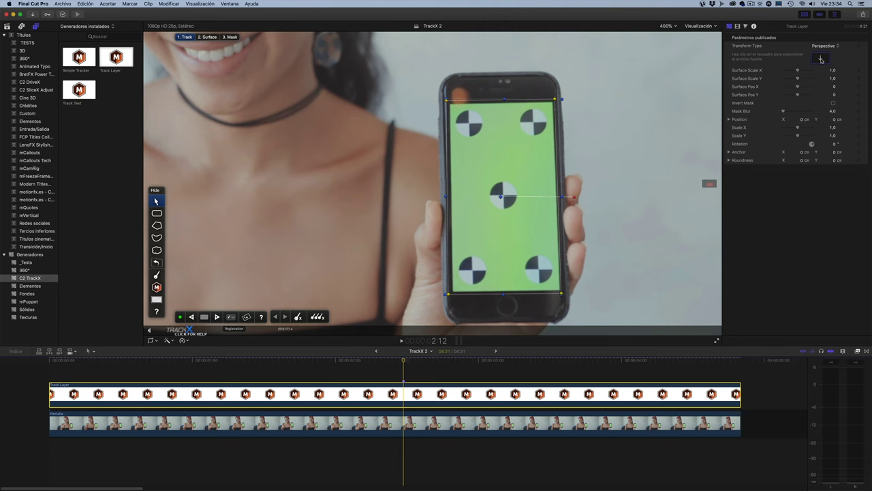
Step: Apply the library's Insta clip as the TrackX insert layer on the phone screen
{"action": "left_click", "coordinate": [821, 59]}
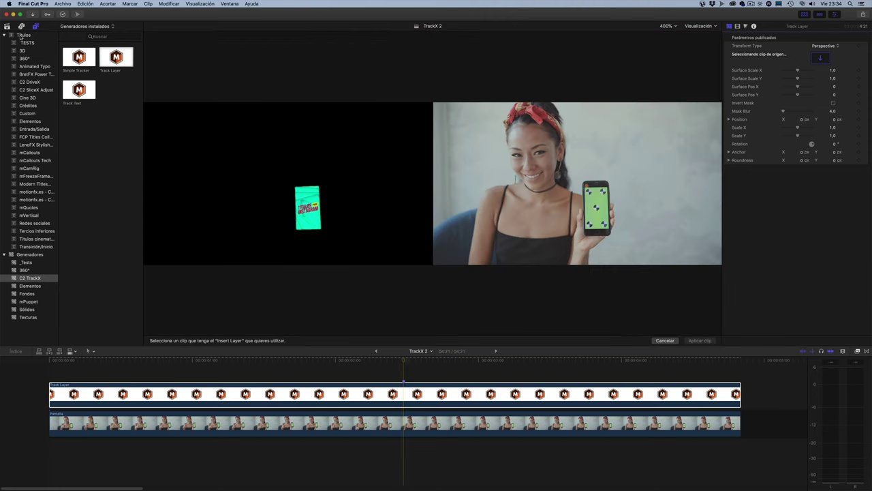
{"action": "left_click", "coordinate": [6, 27]}
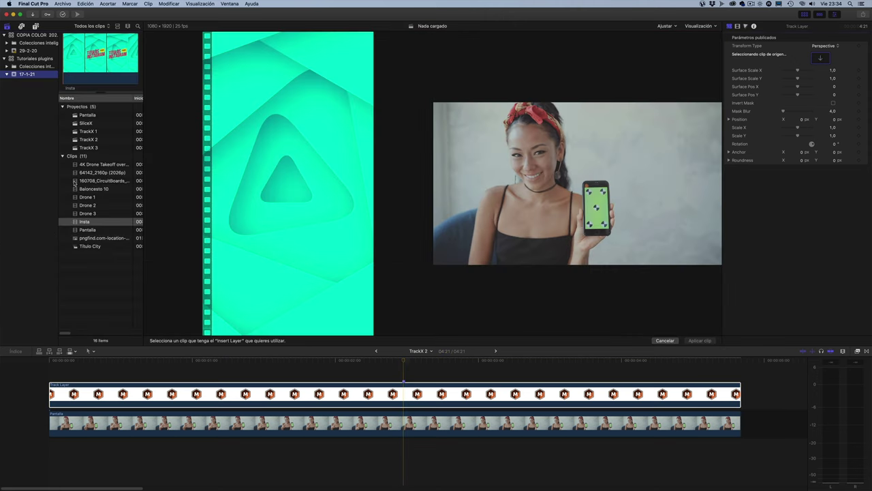
{"action": "left_click", "coordinate": [92, 225]}
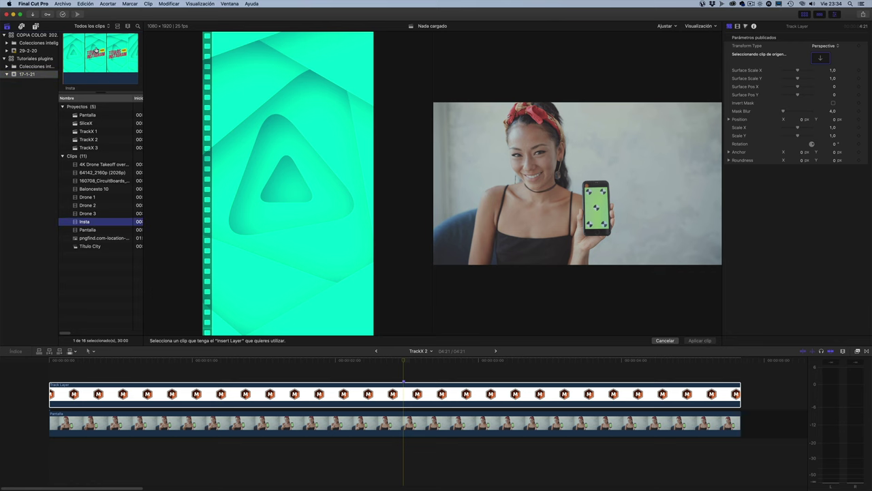
{"action": "left_click", "coordinate": [702, 340]}
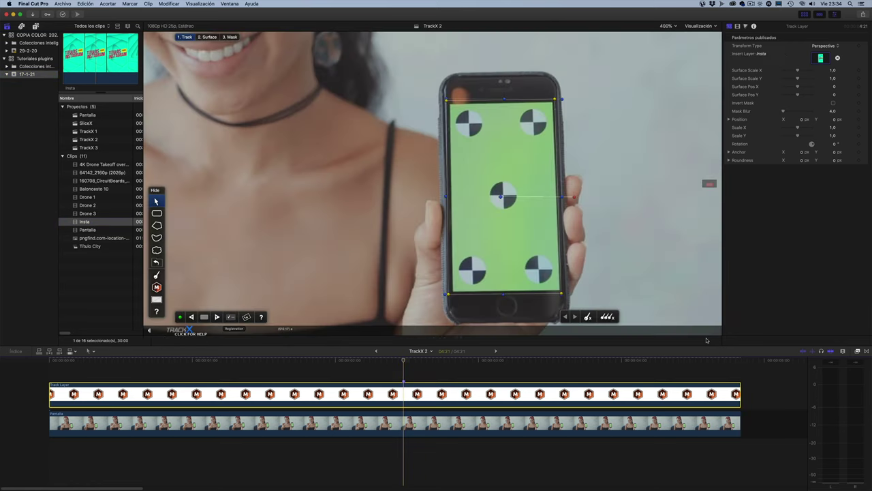
{"action": "left_click", "coordinate": [211, 38]}
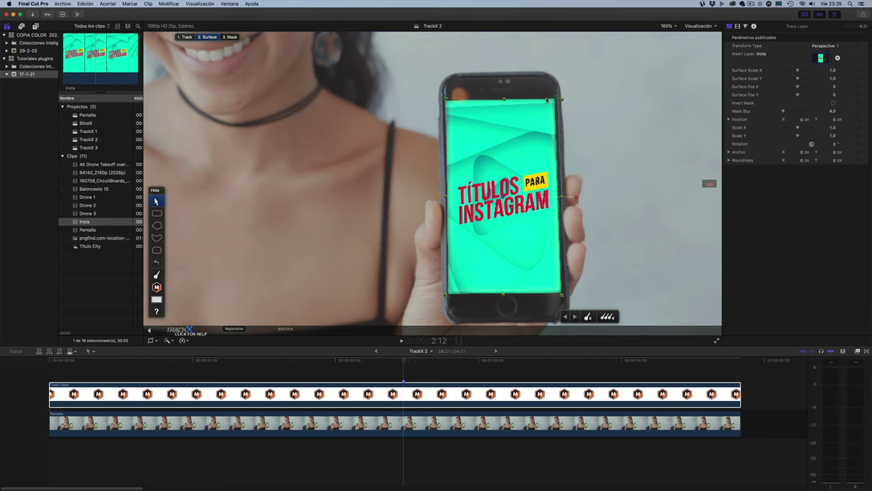
{"action": "left_click", "coordinate": [403, 390]}
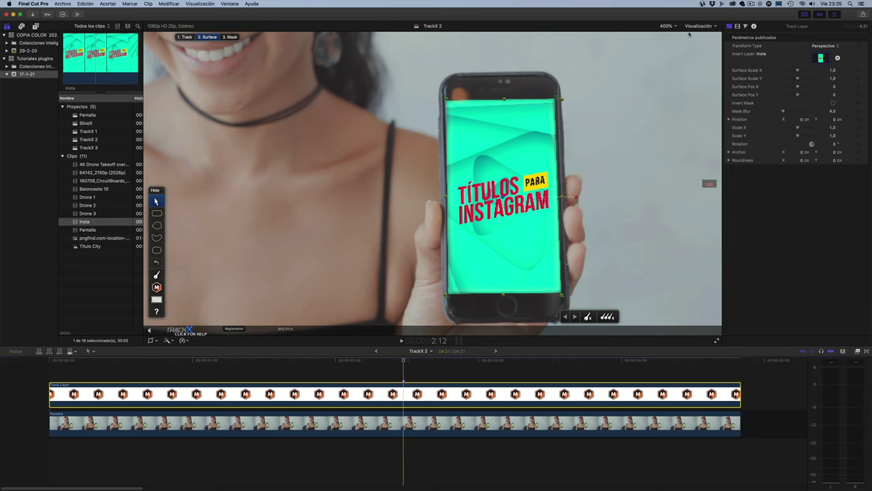
Step: Drag the insert's four corner handles onto the phone screen's corners
{"action": "left_click", "coordinate": [445, 99]}
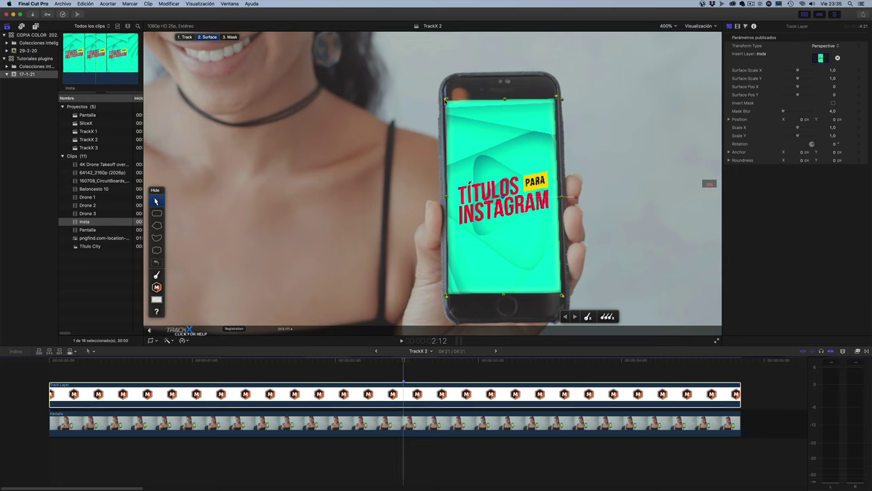
{"action": "left_click_drag", "start_coordinate": [444, 99], "coordinate": [447, 100]}
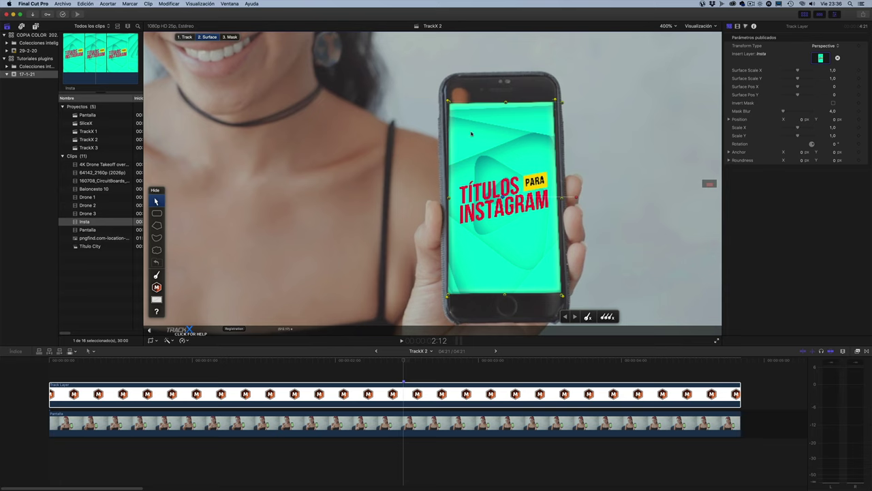
{"action": "left_click_drag", "start_coordinate": [447, 298], "coordinate": [452, 296]}
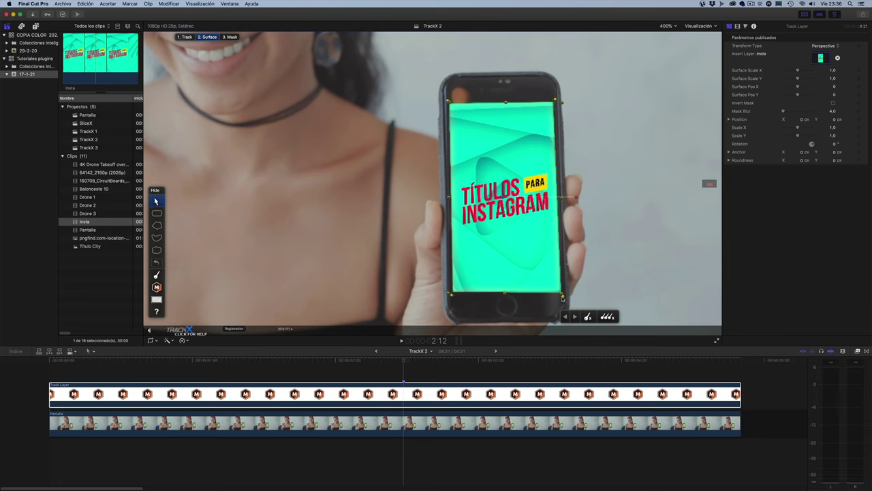
{"action": "left_click_drag", "start_coordinate": [563, 298], "coordinate": [562, 295]}
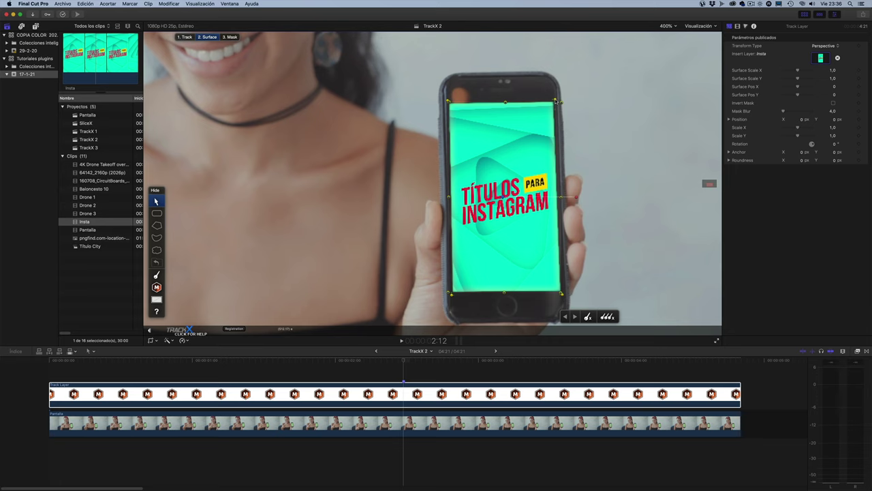
{"action": "left_click_drag", "start_coordinate": [556, 101], "coordinate": [556, 100]}
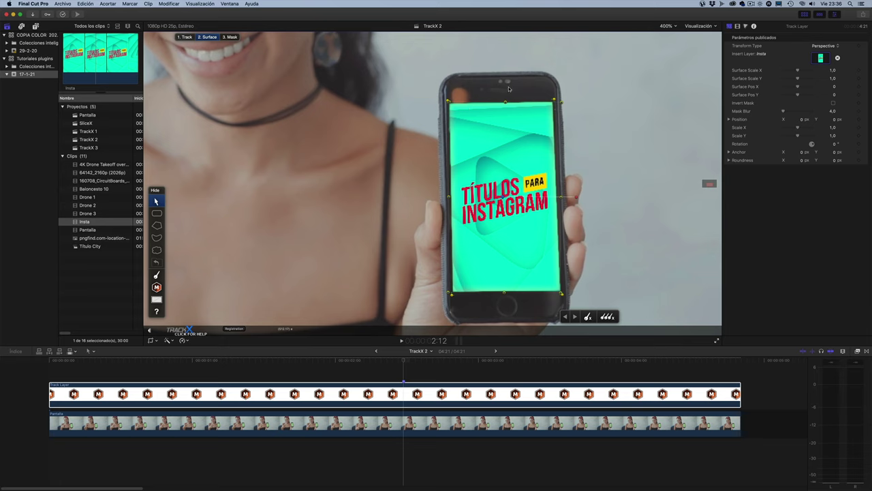
{"action": "left_click", "coordinate": [447, 101]}
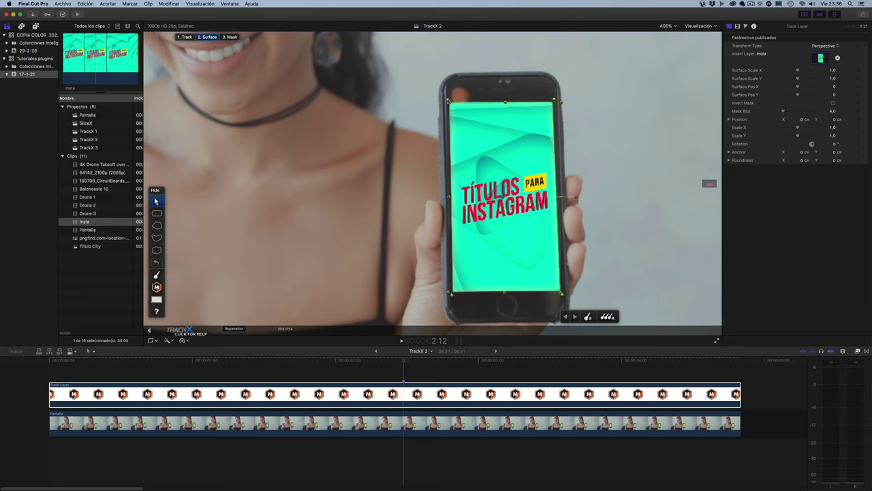
{"action": "left_click_drag", "start_coordinate": [449, 100], "coordinate": [449, 101]}
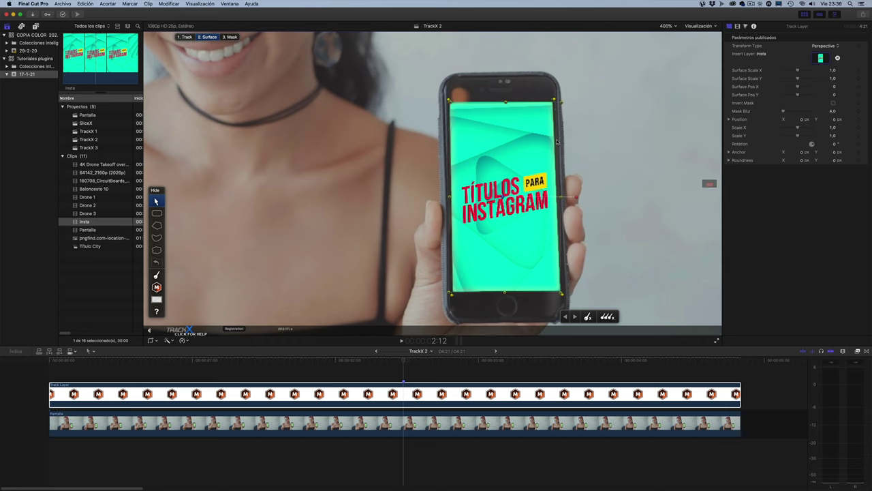
Step: Scrub to a drifting early frame and pull the top-right corner onto the phone screen
{"action": "left_click", "coordinate": [404, 394]}
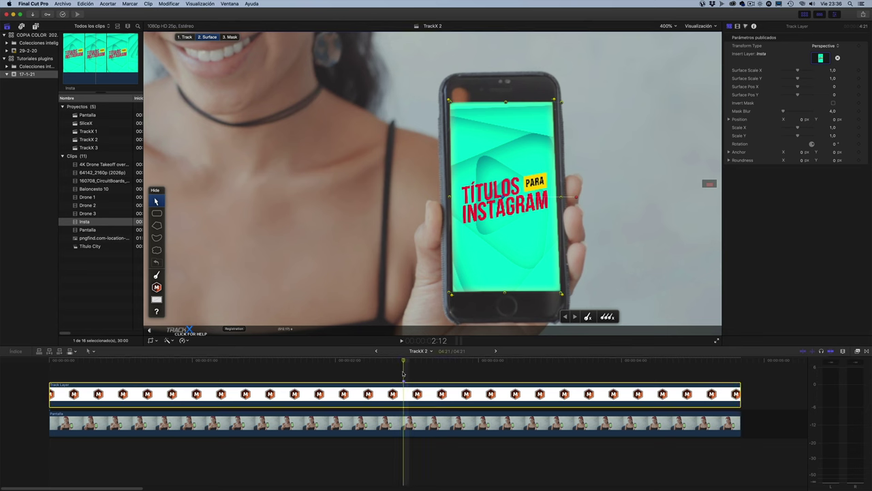
{"action": "left_click", "coordinate": [49, 370]}
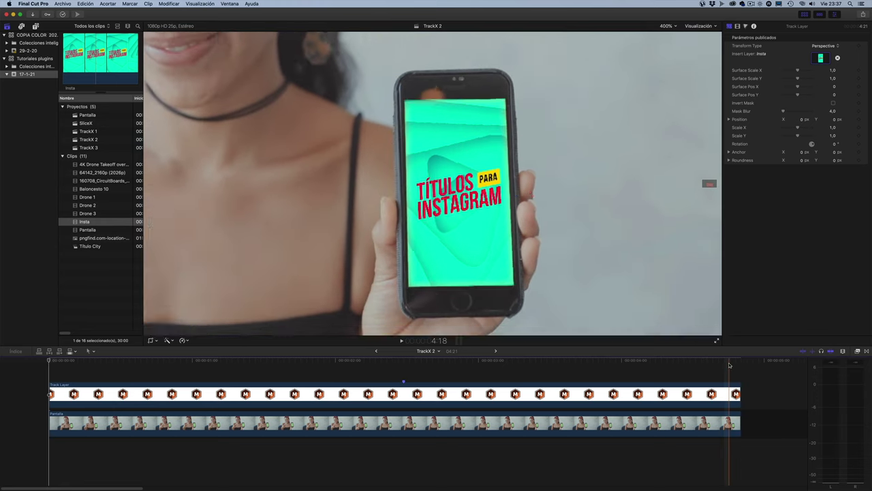
{"action": "left_click", "coordinate": [736, 363]}
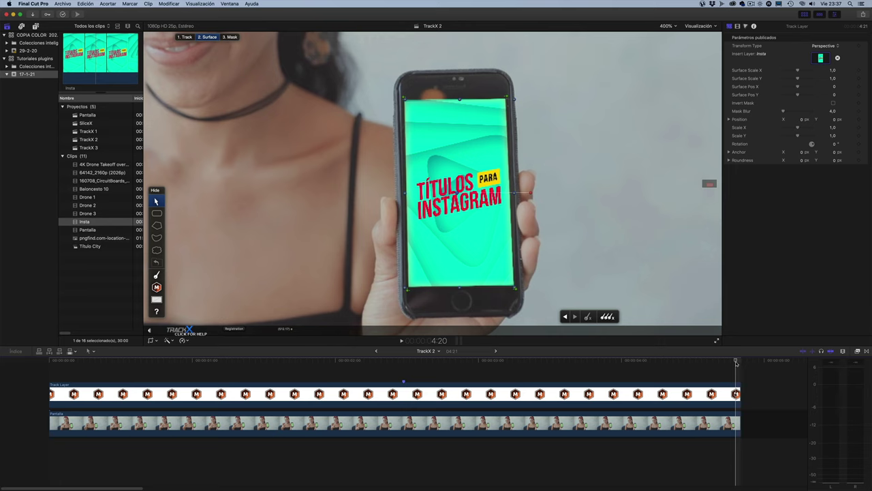
{"action": "left_click", "coordinate": [508, 98]}
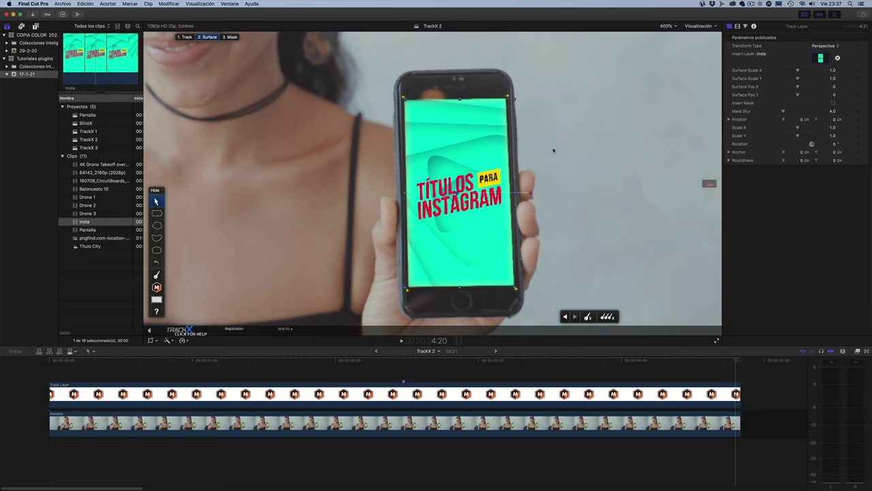
{"action": "left_click", "coordinate": [569, 374]}
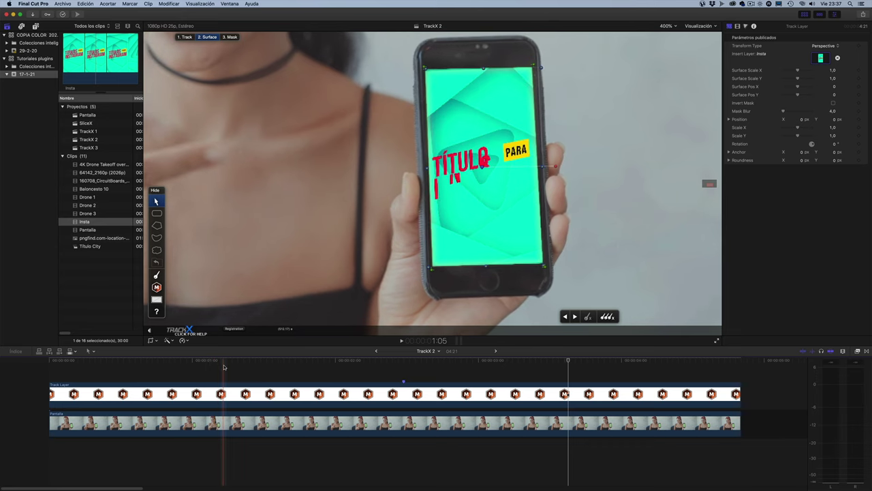
{"action": "left_click", "coordinate": [227, 367]}
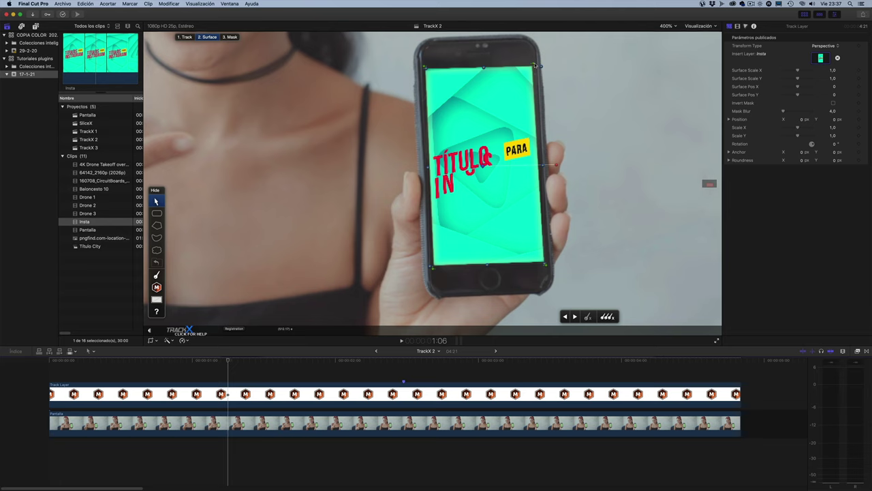
{"action": "left_click_drag", "start_coordinate": [536, 65], "coordinate": [535, 64]}
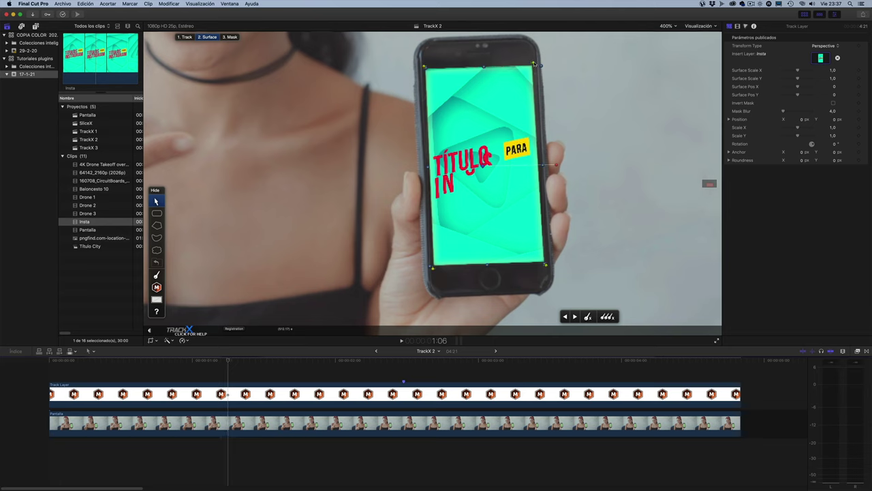
Step: Track the surface forward and back to 2:12, then nudge it onto the screen
{"action": "left_click", "coordinate": [576, 317]}
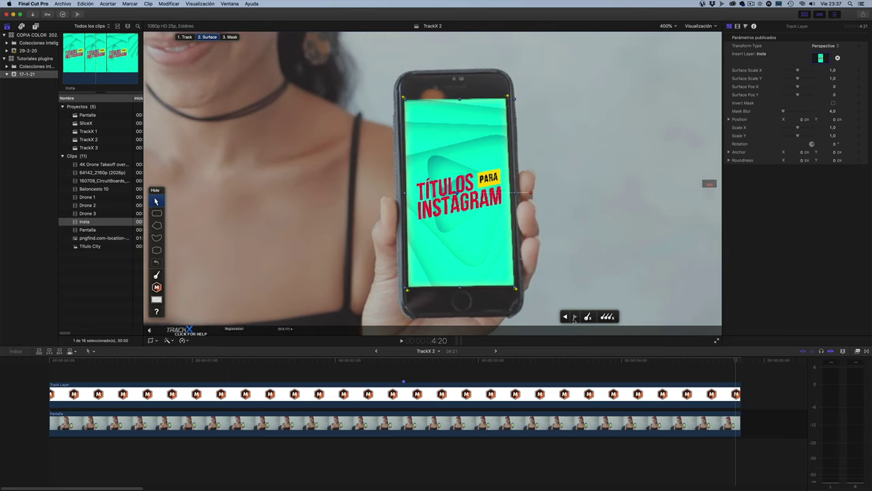
{"action": "left_click", "coordinate": [565, 317]}
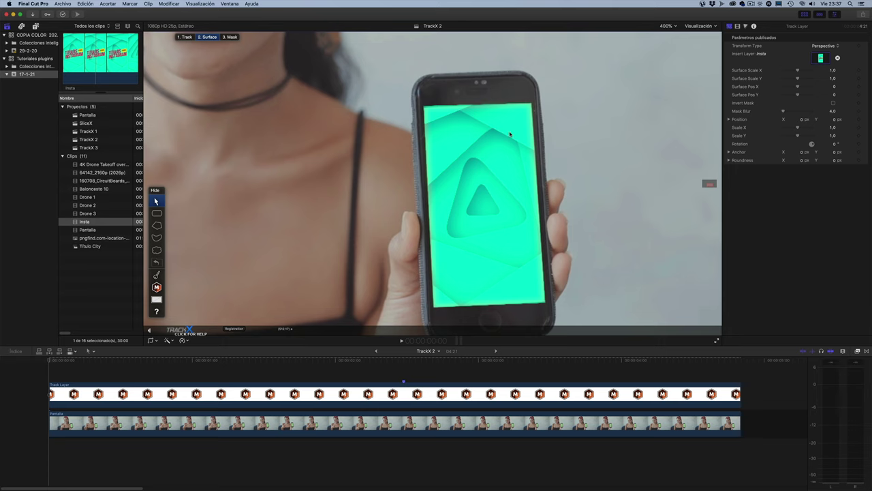
{"action": "mouse_move", "coordinate": [537, 129]}
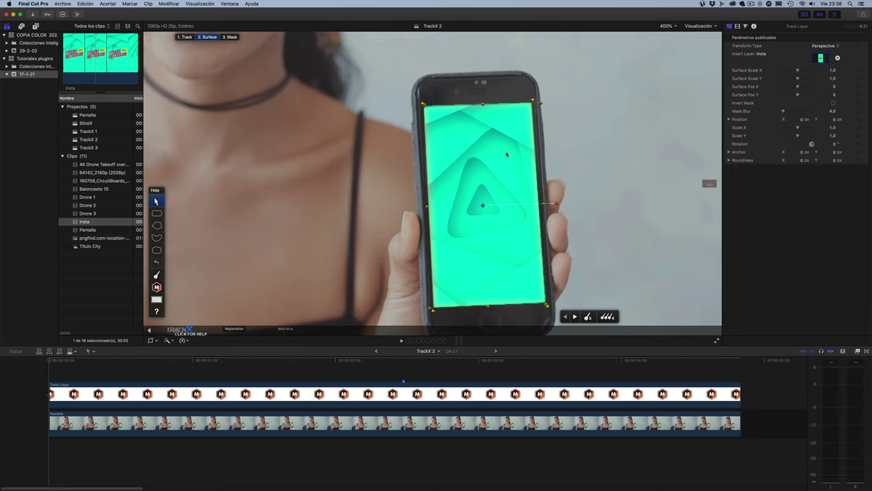
{"action": "left_click_drag", "start_coordinate": [506, 152], "coordinate": [507, 153]}
Step: Re-track backward from 2:12 to refit the corners and set the viewer to Fit
{"action": "left_click", "coordinate": [404, 361]}
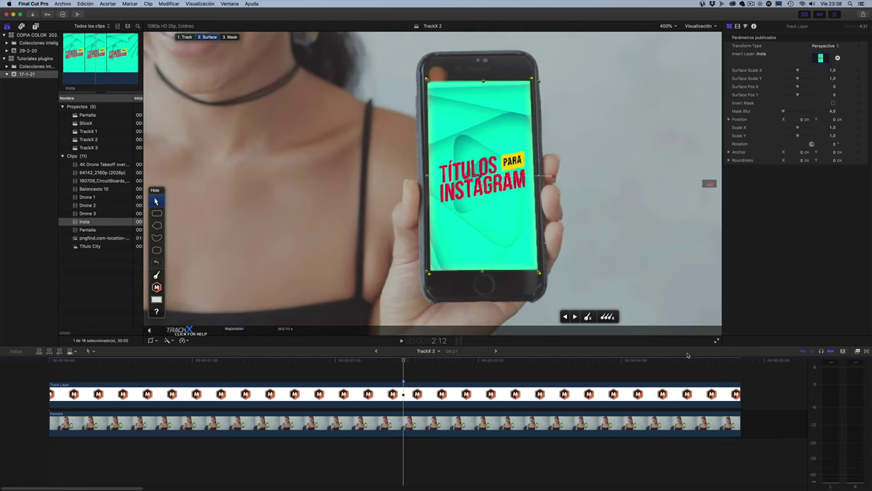
{"action": "left_click", "coordinate": [734, 363]}
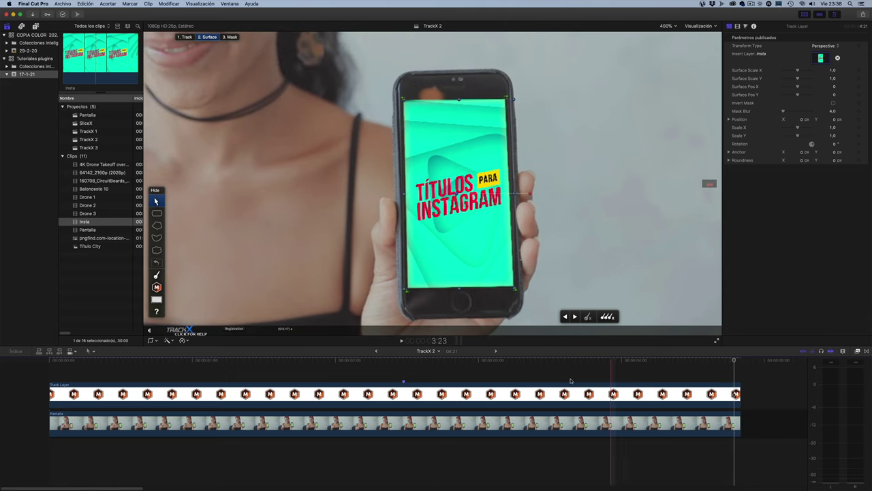
{"action": "left_click", "coordinate": [564, 317]}
{"action": "left_click", "coordinate": [565, 316]}
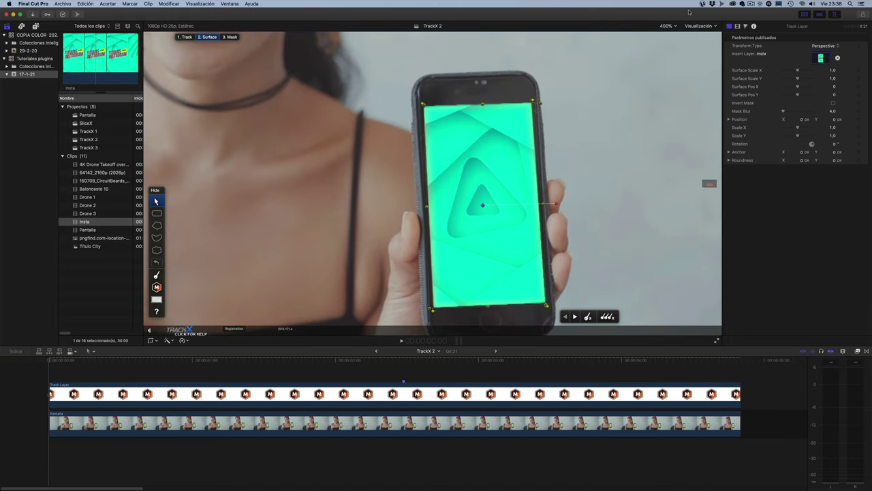
{"action": "left_click", "coordinate": [663, 27]}
{"action": "left_click", "coordinate": [672, 32]}
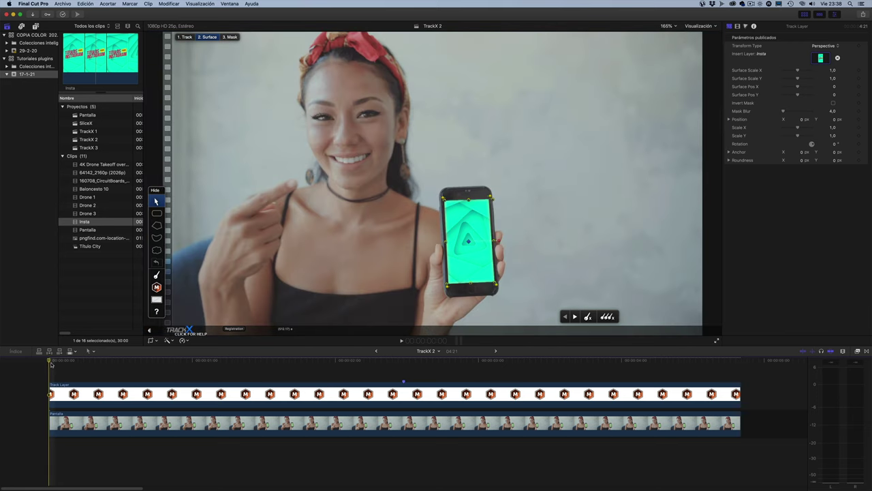
{"action": "key", "text": "space"}
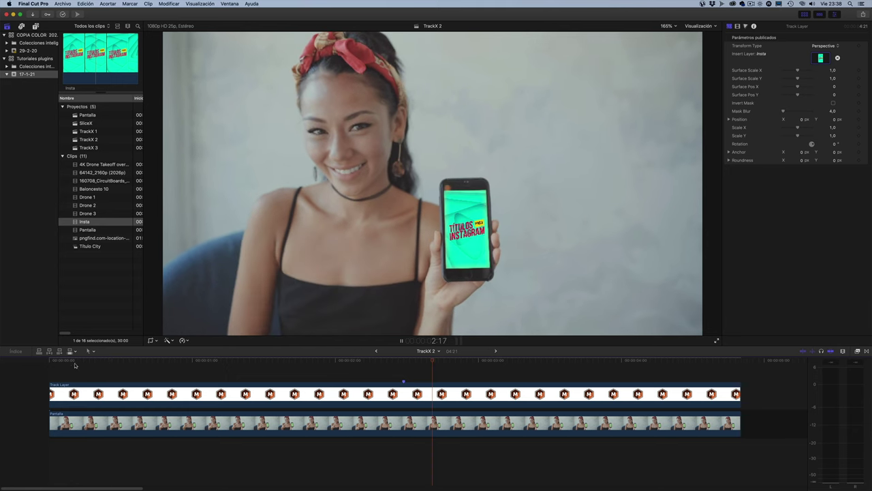
{"action": "key", "text": "space"}
{"action": "left_click", "coordinate": [698, 26]}
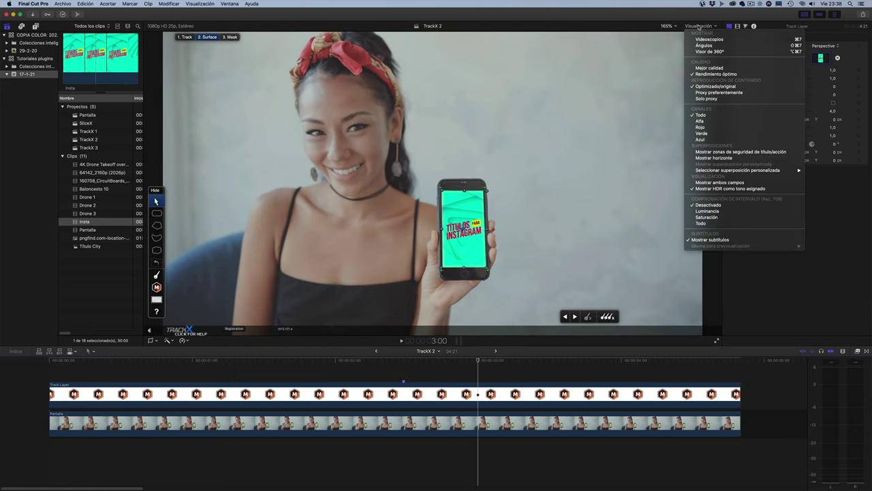
{"action": "left_click", "coordinate": [699, 28]}
{"action": "left_click", "coordinate": [137, 371]}
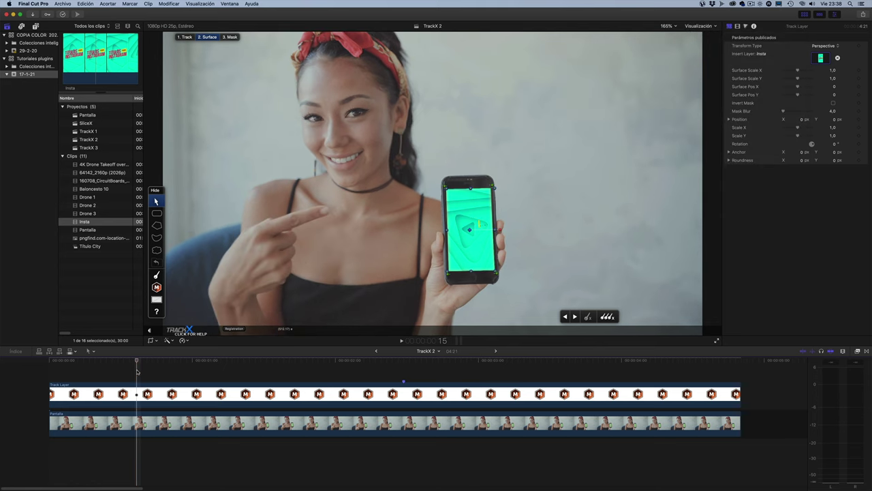
{"action": "key", "text": "space"}
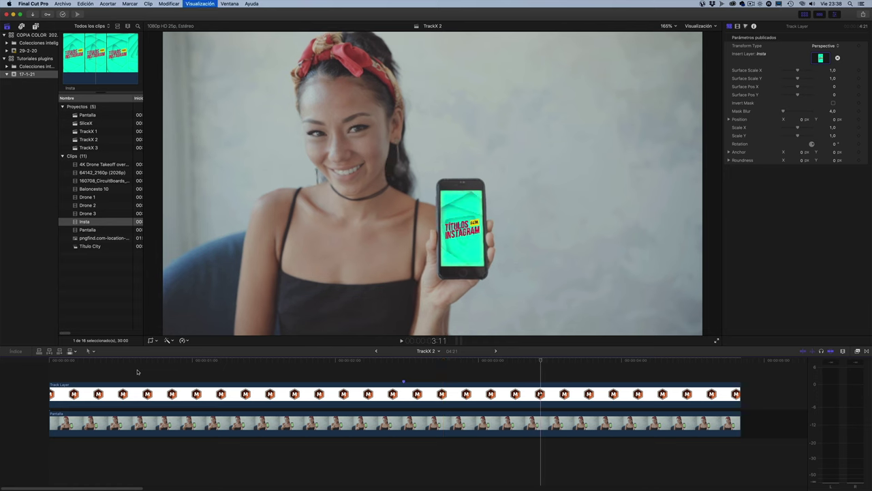
{"action": "key", "text": "space"}
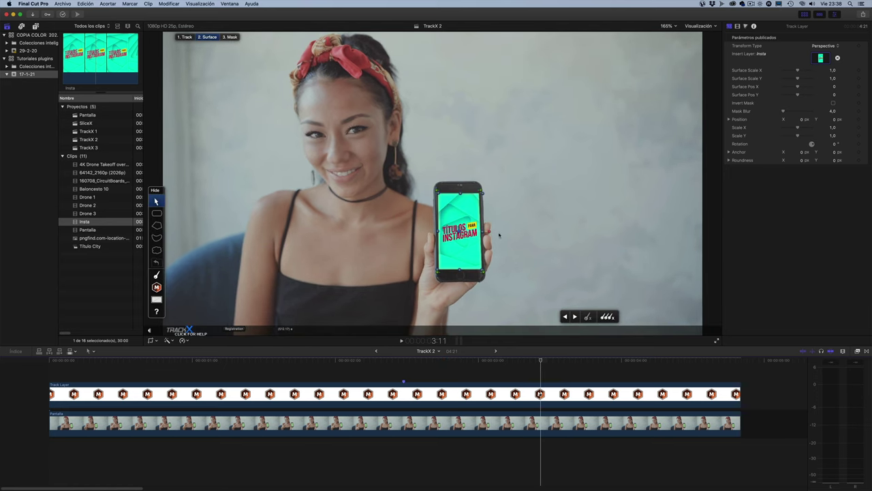
Step: Add Ruedas de color, lower Puntos de luz brightness, and toggle the correction to compare
{"action": "left_click", "coordinate": [746, 25]}
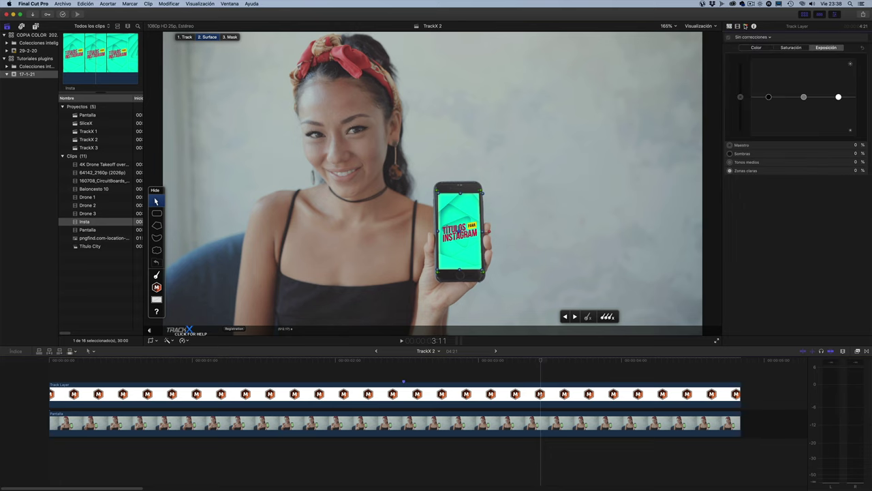
{"action": "left_click", "coordinate": [740, 39]}
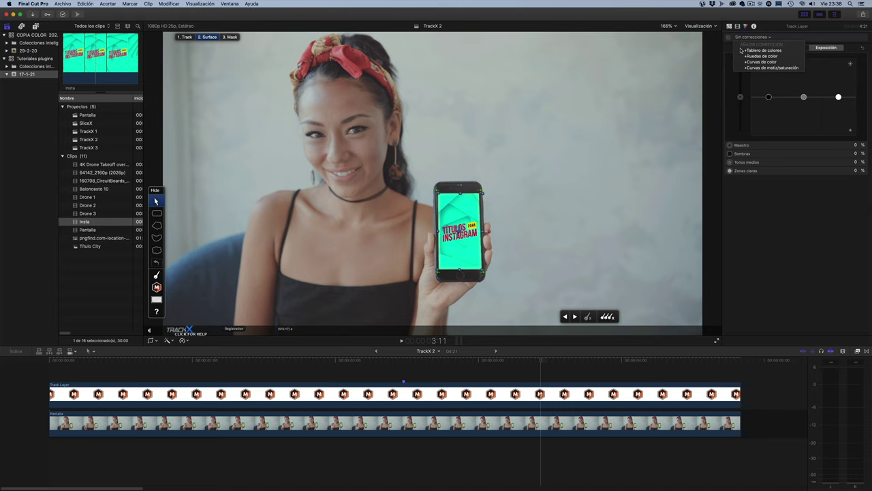
{"action": "left_click", "coordinate": [744, 56]}
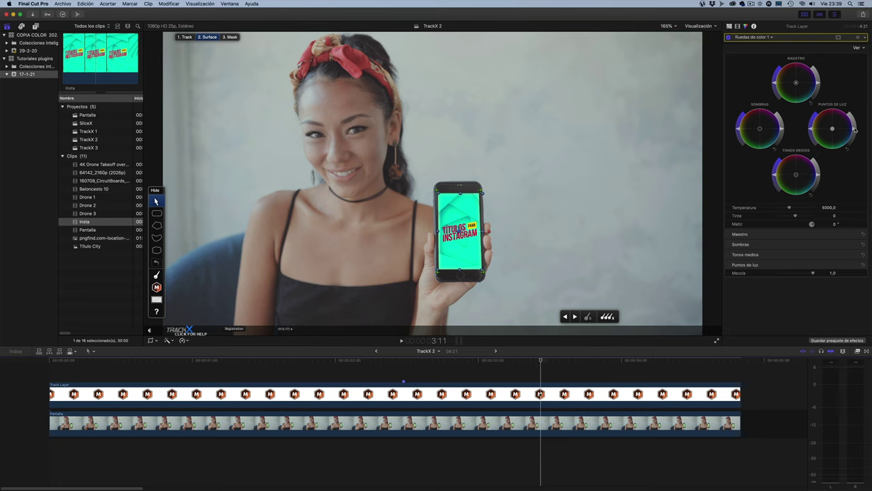
{"action": "left_click_drag", "start_coordinate": [854, 133], "coordinate": [852, 138]}
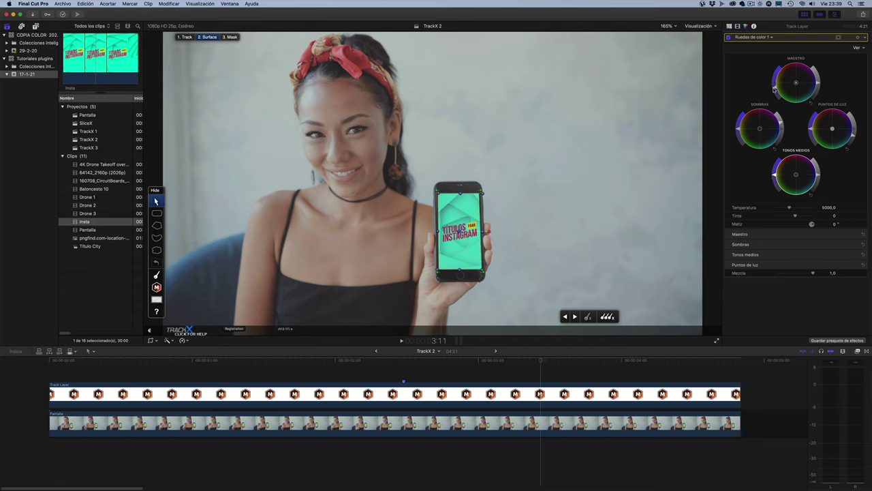
{"action": "left_click", "coordinate": [775, 88]}
{"action": "left_click", "coordinate": [729, 38]}
{"action": "left_click", "coordinate": [728, 37]}
{"action": "left_click", "coordinate": [728, 38]}
{"action": "left_click", "coordinate": [728, 37]}
Step: Apply the Gaussiano blur from the Difuminado effects to the Track Layer clip
{"action": "left_click", "coordinate": [729, 26]}
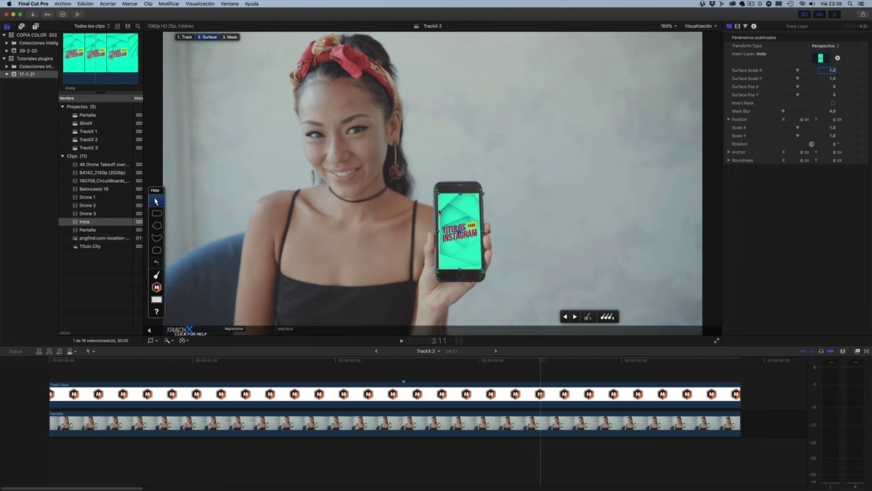
{"action": "left_click", "coordinate": [859, 352]}
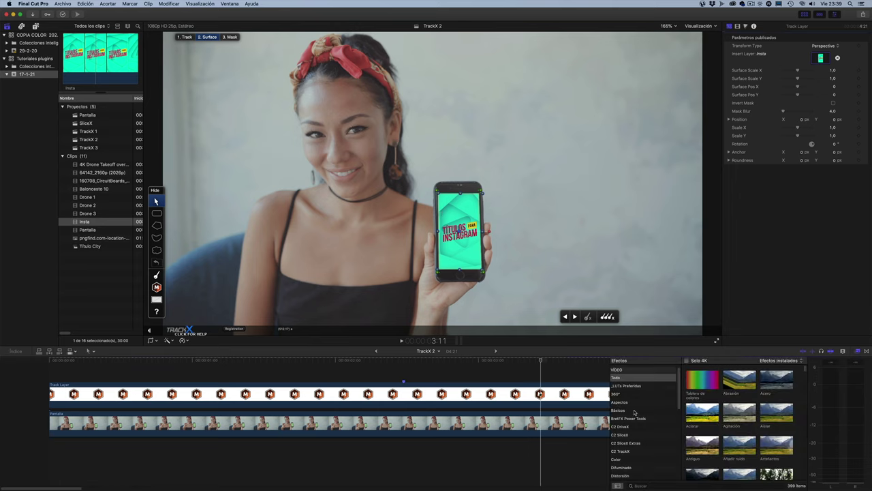
{"action": "scroll", "coordinate": [635, 414], "scroll_direction": "down", "scroll_amount": 2}
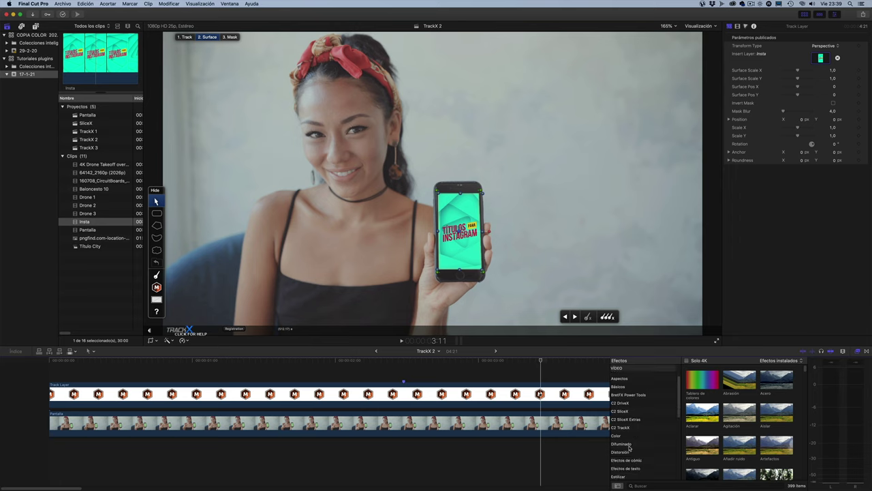
{"action": "left_click", "coordinate": [630, 445]}
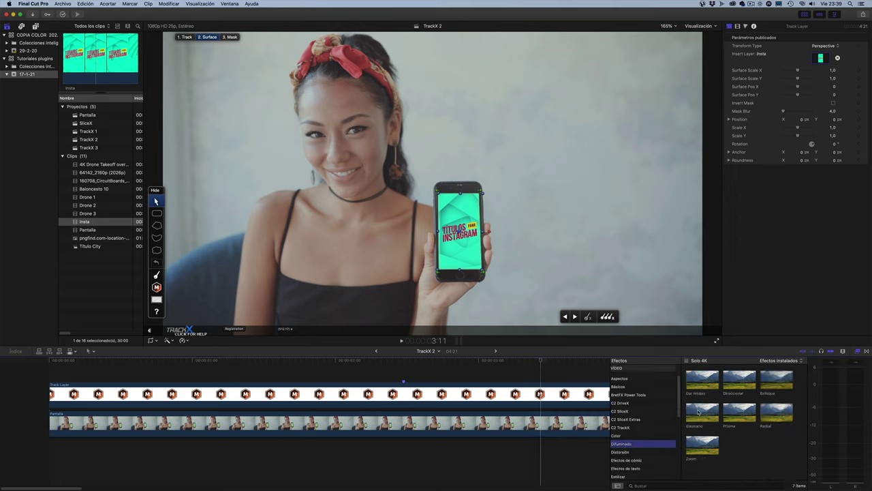
{"action": "left_click_drag", "start_coordinate": [696, 408], "coordinate": [521, 397]}
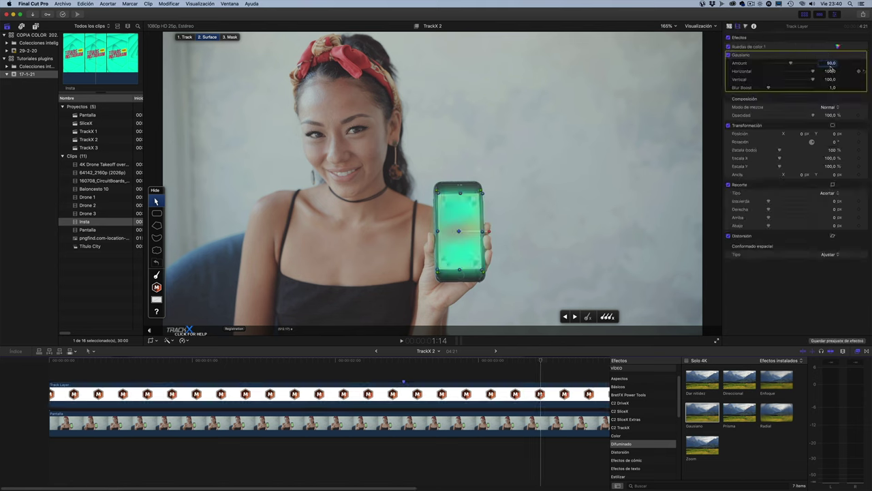
Step: Set the Gaussian blur Amount to 1,0
{"action": "type", "text": "0"}
{"action": "key", "text": "Return"}
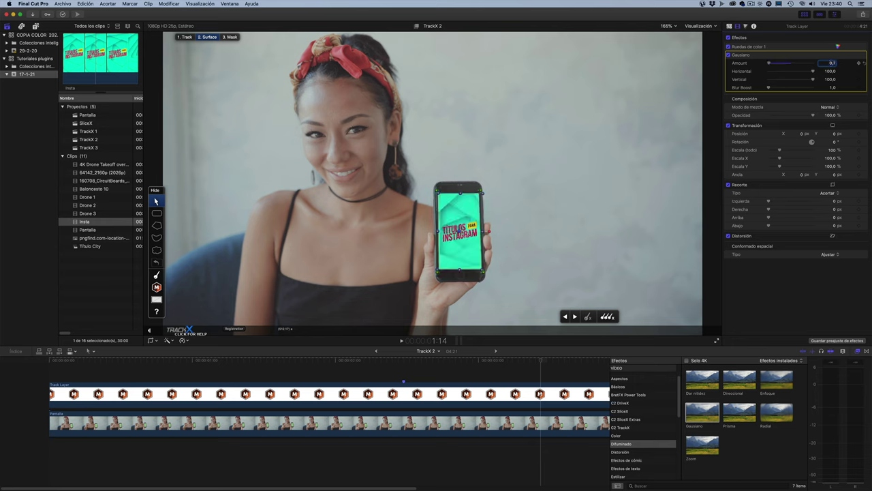
{"action": "mouse_move", "coordinate": [728, 57]}
{"action": "left_click", "coordinate": [832, 62]}
{"action": "type", "text": "1"}
{"action": "key", "text": "Return"}
Step: Search the effects for 'ruido' and apply Añadir ruido to the Track Layer clip
{"action": "scroll", "coordinate": [637, 380], "scroll_direction": "up", "scroll_amount": 2}
{"action": "left_click", "coordinate": [635, 382]}
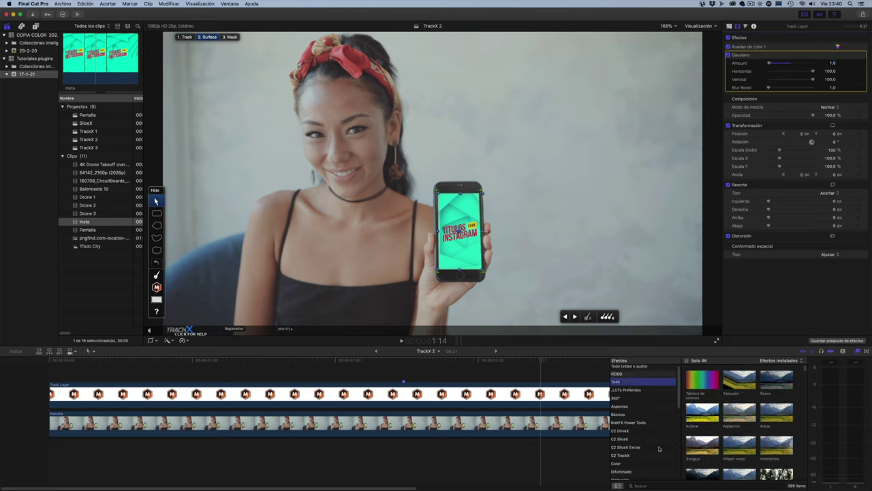
{"action": "left_click", "coordinate": [657, 484]}
{"action": "type", "text": "ruido"}
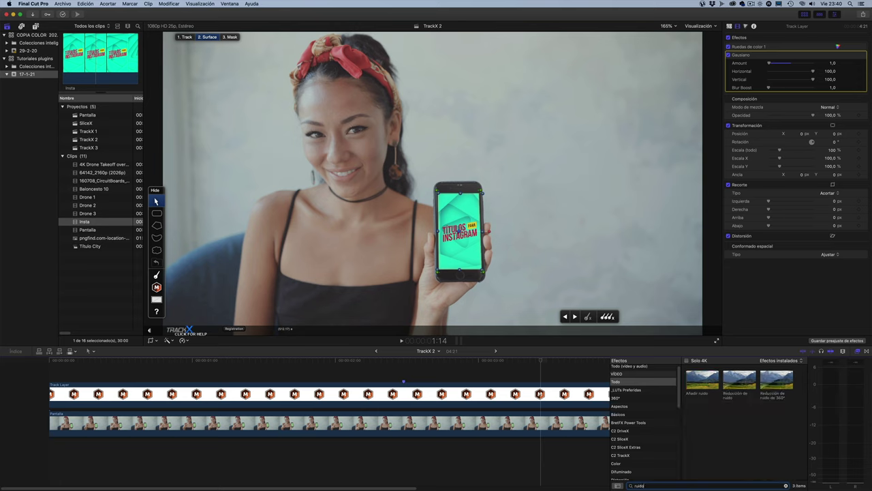
{"action": "left_click_drag", "start_coordinate": [700, 381], "coordinate": [540, 407]}
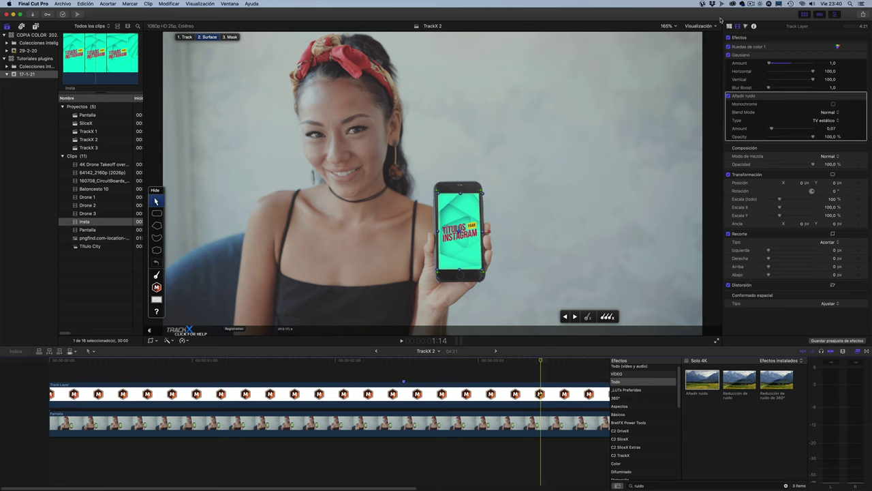
Step: Set the noise to Gaussian type, Amount 0,04, monochrome, and play to check the grain
{"action": "left_click", "coordinate": [838, 120]}
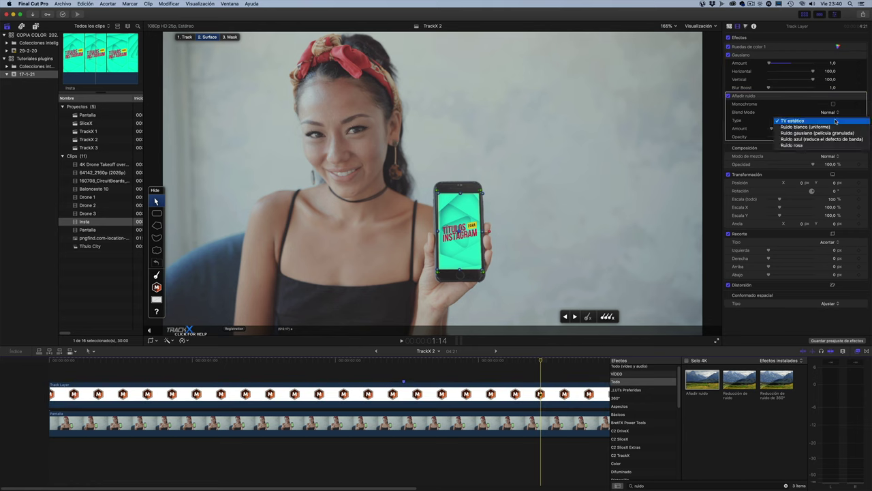
{"action": "left_click", "coordinate": [831, 134]}
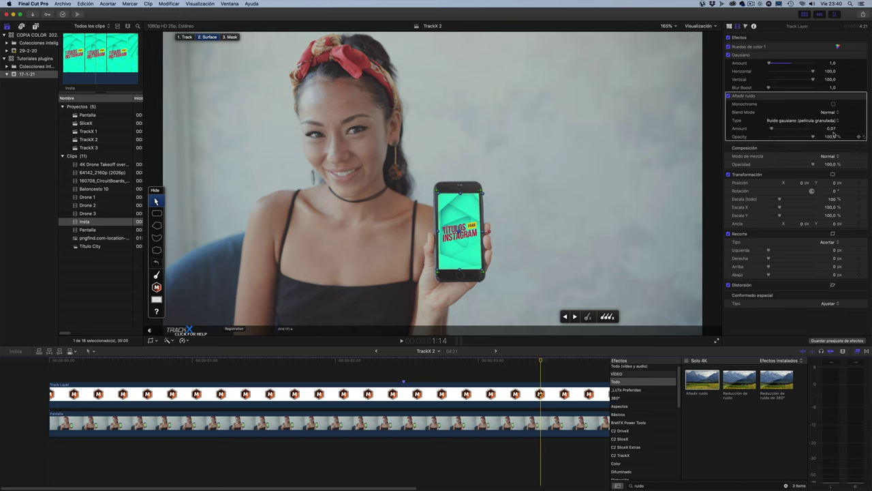
{"action": "left_click", "coordinate": [832, 129]}
{"action": "type", "text": "04"}
{"action": "key", "text": "Return"}
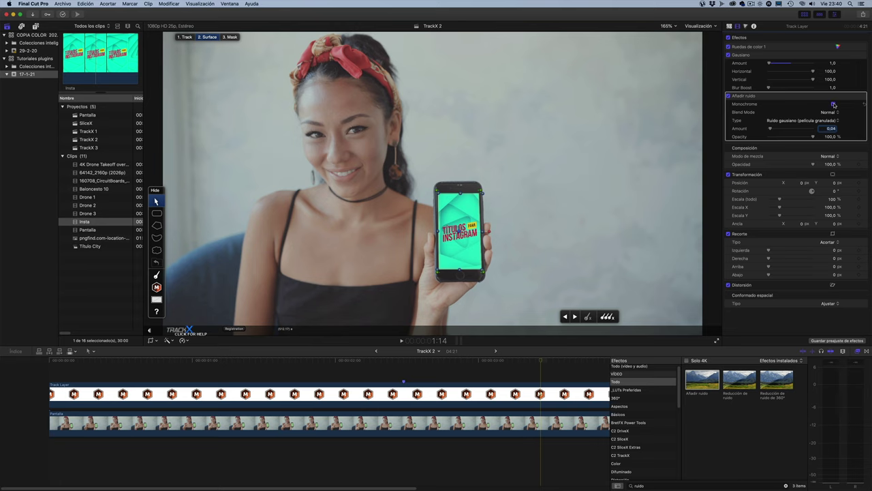
{"action": "left_click", "coordinate": [834, 104]}
{"action": "key", "text": "space"}
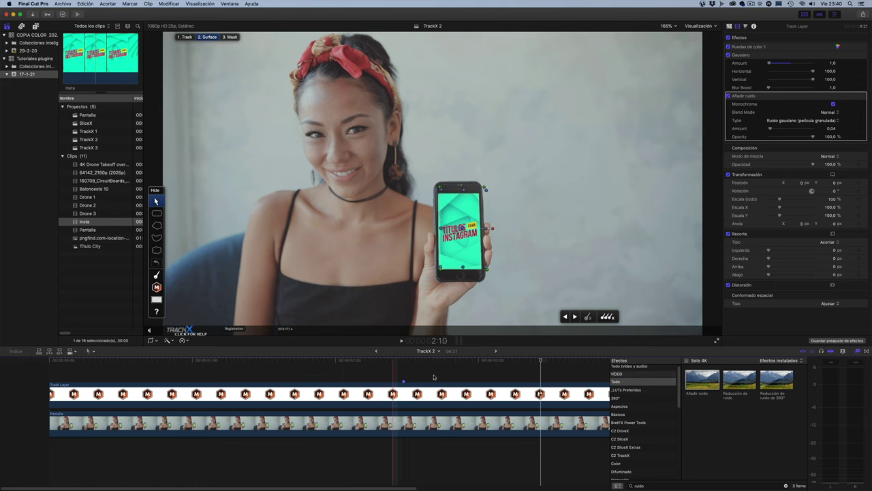
Step: In TrackX tracking options, set Motion Blur to Medium Quality with a lower shutter angle
{"action": "left_click", "coordinate": [189, 37]}
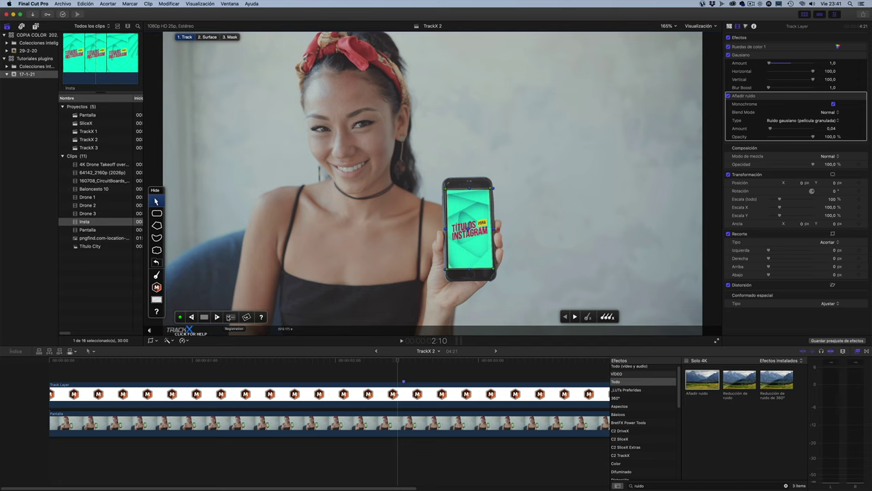
{"action": "left_click", "coordinate": [230, 316]}
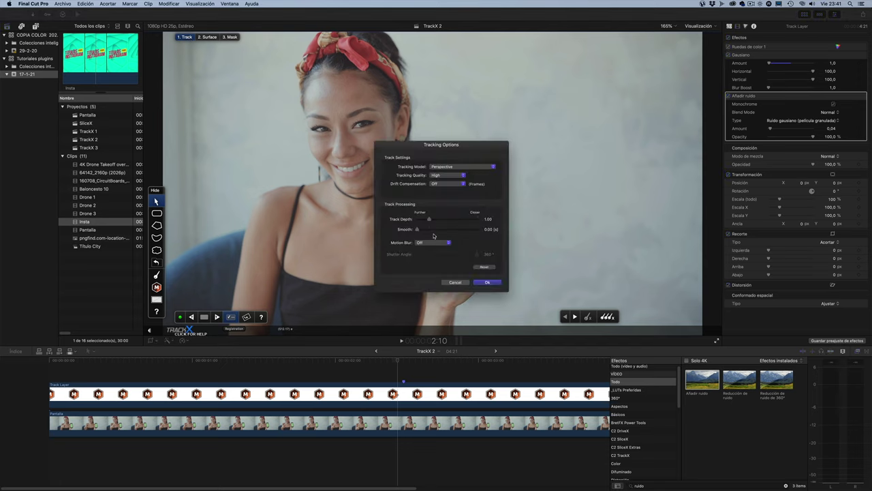
{"action": "left_click", "coordinate": [432, 243]}
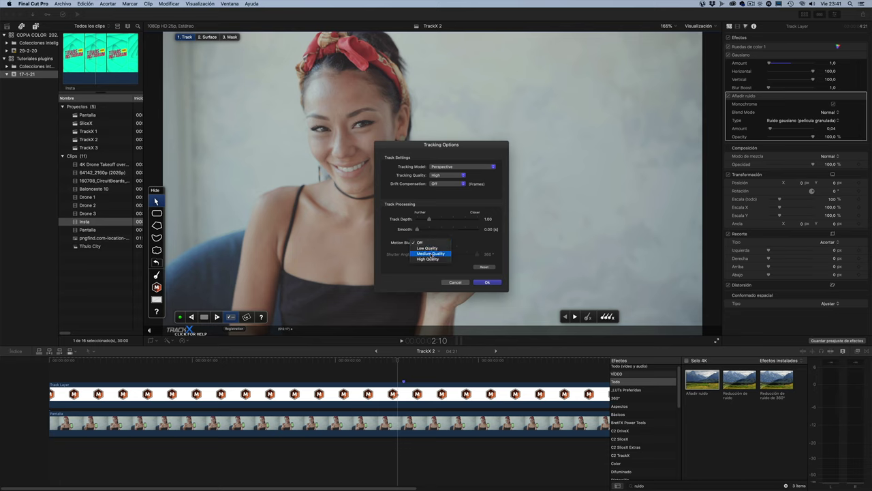
{"action": "left_click", "coordinate": [431, 253]}
{"action": "left_click_drag", "start_coordinate": [464, 257], "coordinate": [447, 258]}
{"action": "left_click", "coordinate": [487, 283]}
Step: Hide the Effects browser and check the tracked title at an earlier and a later frame
{"action": "left_click", "coordinate": [856, 351]}
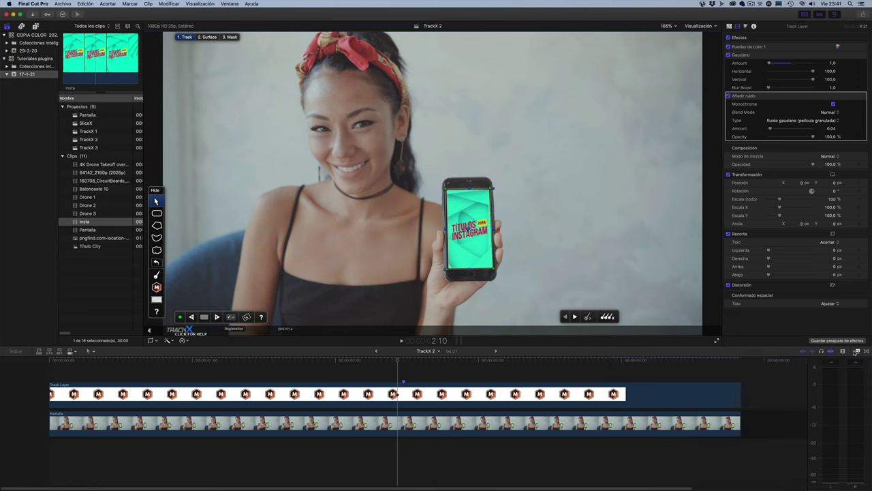
{"action": "left_click", "coordinate": [100, 376]}
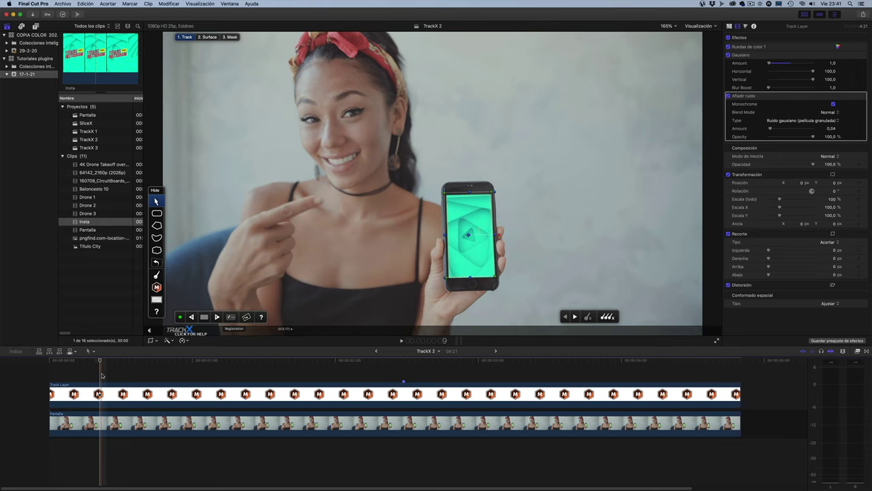
{"action": "left_click", "coordinate": [573, 366]}
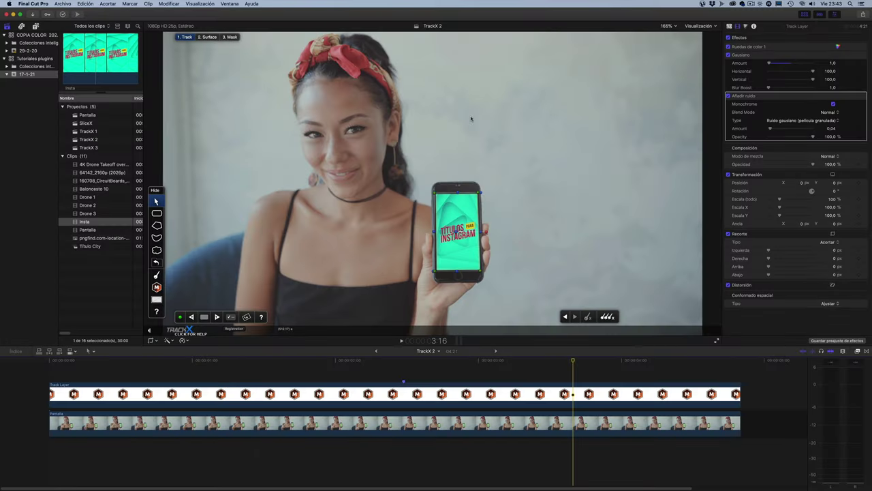
Step: Return to the clip start and set the viewer to Mejor calidad playback
{"action": "key", "text": "Home"}
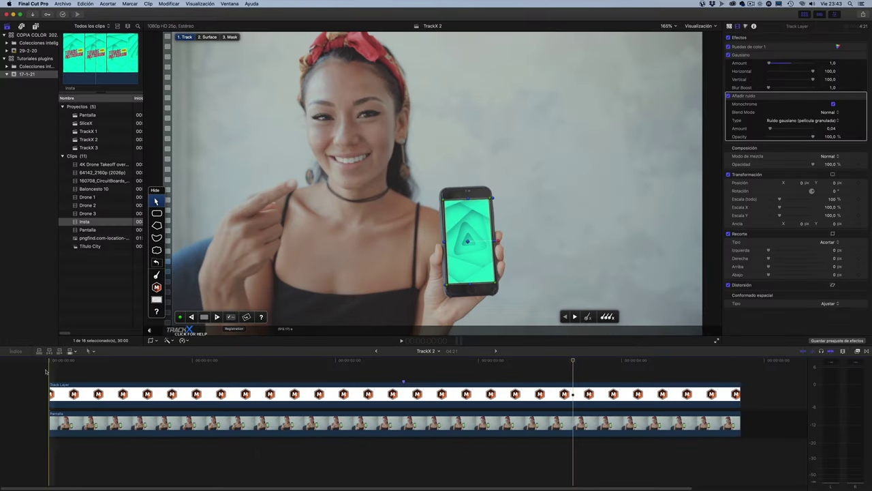
{"action": "left_click", "coordinate": [699, 28]}
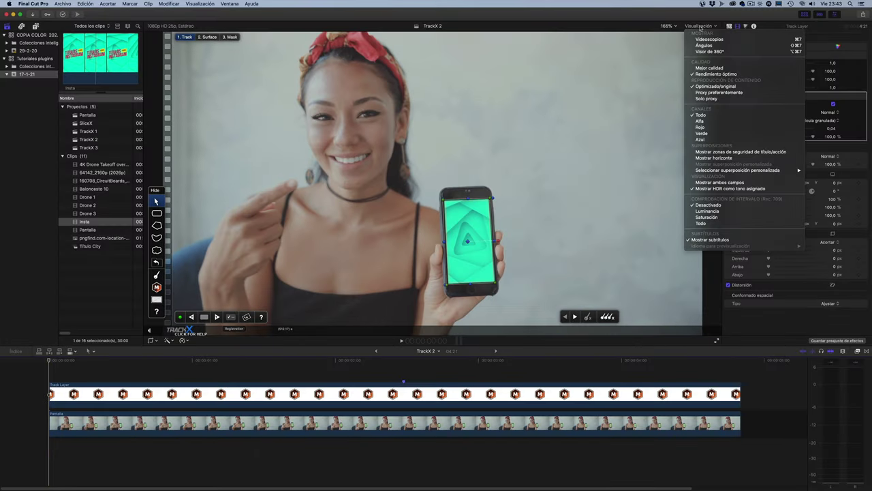
{"action": "left_click", "coordinate": [708, 67]}
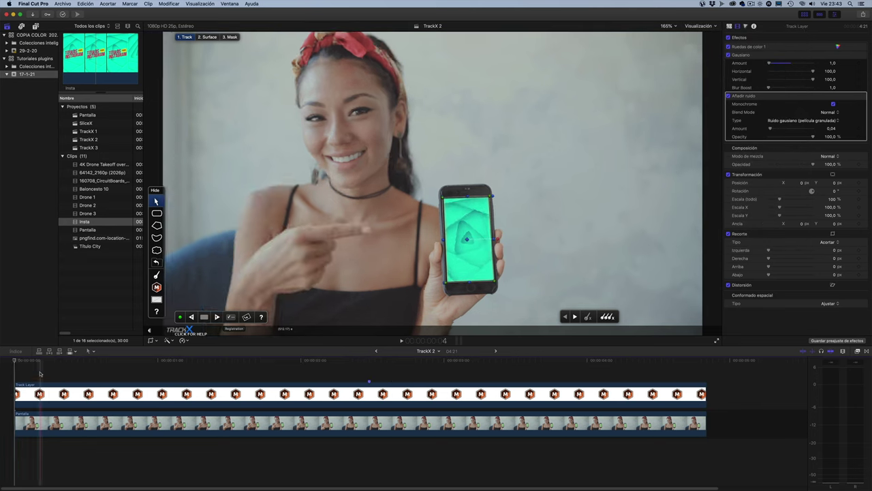
Step: Play the clip repeatedly from the start to review the phone insert
{"action": "key", "text": "space"}
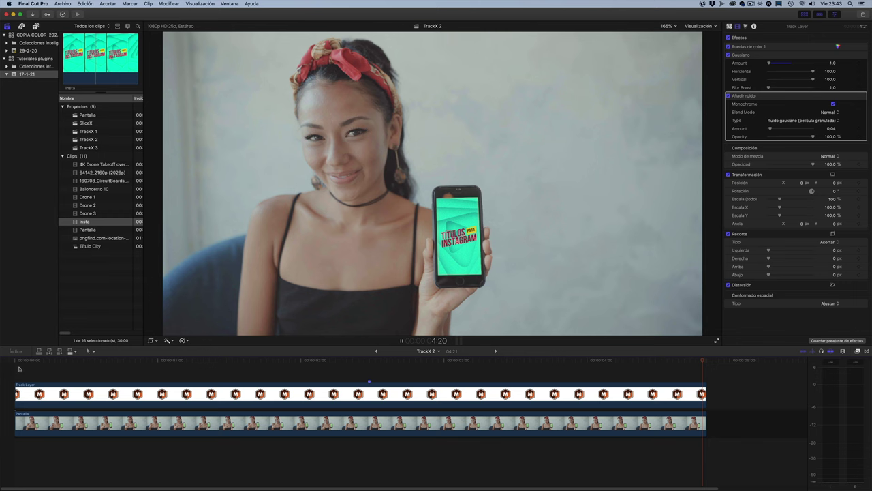
{"action": "key", "text": "space"}
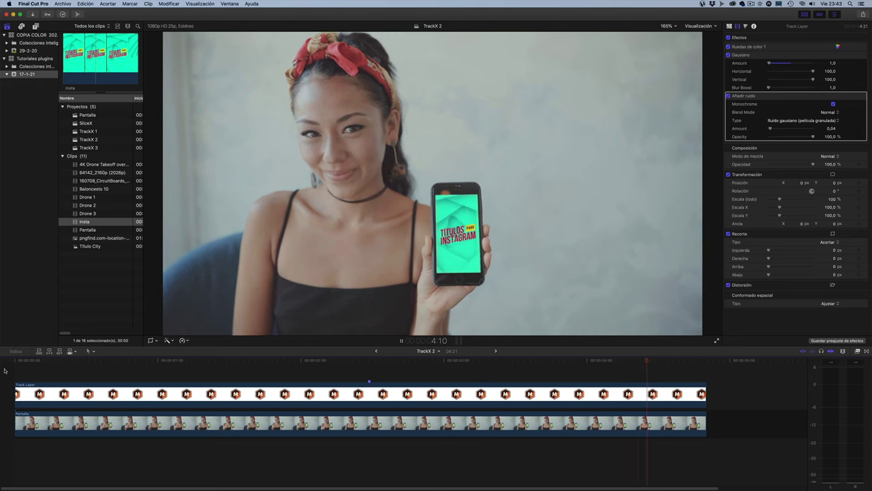
{"action": "key", "text": "space"}
{"action": "key", "text": "space"}
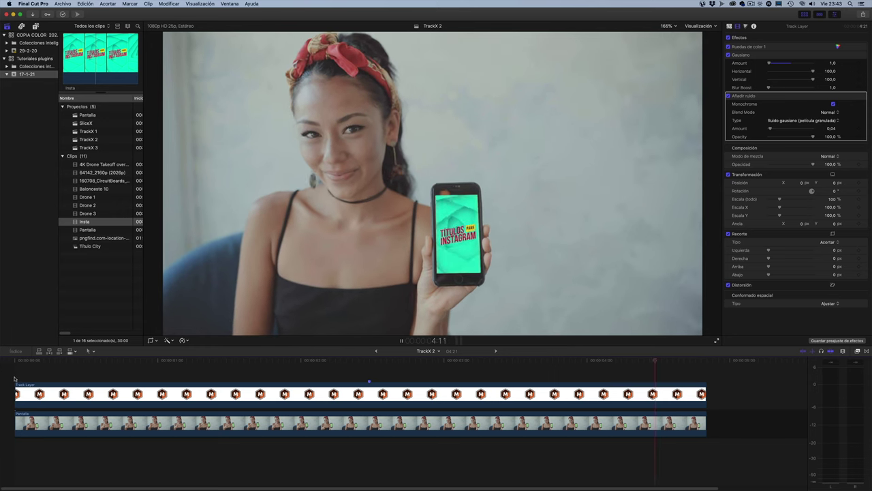
{"action": "key", "text": "space"}
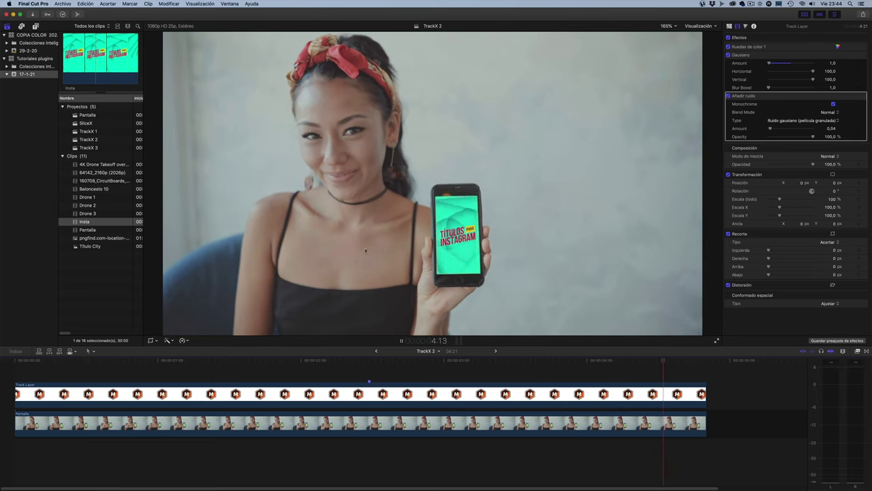
{"action": "key", "text": "space"}
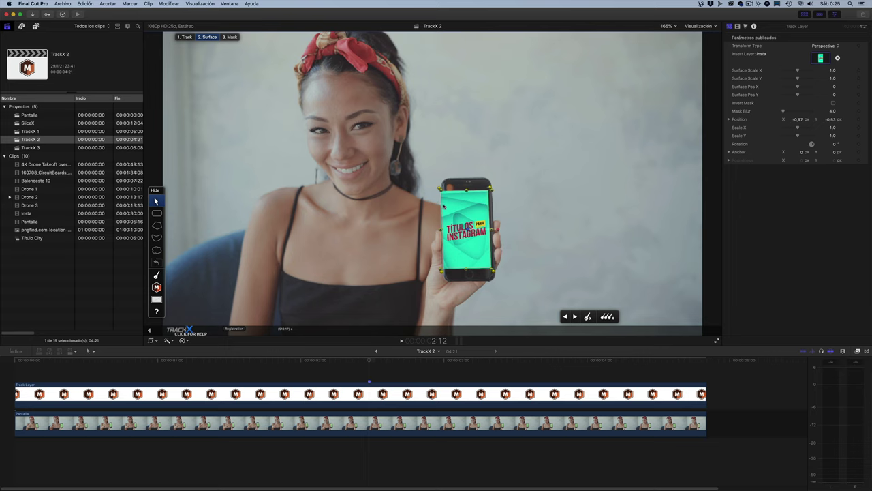
Step: Zoom the viewer to 400 % on the phone and switch to the TrackX 3. Mask step
{"action": "left_click", "coordinate": [667, 26]}
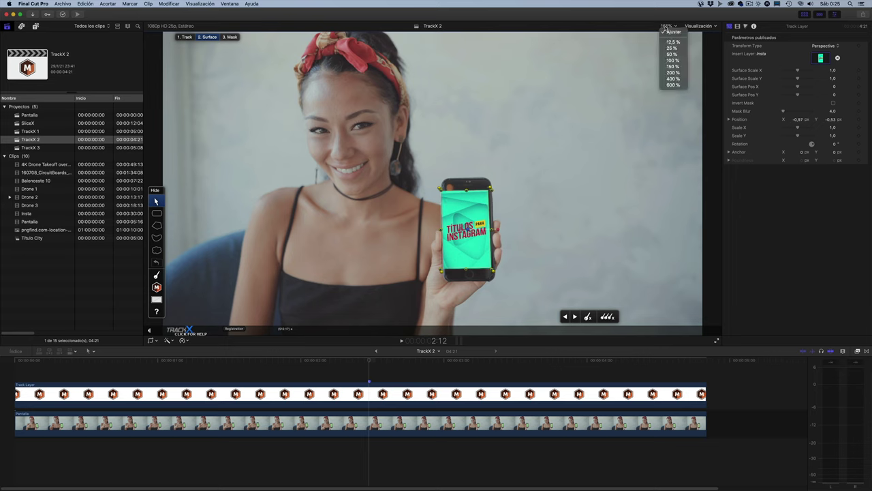
{"action": "left_click", "coordinate": [674, 79]}
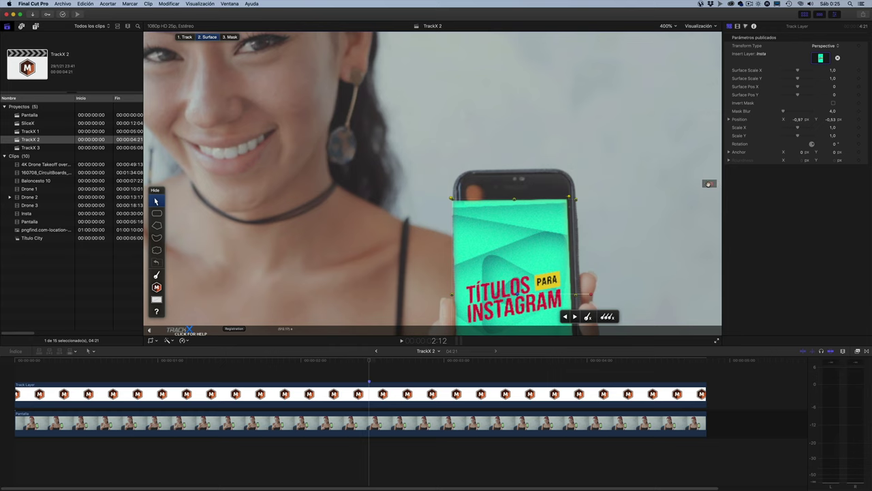
{"action": "scroll", "coordinate": [618, 191], "scroll_direction": "down", "scroll_amount": 5}
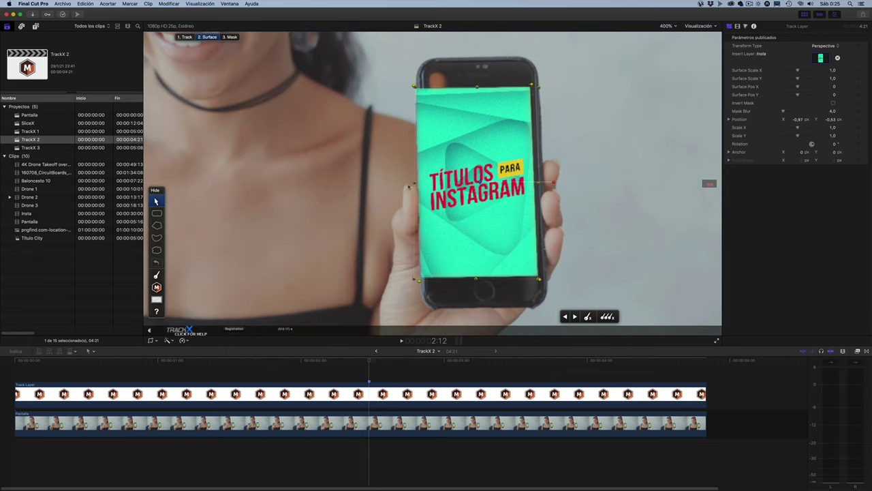
{"action": "left_click", "coordinate": [232, 37]}
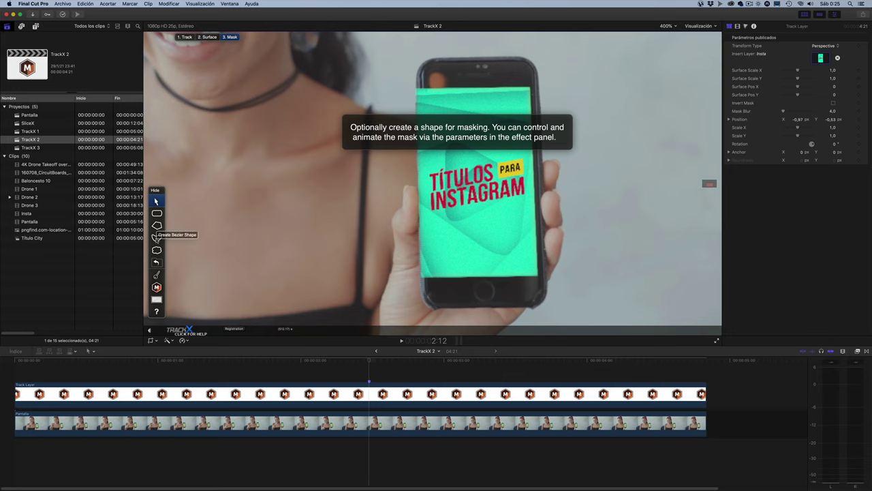
Step: Draw a closed four-point Bezier mask around the thumb and enable Invert Mask
{"action": "left_click", "coordinate": [156, 237]}
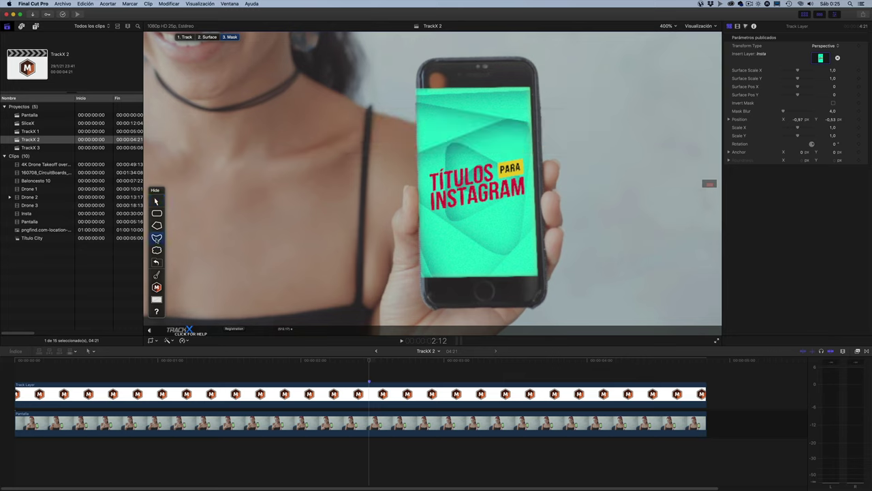
{"action": "left_click", "coordinate": [397, 182]}
{"action": "left_click", "coordinate": [417, 189]}
{"action": "left_click", "coordinate": [420, 222]}
{"action": "left_click", "coordinate": [396, 236]}
{"action": "left_click", "coordinate": [397, 182]}
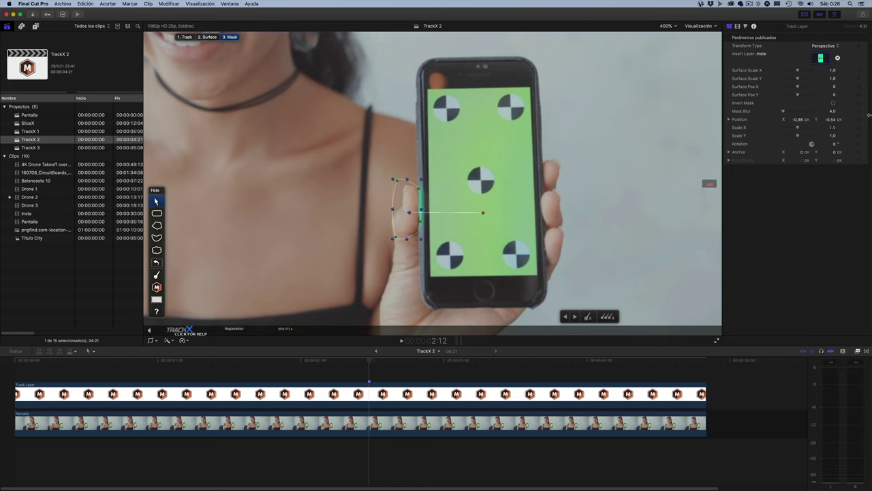
{"action": "left_click", "coordinate": [833, 103]}
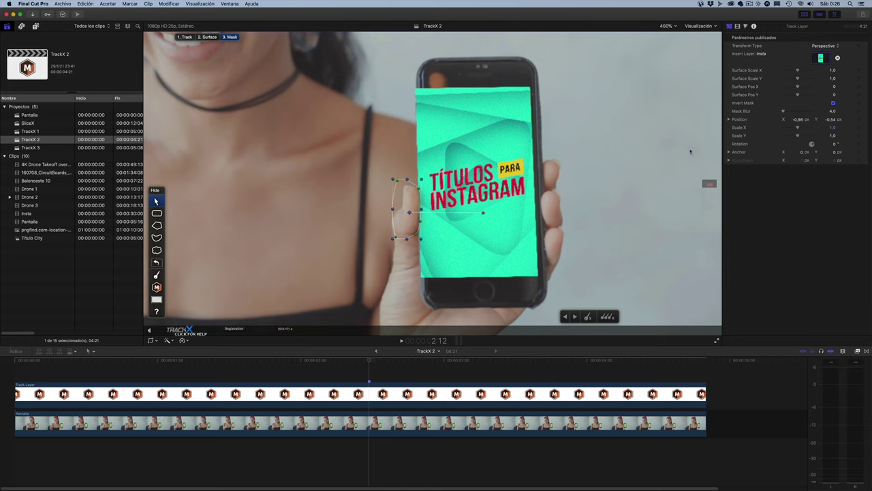
{"action": "left_click", "coordinate": [671, 25]}
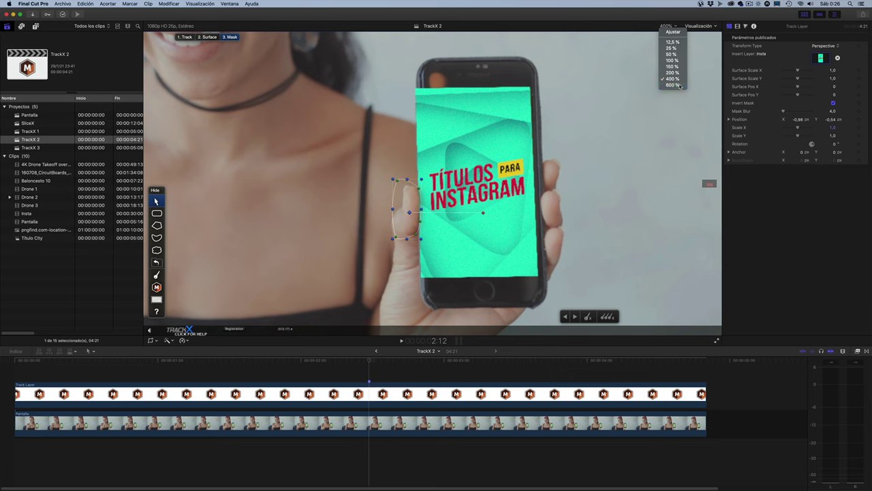
Step: Zoom the viewer to 600 % on the thumb mask and set Mask Blur to 0
{"action": "left_click", "coordinate": [672, 86]}
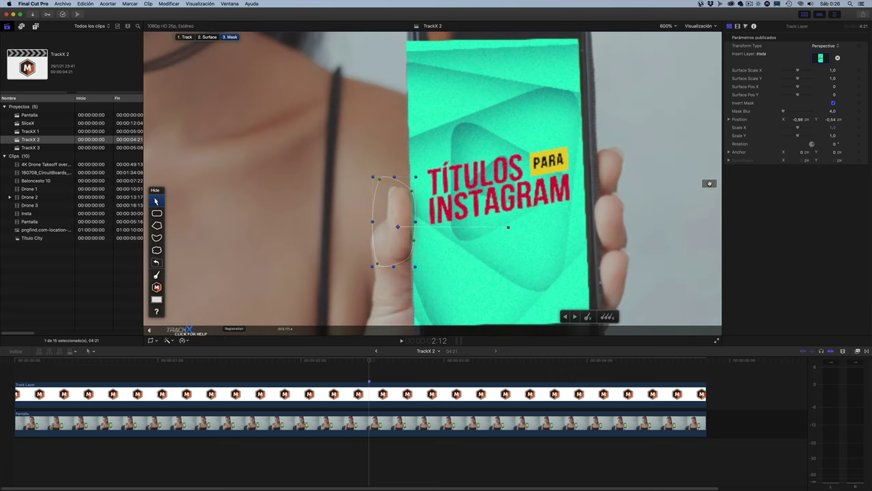
{"action": "left_click_drag", "start_coordinate": [710, 181], "coordinate": [710, 184]}
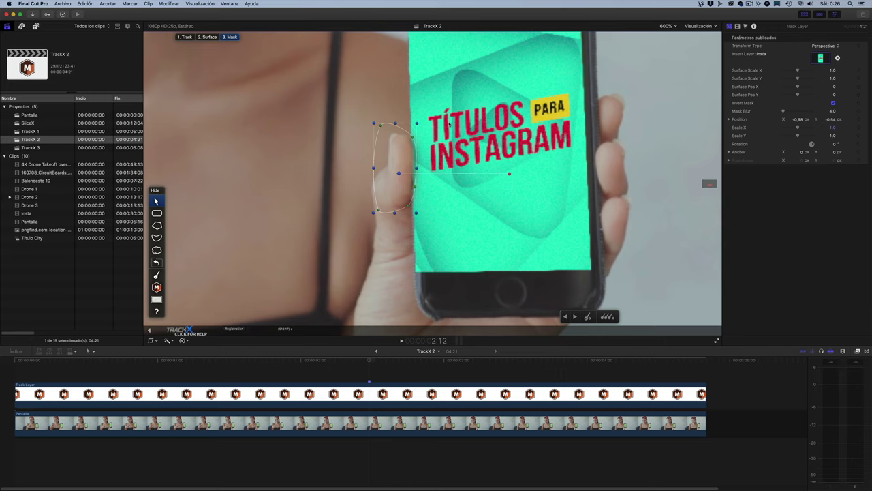
{"action": "left_click", "coordinate": [832, 111]}
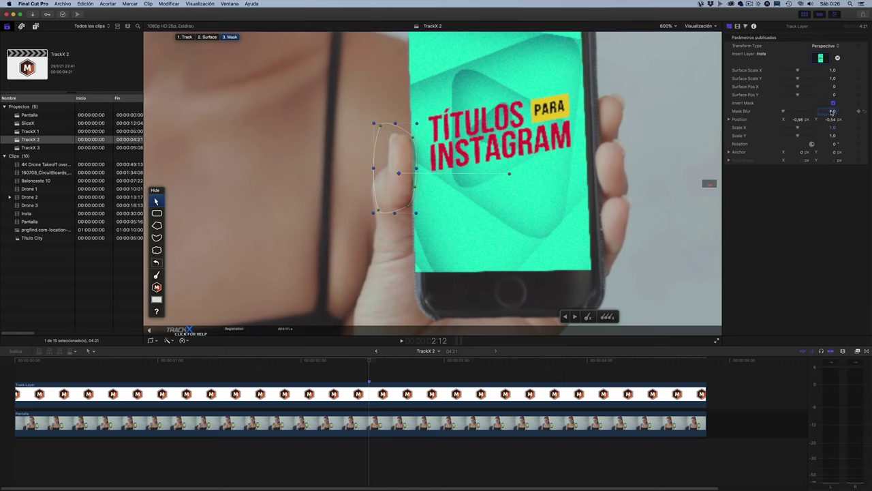
{"action": "type", "text": "0"}
{"action": "key", "text": "Return"}
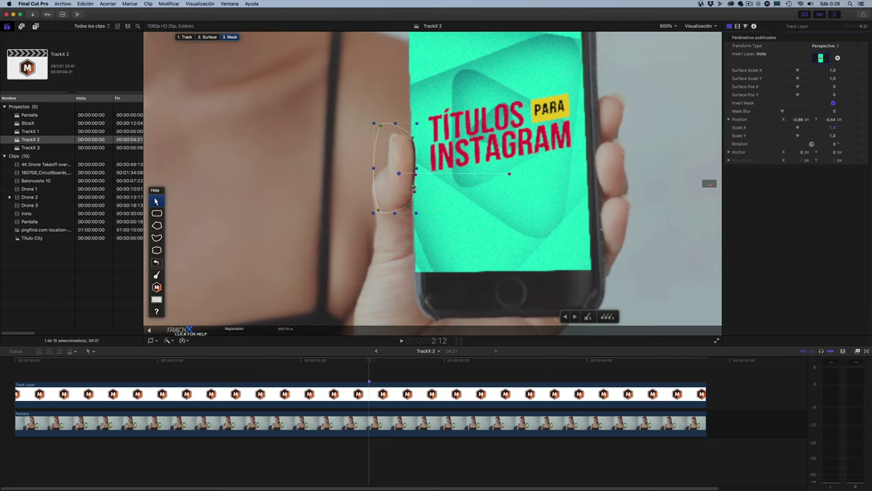
Step: Reshape the mask's right-edge curve and set Mask Blur to 0,5
{"action": "left_click", "coordinate": [414, 187]}
{"action": "left_click", "coordinate": [412, 139]}
{"action": "left_click", "coordinate": [835, 113]}
{"action": "type", "text": "0"}
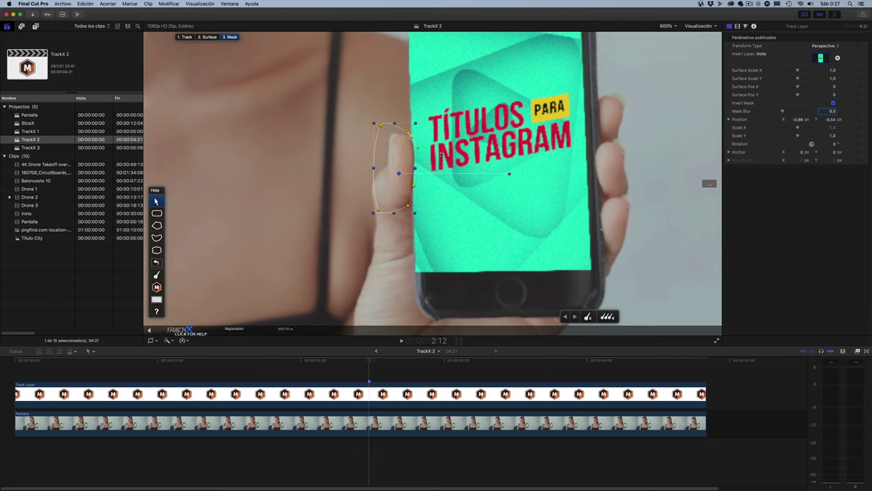
{"action": "left_click", "coordinate": [211, 38]}
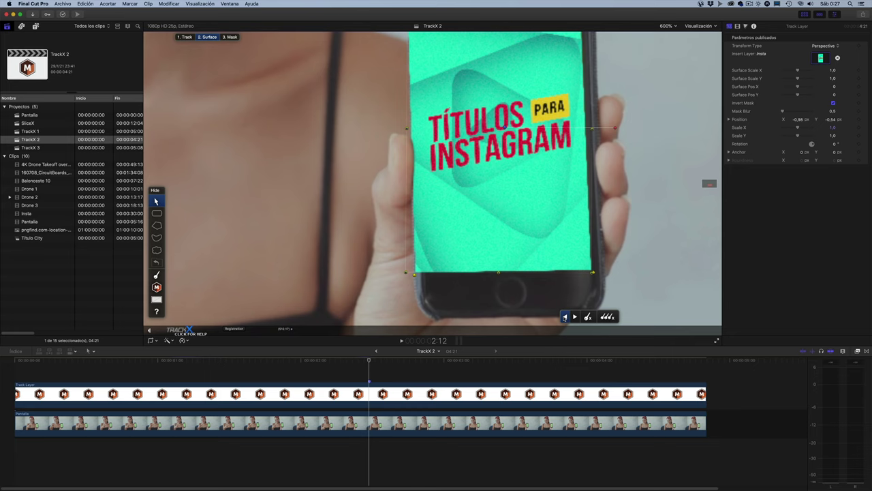
Step: In Surface mode, refit the insert's bottom-left and top-left corners to the phone screen edge
{"action": "left_click", "coordinate": [564, 317]}
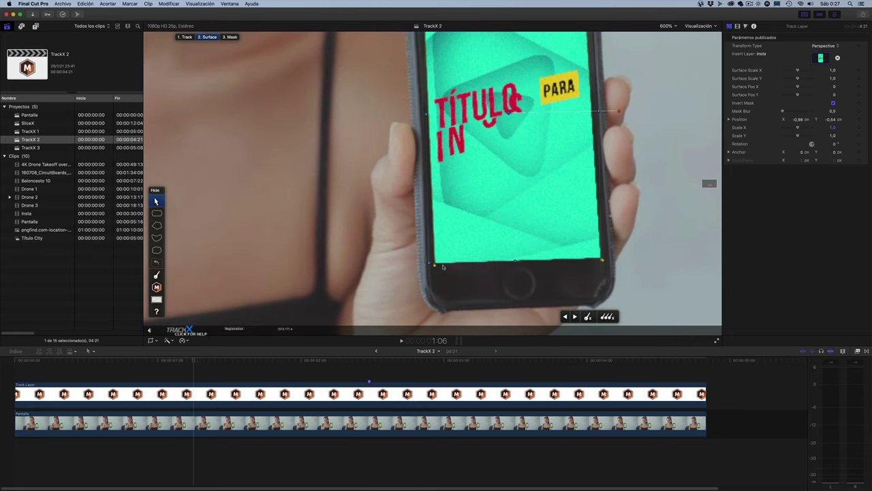
{"action": "left_click_drag", "start_coordinate": [434, 266], "coordinate": [415, 270]}
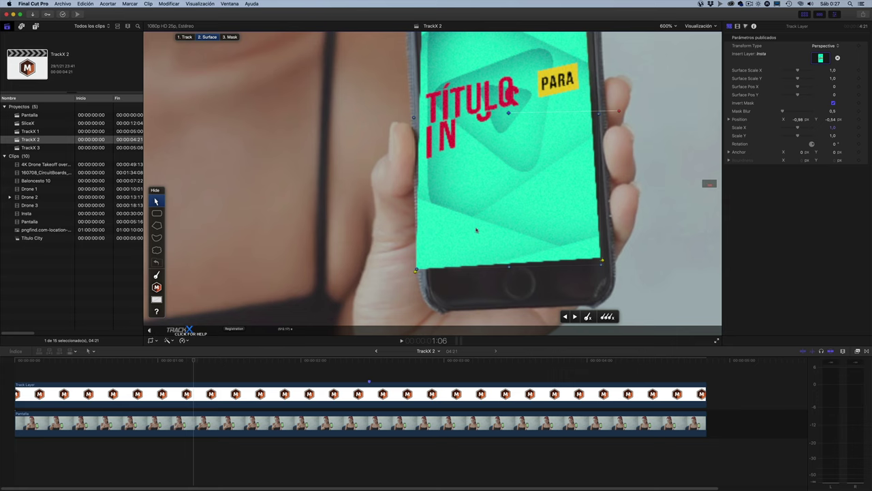
{"action": "left_click", "coordinate": [708, 183]}
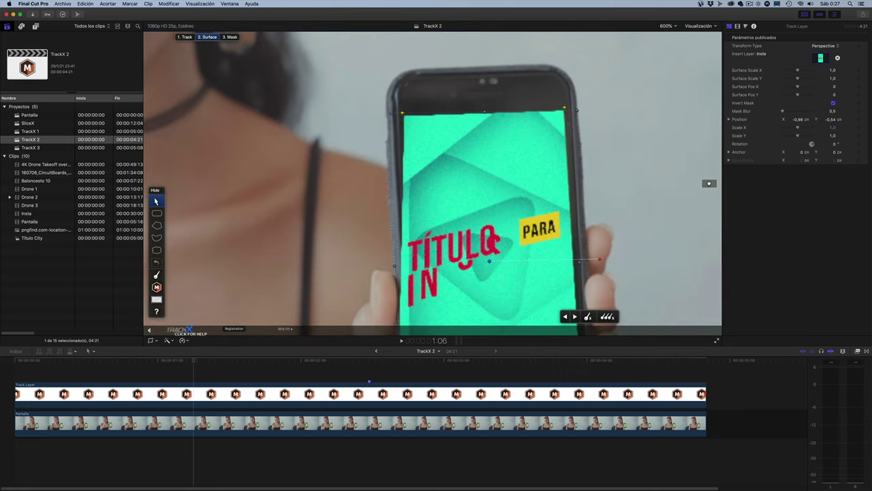
{"action": "left_click_drag", "start_coordinate": [398, 112], "coordinate": [386, 112]}
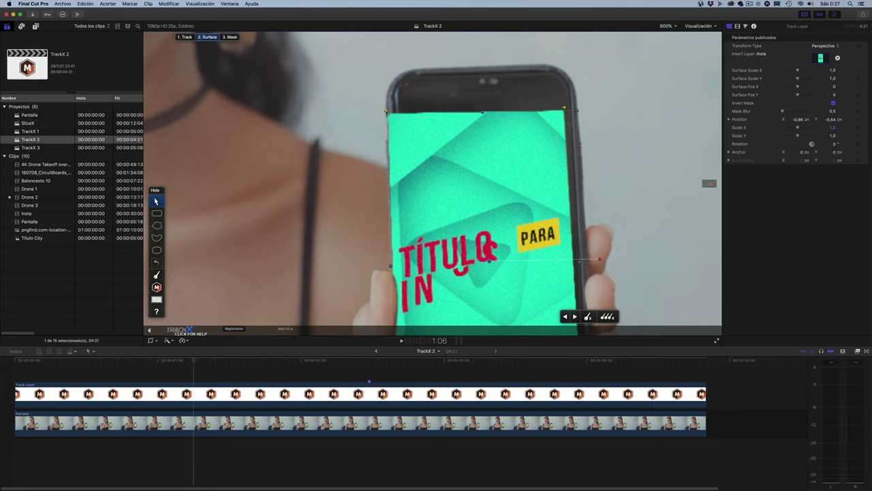
{"action": "left_click", "coordinate": [233, 38]}
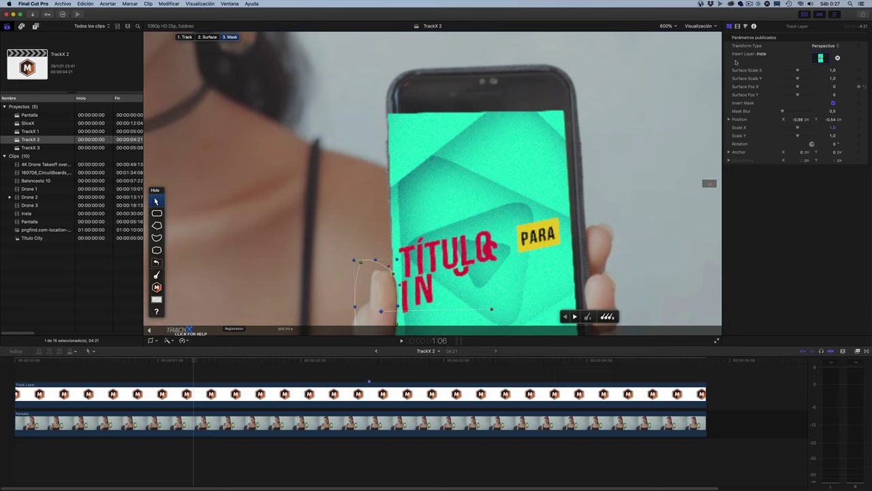
{"action": "left_click", "coordinate": [666, 26]}
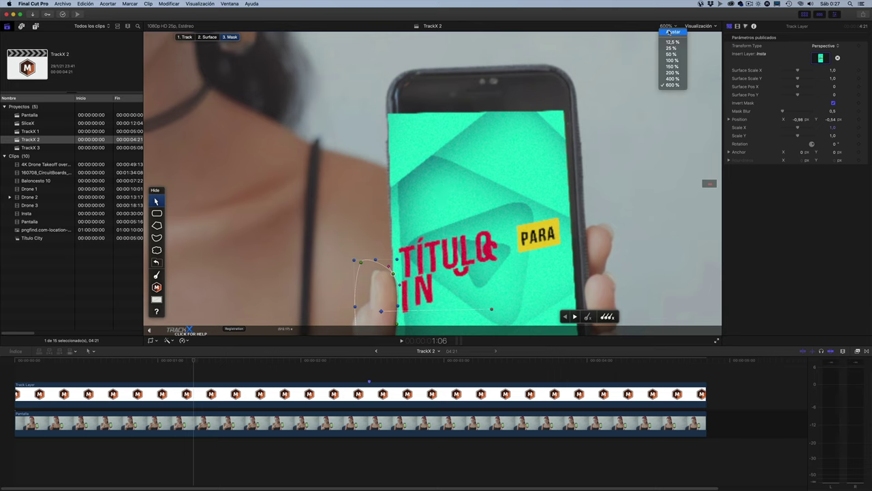
Step: Set the viewer zoom to Ajustar to show the whole frame
{"action": "left_click", "coordinate": [669, 32]}
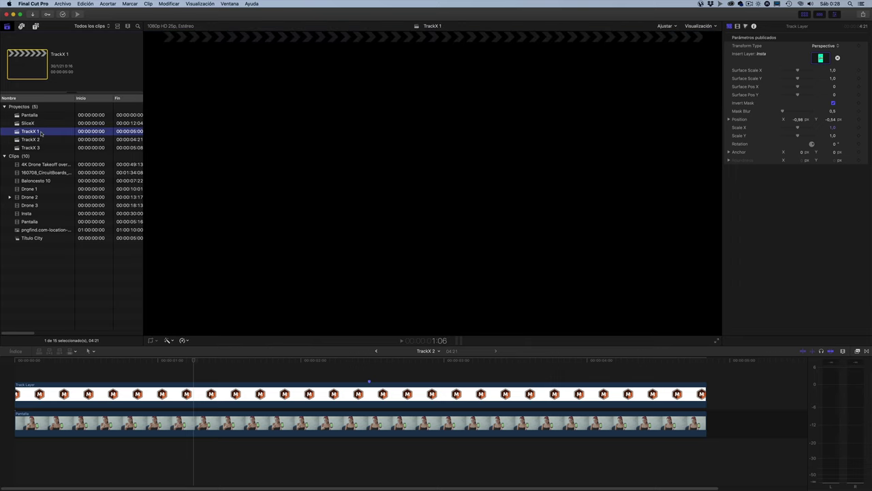
Step: Open TrackX 1 and toggle the Track Layer off and on with V to compare the plaza
{"action": "left_click", "coordinate": [41, 132]}
{"action": "double_click", "coordinate": [41, 132]}
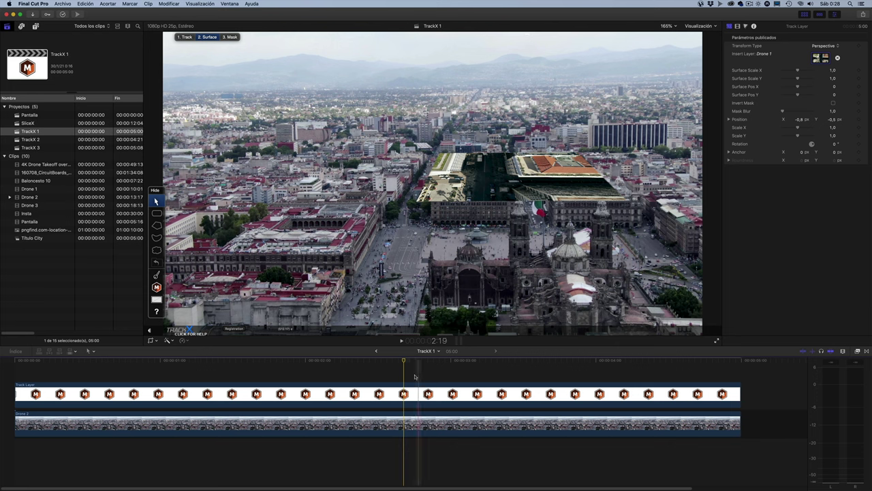
{"action": "left_click", "coordinate": [405, 394]}
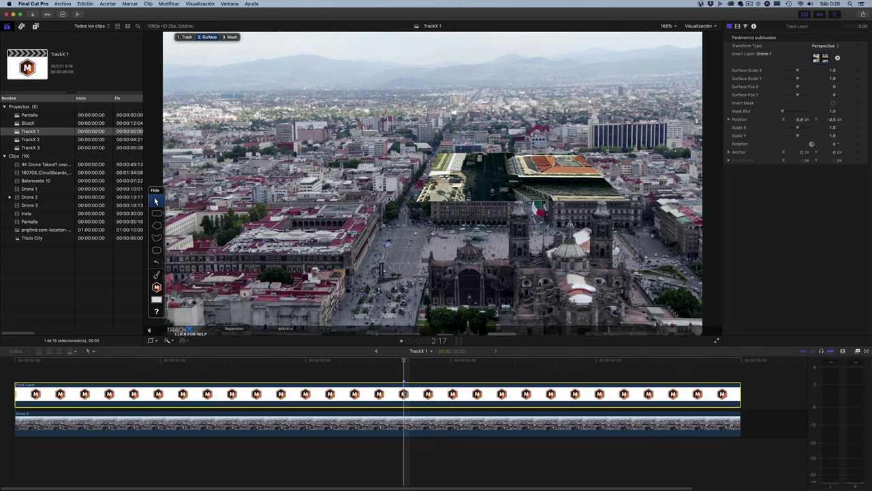
{"action": "key", "text": "v"}
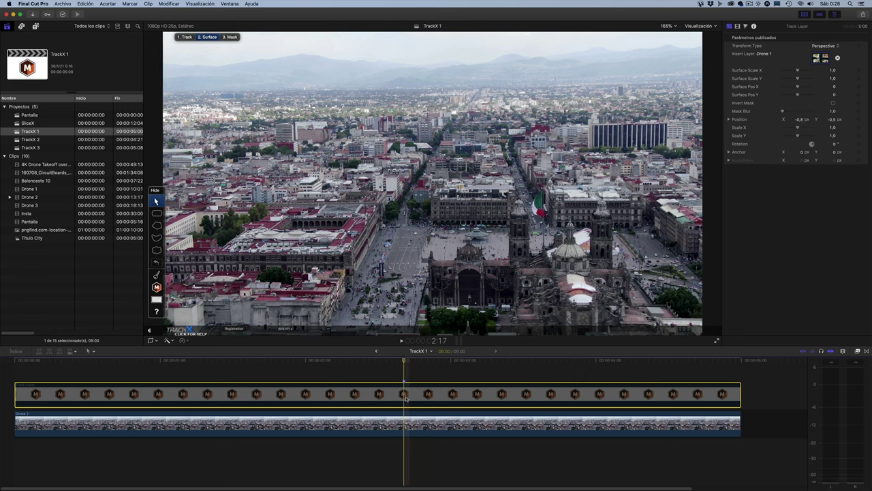
{"action": "key", "text": "v"}
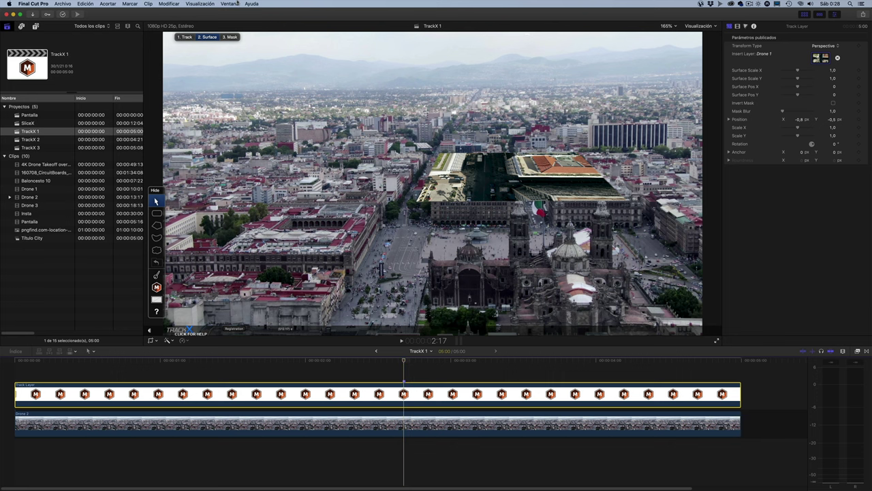
{"action": "left_click", "coordinate": [232, 37]}
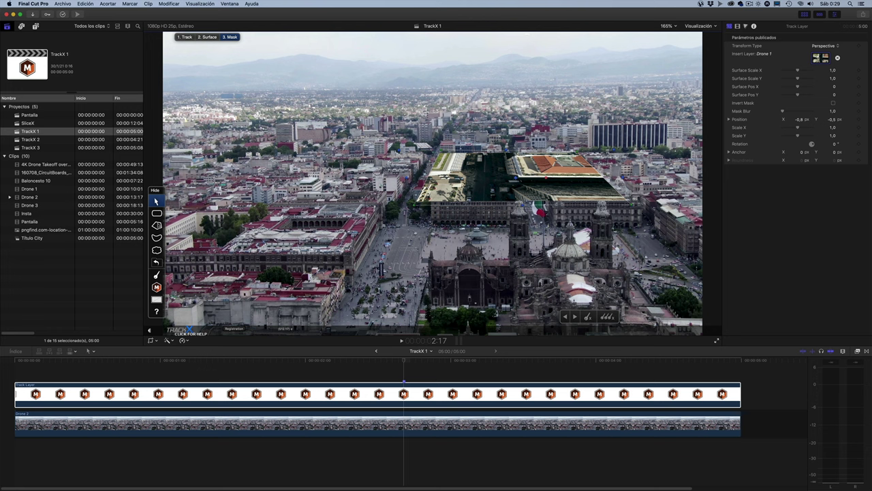
Step: Lower the building insert slightly (Position Y -0.57), invert its mask, and preview the clip's last frame
{"action": "left_click", "coordinate": [157, 226]}
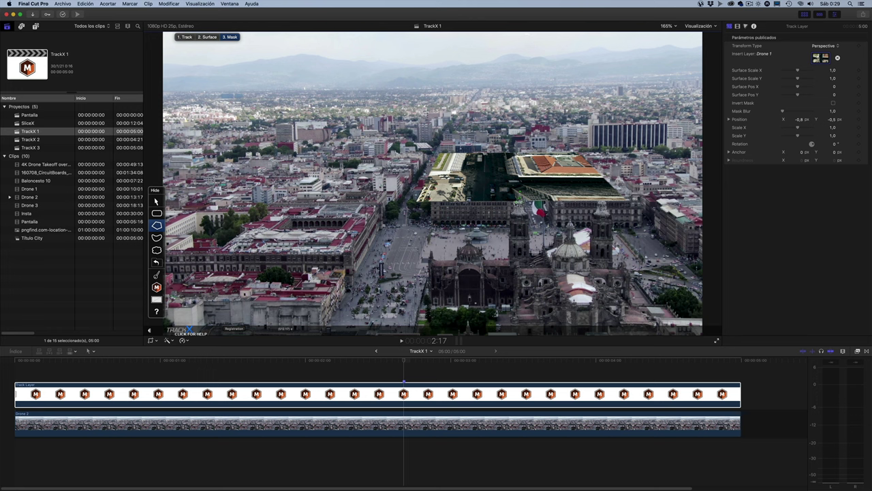
{"action": "left_click", "coordinate": [155, 201]}
{"action": "left_click_drag", "start_coordinate": [521, 202], "coordinate": [510, 209]}
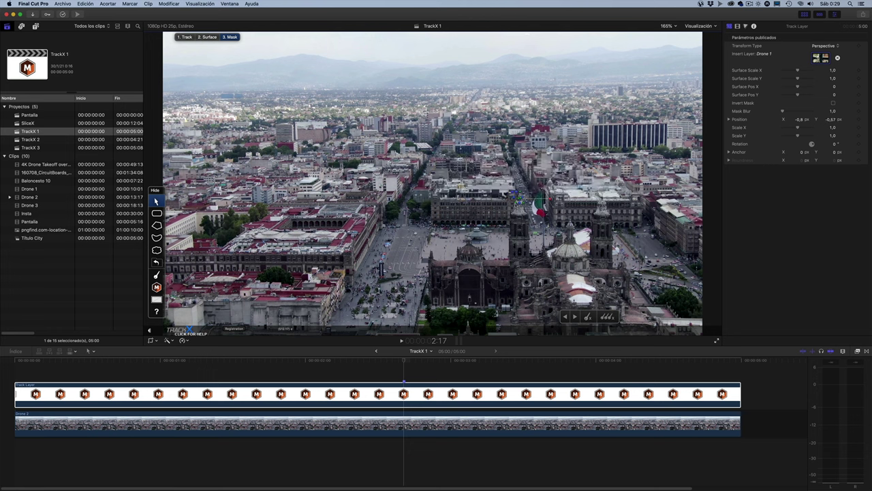
{"action": "left_click", "coordinate": [832, 102]}
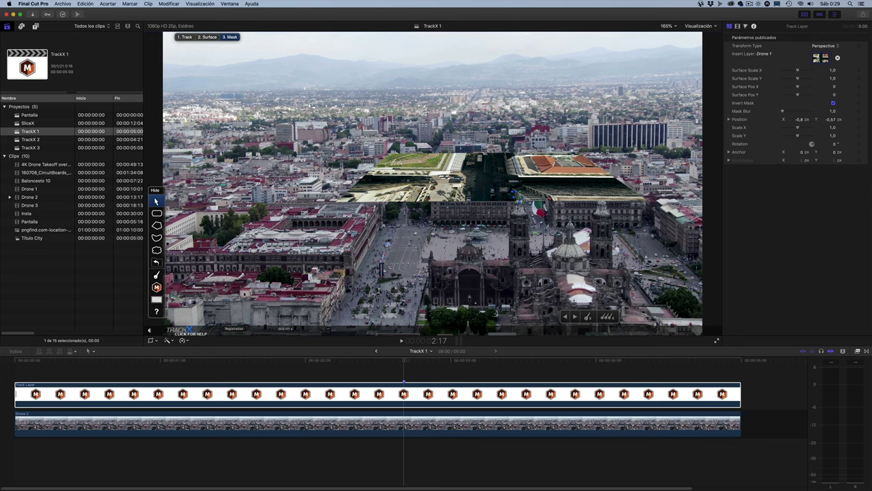
{"action": "left_click", "coordinate": [404, 390]}
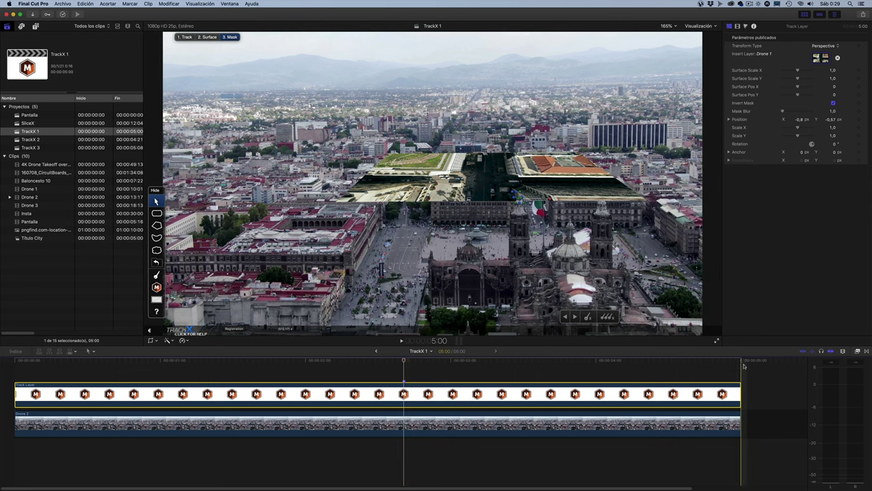
{"action": "left_click", "coordinate": [736, 366]}
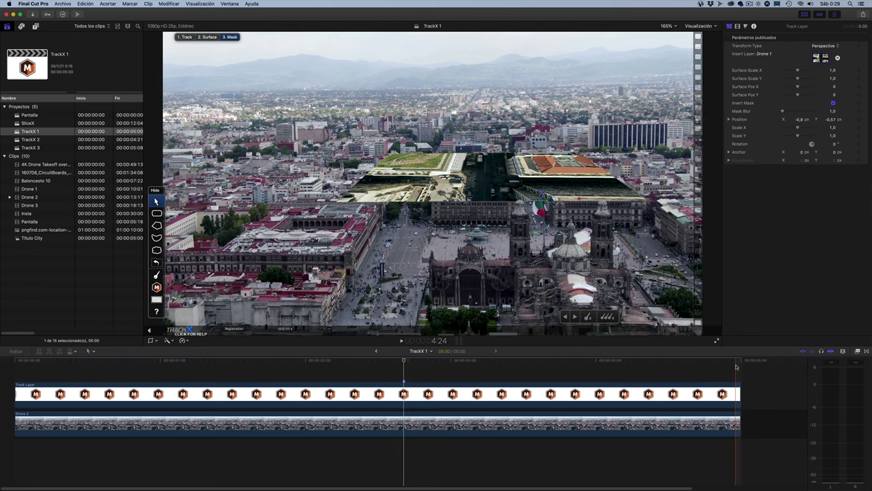
{"action": "left_click", "coordinate": [736, 367]}
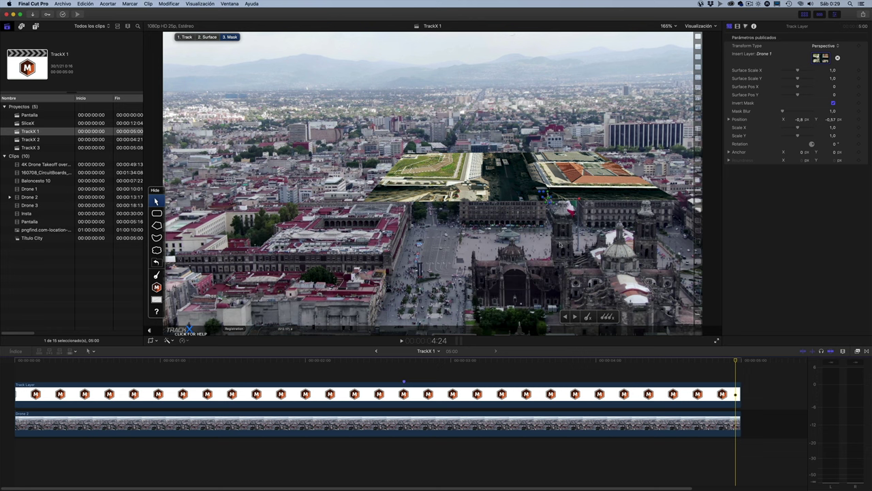
{"action": "left_click", "coordinate": [15, 371]}
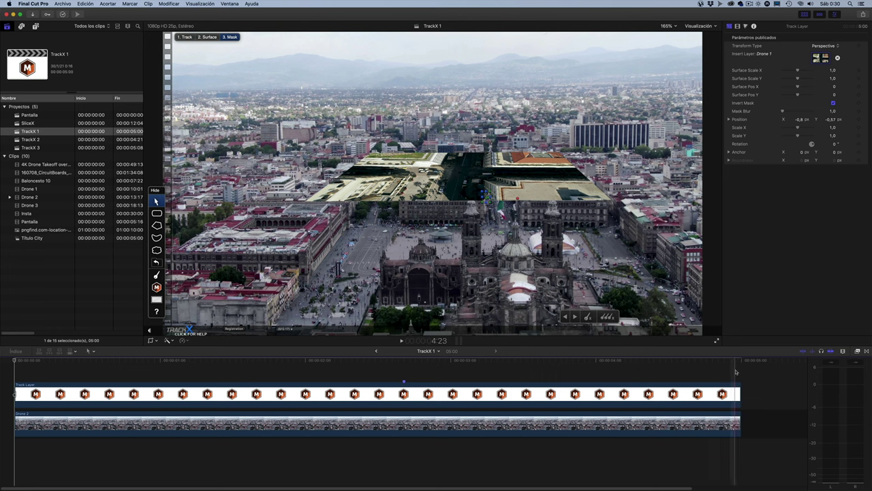
{"action": "left_click", "coordinate": [737, 370]}
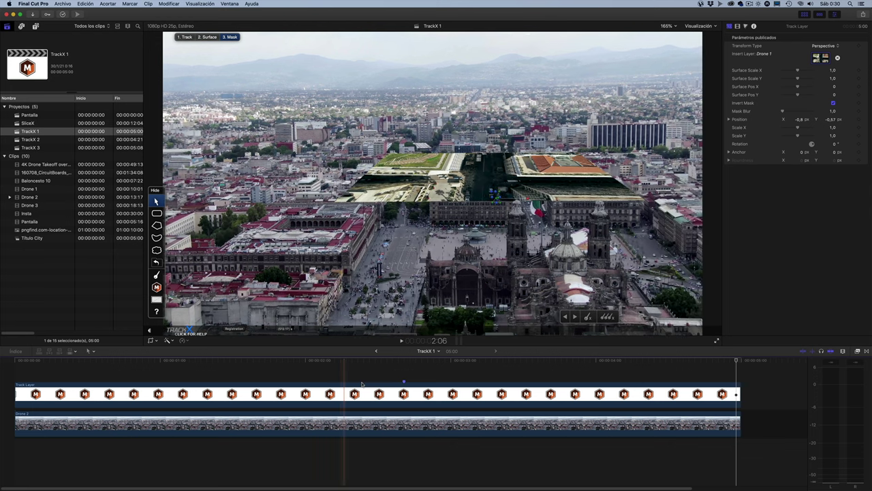
{"action": "left_click", "coordinate": [402, 375]}
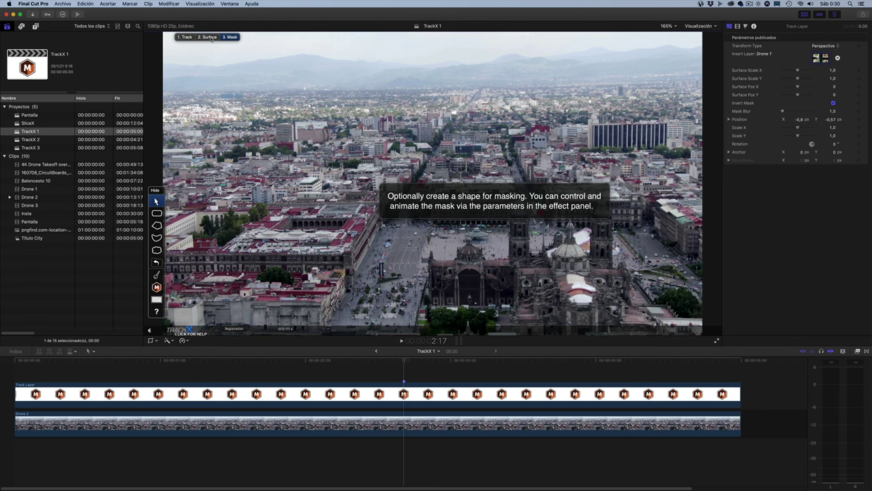
Step: In the 1. Track step's Tracking Options, set Motion Blur to Off and return to 2. Surface
{"action": "left_click", "coordinate": [212, 38]}
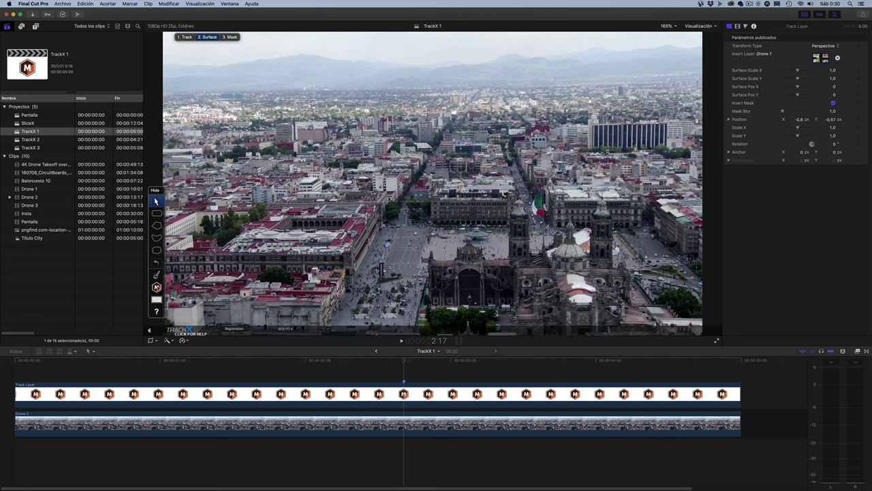
{"action": "left_click", "coordinate": [186, 37]}
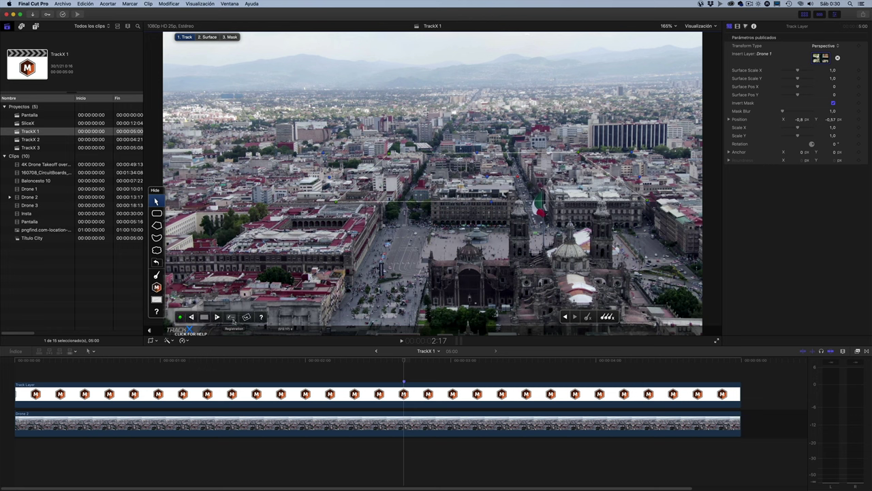
{"action": "left_click", "coordinate": [232, 317]}
{"action": "left_click", "coordinate": [432, 243]}
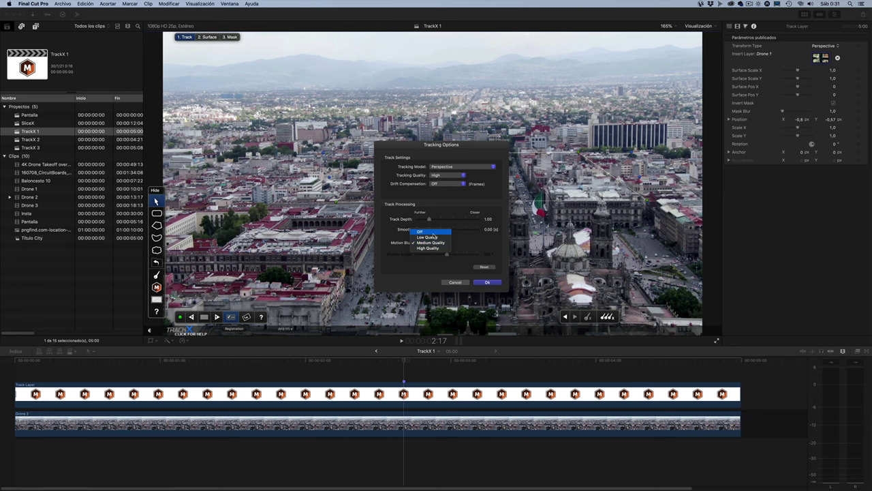
{"action": "left_click", "coordinate": [433, 233]}
{"action": "left_click", "coordinate": [495, 283]}
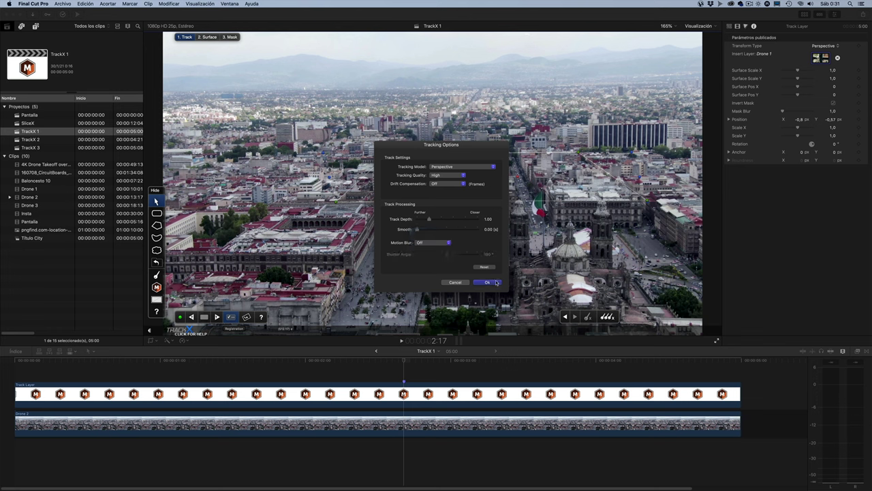
{"action": "left_click", "coordinate": [210, 37]}
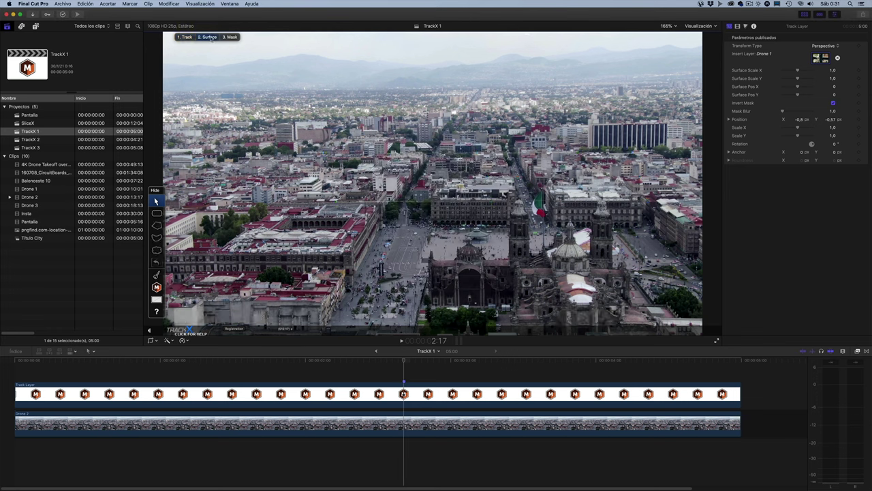
Step: Untick Invert Mask, then Option-drag a copy of the Drone 2 clip above the Track Layer
{"action": "left_click", "coordinate": [833, 103]}
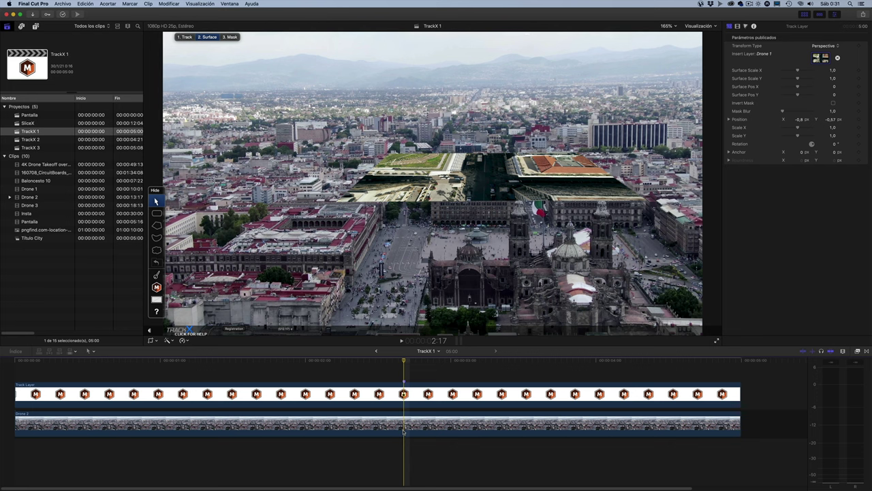
{"action": "left_click", "coordinate": [403, 430]}
{"action": "mouse_move", "coordinate": [404, 431]}
{"action": "left_mouse_down"}
{"action": "mouse_move", "coordinate": [398, 386]}
{"action": "mouse_move", "coordinate": [407, 375]}
{"action": "left_mouse_up"}
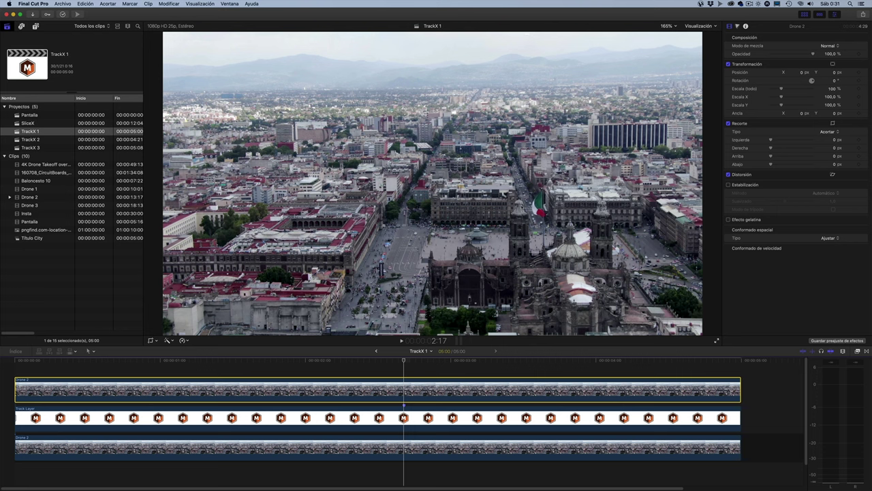
Step: Move the playhead to the timeline start and set the viewer zoom to 600%
{"action": "left_click", "coordinate": [18, 368]}
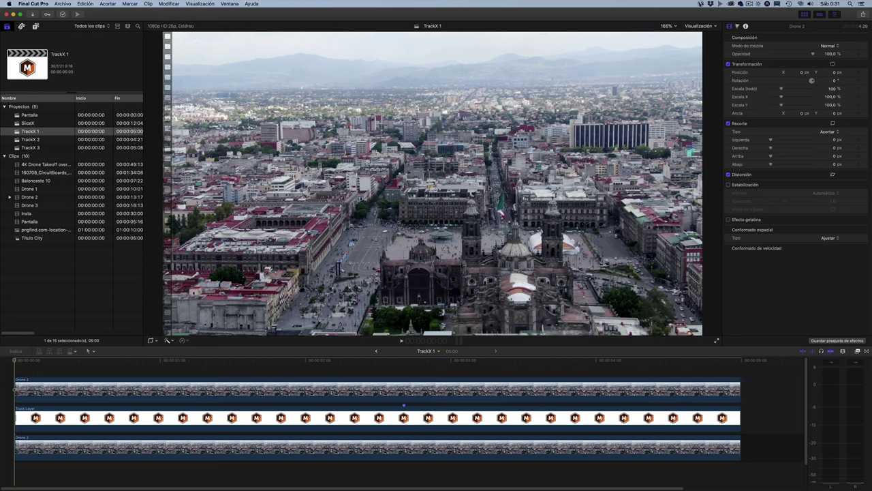
{"action": "left_click", "coordinate": [668, 27]}
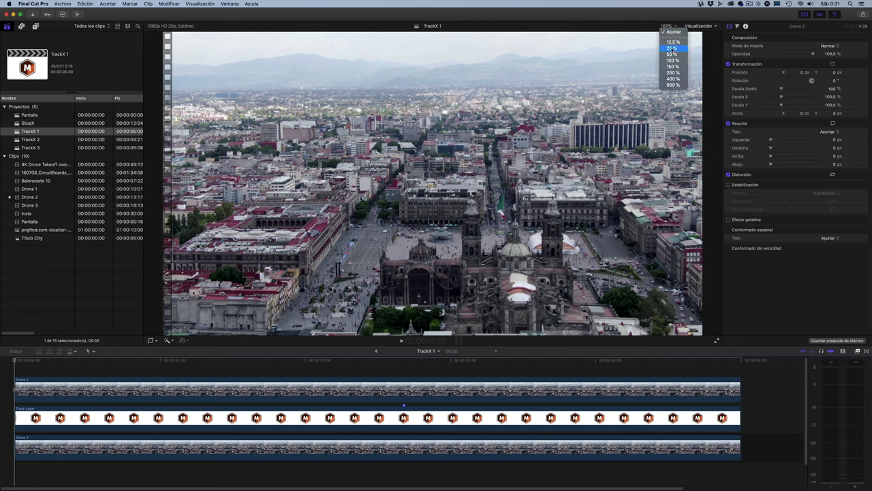
{"action": "left_click", "coordinate": [678, 85]}
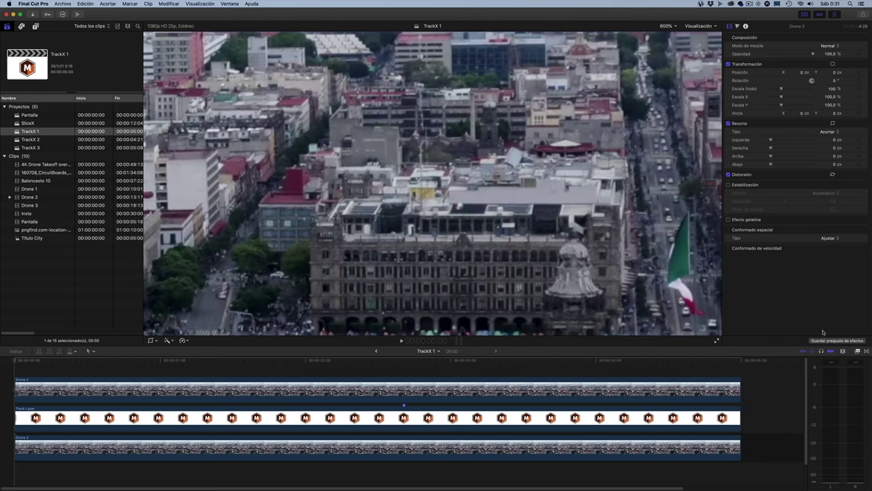
Step: Apply the Máscara de dibujo effect from the Máscaras category to the Drone 2 clip
{"action": "left_click", "coordinate": [858, 351]}
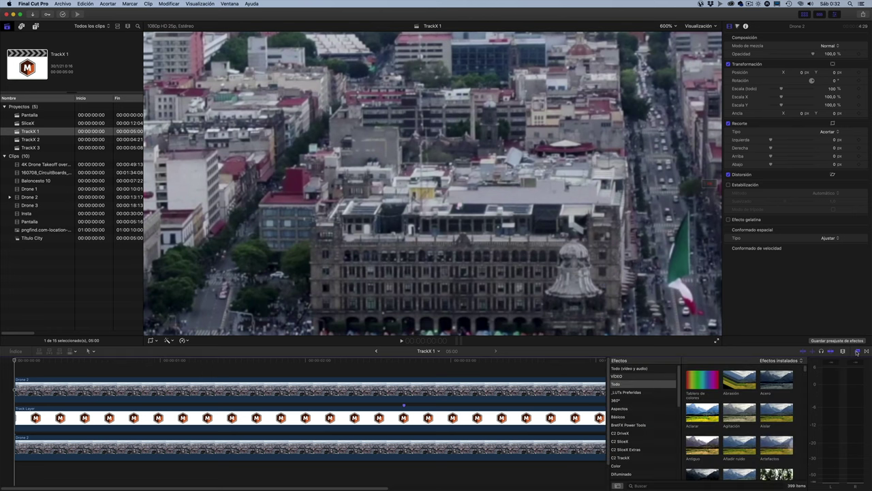
{"action": "scroll", "coordinate": [648, 441], "scroll_direction": "down", "scroll_amount": 5}
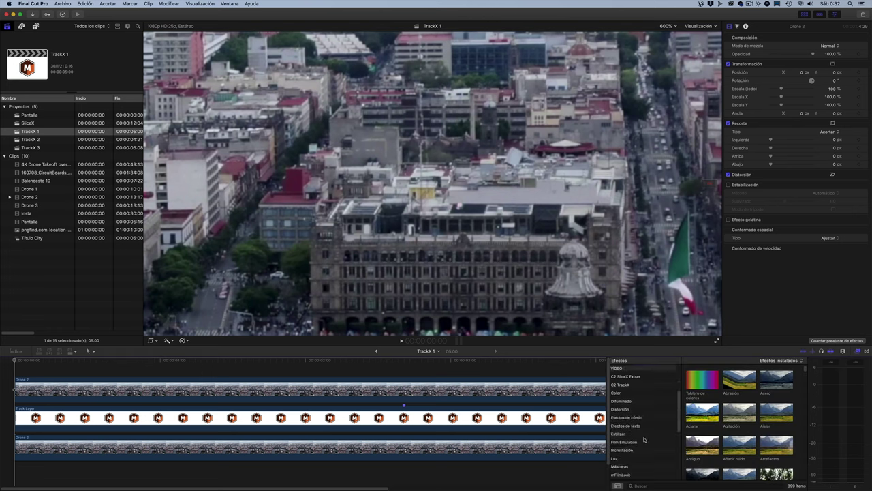
{"action": "left_click", "coordinate": [635, 444]}
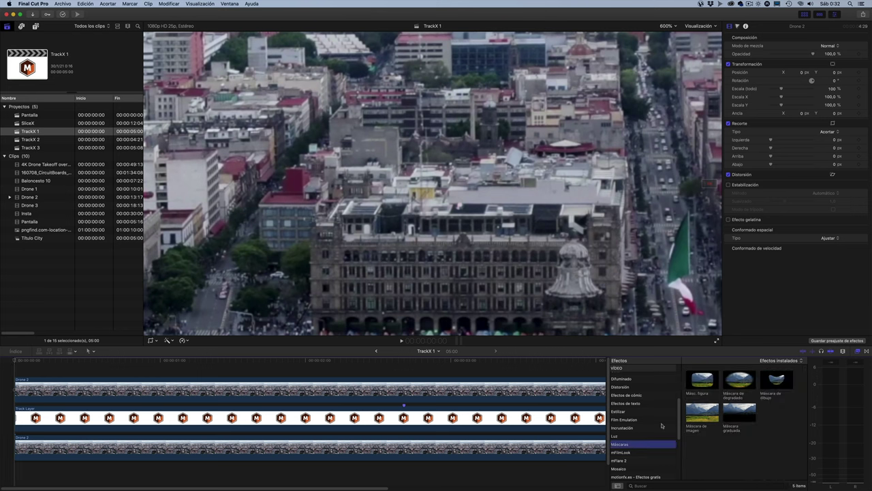
{"action": "left_click_drag", "start_coordinate": [779, 379], "coordinate": [241, 394]}
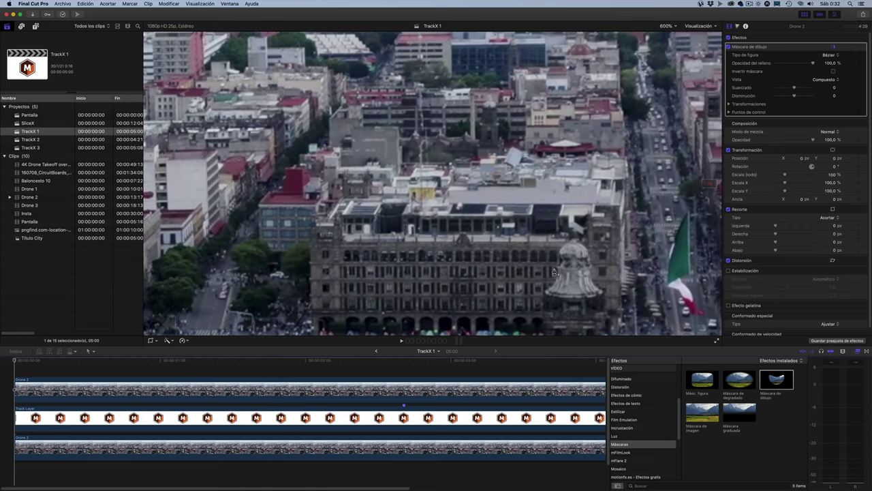
Step: Place the first three Draw Mask points around the cathedral dome in the viewer
{"action": "left_click", "coordinate": [559, 262]}
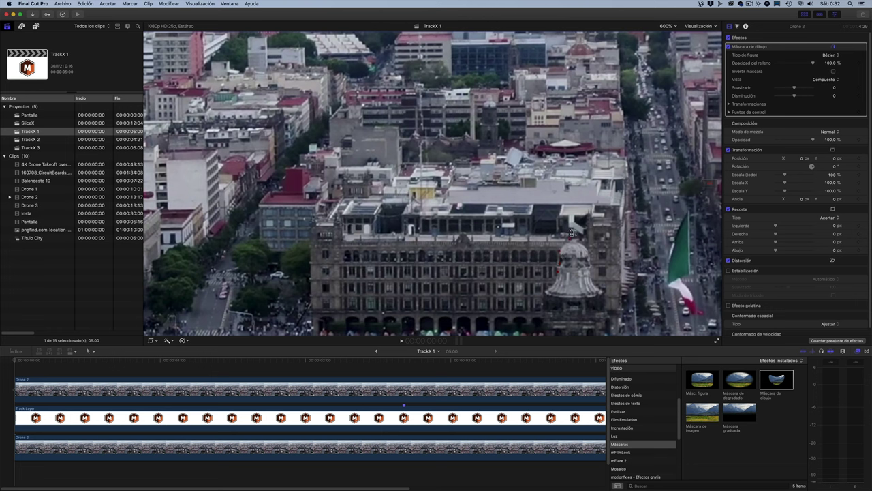
{"action": "left_click", "coordinate": [577, 244]}
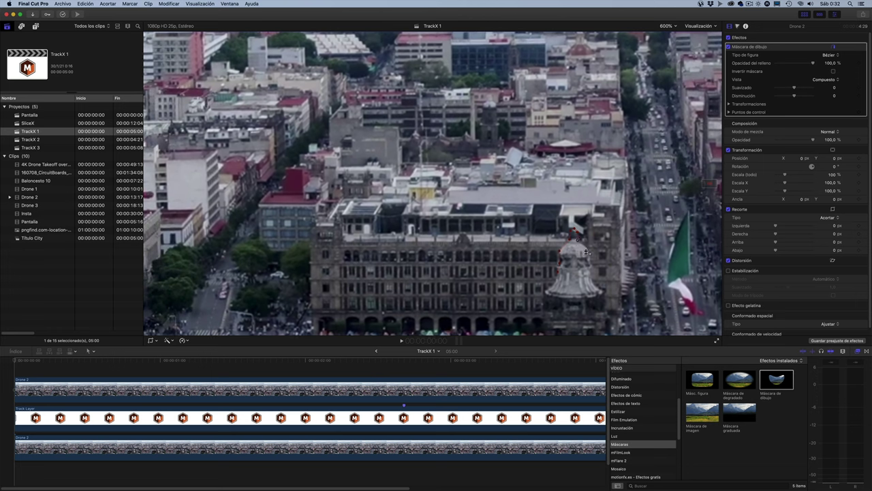
{"action": "left_click", "coordinate": [591, 259]}
Step: Close the Draw Mask shape at its first point and set the viewer zoom to Ajustar
{"action": "left_click", "coordinate": [557, 275]}
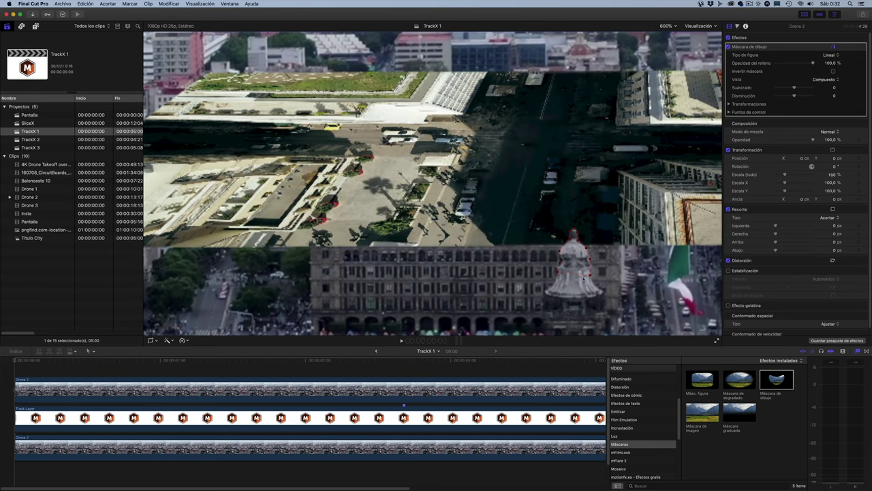
{"action": "left_click", "coordinate": [666, 25]}
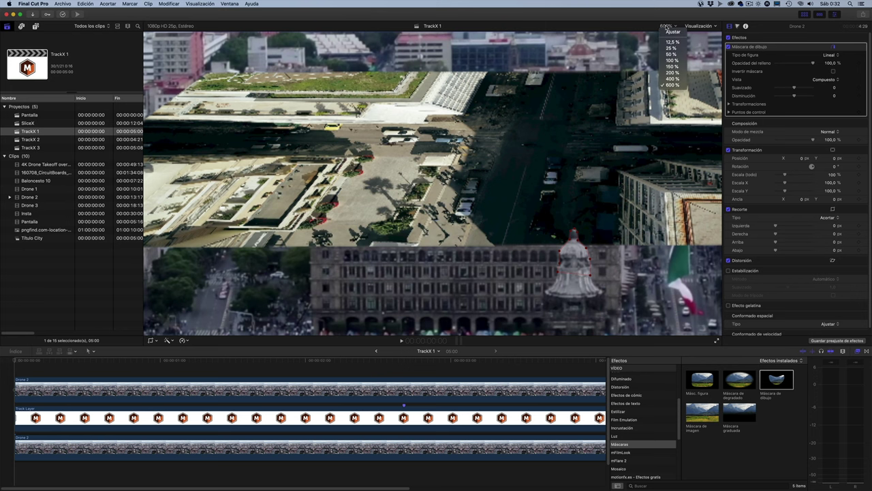
{"action": "left_click", "coordinate": [672, 32]}
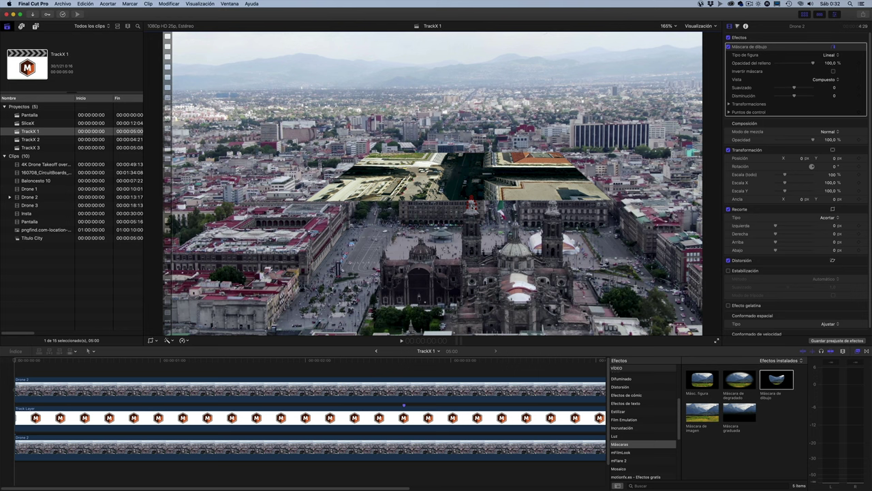
Step: Expand the mask's Transformaciones and keyframe Posición X at 2:17 and at the clip's end
{"action": "left_click", "coordinate": [728, 104]}
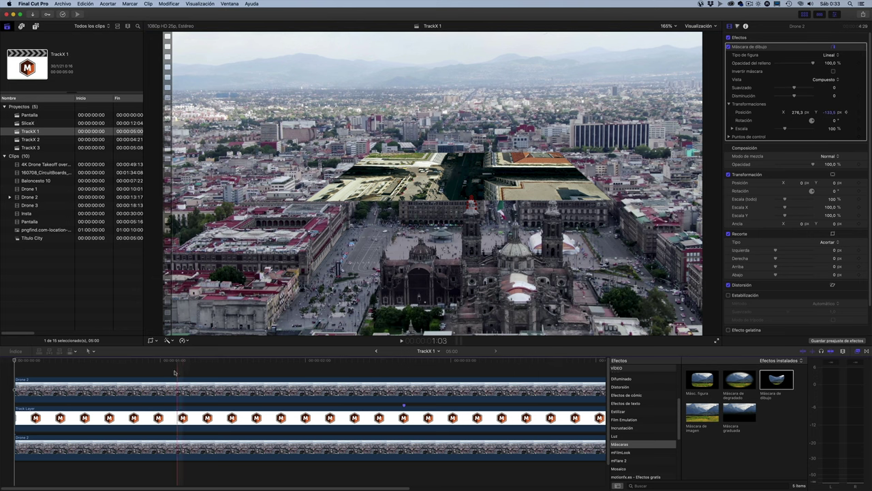
{"action": "left_click", "coordinate": [403, 366]}
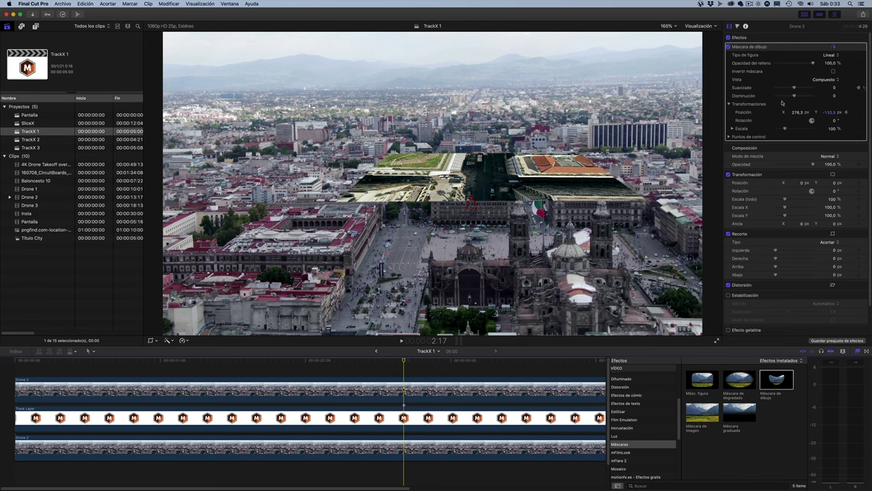
{"action": "left_click_drag", "start_coordinate": [796, 113], "coordinate": [805, 113]}
{"action": "left_click_drag", "start_coordinate": [805, 113], "coordinate": [806, 114]}
{"action": "scroll", "coordinate": [454, 364], "scroll_direction": "right", "scroll_amount": 5}
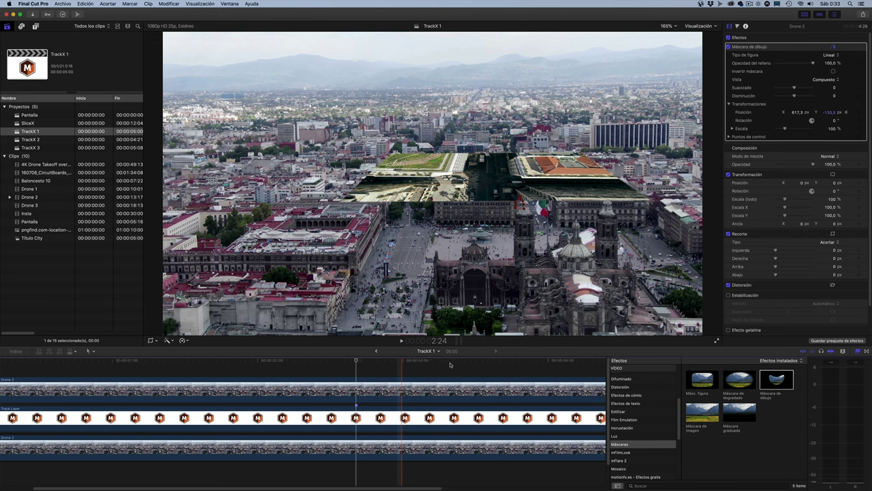
{"action": "left_click", "coordinate": [578, 361]}
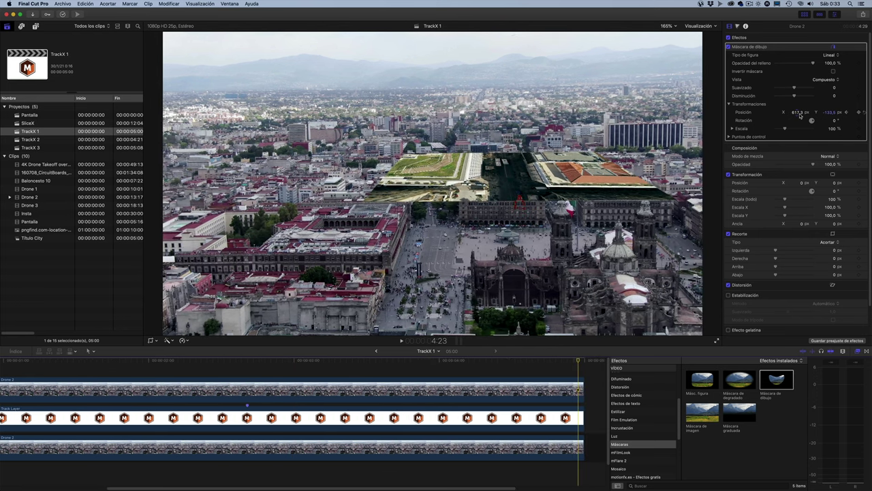
{"action": "left_click_drag", "start_coordinate": [796, 112], "coordinate": [799, 112]}
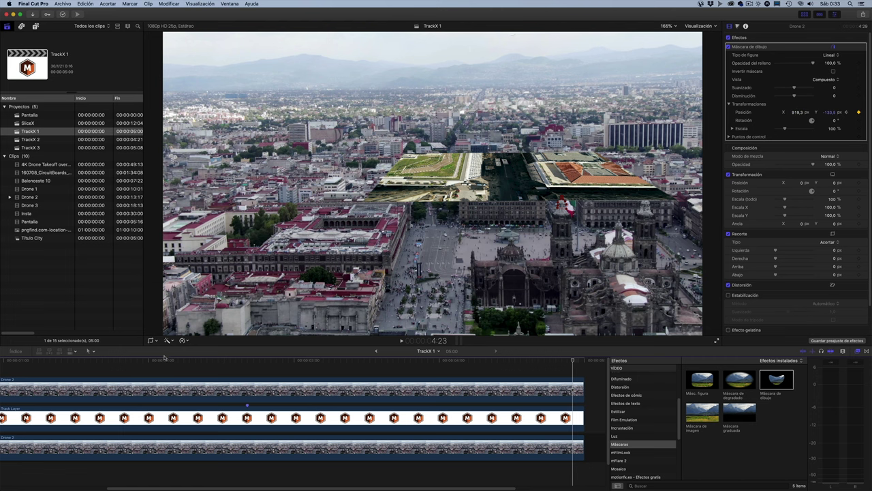
Step: Realign the mask's Posición X at 1:10, just after the start, and at frame 15
{"action": "scroll", "coordinate": [173, 364], "scroll_direction": "left", "scroll_amount": 3}
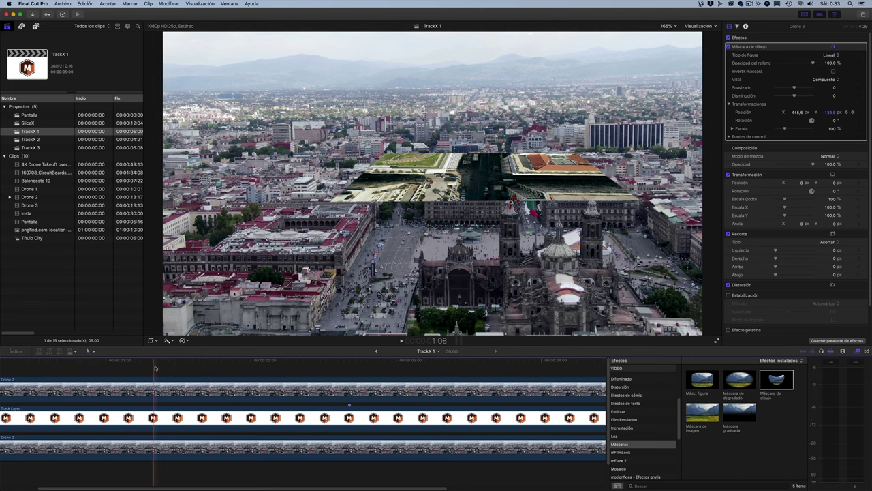
{"action": "left_click", "coordinate": [163, 365]}
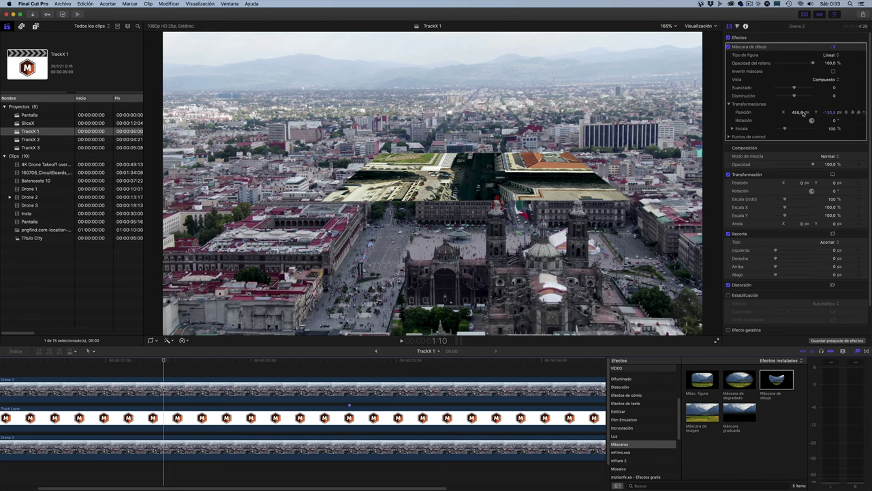
{"action": "left_click_drag", "start_coordinate": [800, 114], "coordinate": [798, 114]}
{"action": "scroll", "coordinate": [162, 372], "scroll_direction": "left", "scroll_amount": 3}
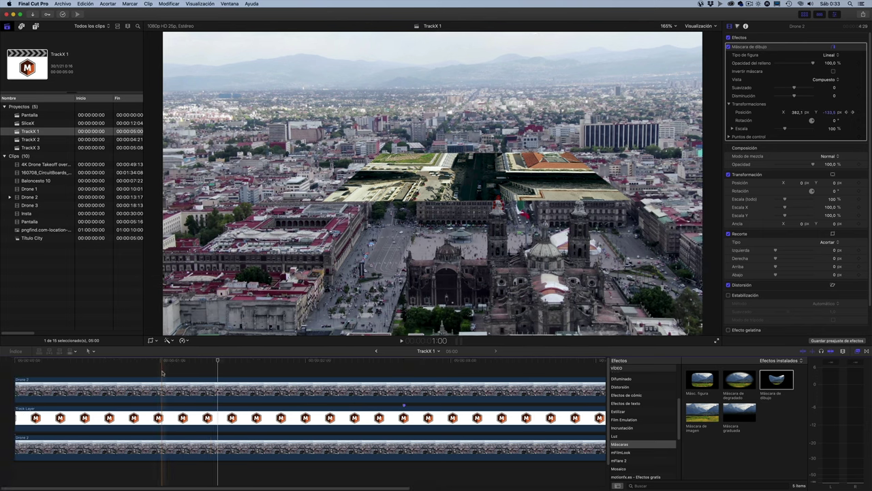
{"action": "left_click", "coordinate": [26, 370]}
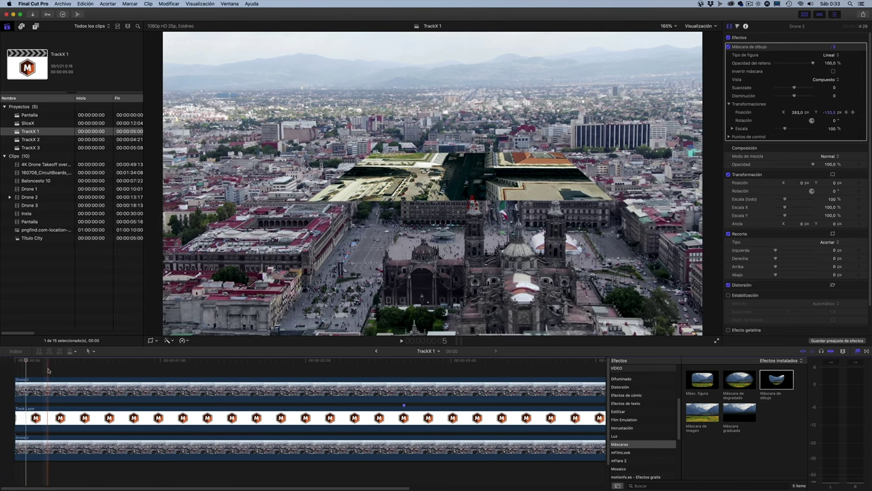
{"action": "left_click", "coordinate": [50, 367]}
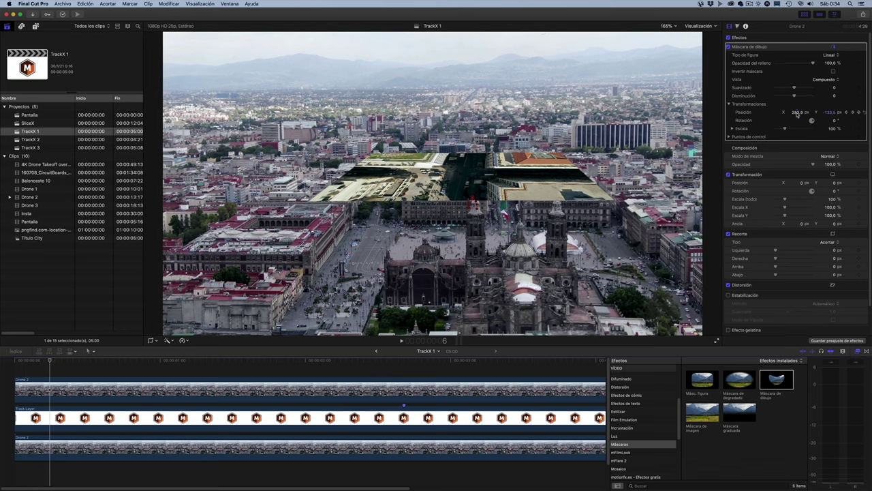
{"action": "left_click_drag", "start_coordinate": [796, 111], "coordinate": [804, 111]}
{"action": "left_click", "coordinate": [32, 367]}
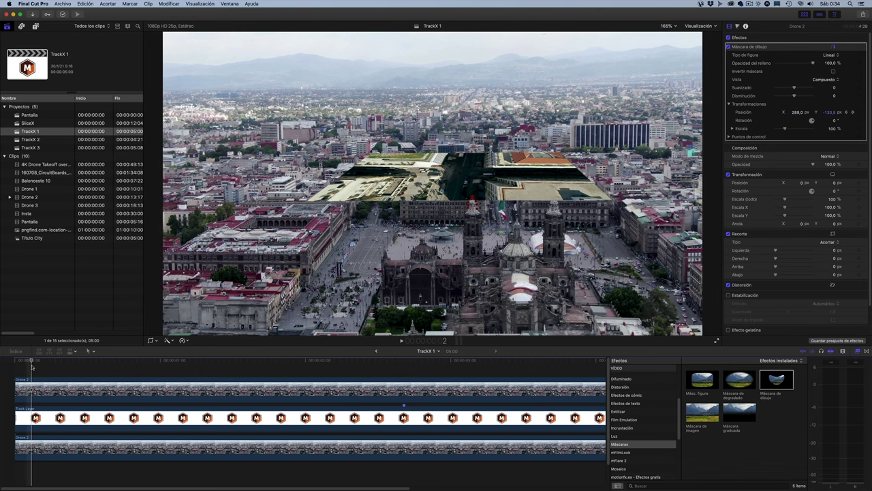
{"action": "left_click", "coordinate": [107, 367]}
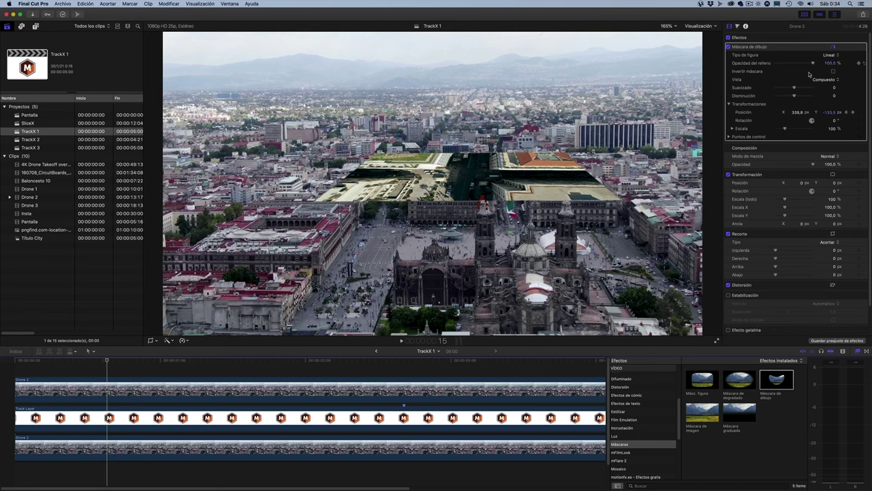
{"action": "left_click_drag", "start_coordinate": [798, 112], "coordinate": [804, 112]}
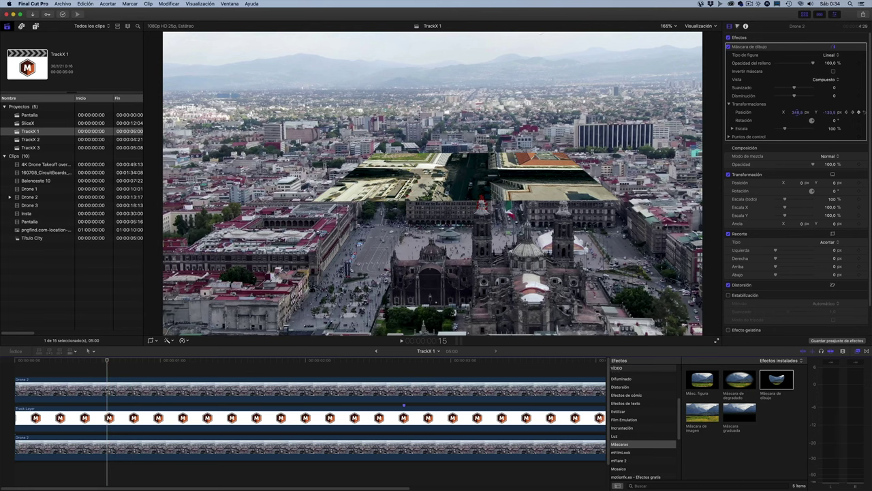
Step: Keyframe further mask position corrections at 1:01, 1:21 and 2:07 to keep the insert aligned
{"action": "key", "text": "Left"}
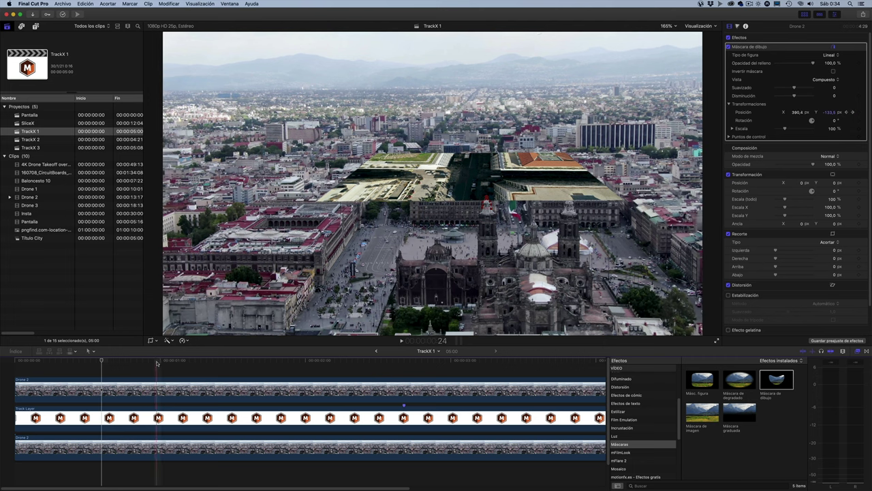
{"action": "left_click", "coordinate": [171, 364]}
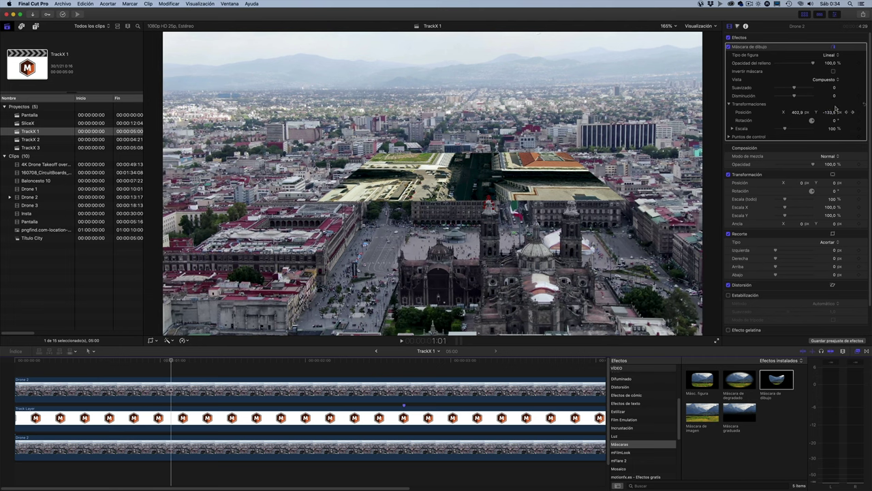
{"action": "left_click_drag", "start_coordinate": [797, 112], "coordinate": [800, 111]}
{"action": "left_click", "coordinate": [286, 362]}
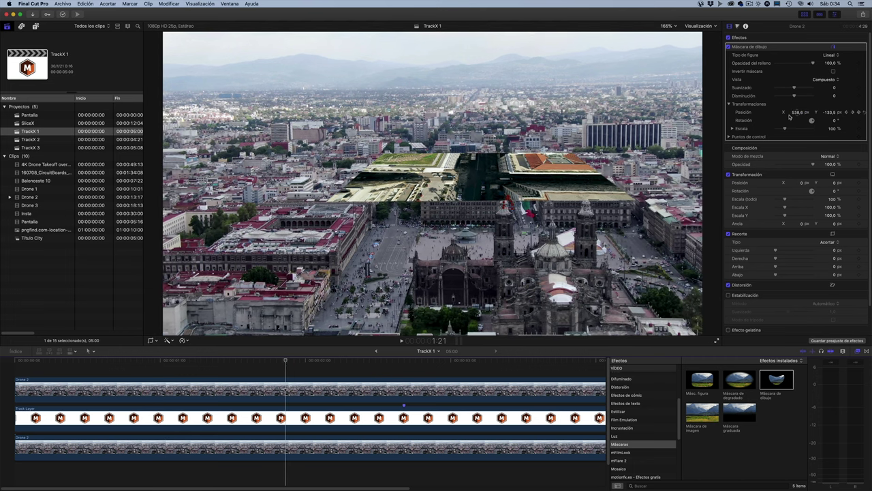
{"action": "left_click_drag", "start_coordinate": [799, 112], "coordinate": [794, 112]}
{"action": "left_click", "coordinate": [282, 361]}
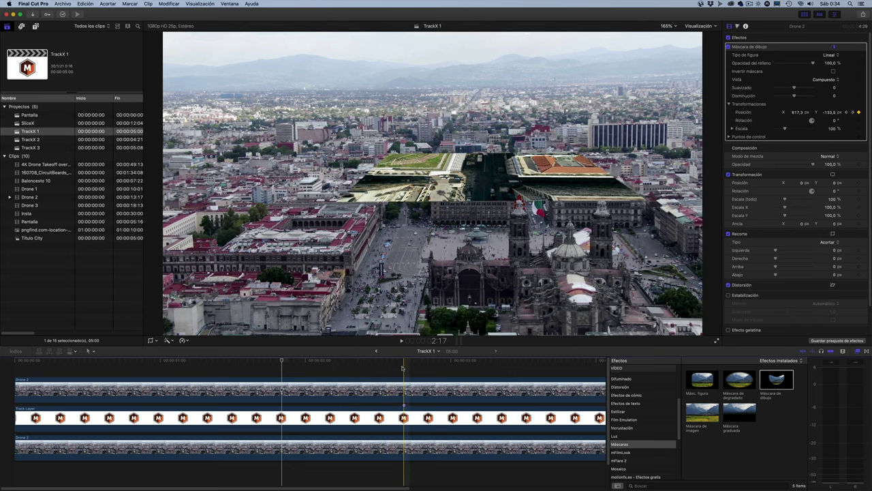
{"action": "left_click", "coordinate": [345, 368]}
{"action": "left_click_drag", "start_coordinate": [798, 111], "coordinate": [796, 112]}
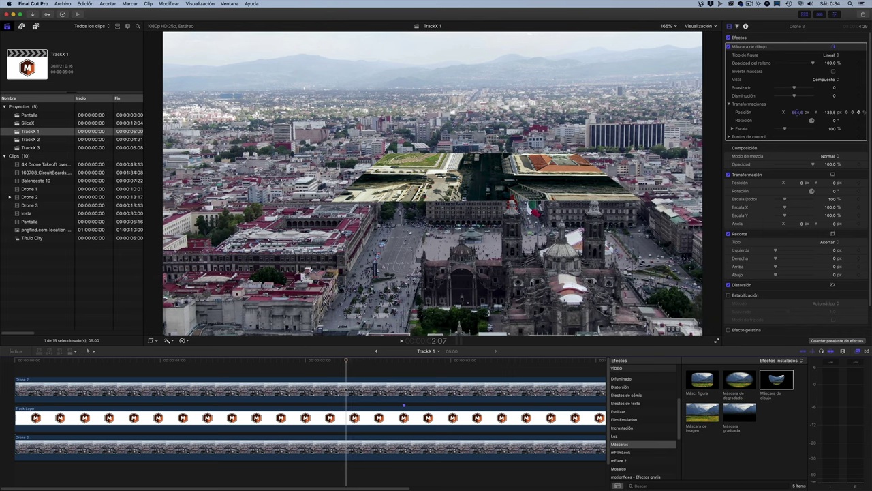
{"action": "left_click_drag", "start_coordinate": [513, 199], "coordinate": [517, 183]}
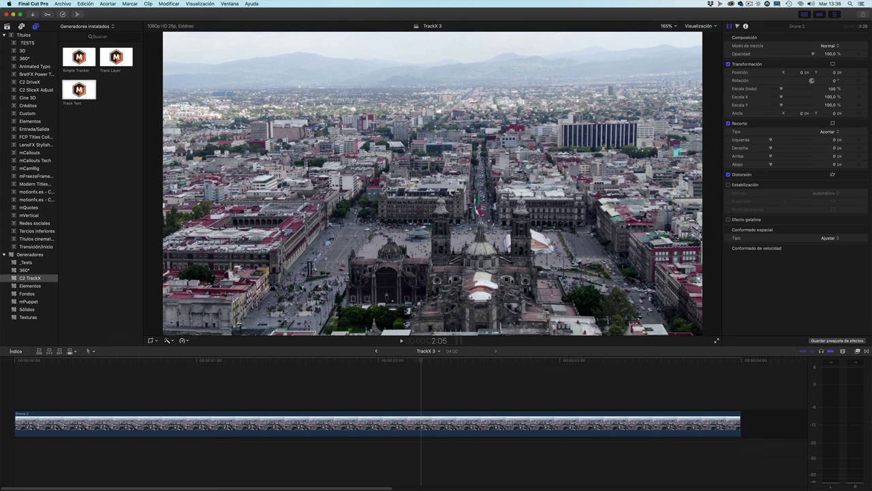
Step: Add the Track Text generator above Drone 2 and trim its end to 4:00
{"action": "left_click_drag", "start_coordinate": [79, 90], "coordinate": [9, 385]}
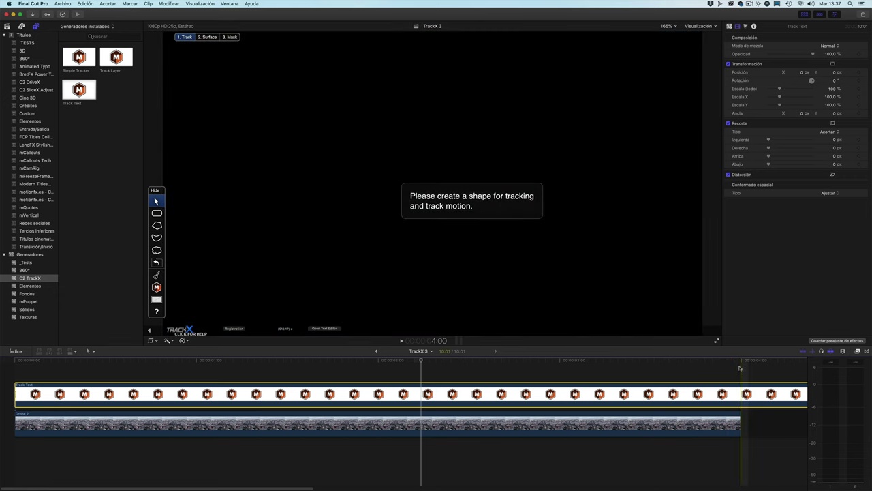
{"action": "key", "text": "alt+bracketright"}
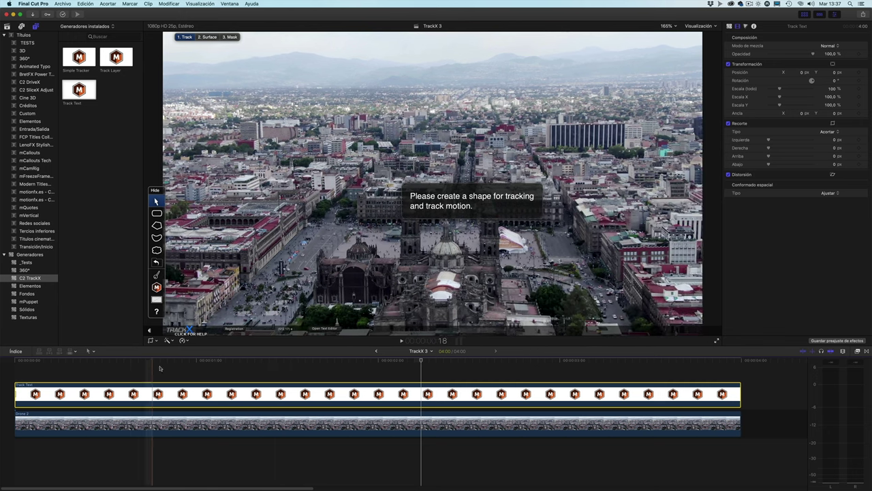
{"action": "left_click", "coordinate": [13, 373]}
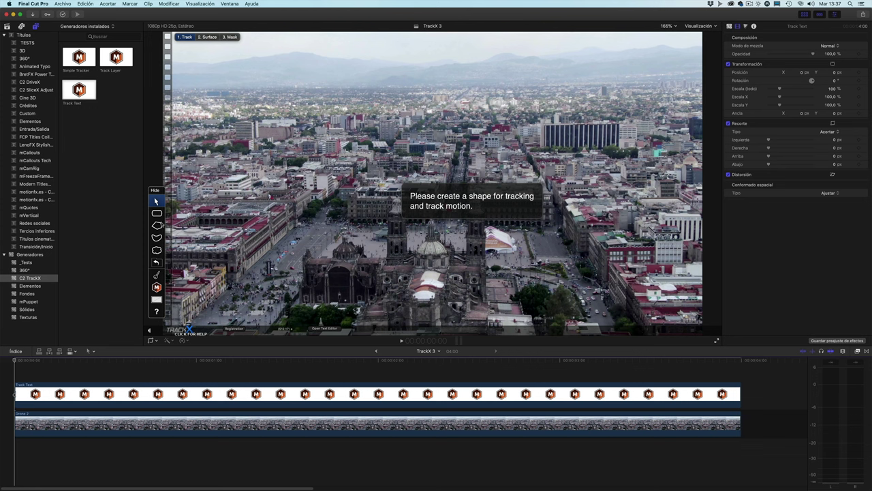
Step: Set up the tracking shape with the TrackX polygon tool and advance to 2. Surface
{"action": "left_click", "coordinate": [156, 225]}
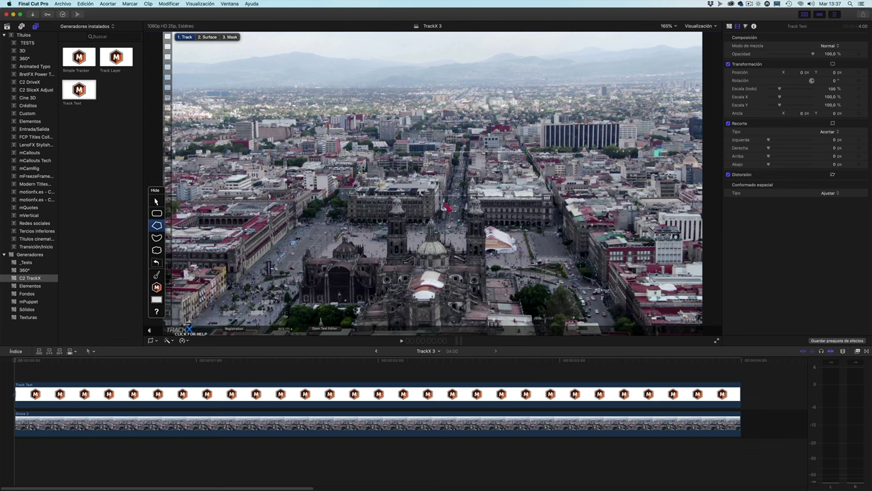
{"action": "key", "text": "Escape"}
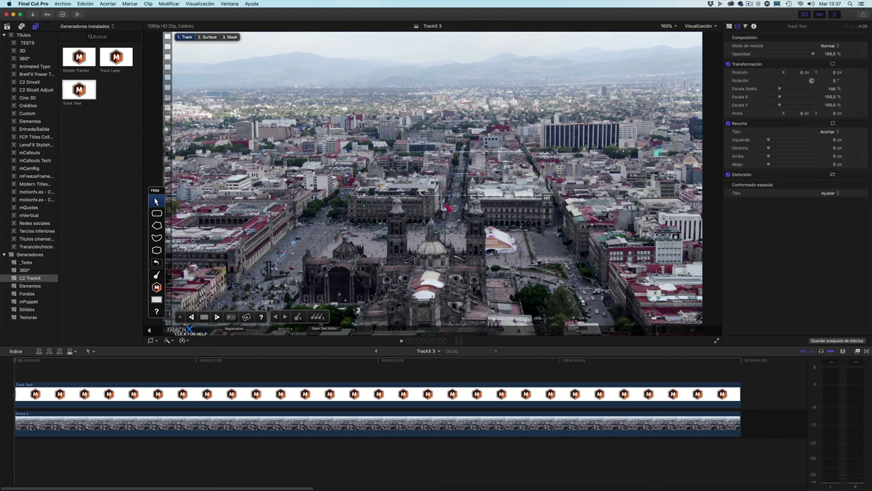
{"action": "left_click", "coordinate": [205, 37]}
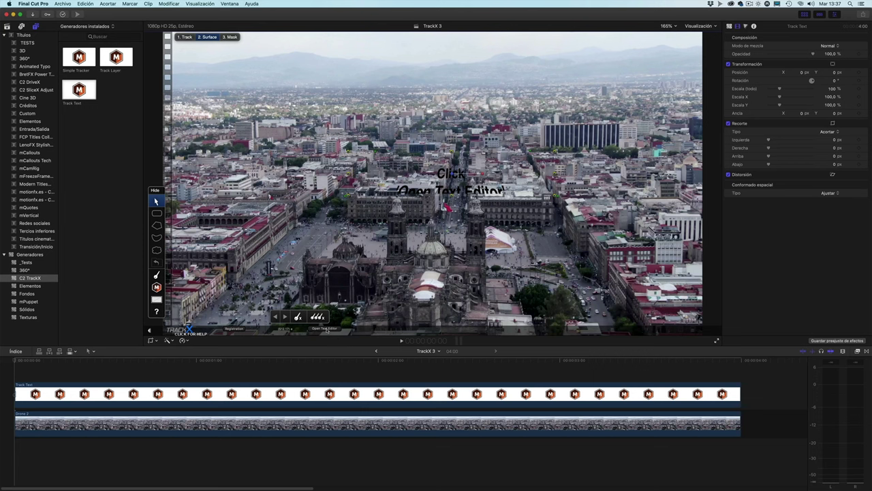
Step: In the TrackX Text Editor, replace the placeholder text with 'TrackX' and 'motionfx.es'
{"action": "left_click", "coordinate": [329, 329]}
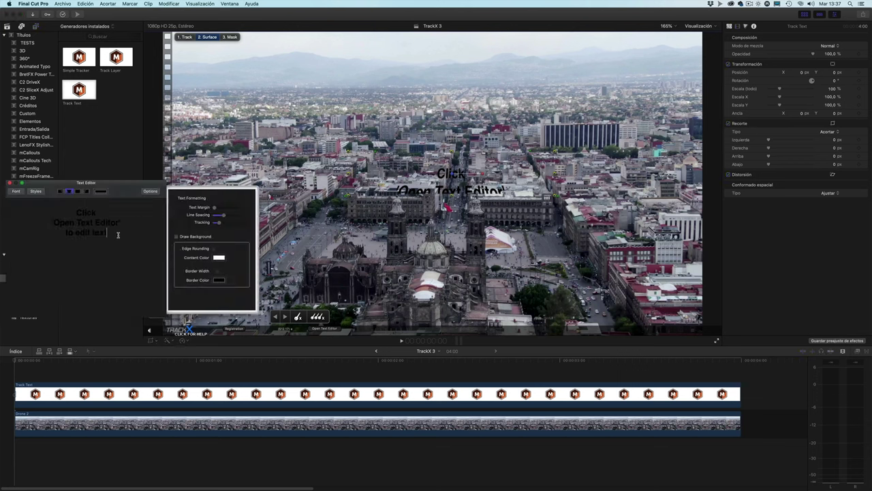
{"action": "triple_click", "coordinate": [60, 206]}
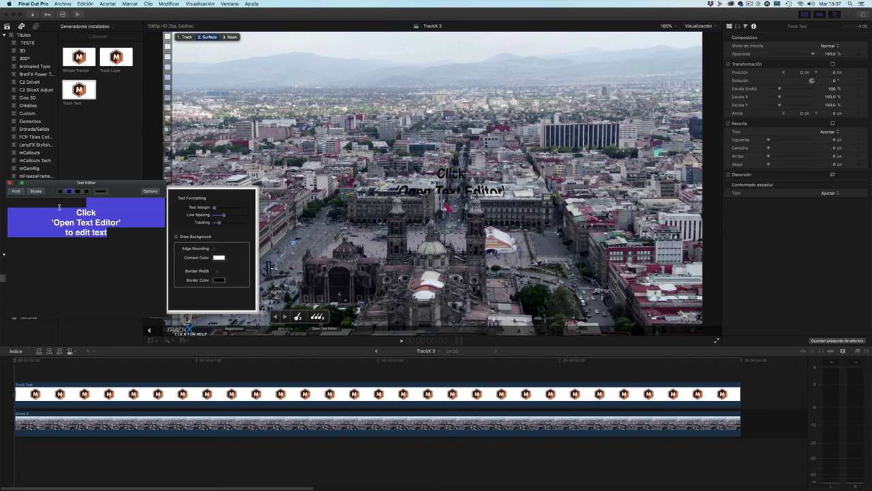
{"action": "type", "text": "Tra"}
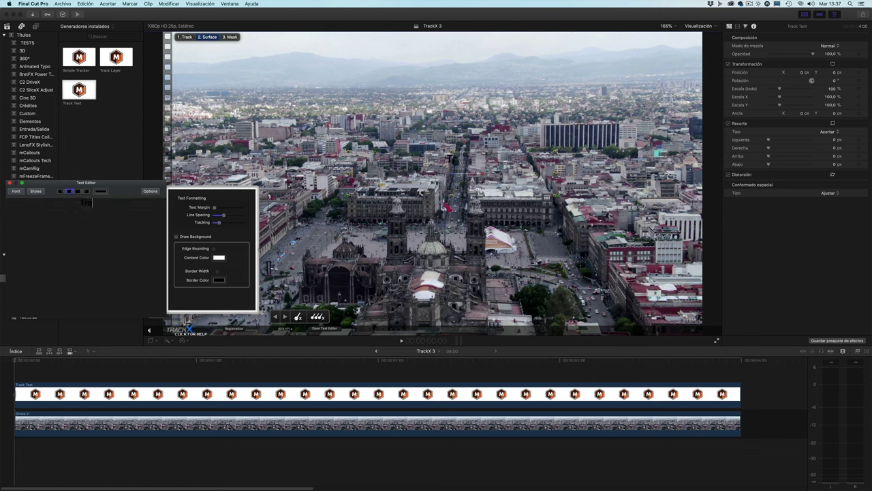
{"action": "type", "text": "ckX "}
{"action": "type", "text": "motionfx.es"}
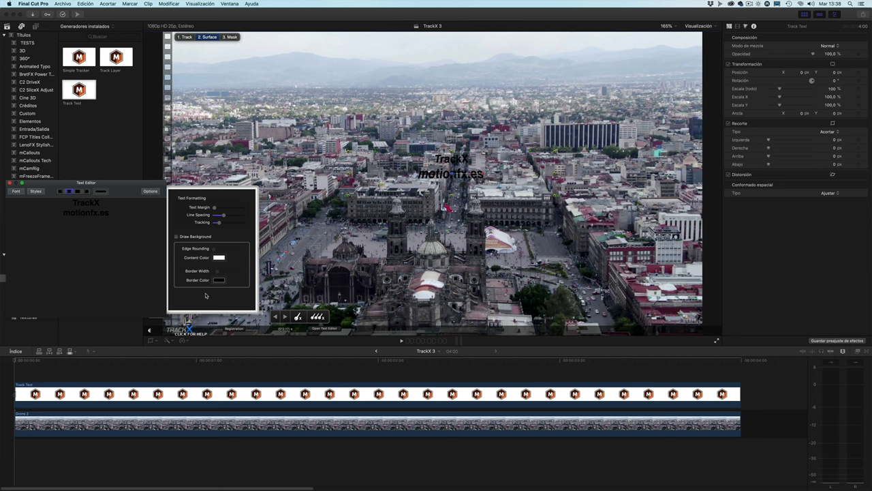
Step: Select the whole title and set its colour to white
{"action": "left_click_drag", "start_coordinate": [127, 217], "coordinate": [28, 195]}
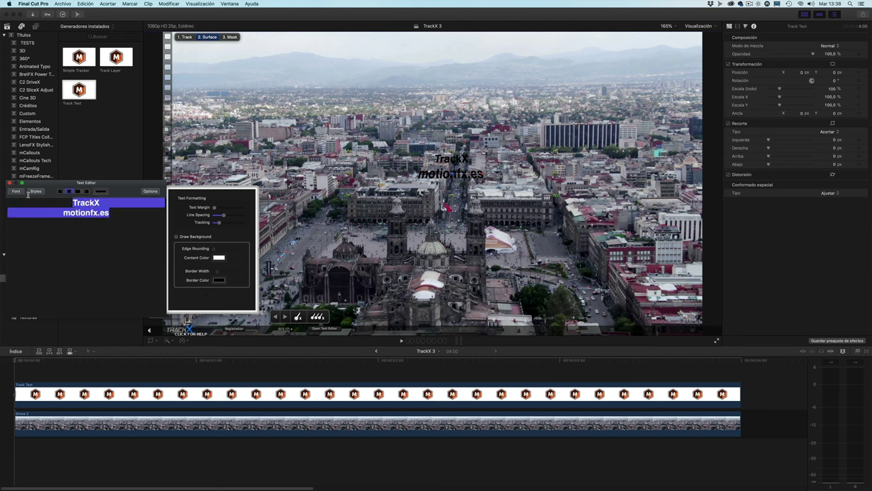
{"action": "left_click", "coordinate": [105, 193]}
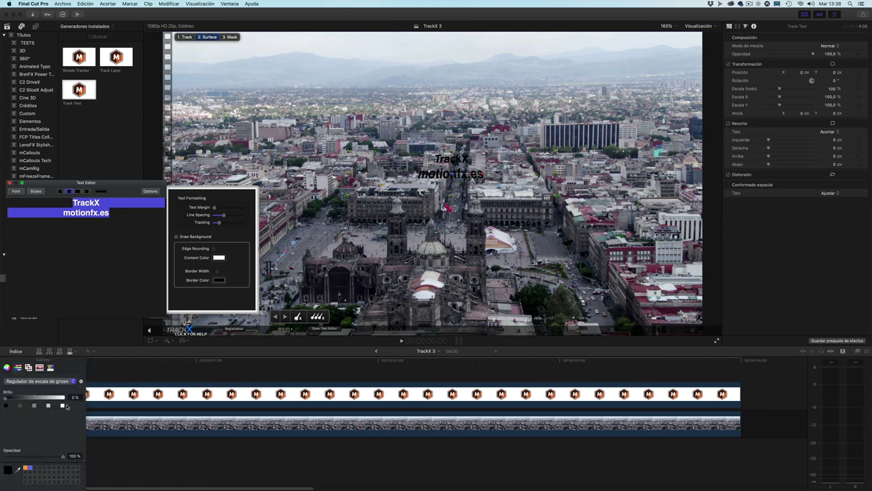
{"action": "left_click", "coordinate": [62, 405]}
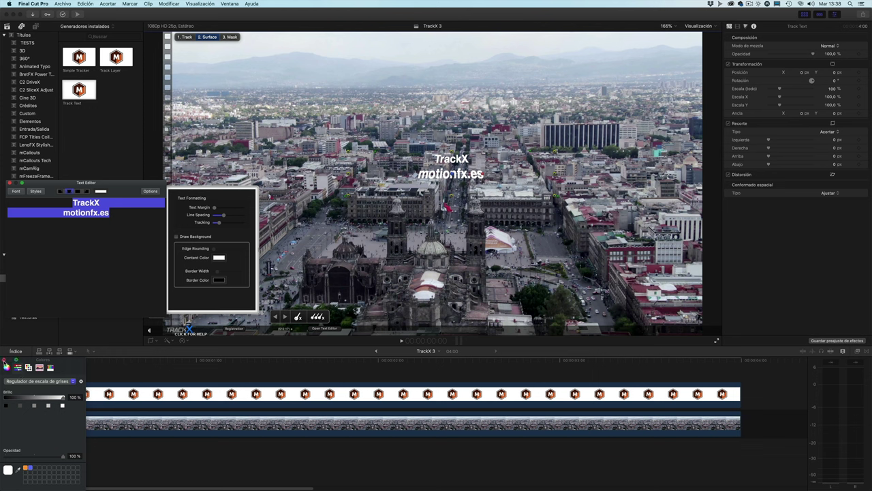
{"action": "left_click", "coordinate": [4, 362]}
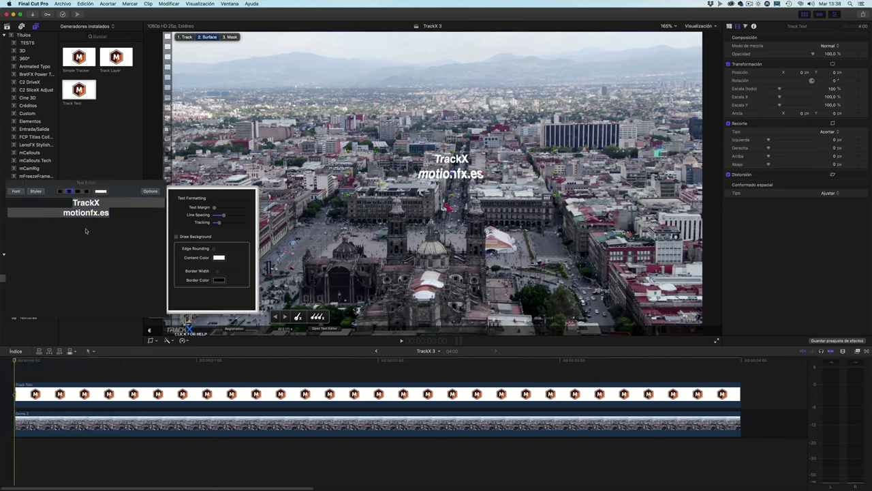
Step: Set the title's font size to 32
{"action": "left_click", "coordinate": [15, 192]}
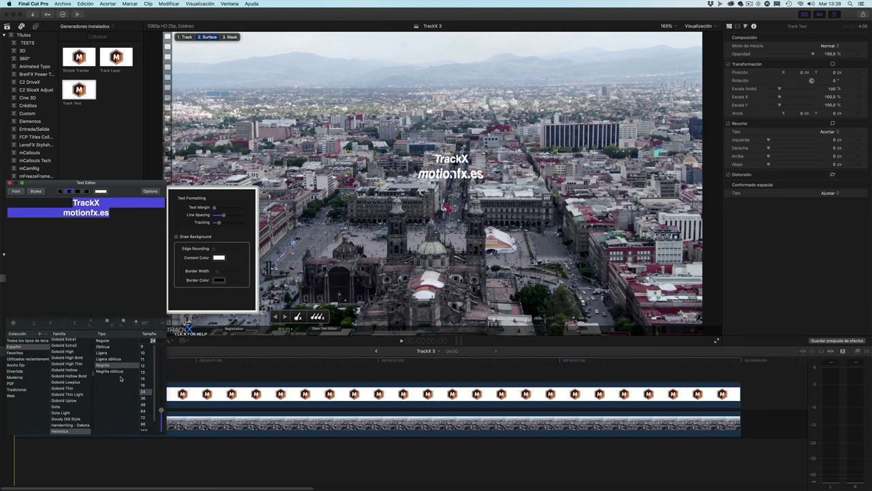
{"action": "left_click", "coordinate": [144, 398]}
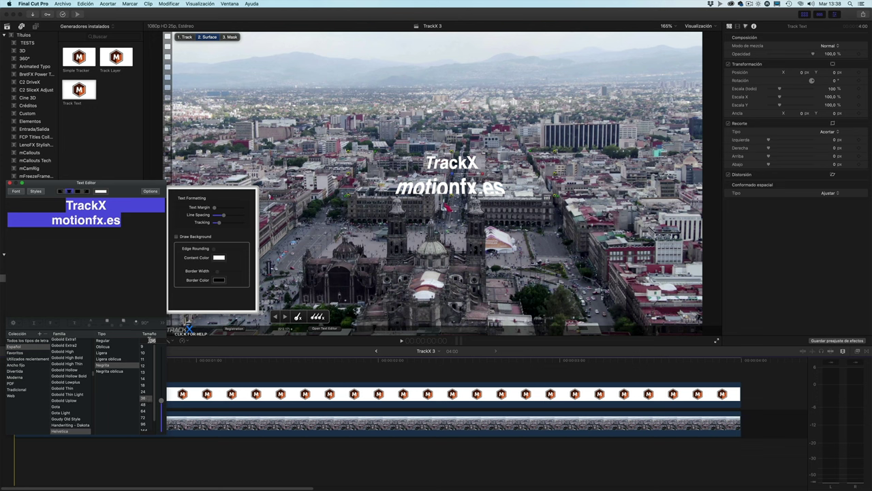
{"action": "double_click", "coordinate": [151, 340]}
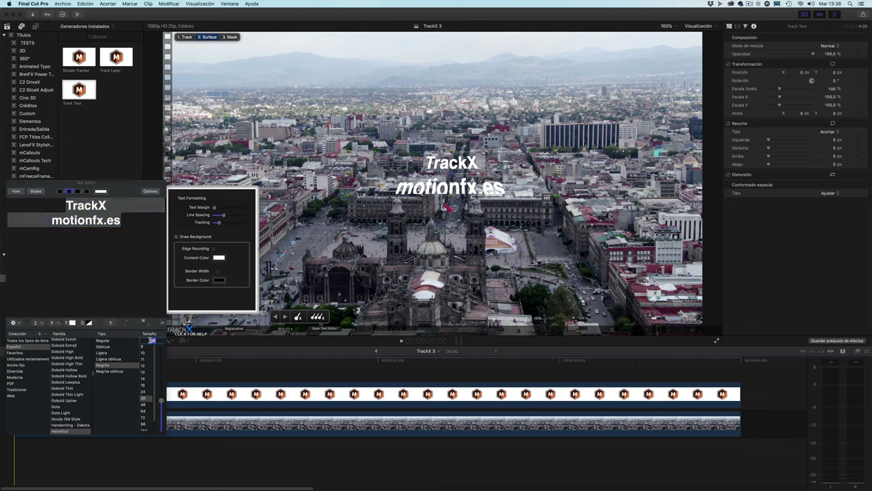
{"action": "type", "text": "32"}
{"action": "key", "text": "Return"}
{"action": "left_click", "coordinate": [125, 219]}
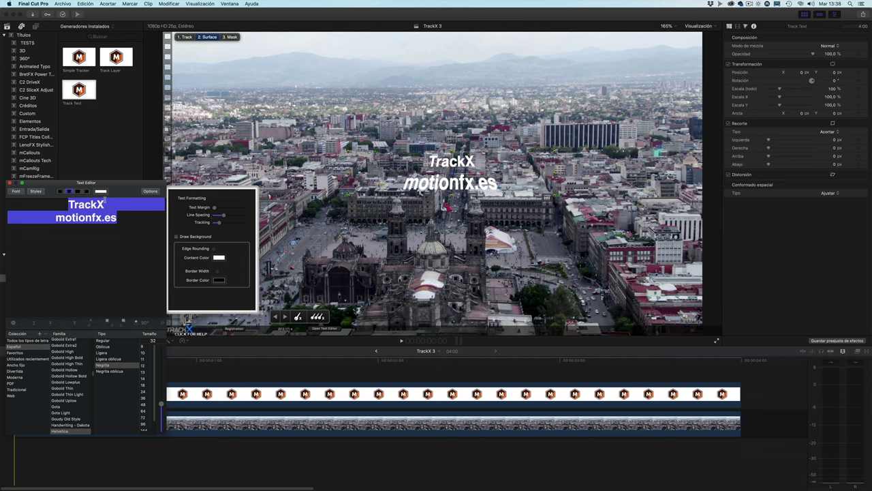
Step: Centre the title and widen its line spacing slightly, adjusting letter tracking too
{"action": "left_click", "coordinate": [60, 193]}
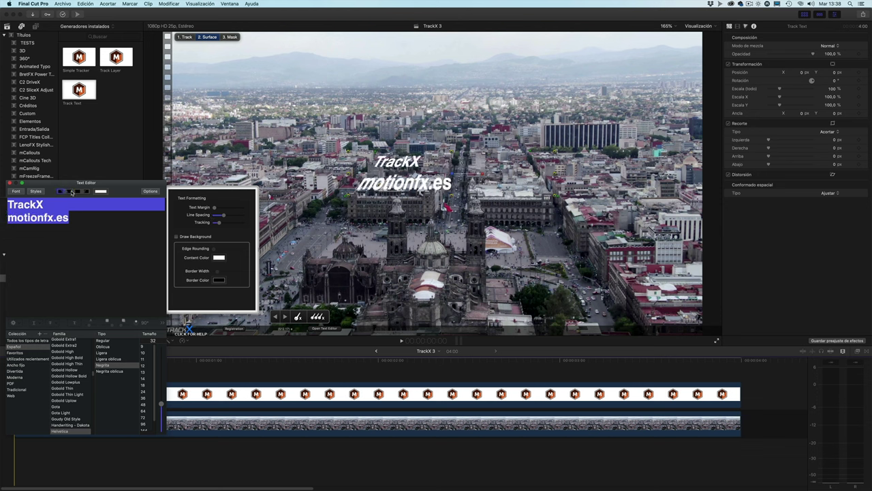
{"action": "left_click", "coordinate": [69, 192]}
{"action": "left_click", "coordinate": [63, 192]}
{"action": "left_click", "coordinate": [86, 192]}
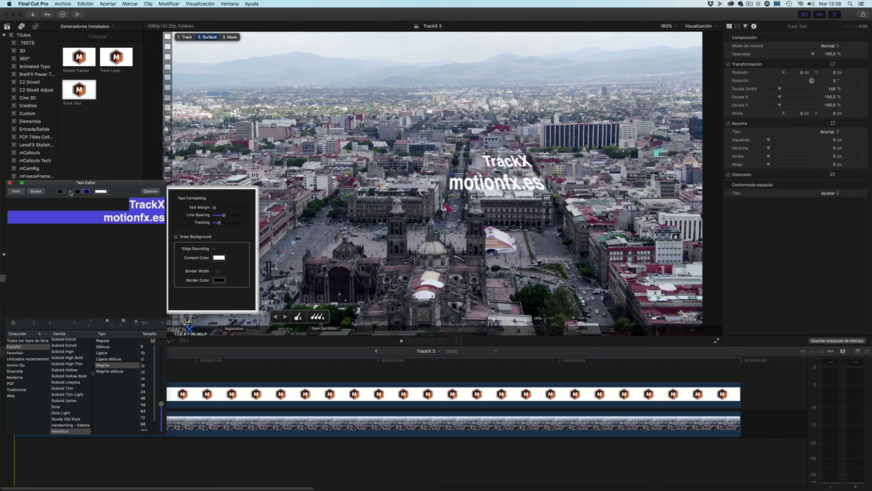
{"action": "left_click", "coordinate": [69, 191]}
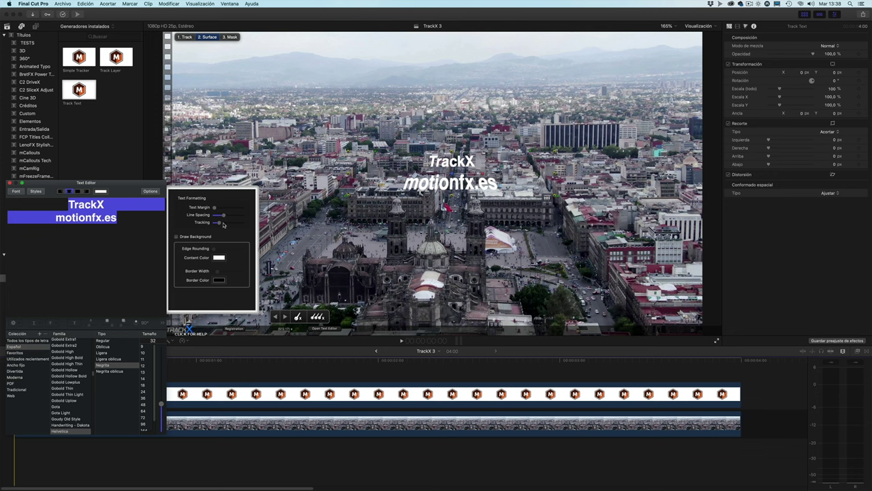
{"action": "left_click_drag", "start_coordinate": [224, 216], "coordinate": [224, 218]}
{"action": "left_click_drag", "start_coordinate": [220, 224], "coordinate": [220, 223]}
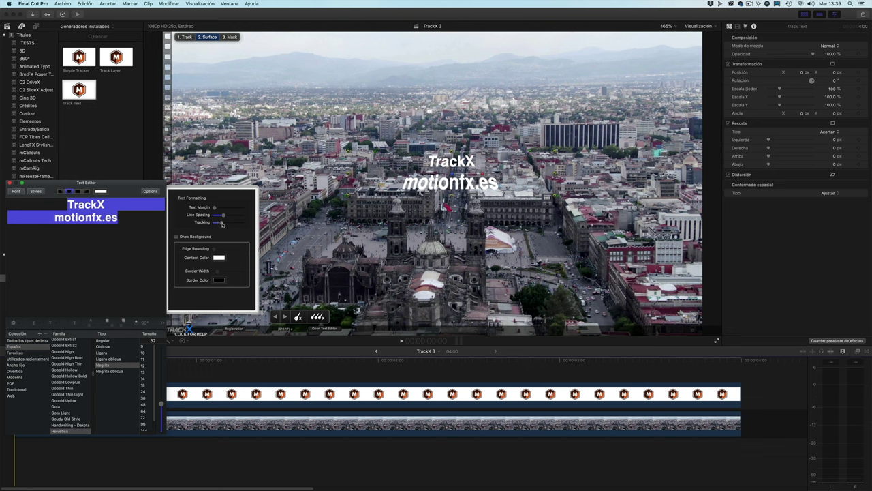
{"action": "left_click", "coordinate": [176, 236]}
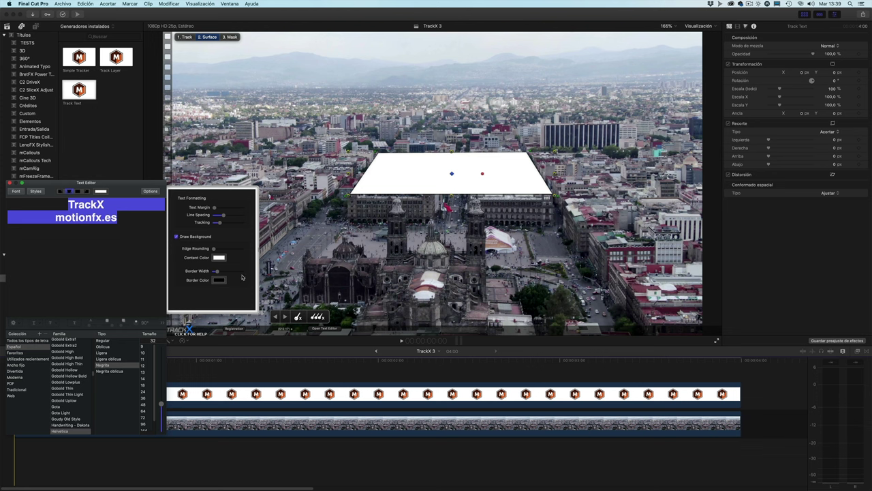
{"action": "left_click", "coordinate": [219, 258]}
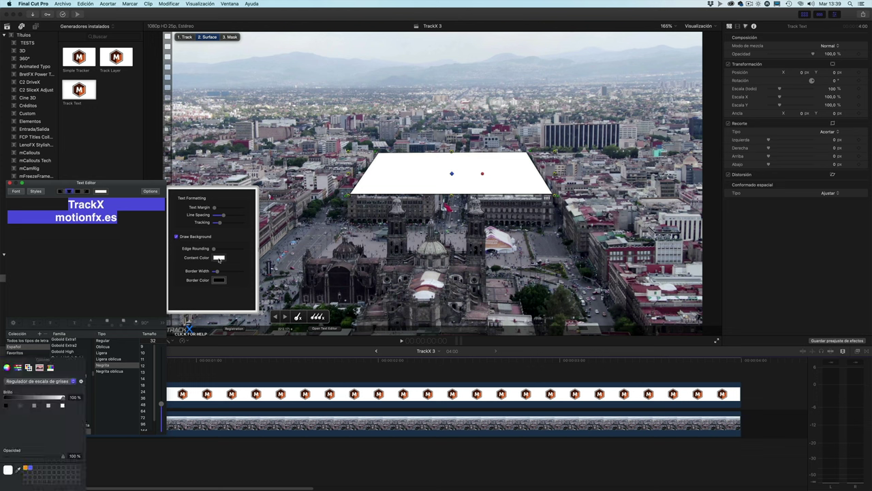
{"action": "left_click", "coordinate": [20, 406]}
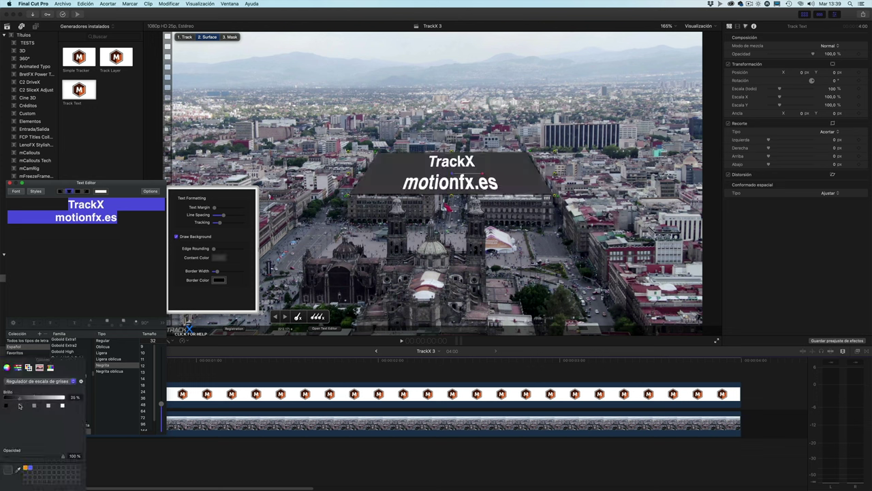
{"action": "left_click", "coordinate": [3, 361]}
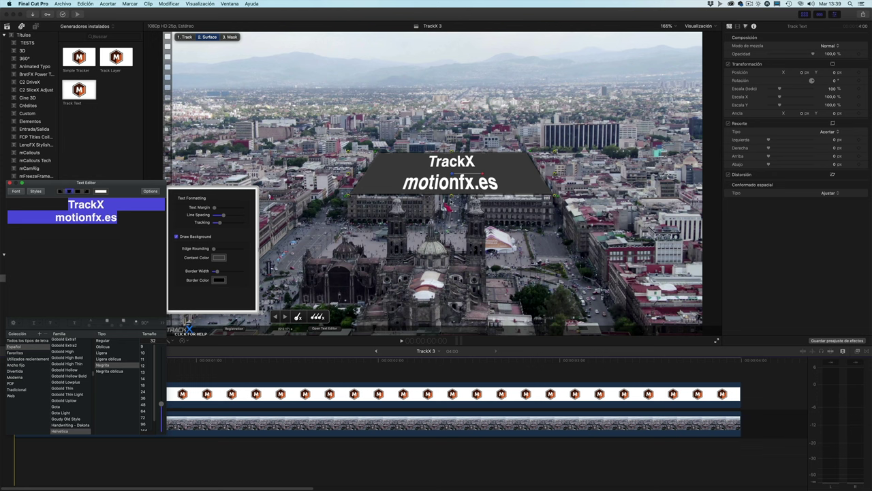
{"action": "left_click", "coordinate": [184, 236]}
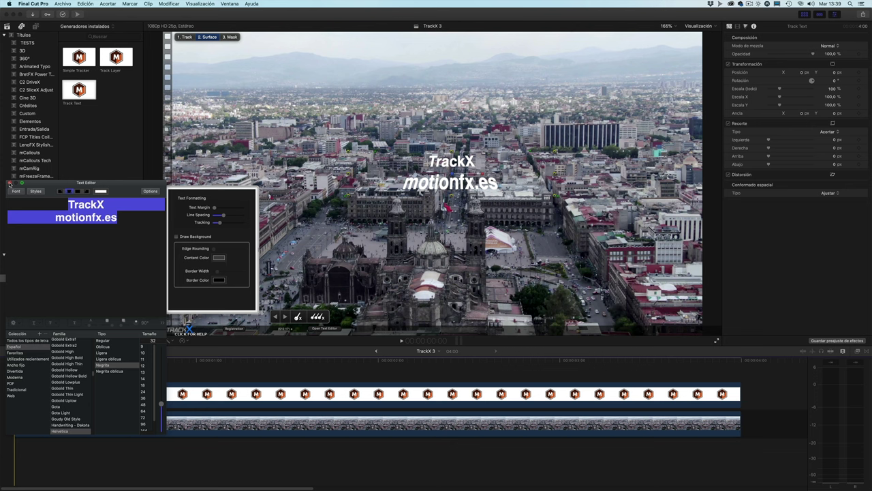
Step: Confirm Perspective tracking at Medium quality with motion blur Off, then track the text forward
{"action": "left_click", "coordinate": [9, 184]}
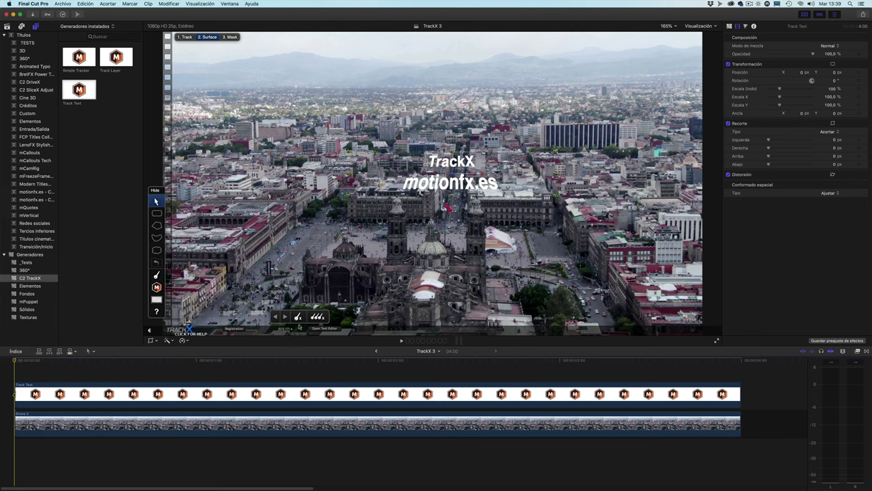
{"action": "left_click", "coordinate": [187, 37]}
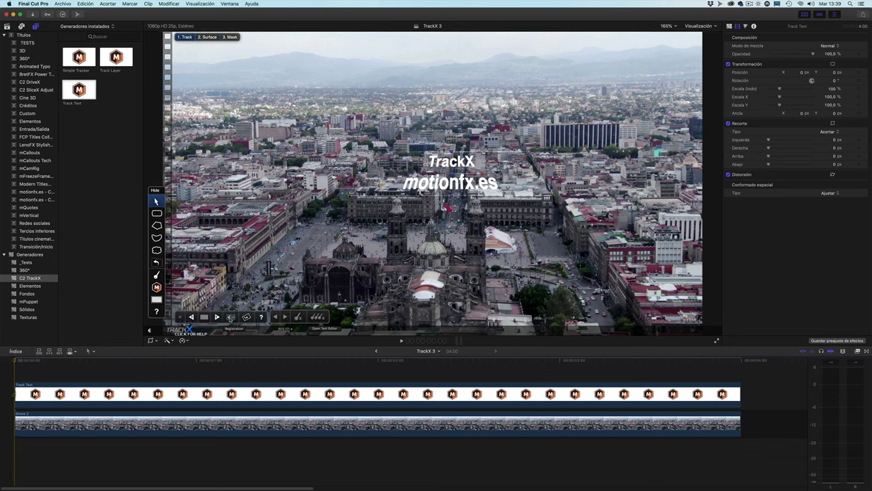
{"action": "left_click", "coordinate": [231, 318]}
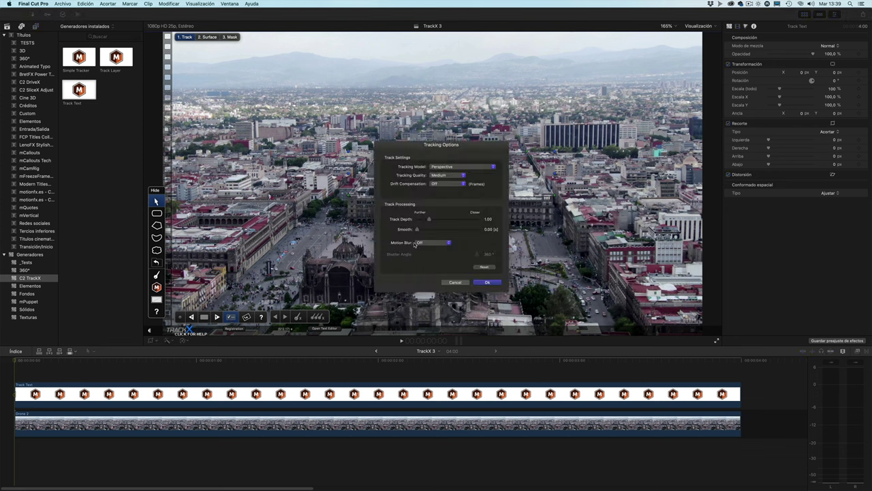
{"action": "left_click", "coordinate": [489, 283]}
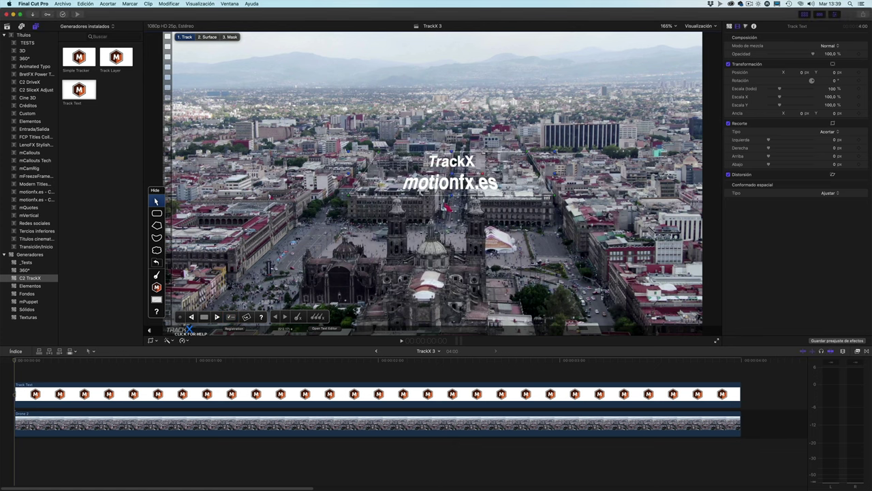
{"action": "left_click", "coordinate": [217, 317]}
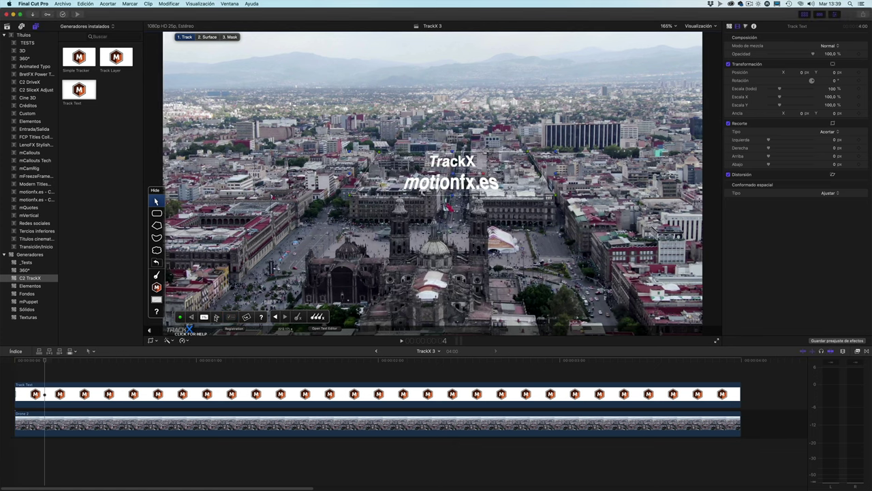
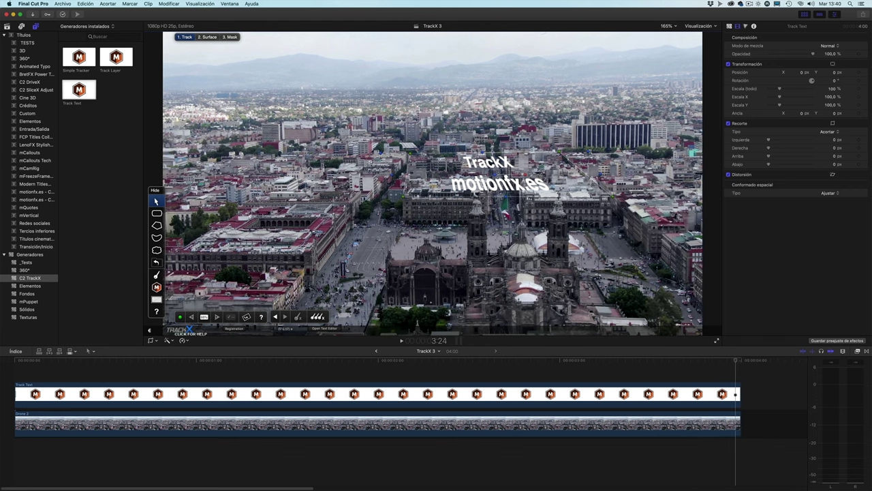
Step: Play the TrackX 3 drone shot with its tracked text from the start, then show the library's projects
{"action": "left_click", "coordinate": [15, 377]}
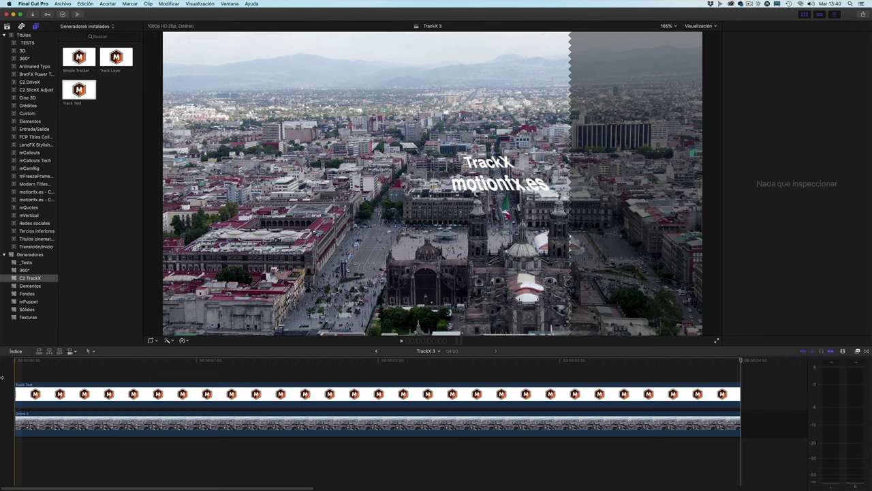
{"action": "key", "text": "space"}
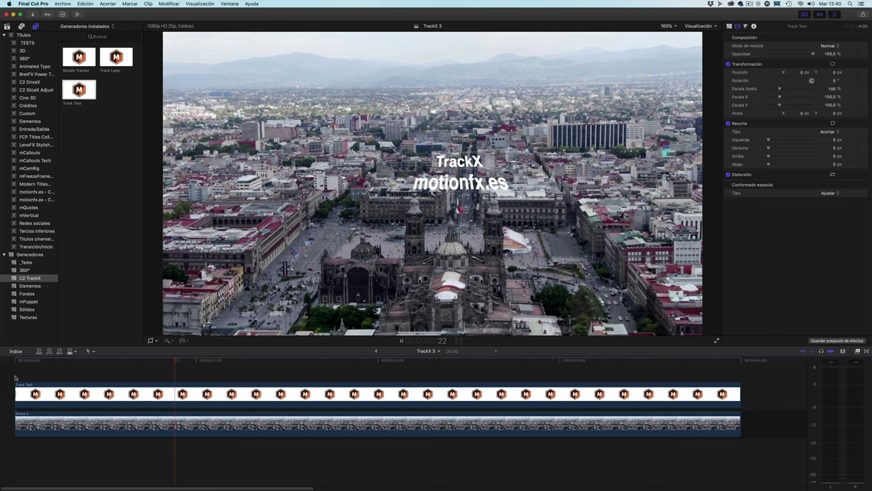
{"action": "key", "text": "space"}
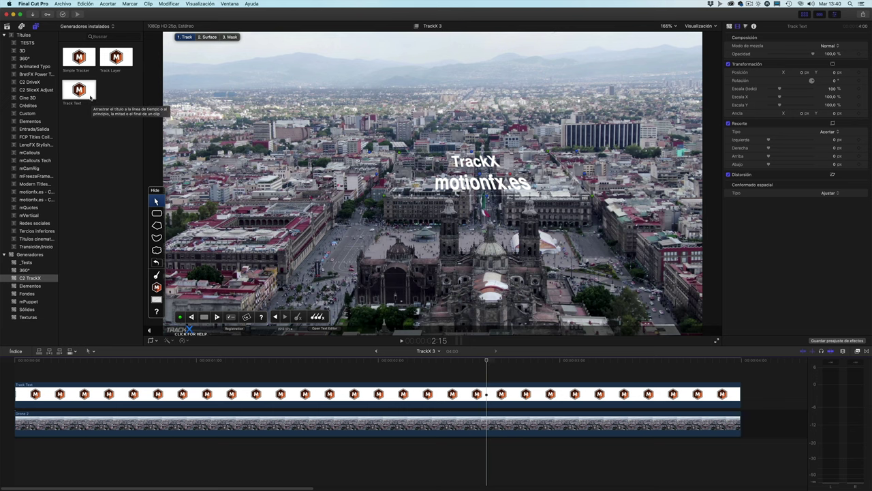
{"action": "left_click", "coordinate": [7, 27]}
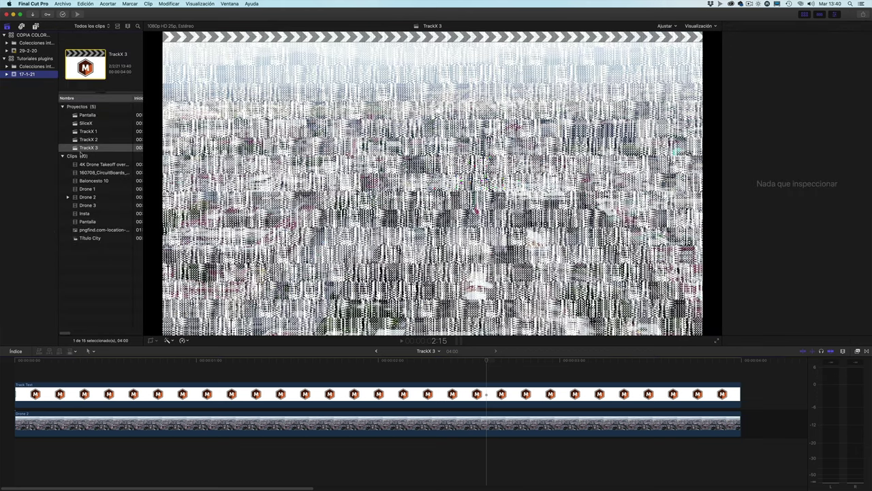
Step: Open the TrackX 2 project and filter the Effects browser to the C2 TrackX category
{"action": "left_click", "coordinate": [88, 141]}
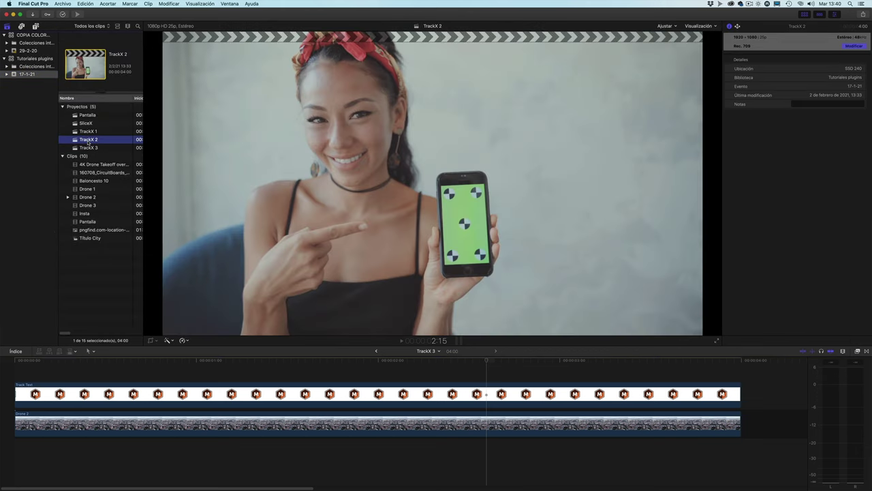
{"action": "double_click", "coordinate": [88, 140]}
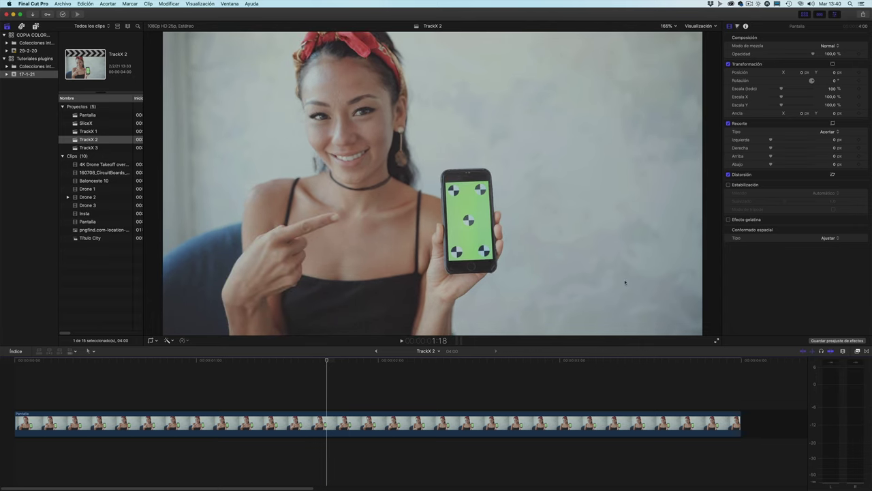
{"action": "left_click", "coordinate": [858, 351]}
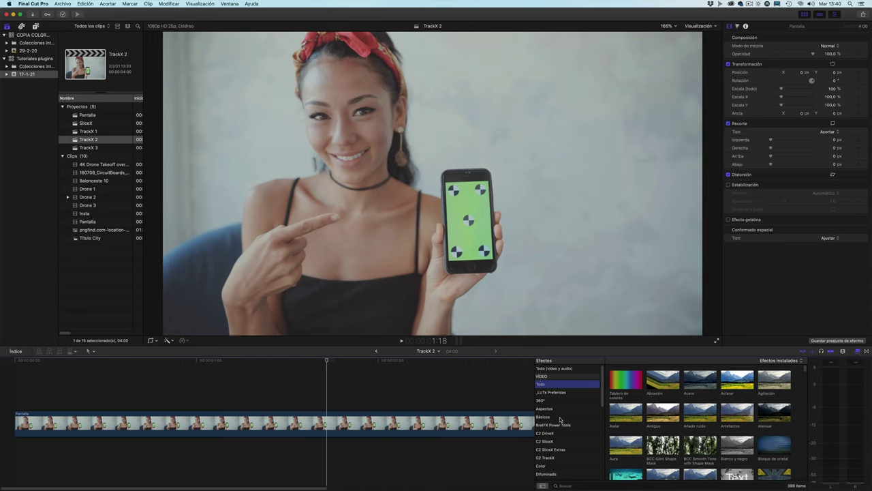
{"action": "left_click", "coordinate": [556, 459]}
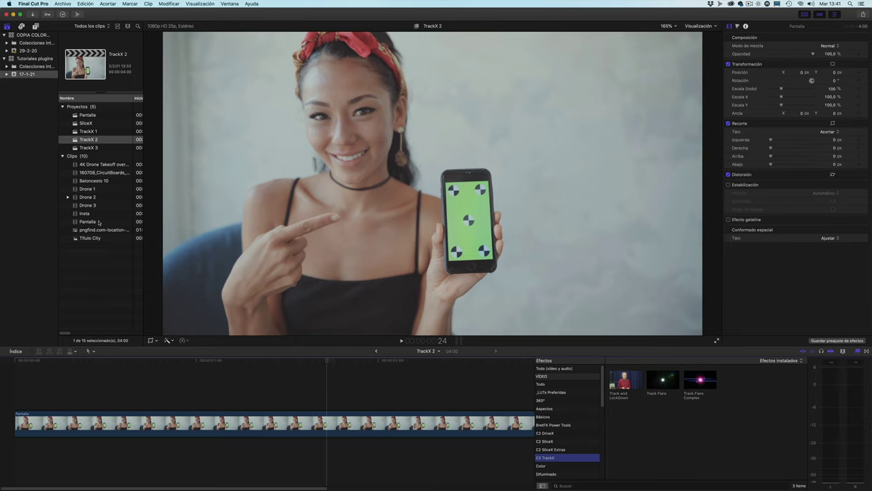
Step: Preview the browser clips (Pantalla, Insta, Drone 1–3, Baloncesto 10 and others), then return to TrackX 2's start
{"action": "left_click", "coordinate": [99, 223]}
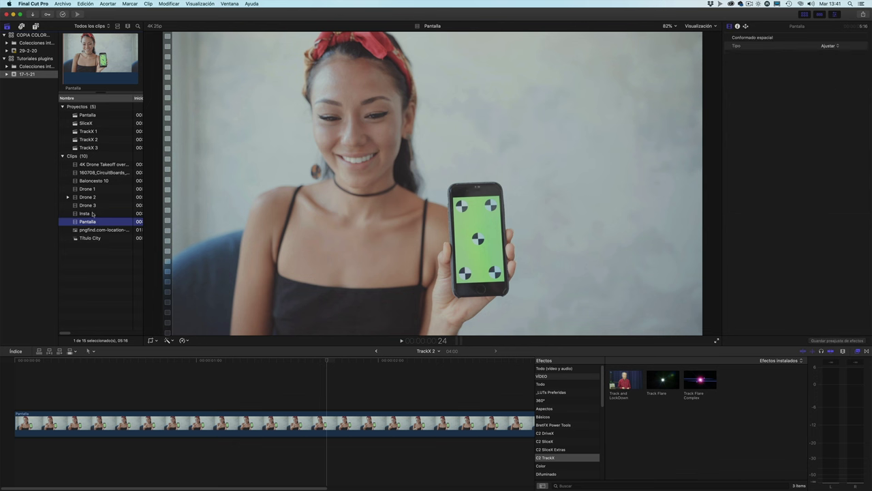
{"action": "left_click", "coordinate": [94, 213]}
{"action": "left_click", "coordinate": [93, 204]}
{"action": "left_click", "coordinate": [94, 198]}
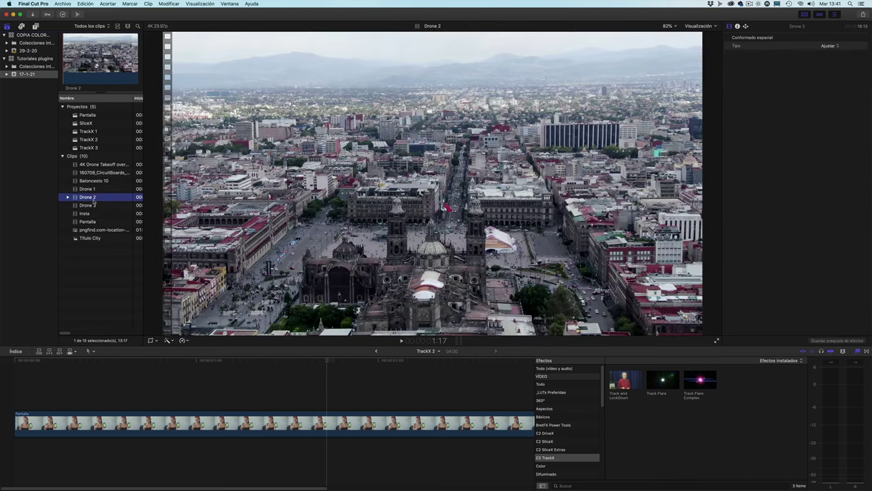
{"action": "left_click", "coordinate": [96, 189]}
{"action": "left_click", "coordinate": [96, 181]}
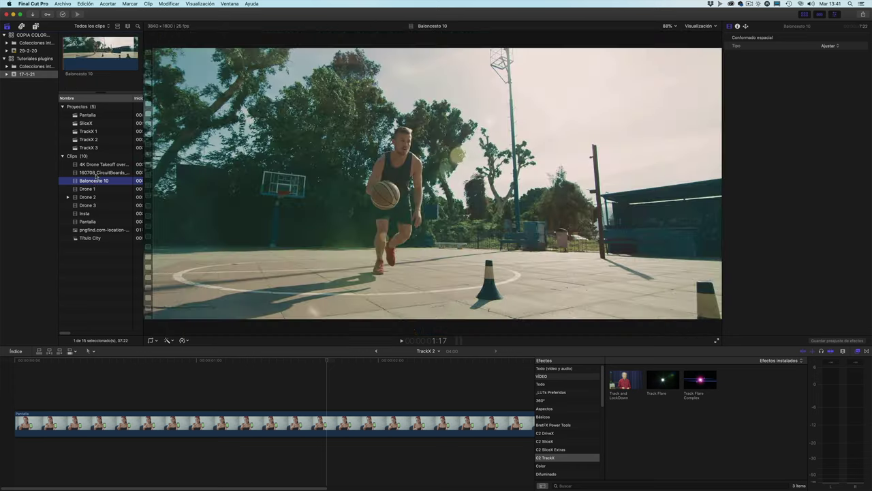
{"action": "left_click", "coordinate": [96, 173]}
{"action": "left_click", "coordinate": [98, 166]}
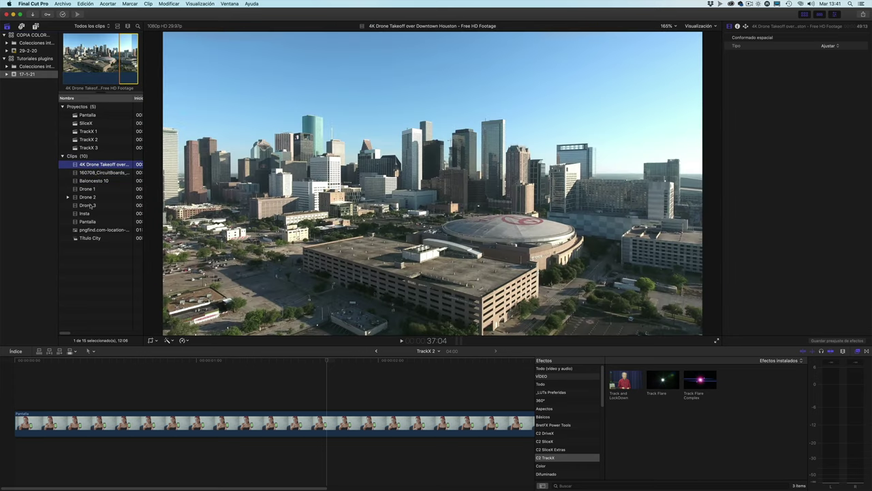
{"action": "left_click", "coordinate": [261, 382]}
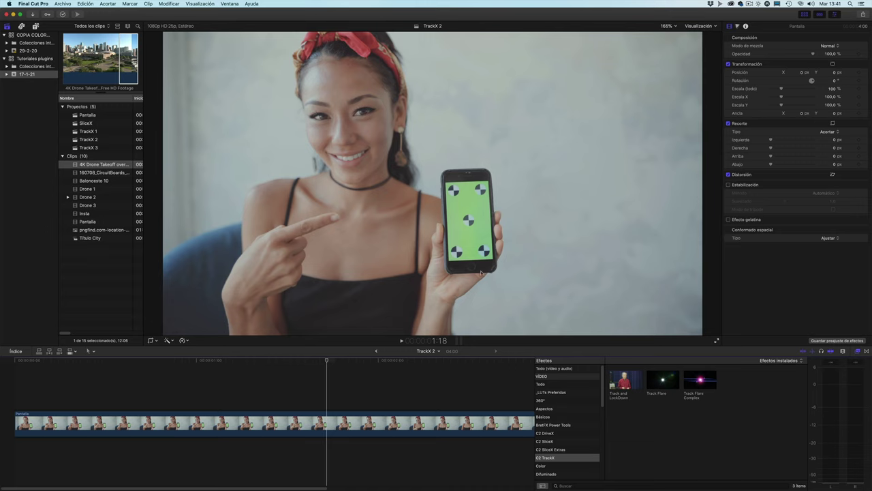
{"action": "key", "text": "Home"}
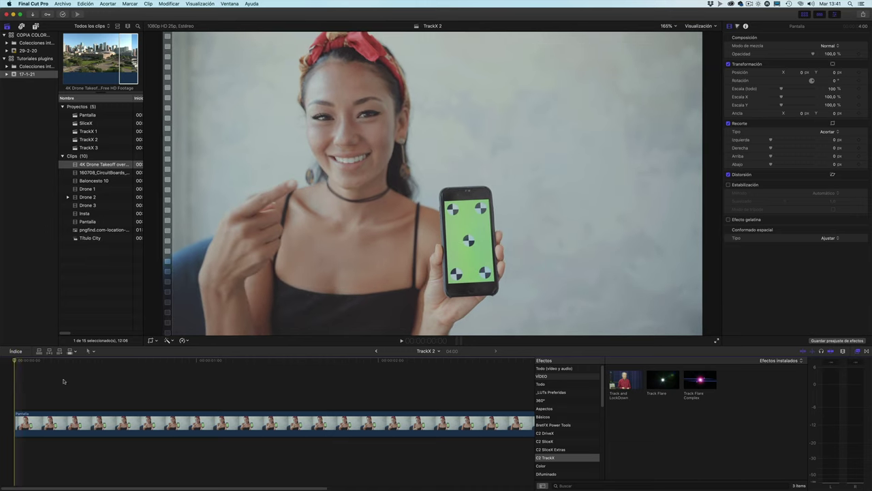
Step: Apply Track Flare Complex to the Pantalla clip and track a rounded region on the phone's centre marker
{"action": "left_click", "coordinate": [704, 383]}
{"action": "left_click_drag", "start_coordinate": [701, 380], "coordinate": [311, 428]}
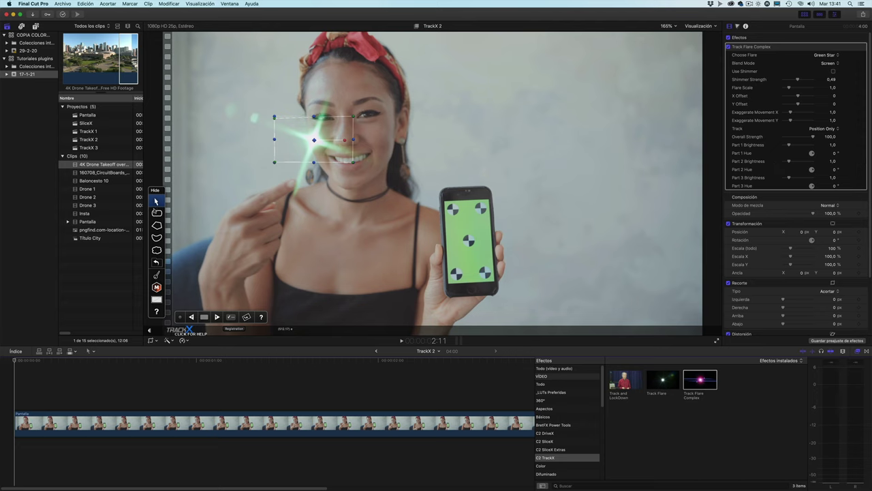
{"action": "left_click", "coordinate": [157, 213]}
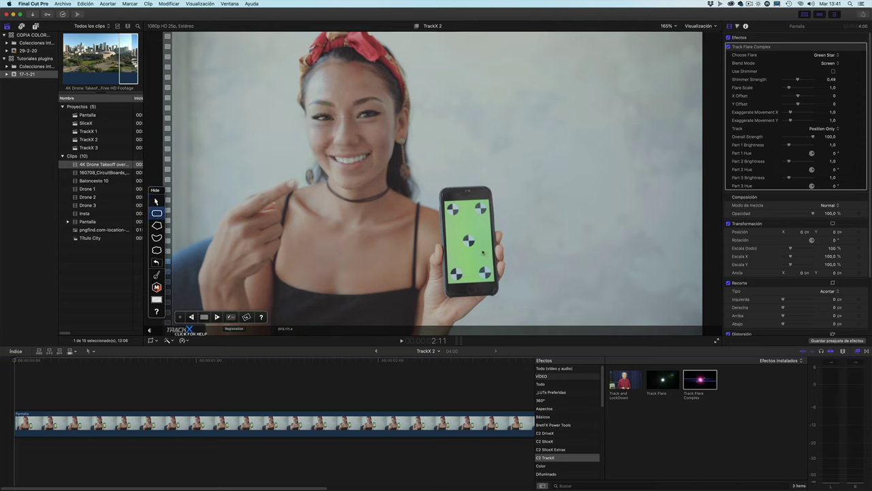
{"action": "left_click_drag", "start_coordinate": [470, 242], "coordinate": [479, 251]}
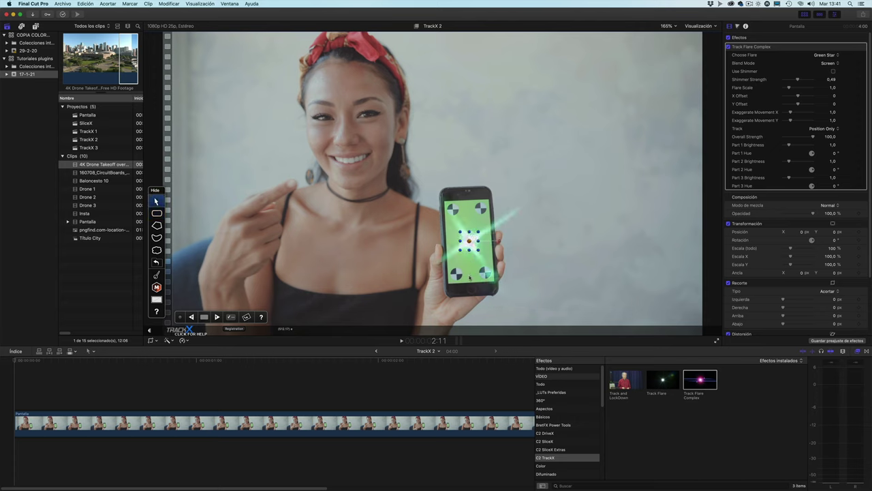
{"action": "left_click", "coordinate": [217, 316]}
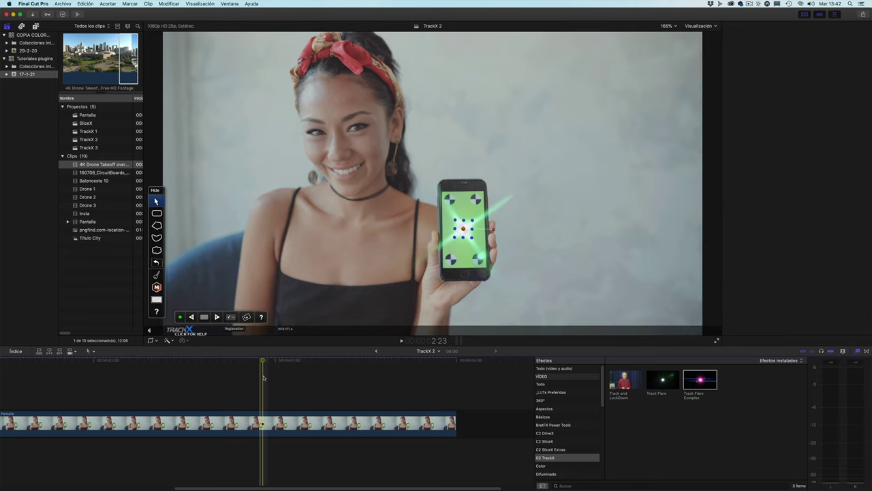
Step: Fit the clip in the timeline and play the tracked flare from the start
{"action": "key", "text": "shift+z"}
{"action": "left_click", "coordinate": [15, 379]}
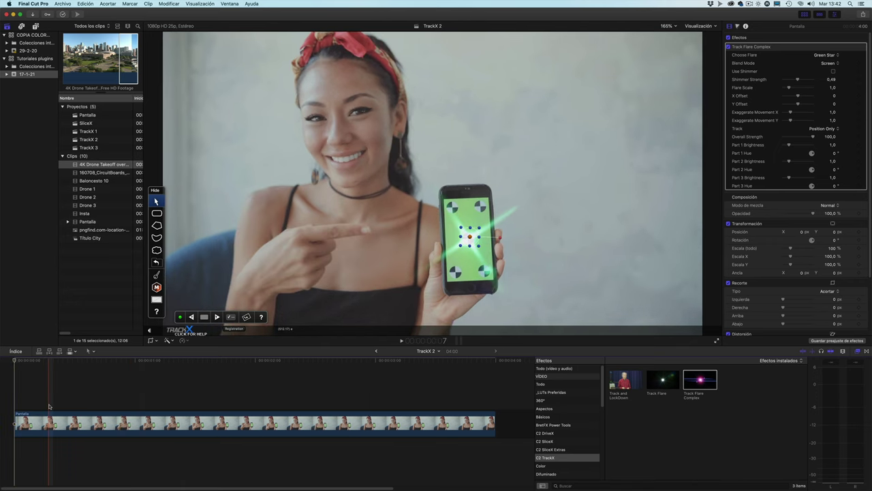
{"action": "key", "text": "space"}
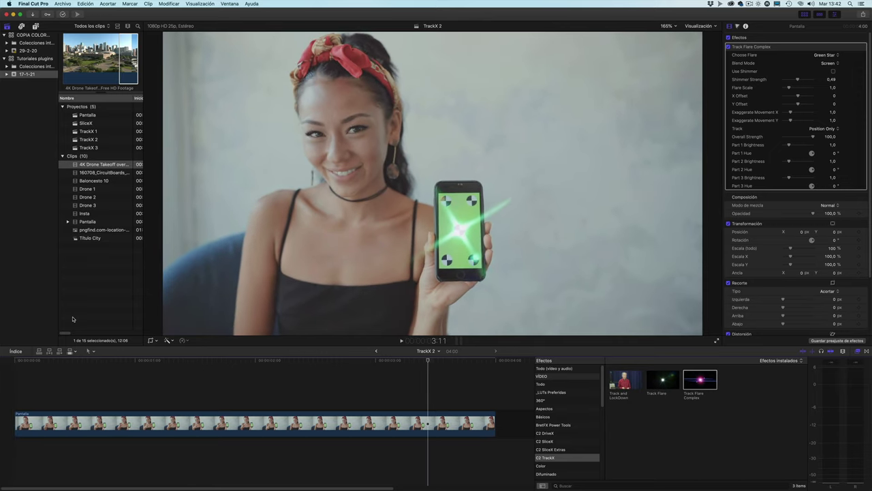
{"action": "key", "text": "space"}
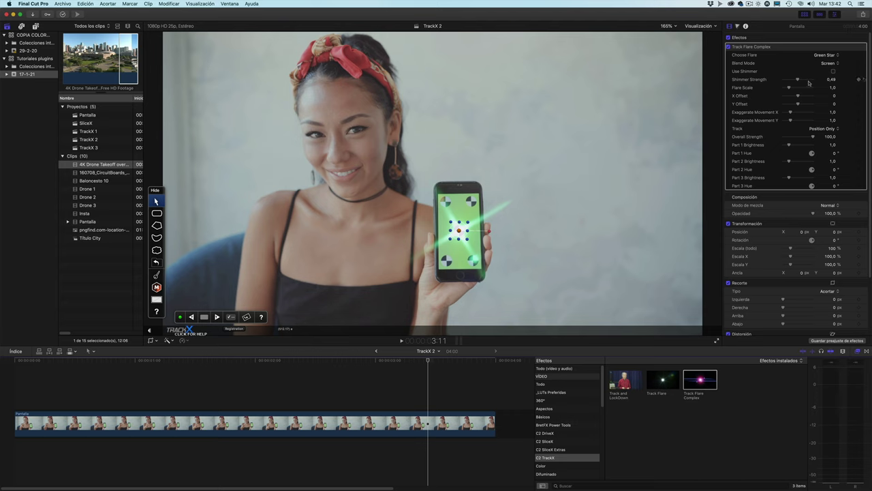
Step: Change the flare style to Purple Streak
{"action": "left_click", "coordinate": [836, 55]}
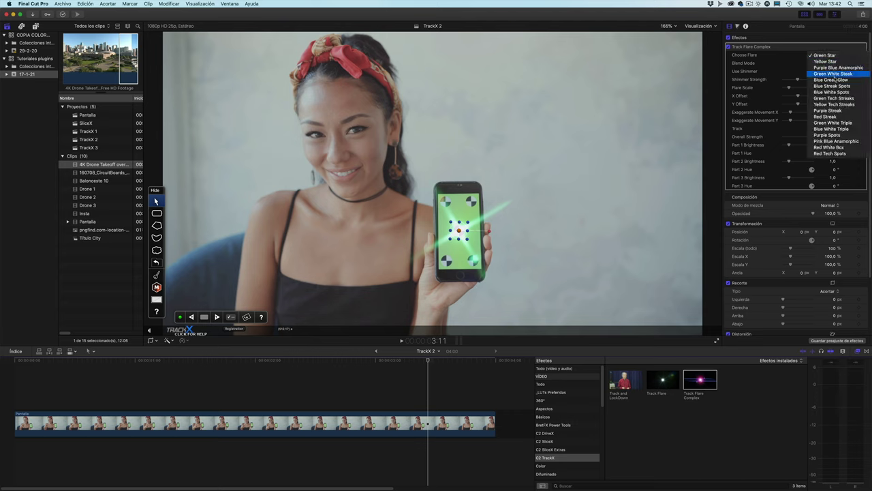
{"action": "left_click", "coordinate": [836, 80]}
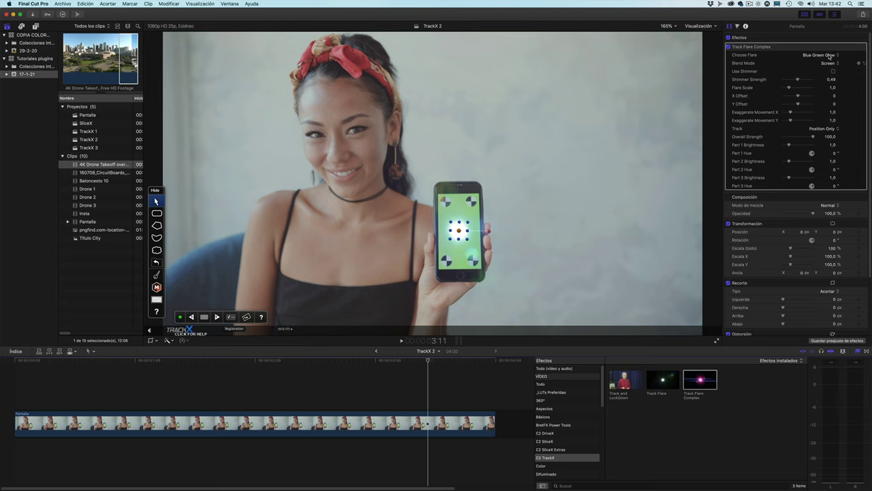
{"action": "left_click", "coordinate": [817, 56]}
{"action": "left_click", "coordinate": [818, 88]}
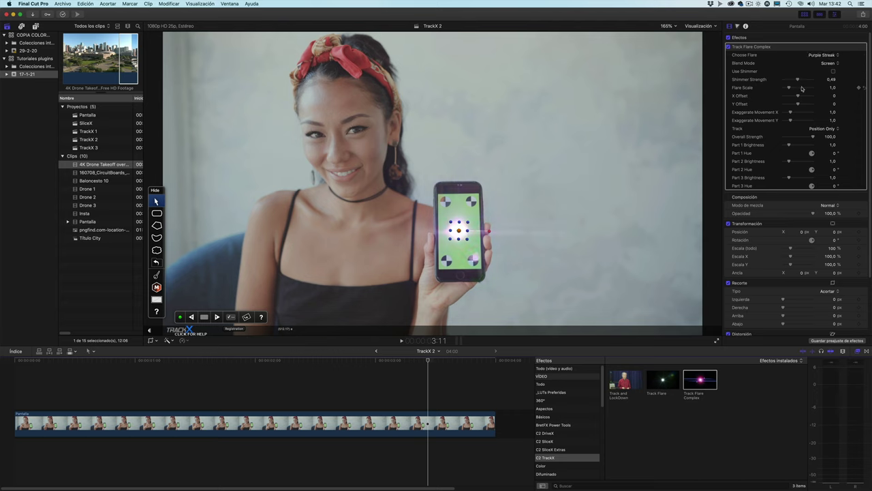
Step: Set the flare blend mode to Screen, Shimmer Strength to 0,85 and Flare Scale to 1,24
{"action": "left_click", "coordinate": [825, 63]}
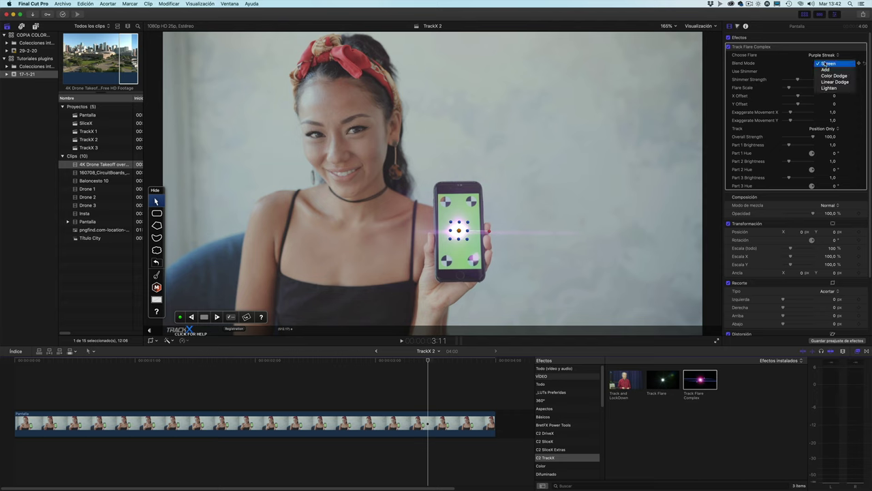
{"action": "left_click", "coordinate": [826, 70]}
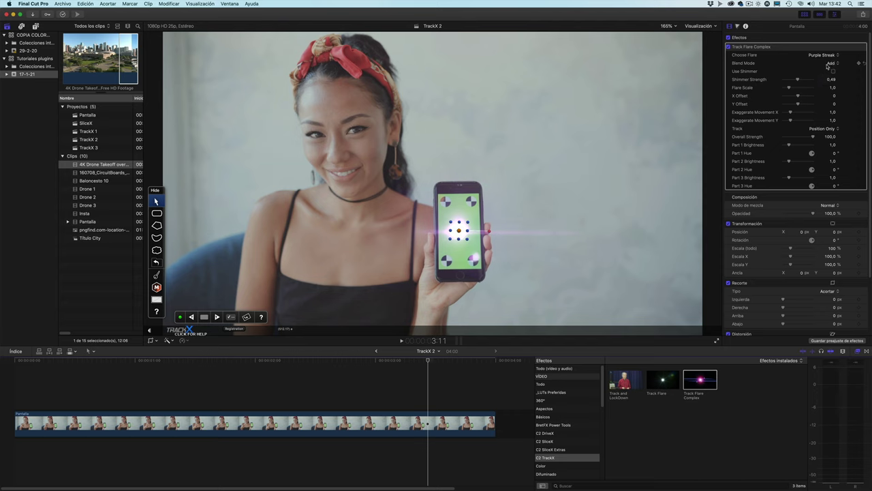
{"action": "left_click", "coordinate": [829, 65]}
{"action": "left_click", "coordinate": [830, 69]}
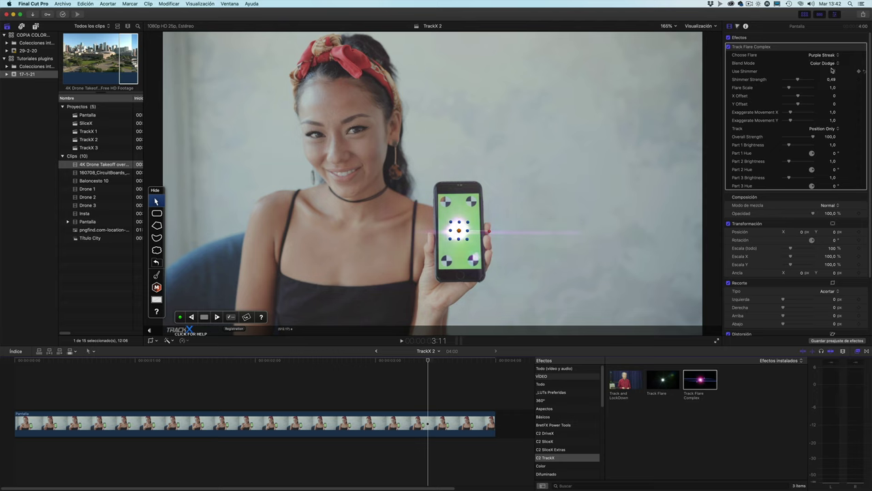
{"action": "left_click", "coordinate": [832, 64]}
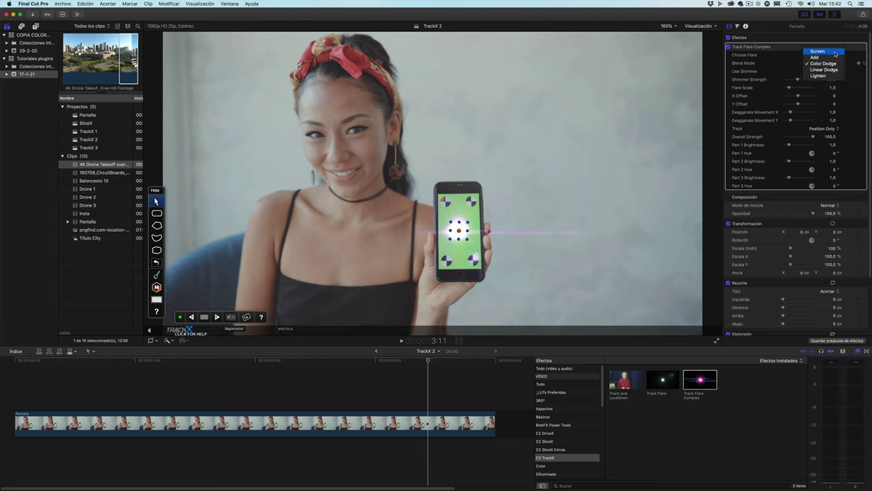
{"action": "left_click", "coordinate": [832, 52]}
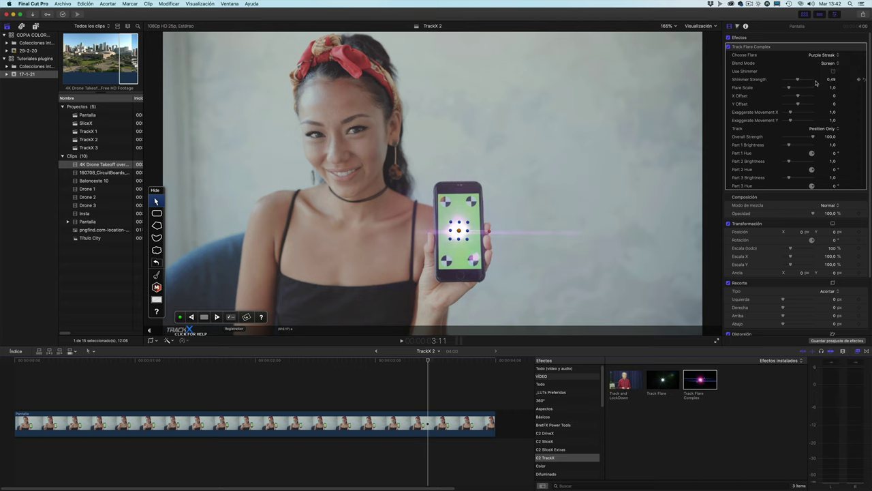
{"action": "mouse_move", "coordinate": [798, 79]}
{"action": "left_mouse_down"}
{"action": "mouse_move", "coordinate": [809, 80]}
{"action": "mouse_move", "coordinate": [790, 88]}
{"action": "left_mouse_up"}
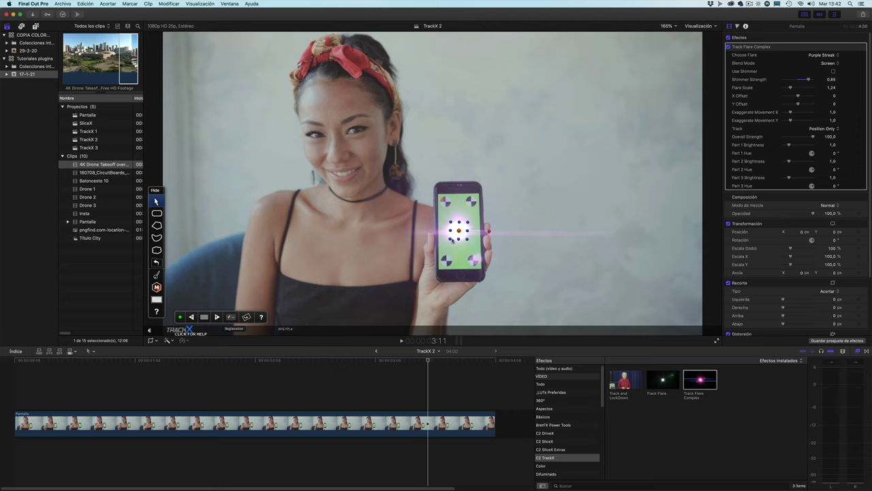
{"action": "mouse_move", "coordinate": [798, 96]}
{"action": "left_mouse_down"}
{"action": "mouse_move", "coordinate": [807, 99]}
{"action": "mouse_move", "coordinate": [798, 99]}
{"action": "left_mouse_up"}
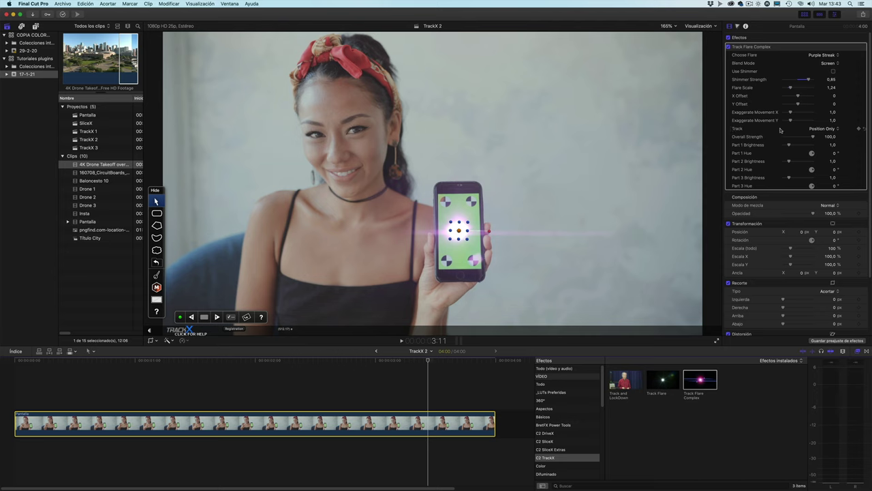
Step: Set the flare's Track mode to Position and Scale
{"action": "left_click", "coordinate": [821, 129]}
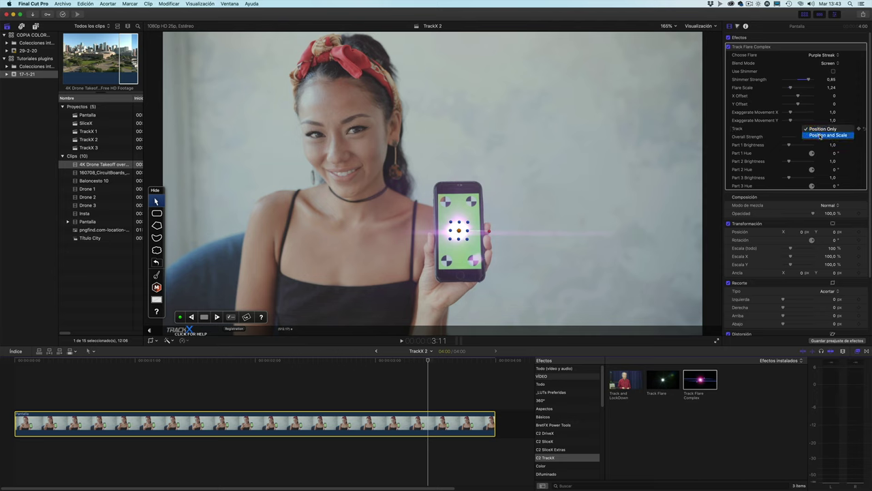
{"action": "left_click", "coordinate": [799, 138]}
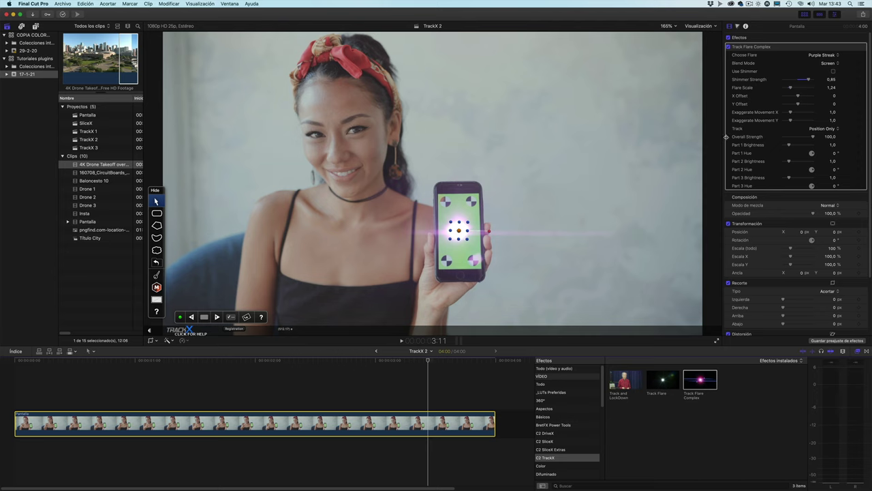
{"action": "left_click", "coordinate": [831, 129]}
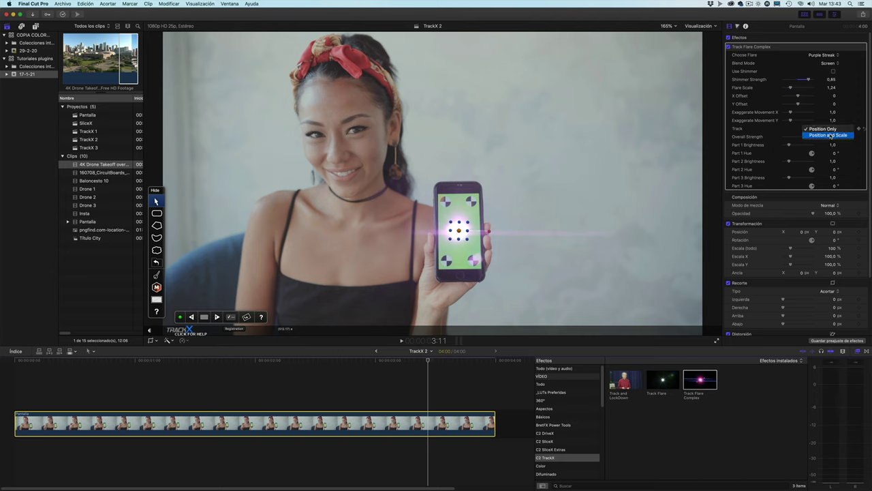
{"action": "left_click", "coordinate": [831, 135]}
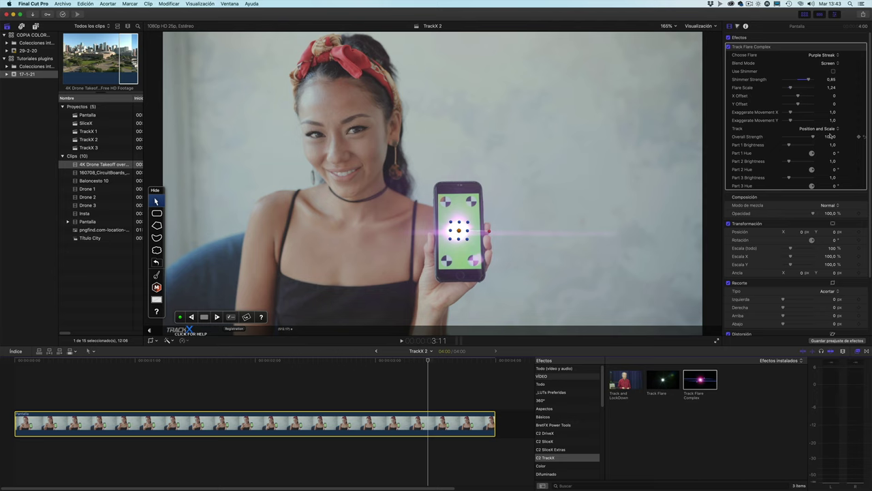
Step: Switch the flare to Pink Blue Anamorphic and play the clip to preview it
{"action": "left_click", "coordinate": [823, 55]}
{"action": "left_click", "coordinate": [826, 74]}
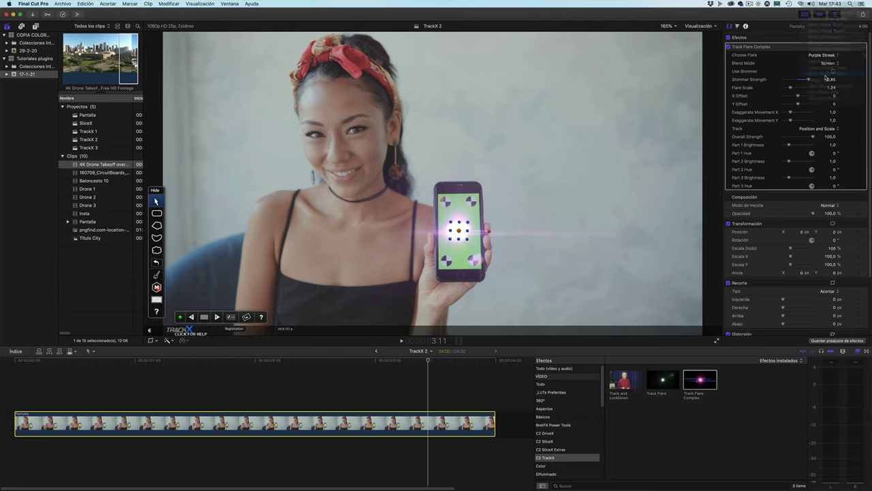
{"action": "left_click", "coordinate": [824, 56]}
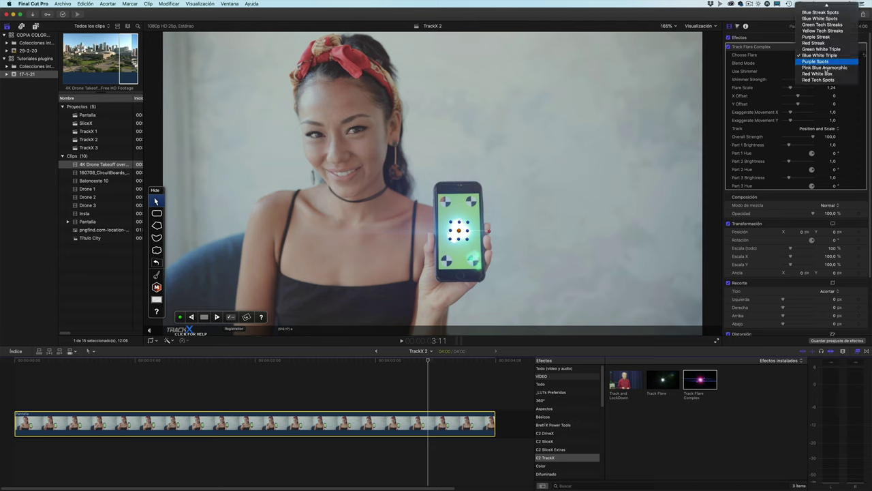
{"action": "left_click", "coordinate": [825, 69]}
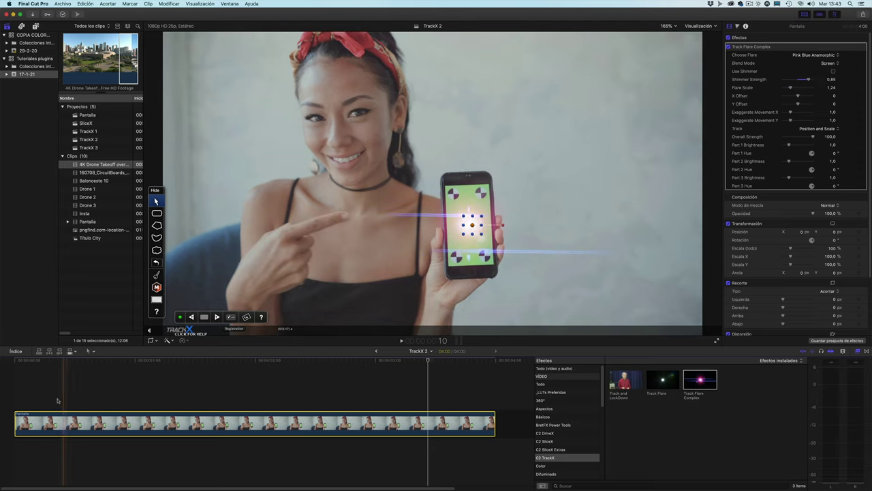
{"action": "key", "text": "space"}
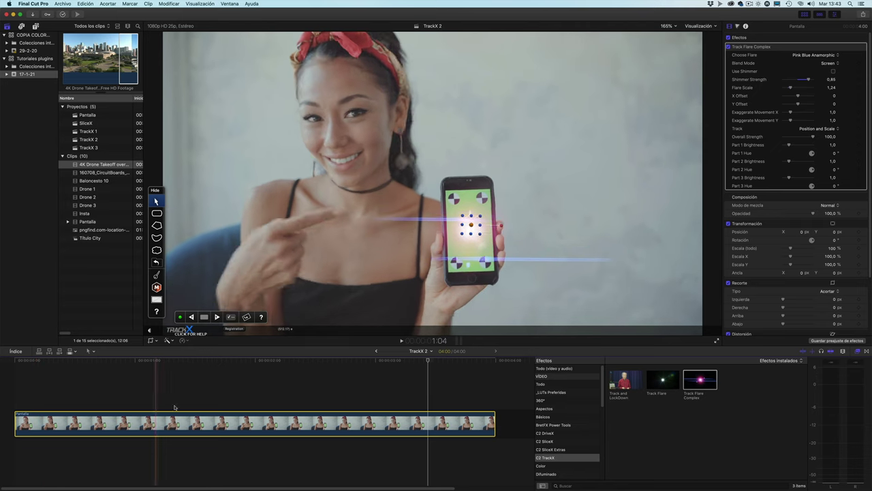
Step: Delete the Track Flare Complex effect from the phone clip at 3:16
{"action": "left_click", "coordinate": [457, 390]}
{"action": "left_click", "coordinate": [456, 423]}
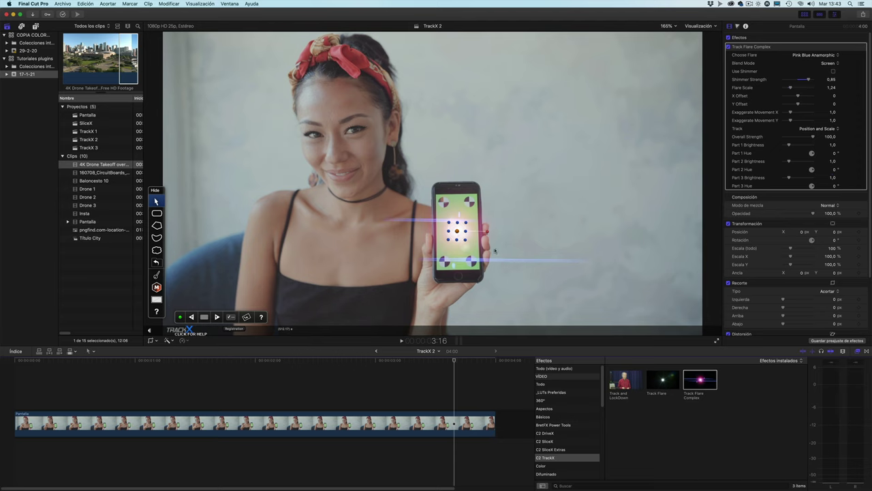
{"action": "left_click", "coordinate": [752, 48]}
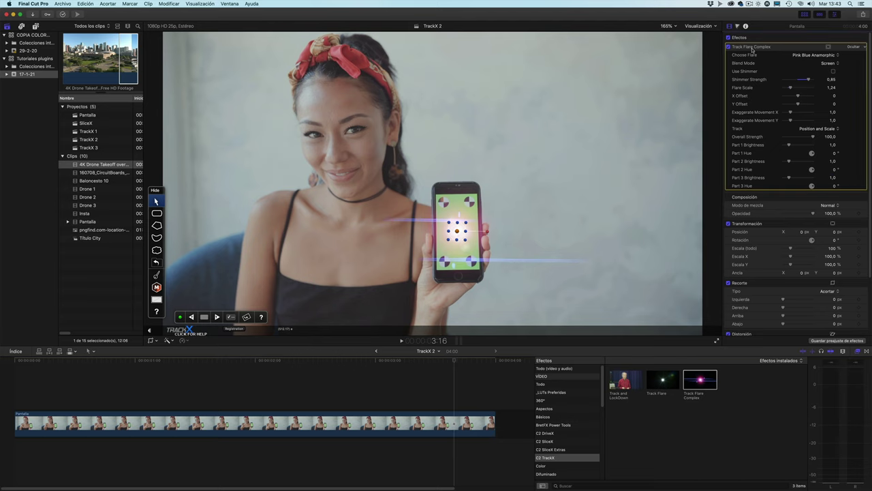
{"action": "key", "text": "Delete"}
Step: Apply Track Flare to the clip and choose the Triple Star Aura flare
{"action": "mouse_move", "coordinate": [667, 387]}
{"action": "left_mouse_down"}
{"action": "mouse_move", "coordinate": [486, 388]}
{"action": "mouse_move", "coordinate": [279, 423]}
{"action": "left_mouse_up"}
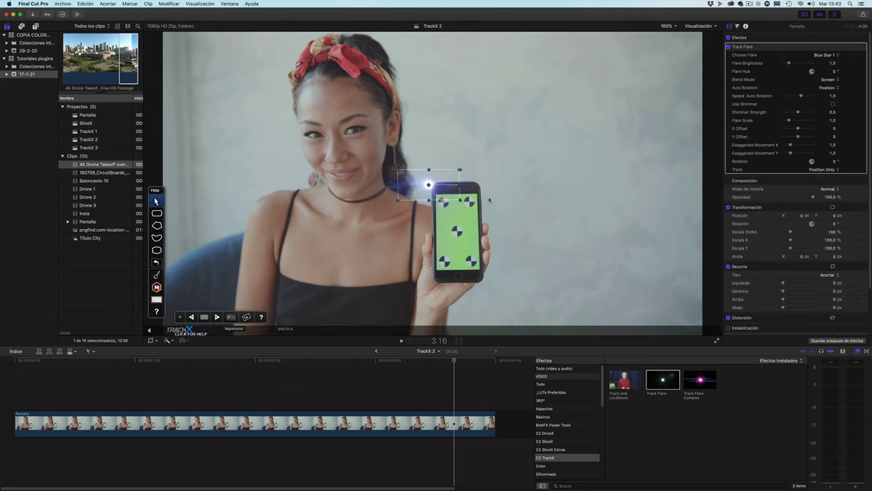
{"action": "left_click", "coordinate": [832, 55]}
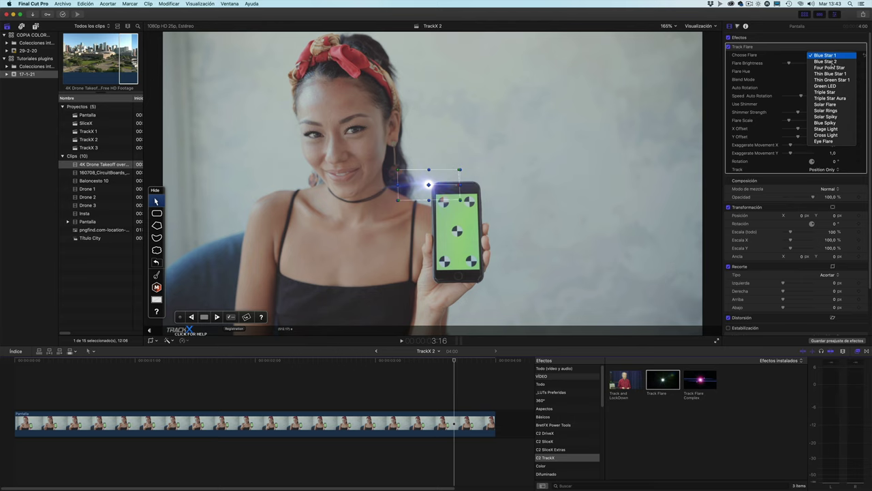
{"action": "left_click", "coordinate": [833, 98]}
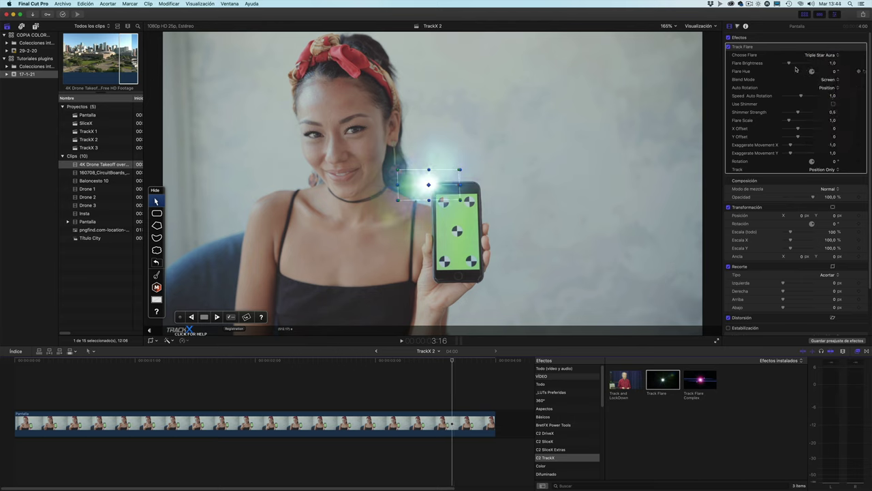
Step: Raise Flare Brightness to 1,18 and track a rectangle on the phone's centre marker forward
{"action": "mouse_move", "coordinate": [790, 63]}
{"action": "left_mouse_down"}
{"action": "mouse_move", "coordinate": [802, 64]}
{"action": "mouse_move", "coordinate": [790, 65]}
{"action": "left_mouse_up"}
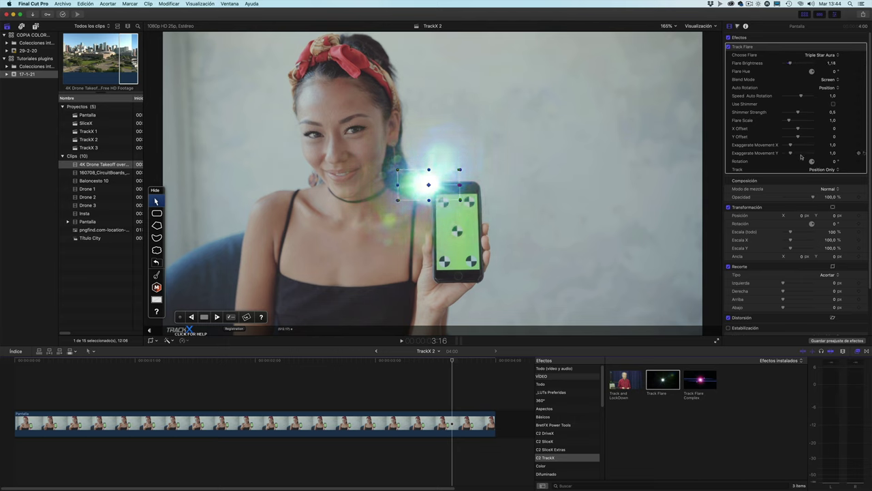
{"action": "left_click", "coordinate": [16, 390]}
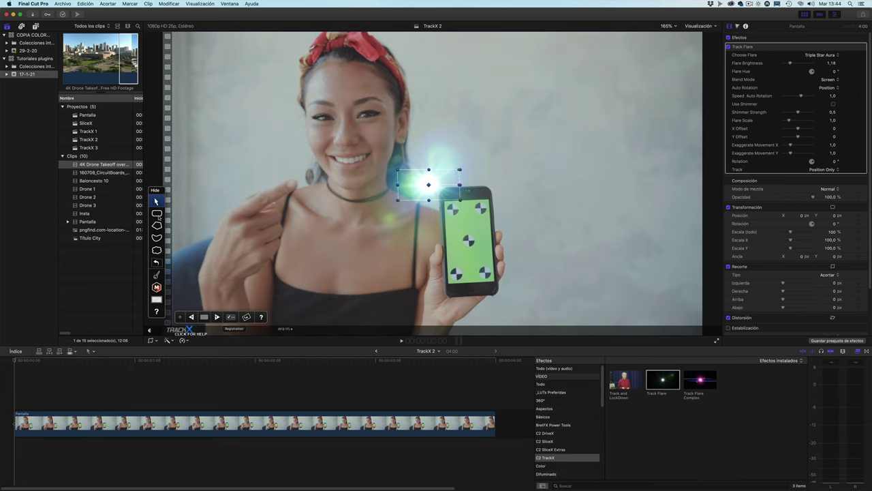
{"action": "left_click", "coordinate": [157, 213]}
{"action": "left_click_drag", "start_coordinate": [464, 232], "coordinate": [476, 246]}
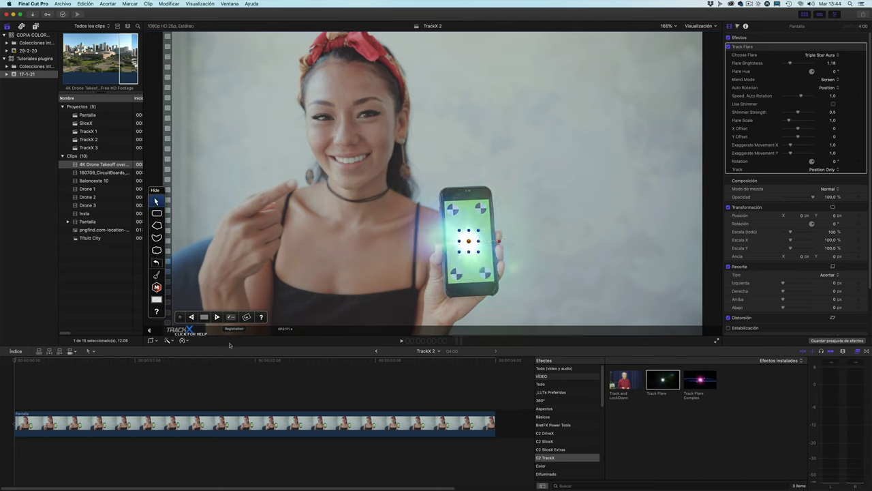
{"action": "left_click", "coordinate": [217, 317]}
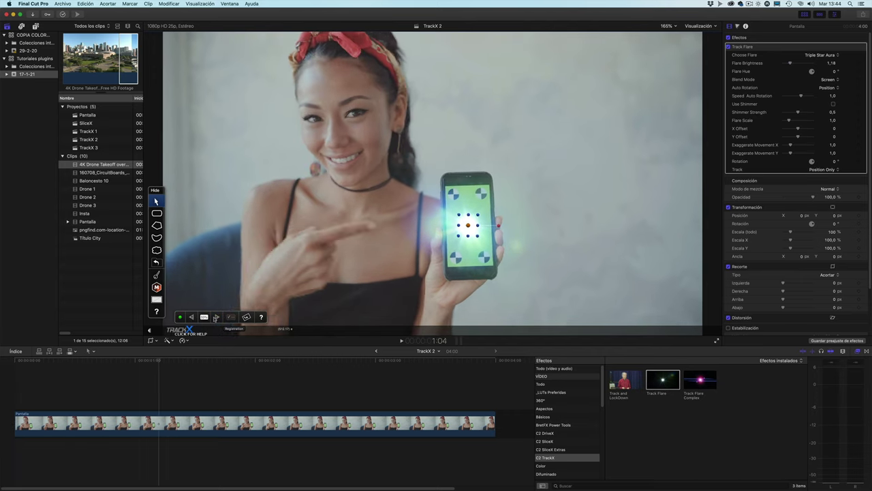
{"action": "left_click", "coordinate": [204, 318]}
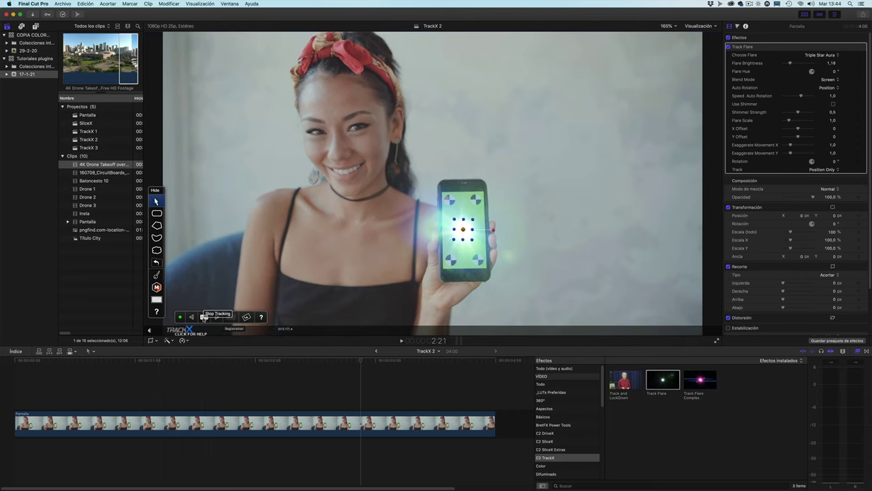
{"action": "left_click", "coordinate": [204, 317]}
{"action": "left_click", "coordinate": [231, 317]}
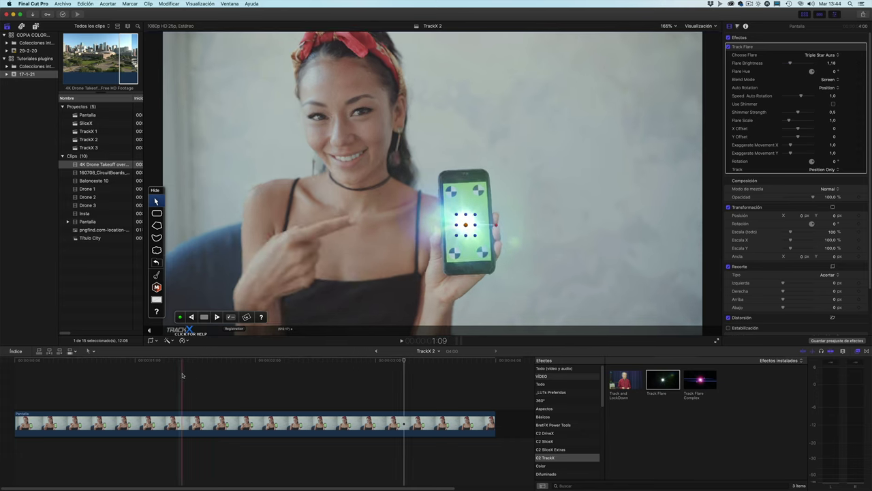
Step: Set tracking motion blur to Medium Quality with a reduced shutter angle and apply it
{"action": "left_click", "coordinate": [231, 318]}
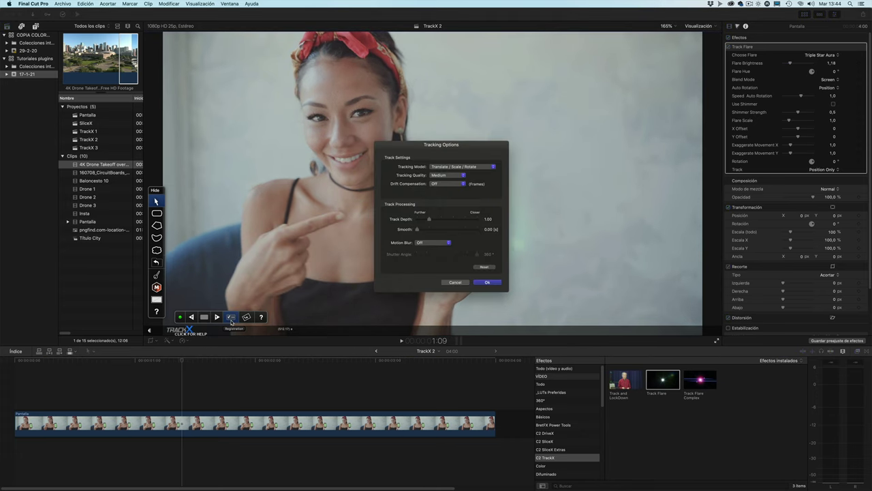
{"action": "left_click", "coordinate": [436, 242]}
{"action": "left_click", "coordinate": [431, 252]}
{"action": "left_click_drag", "start_coordinate": [479, 255], "coordinate": [449, 259]}
{"action": "left_click", "coordinate": [497, 282]}
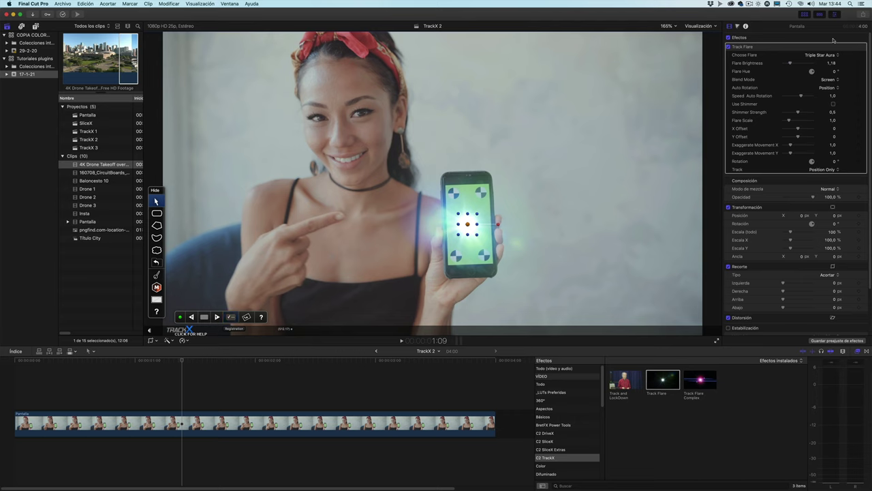
{"action": "left_click", "coordinate": [755, 48]}
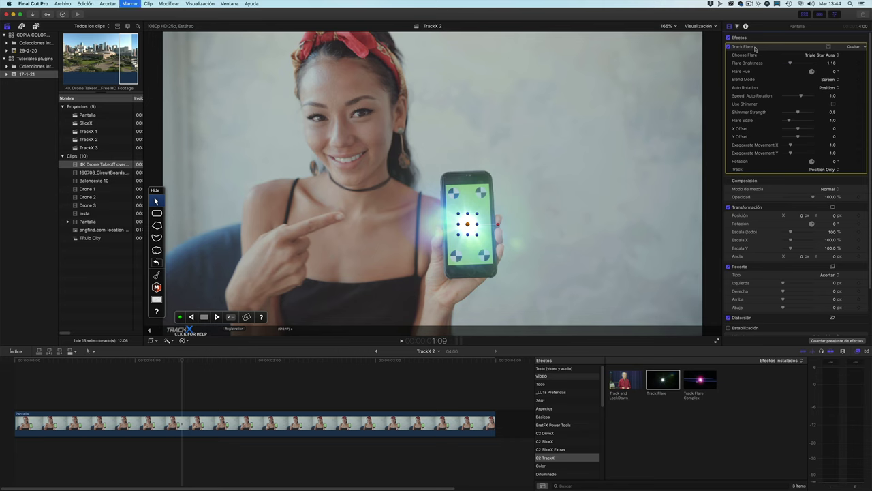
Step: Replace Track Flare with the Track and LockDown effect on the phone clip and return to its start
{"action": "key", "text": "Delete"}
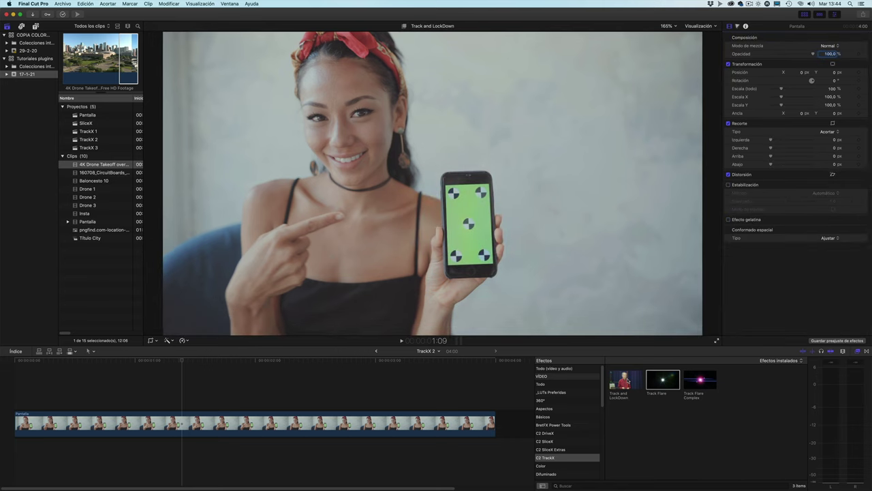
{"action": "left_click_drag", "start_coordinate": [627, 381], "coordinate": [170, 426]}
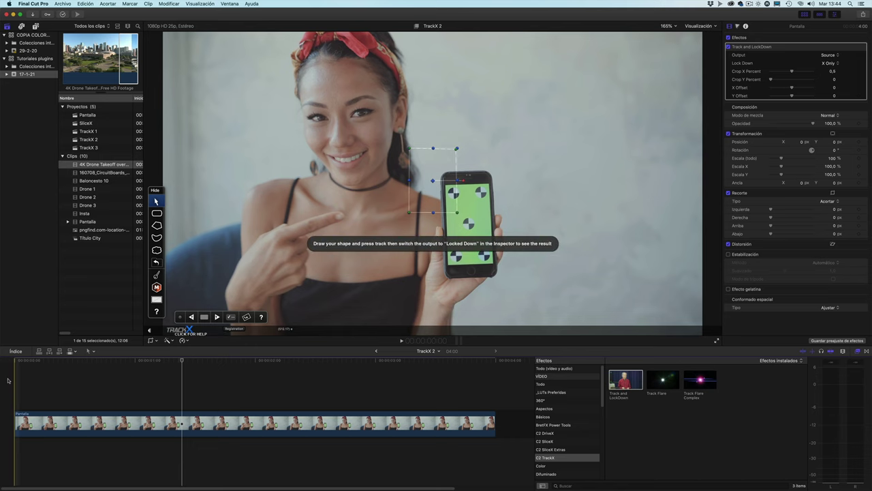
{"action": "key", "text": "Home"}
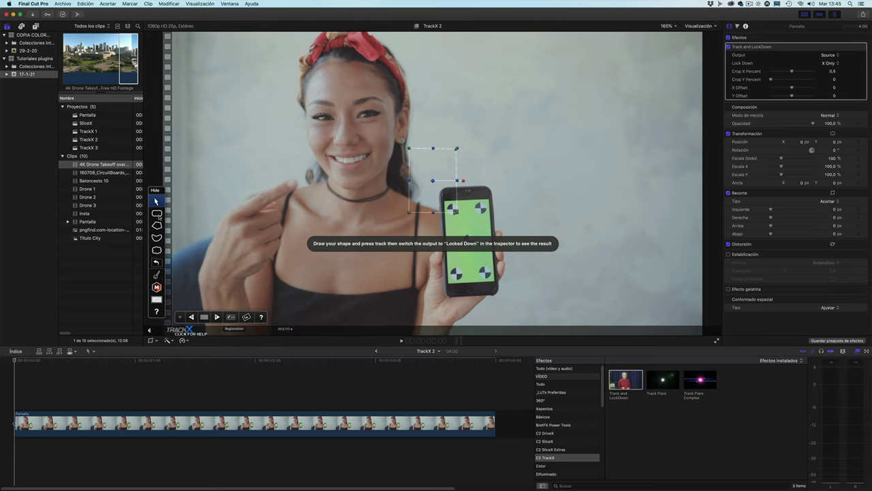
Step: Draw and position an oval around the woman's face, then track it forward through the clip
{"action": "left_click", "coordinate": [157, 214]}
{"action": "left_click_drag", "start_coordinate": [346, 132], "coordinate": [387, 189]}
{"action": "left_click_drag", "start_coordinate": [376, 157], "coordinate": [377, 158]}
{"action": "left_click_drag", "start_coordinate": [349, 125], "coordinate": [363, 113]}
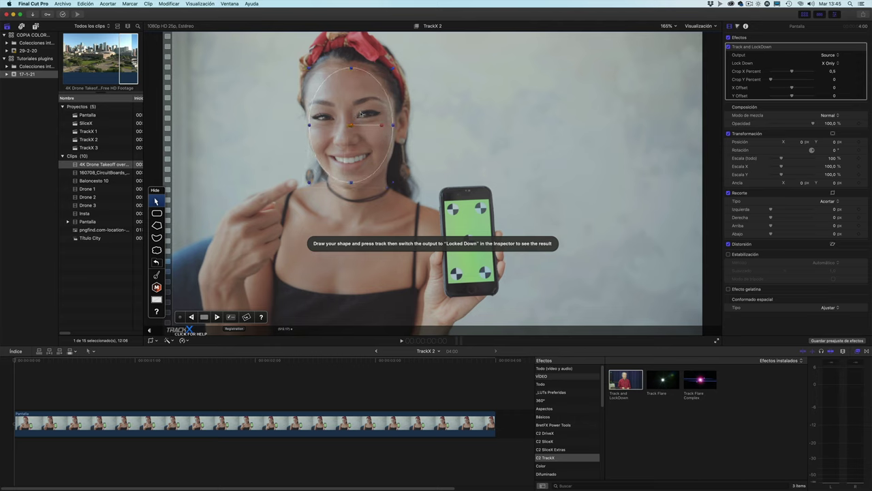
{"action": "left_click", "coordinate": [217, 317]}
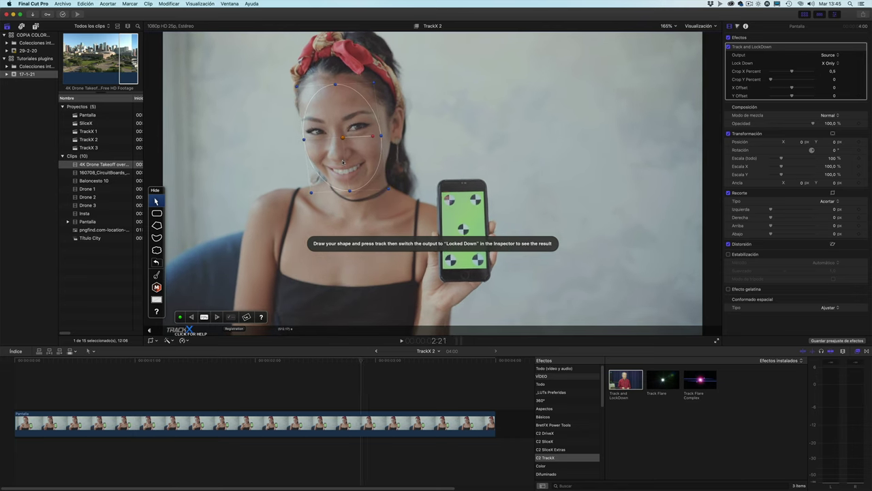
{"action": "left_click", "coordinate": [310, 370]}
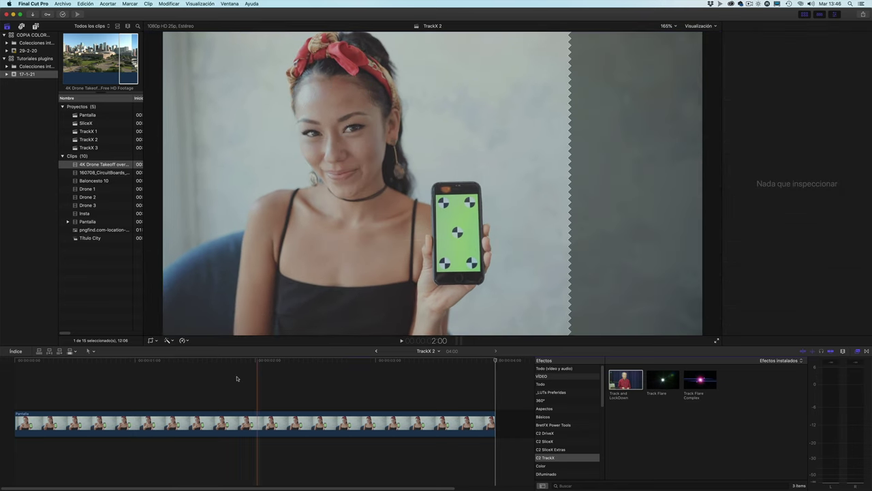
Step: With the face clip selected, set the Track and LockDown output from Source to Locked Down
{"action": "left_click", "coordinate": [156, 423]}
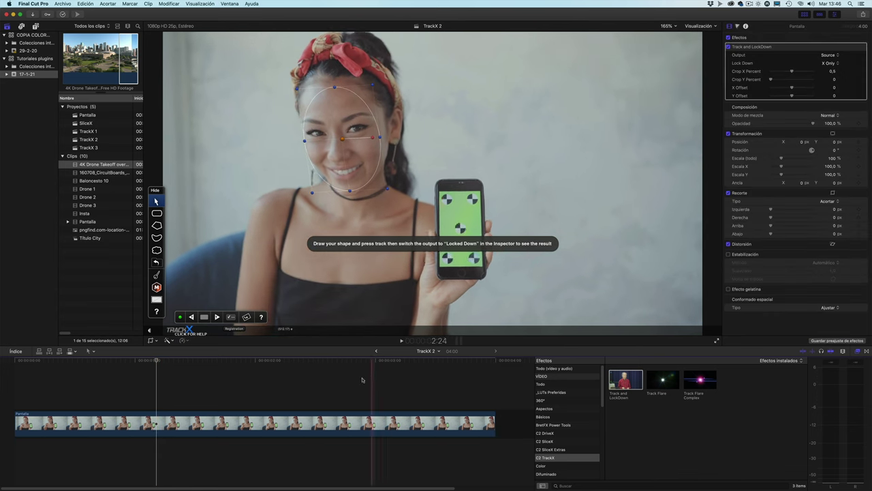
{"action": "left_click", "coordinate": [197, 381]}
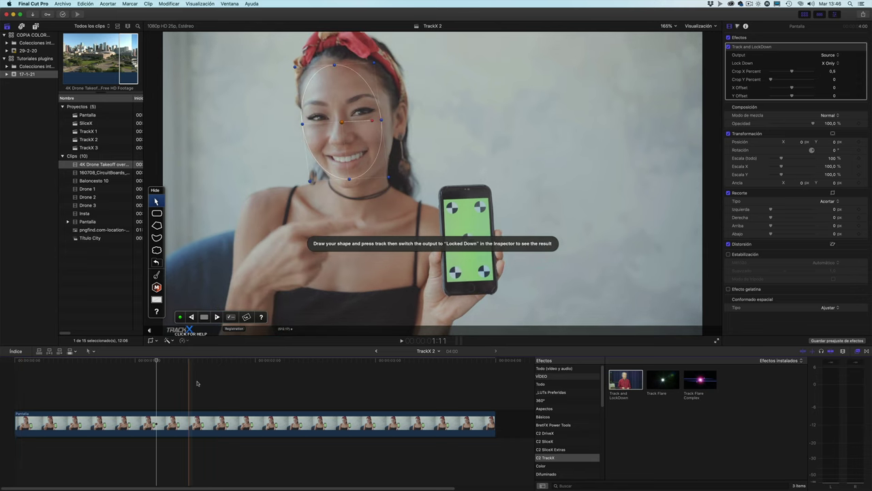
{"action": "left_click", "coordinate": [833, 56]}
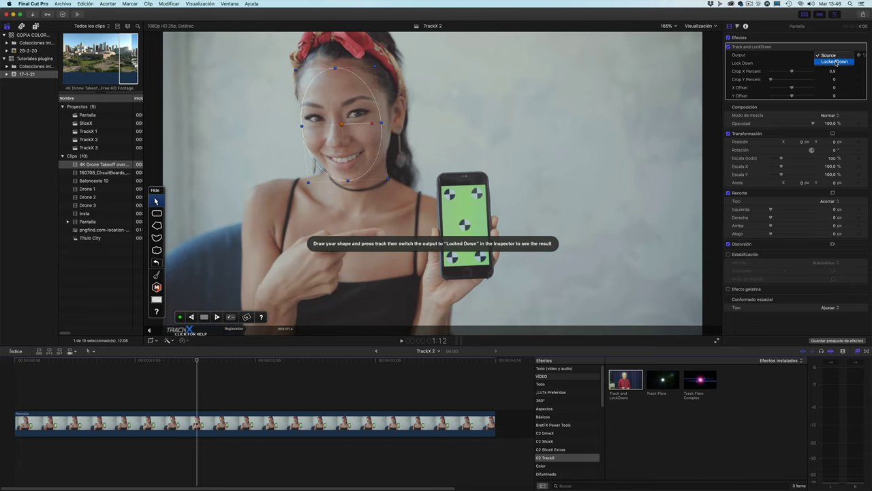
{"action": "left_click", "coordinate": [835, 61]}
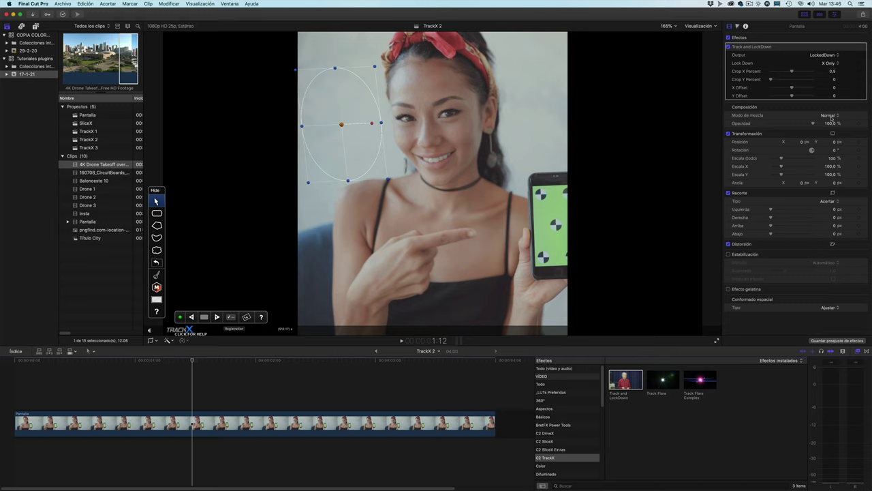
{"action": "type", "text": "4"}
Step: Play back the locked-down face shot from near the start to review it
{"action": "left_click", "coordinate": [38, 393]}
{"action": "left_click", "coordinate": [402, 342]}
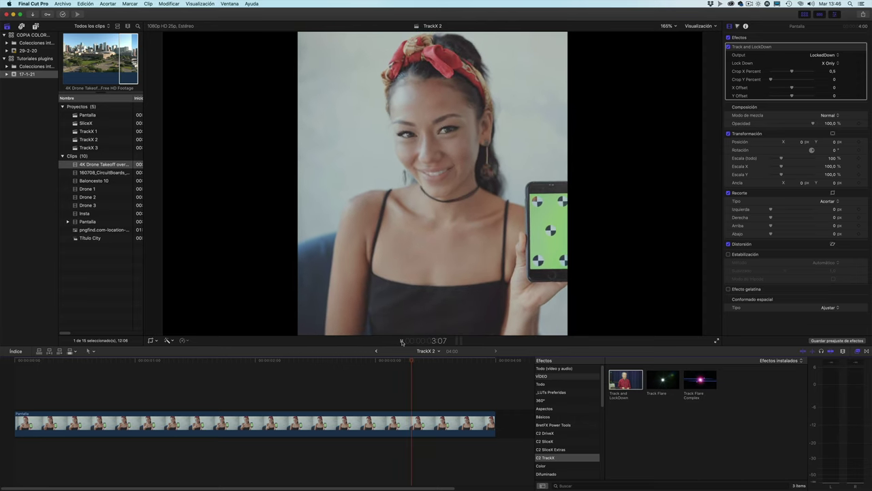
{"action": "left_click", "coordinate": [55, 389]}
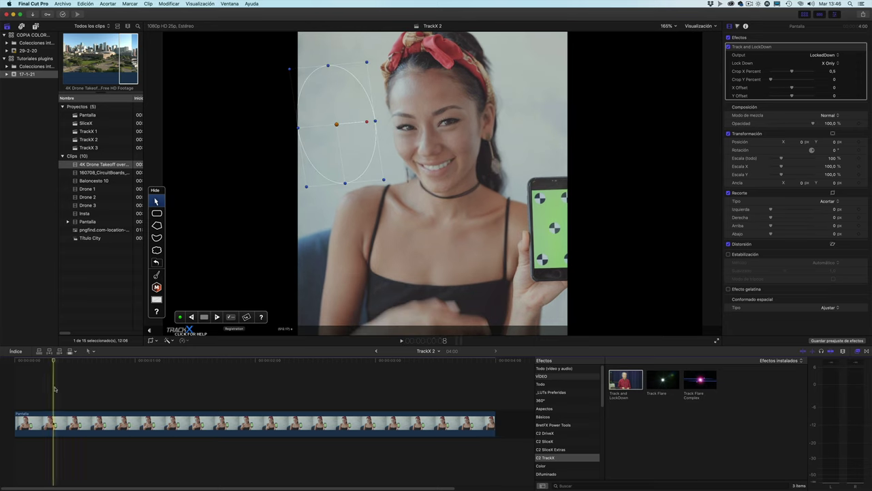
{"action": "left_click", "coordinate": [401, 341]}
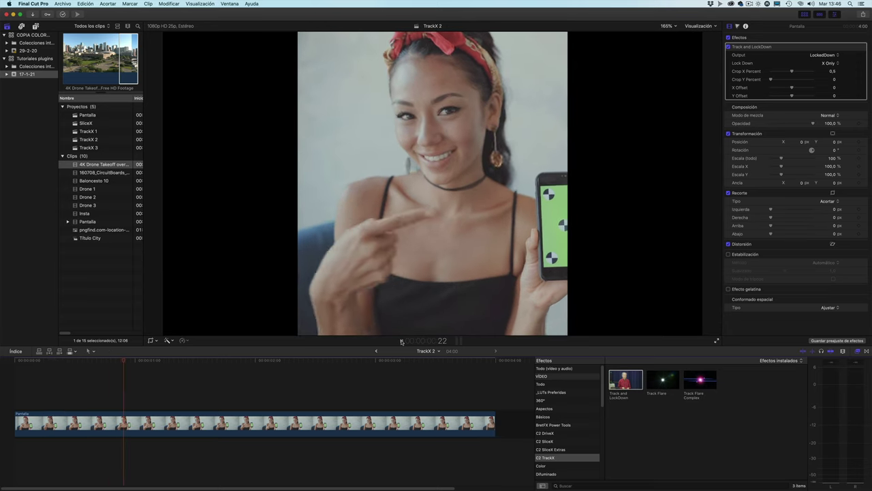
{"action": "left_click", "coordinate": [401, 340]}
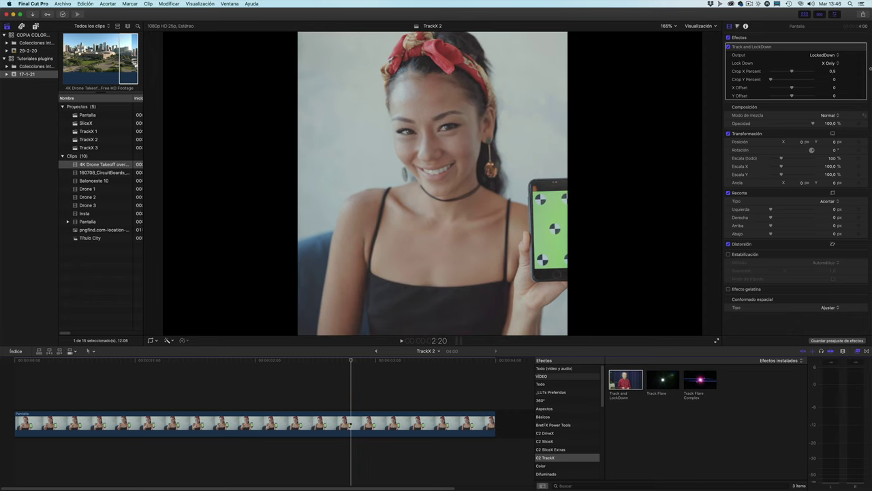
Step: Set the Lock Down axis option to Both so the face is fixed horizontally and vertically
{"action": "left_click", "coordinate": [835, 64]}
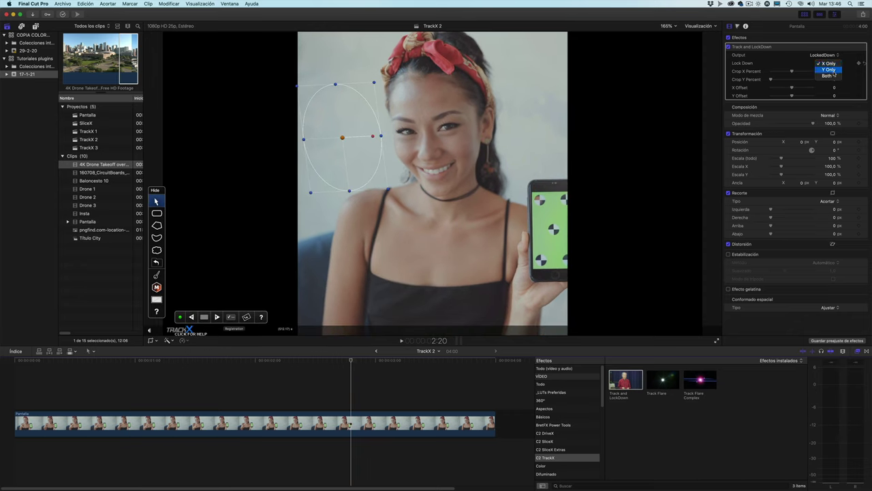
{"action": "left_click", "coordinate": [832, 77]}
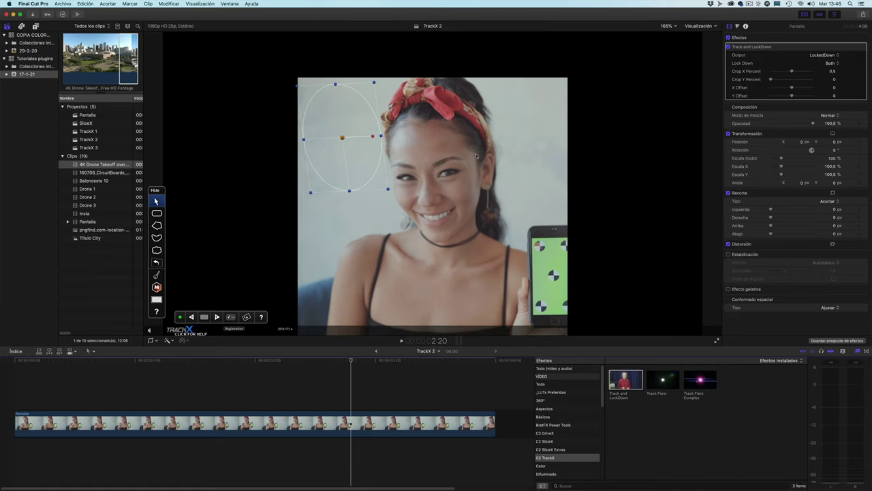
{"action": "left_click", "coordinate": [833, 72]}
{"action": "type", "text": "0"}
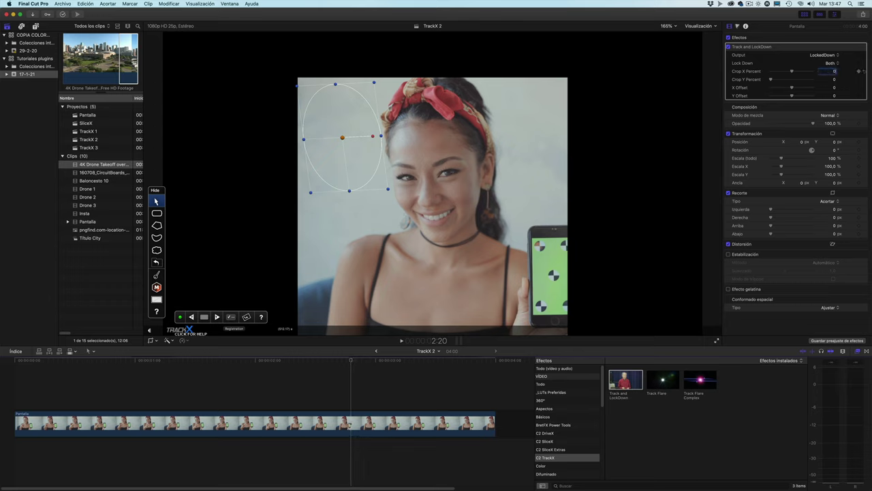
Step: Set Crop X Percent to 0, scale the image to 160%, and preview from the start
{"action": "key", "text": "Return"}
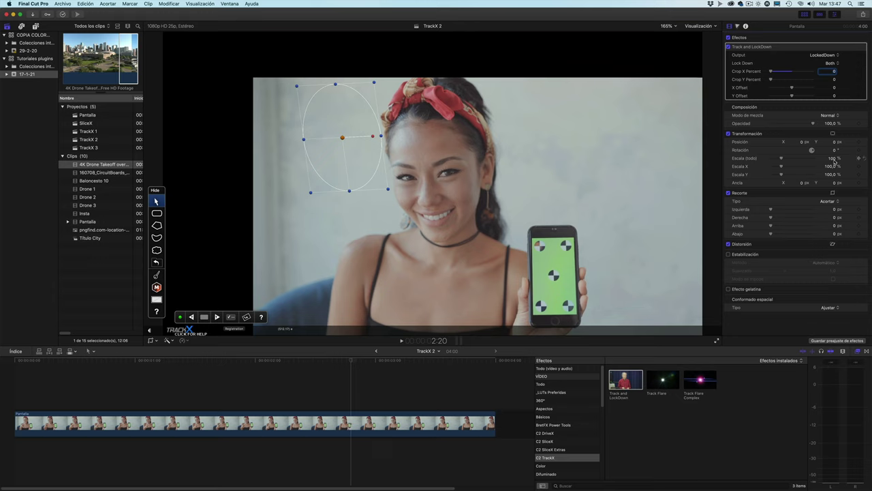
{"action": "mouse_move", "coordinate": [832, 158]}
{"action": "left_mouse_down"}
{"action": "mouse_move", "coordinate": [859, 159]}
{"action": "mouse_move", "coordinate": [830, 158]}
{"action": "left_mouse_up"}
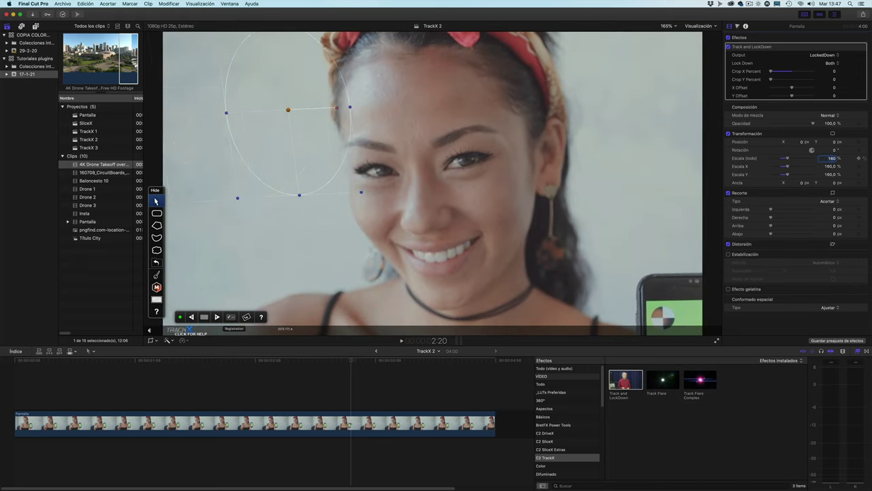
{"action": "key", "text": "Return"}
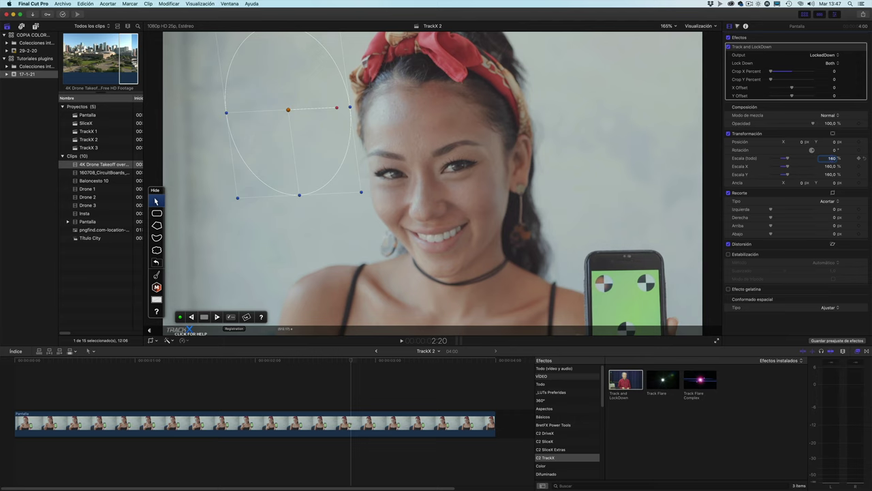
{"action": "key", "text": "Home"}
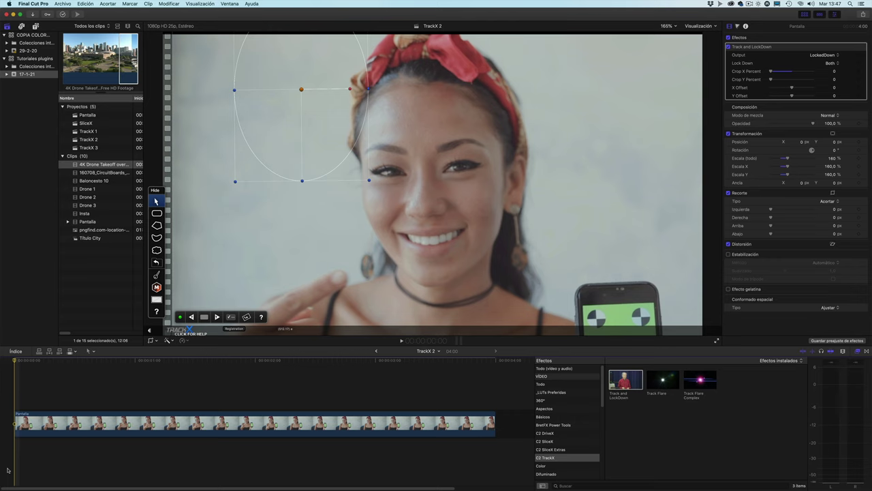
{"action": "key", "text": "space"}
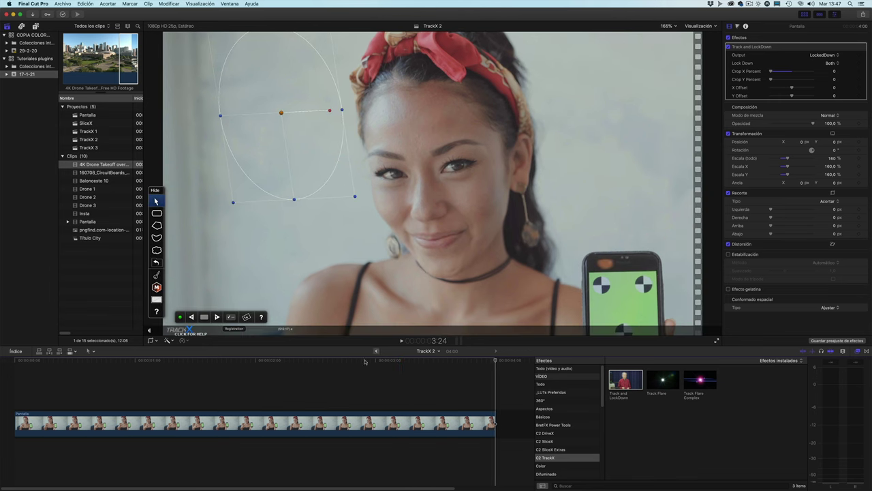
{"action": "left_click", "coordinate": [188, 393]}
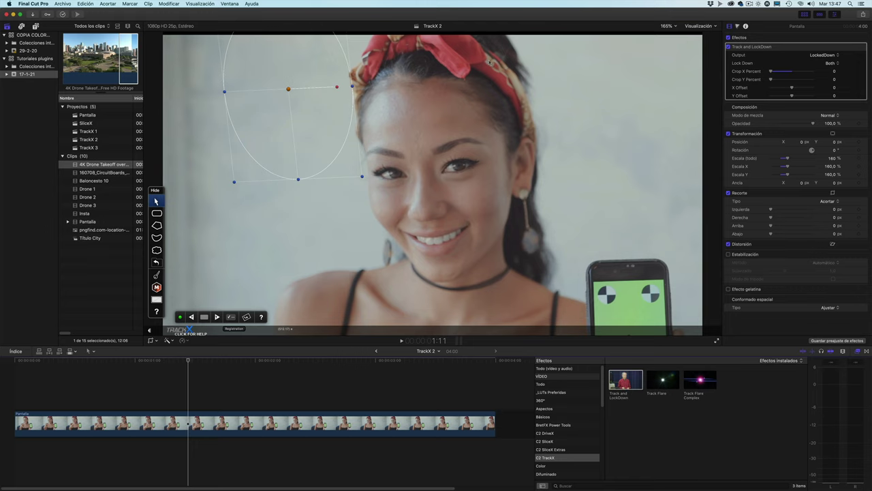
Step: Increase the overall scale to 170% and play the final shot from the beginning
{"action": "left_click", "coordinate": [836, 159]}
{"action": "type", "text": "1"}
{"action": "key", "text": "Return"}
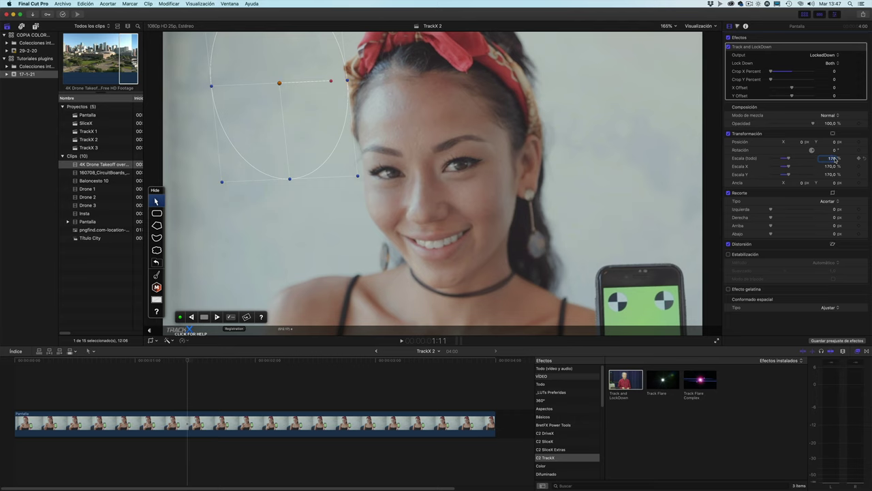
{"action": "left_click", "coordinate": [3, 388]}
{"action": "key", "text": "space"}
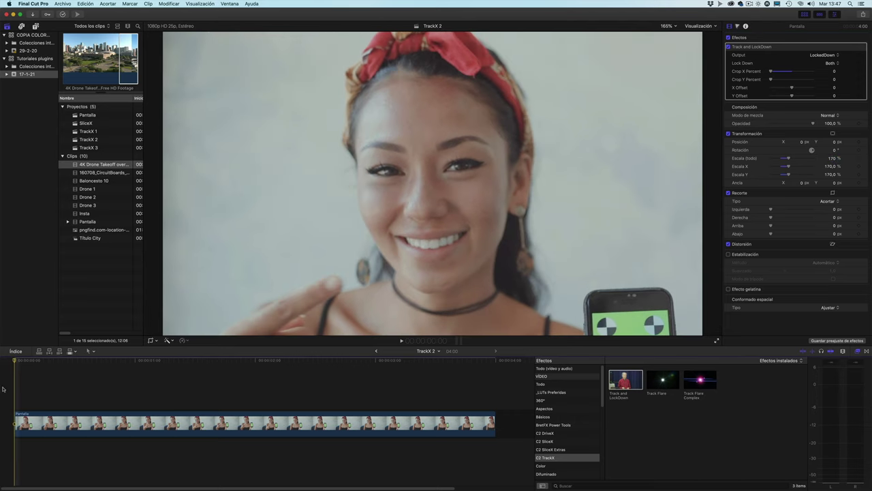